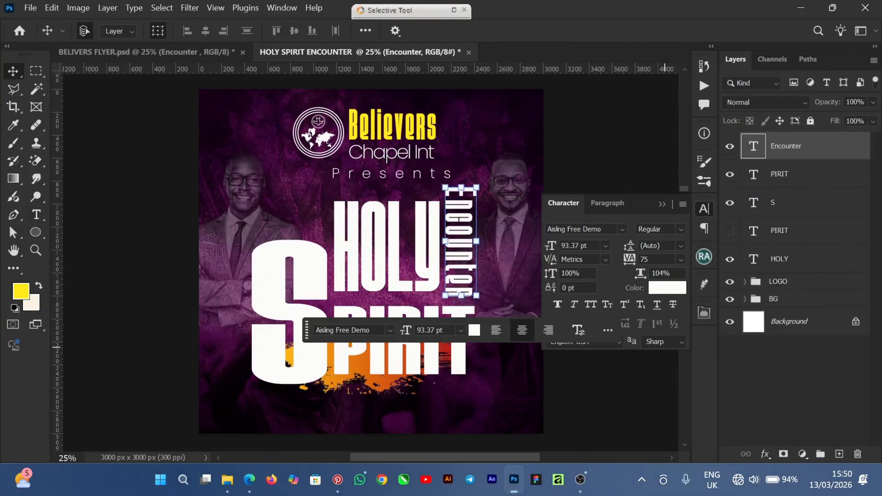
left_click_drag(808, 146, 807, 239)
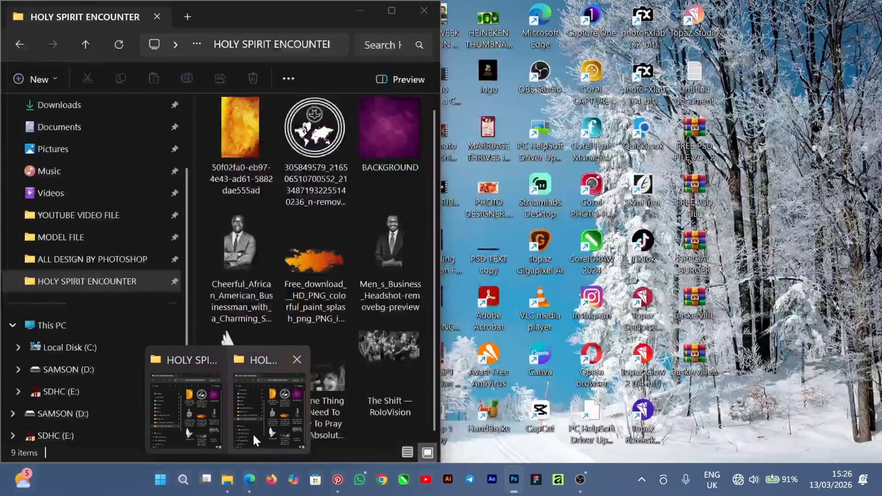
Examine the image assets in the HOLY SPIRIT ENCOUNTER folder in File Explorer
left_click(252, 432)
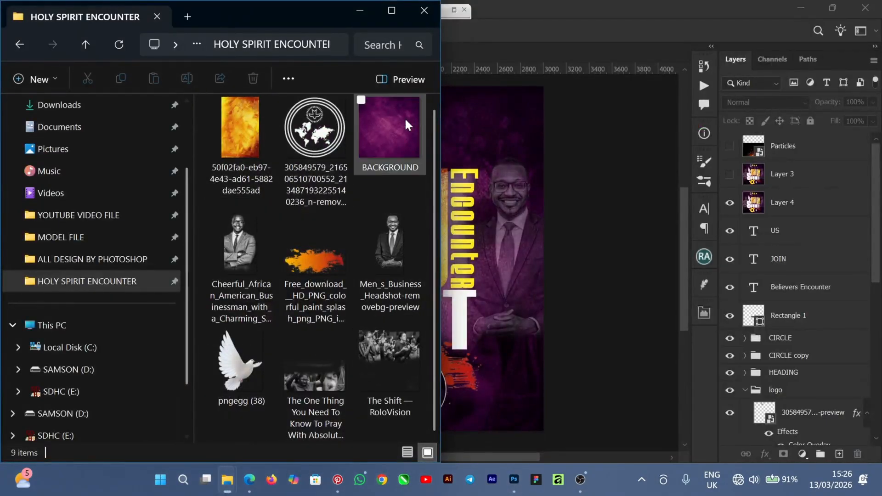
scroll(435, 125, "up", 1)
scroll(436, 118, "down", 1)
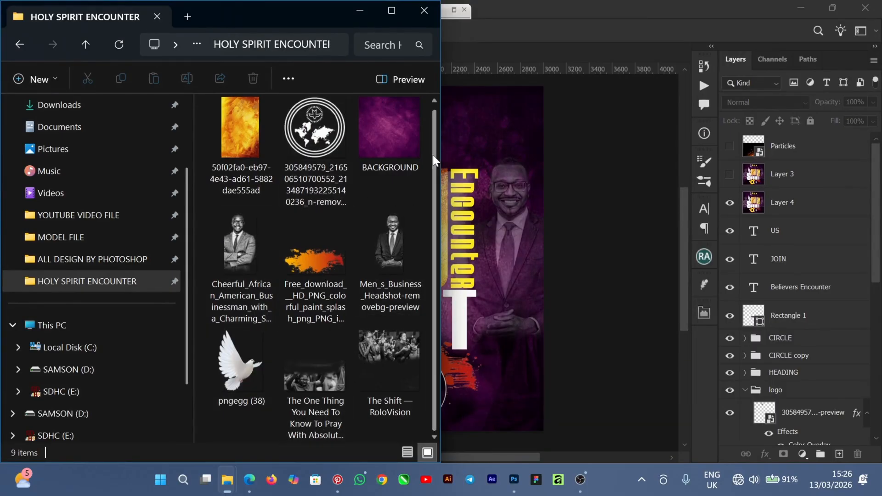
scroll(432, 153, "up", 1)
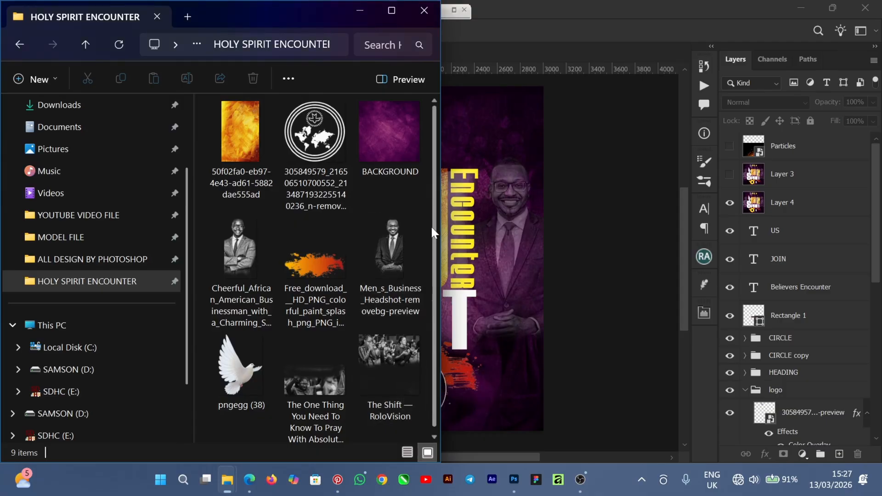
left_click(359, 11)
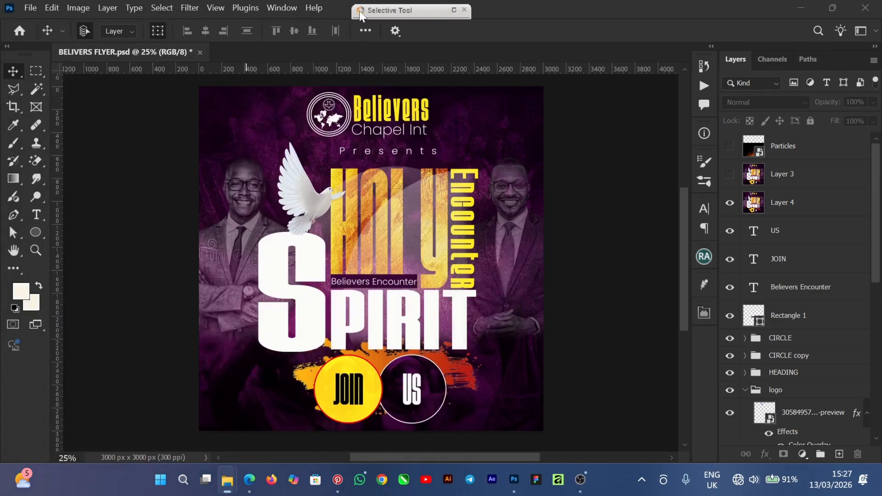
Start a new Photoshop document and set its width and height to 3000 pixels
left_click(19, 31)
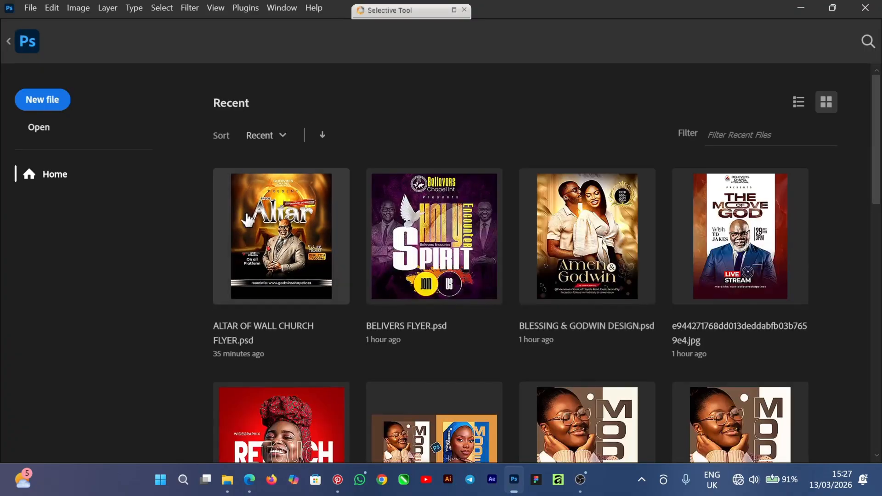
left_click(61, 104)
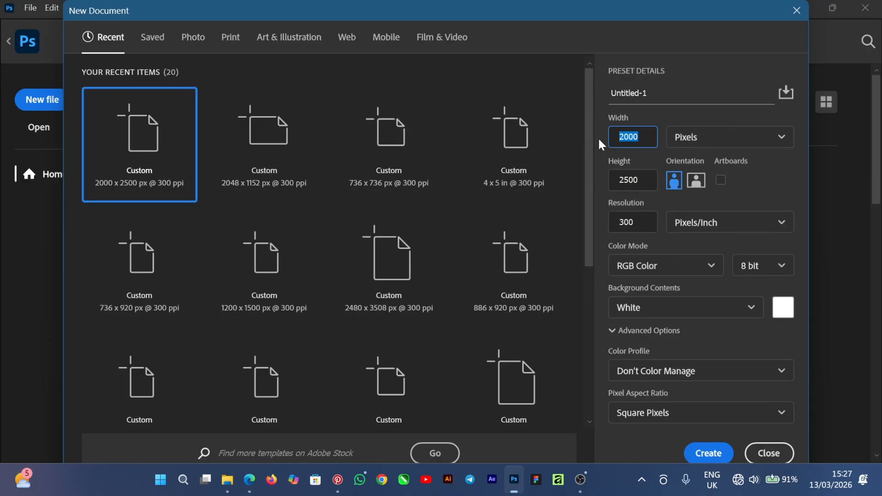
type("3")
key("Tab")
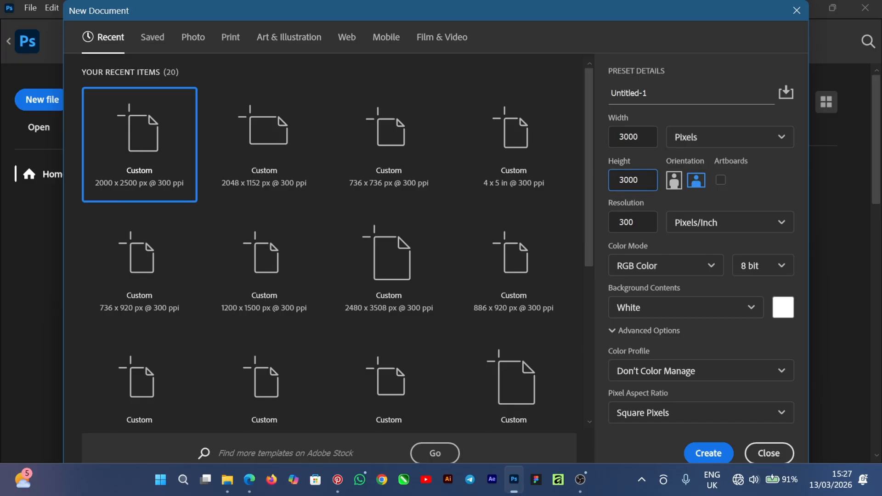
key("Tab")
Name the new document HOLY SPIRIT ENCOUNTER and create it
type("HO")
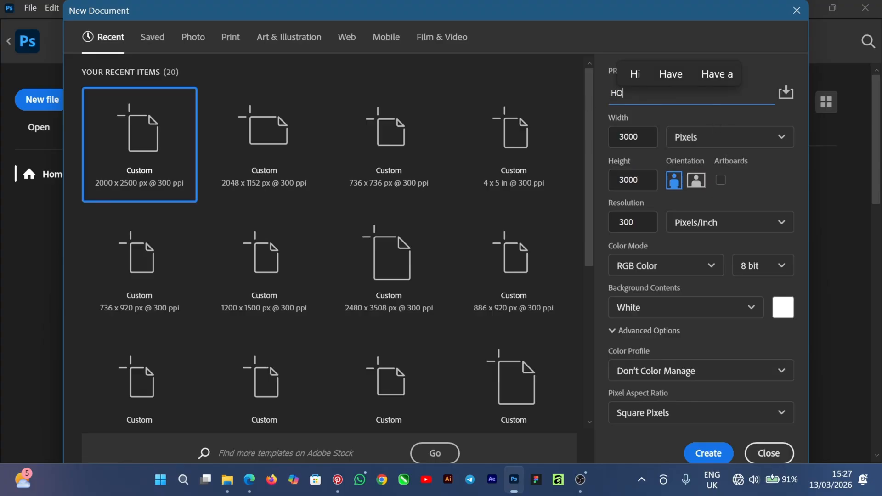
type("LY SP")
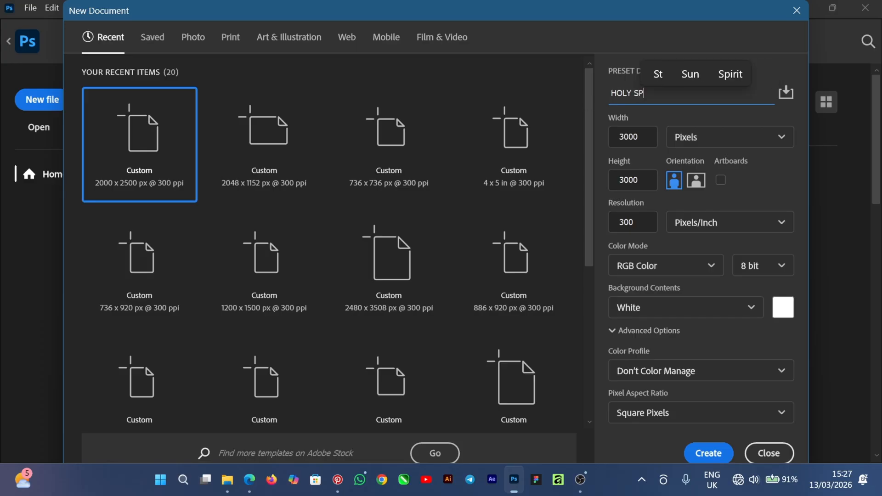
type("IRIT")
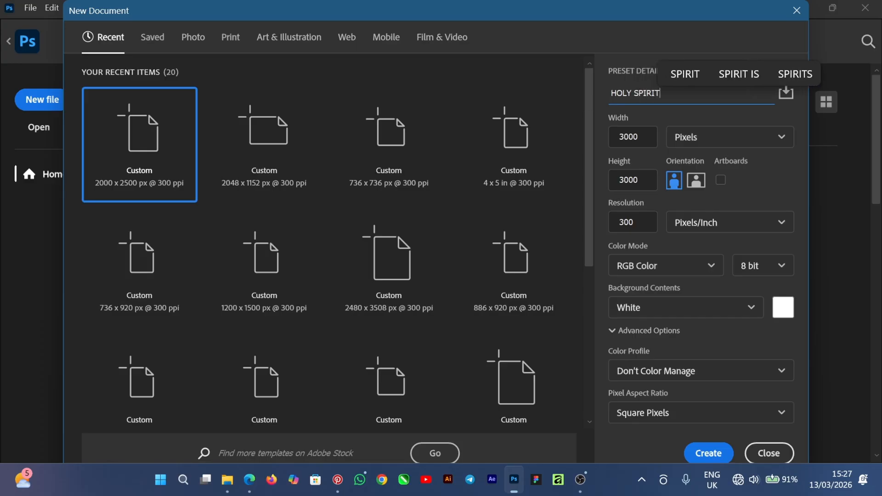
type(" EN")
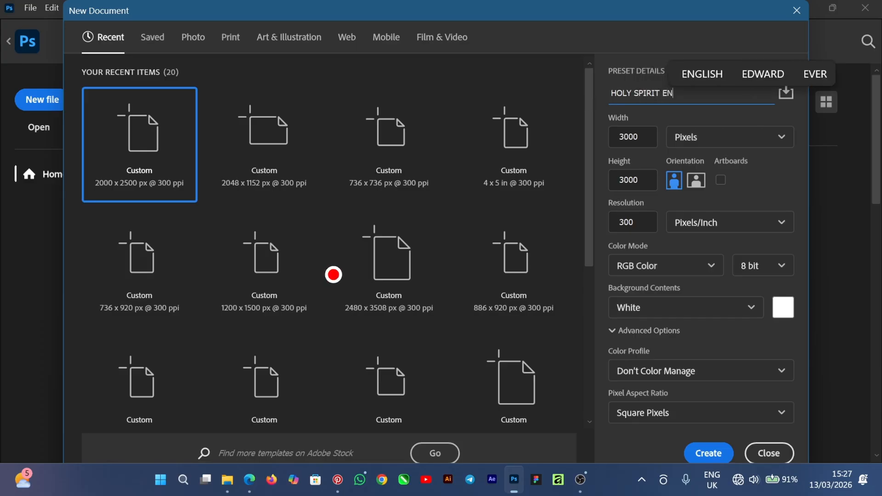
type("COUNTER")
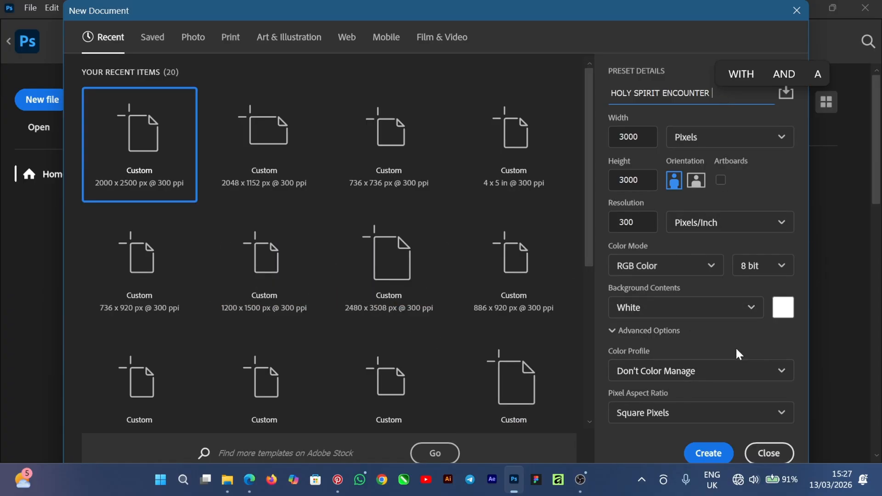
left_click(706, 452)
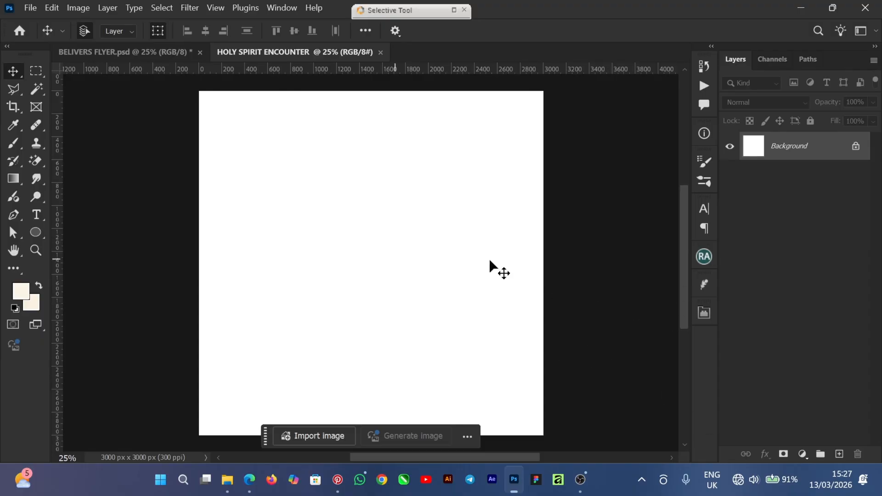
Place the BACKGROUND image from the HOLY SPIRIT ENCOUNTER folder on the canvas at 100% scale
mouse_move(681, 234)
left_mouse_down()
mouse_move(683, 219)
mouse_move(682, 236)
left_mouse_up()
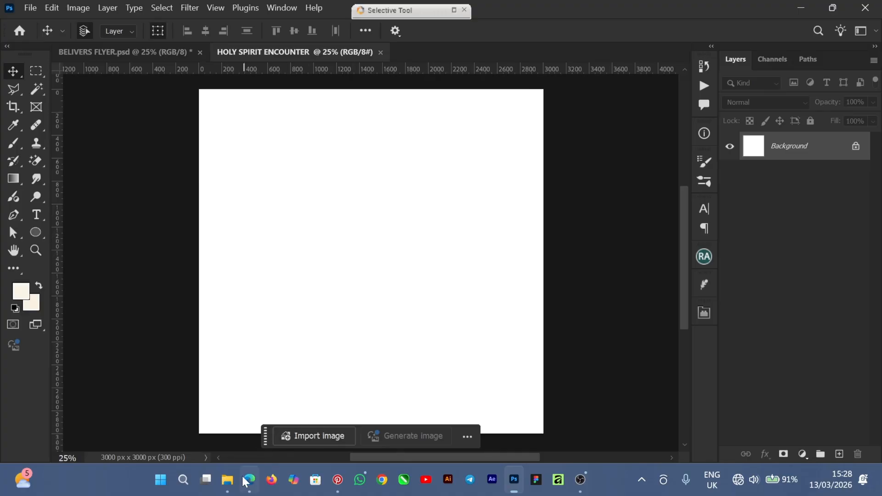
mouse_move(235, 486)
left_click(280, 434)
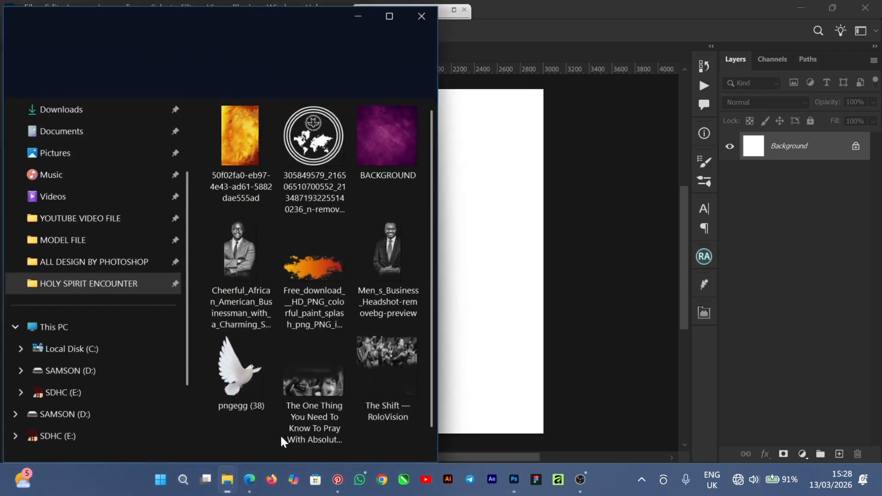
left_click_drag(391, 142, 605, 302)
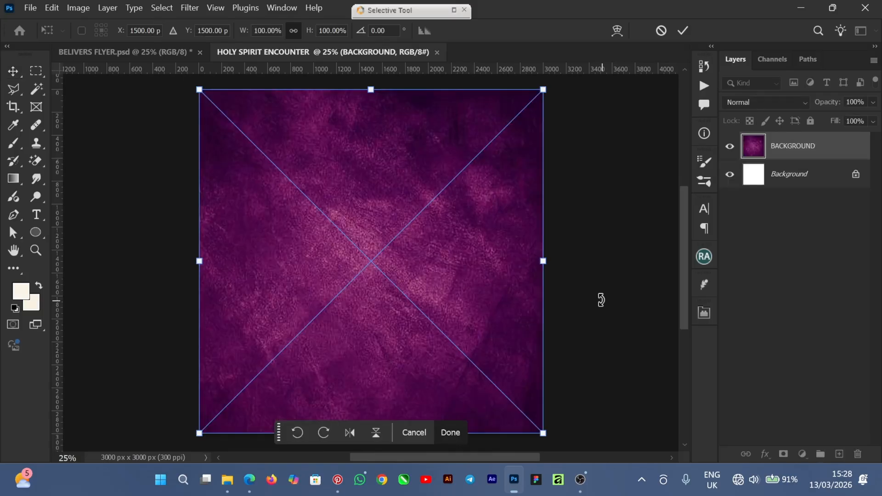
left_click(682, 32)
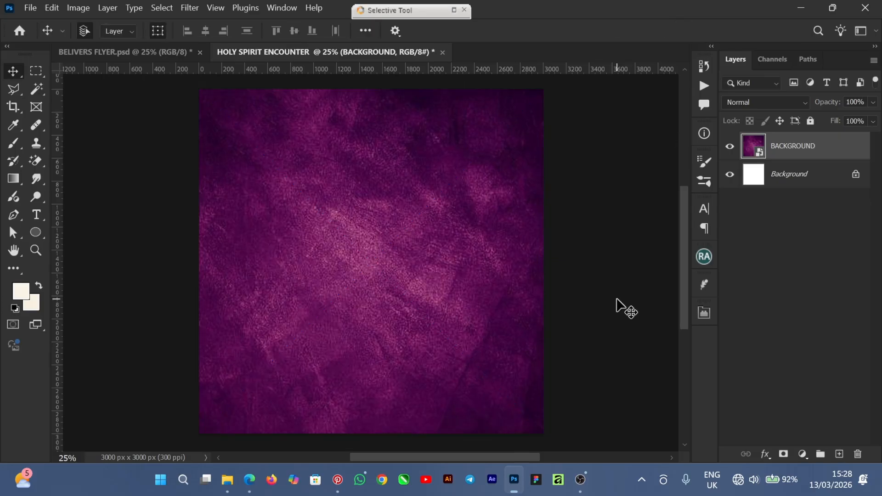
Examine the layers of the BG group in BELIVERS FLYER.psd, then return to the HOLY SPIRIT ENCOUNTER document
left_click(118, 55)
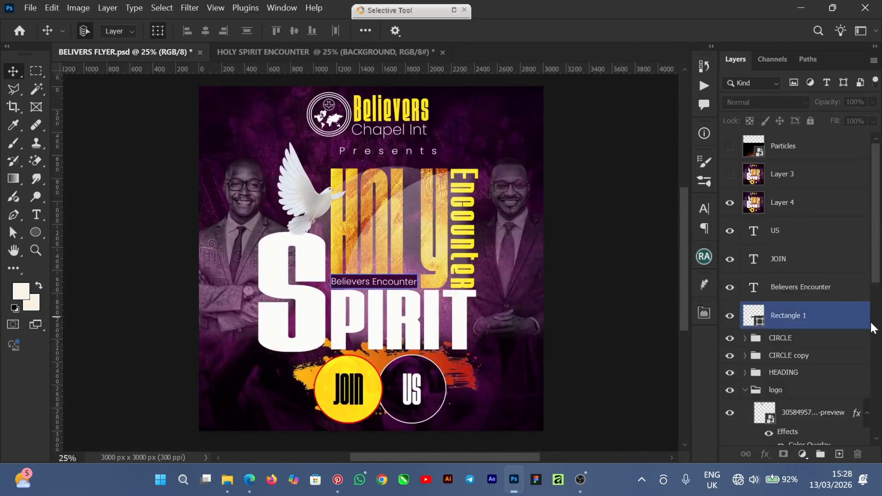
left_click_drag(877, 248, 880, 448)
left_click(835, 404)
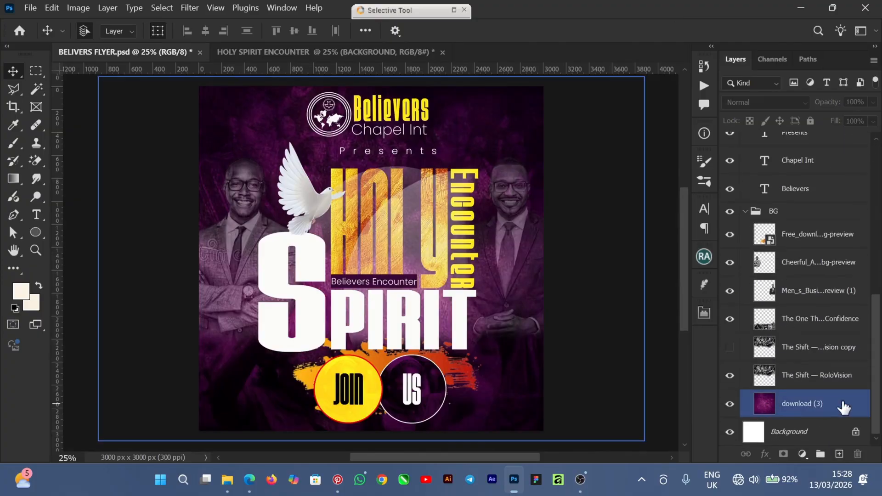
left_click(810, 377)
left_click(466, 112)
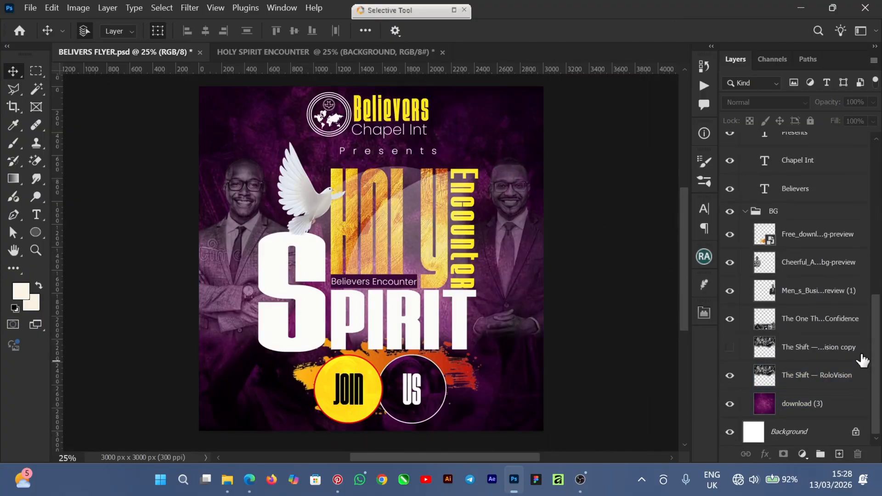
left_click(343, 51)
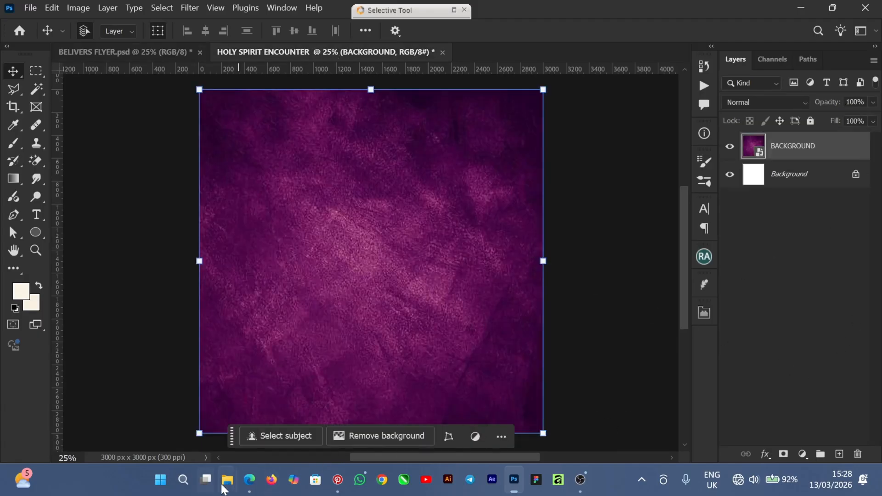
Place the crowd image The Shift — RoloVision above the background, centred at about X 1400 px and Y 1436 px
mouse_move(227, 478)
left_click(251, 439)
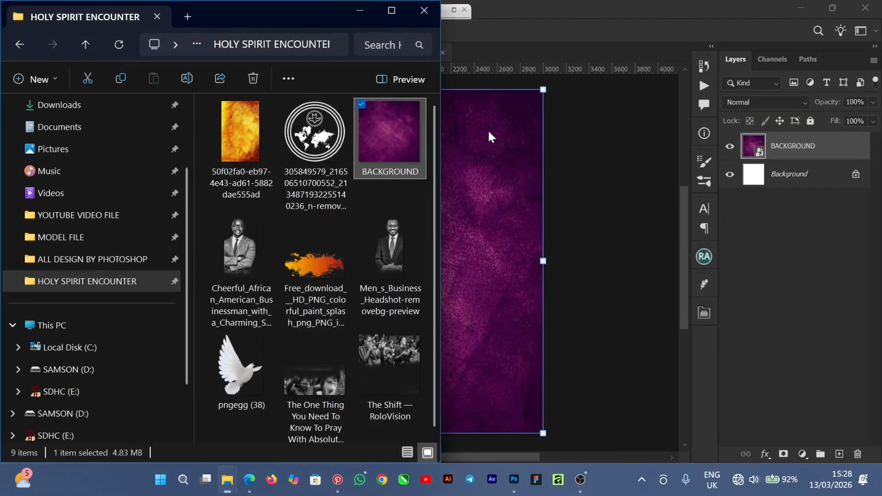
scroll(437, 156, "down", 1)
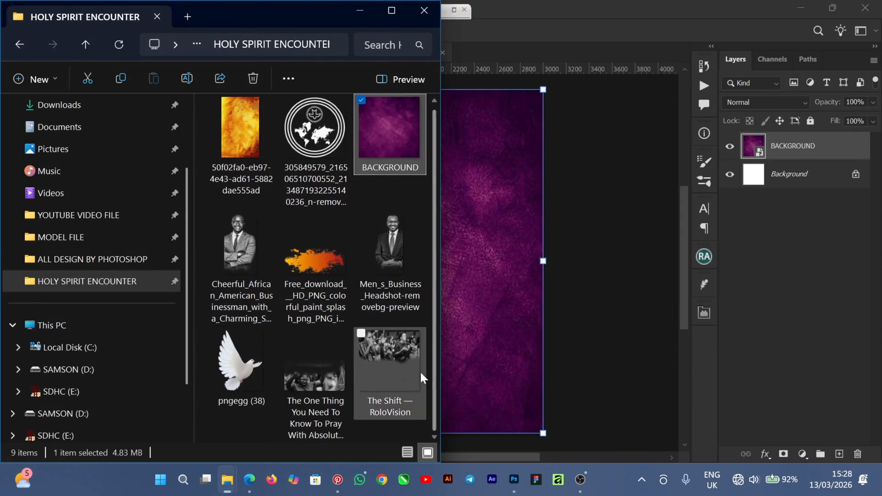
left_click_drag(392, 368, 610, 299)
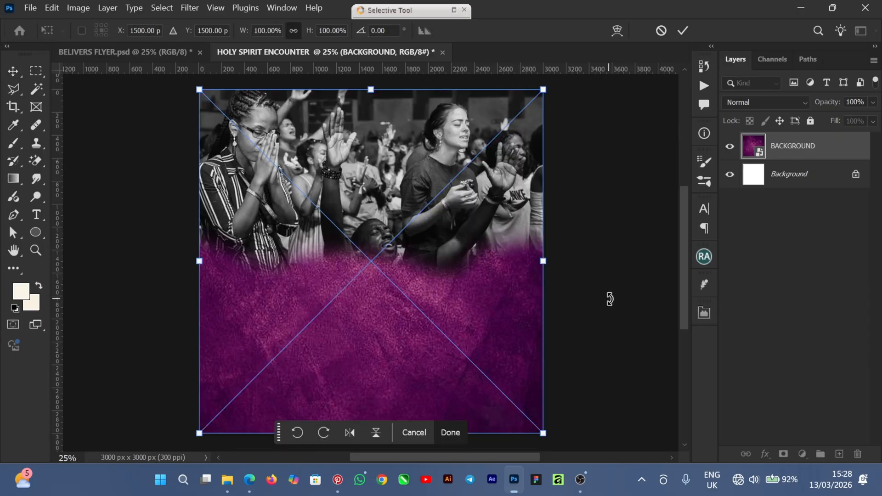
left_click_drag(451, 174, 399, 185)
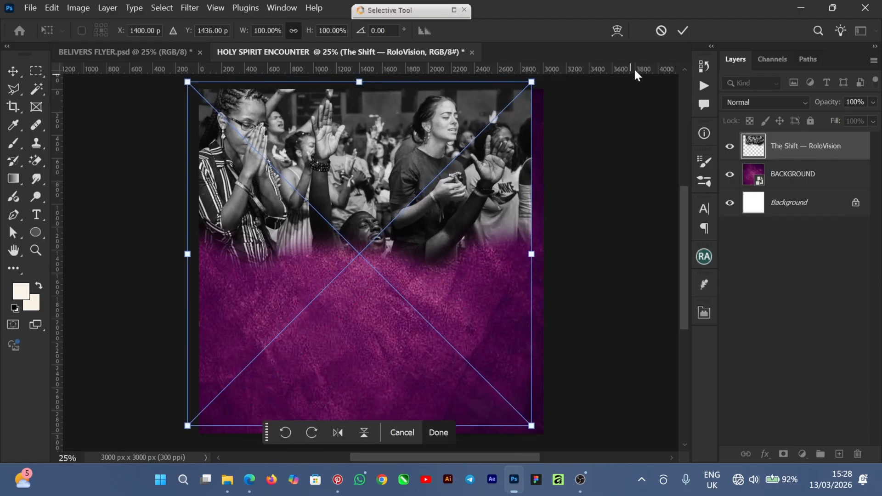
left_click(681, 31)
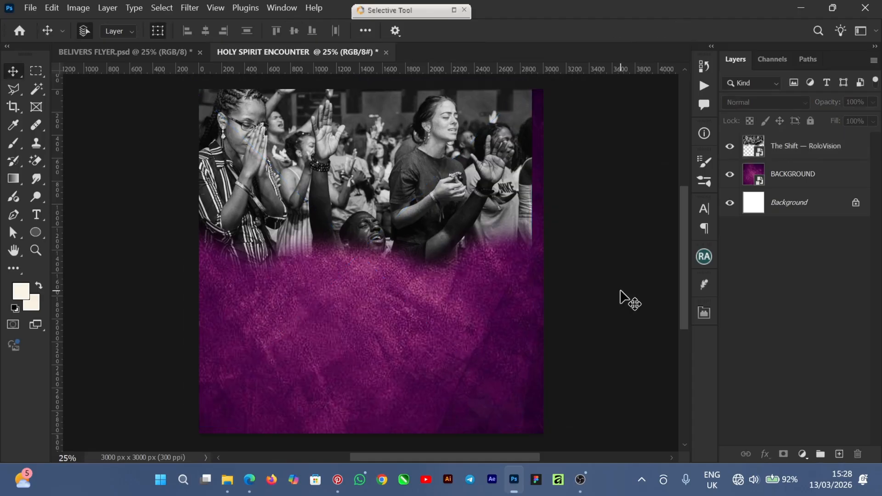
Place IMAGE 1 from the MODEL FILE folder in the middle of the canvas above the crowd image
mouse_move(228, 480)
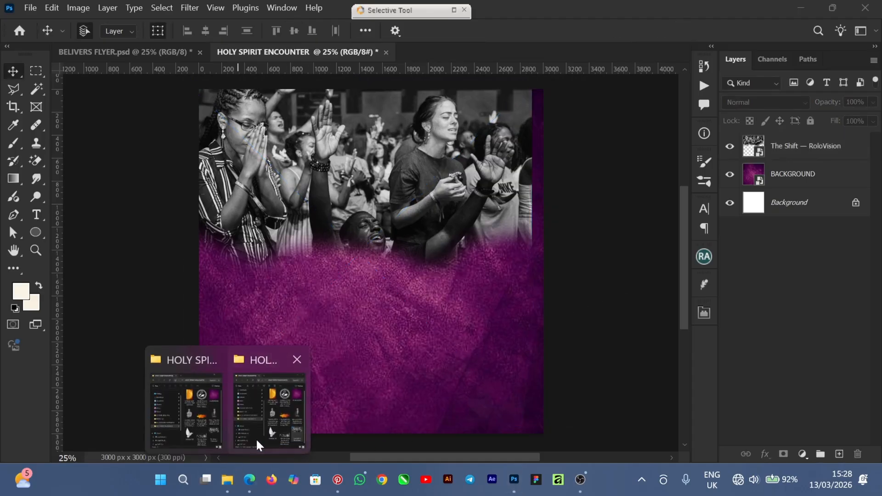
left_click(255, 438)
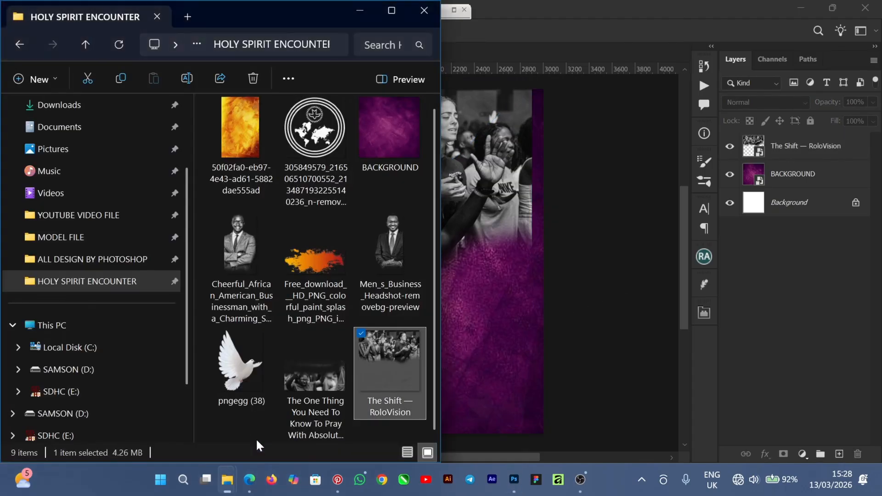
left_click(642, 291)
mouse_move(238, 488)
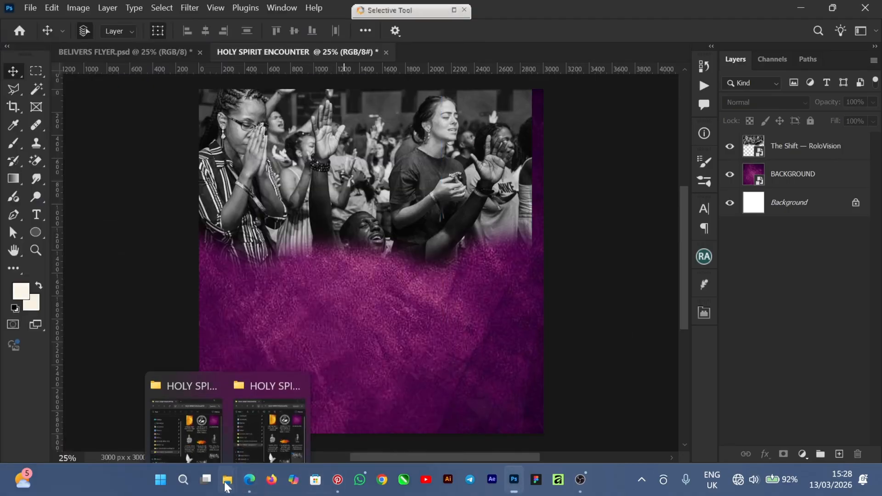
left_click(201, 429)
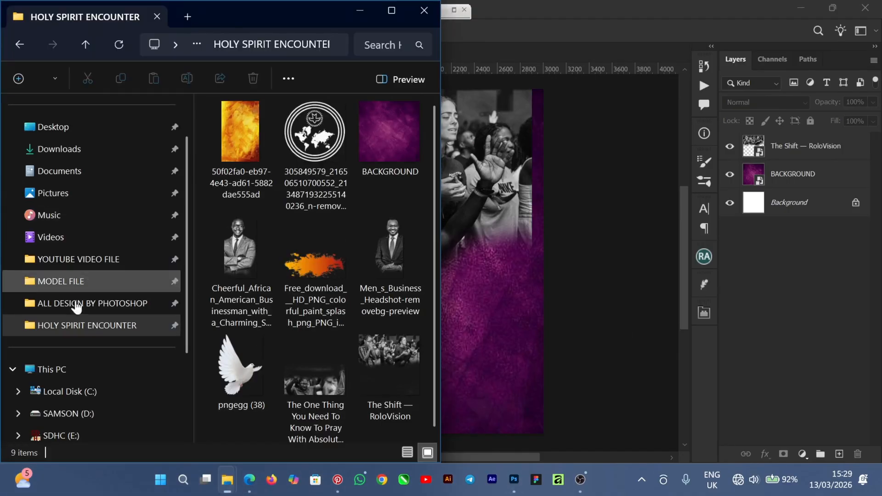
left_click(83, 280)
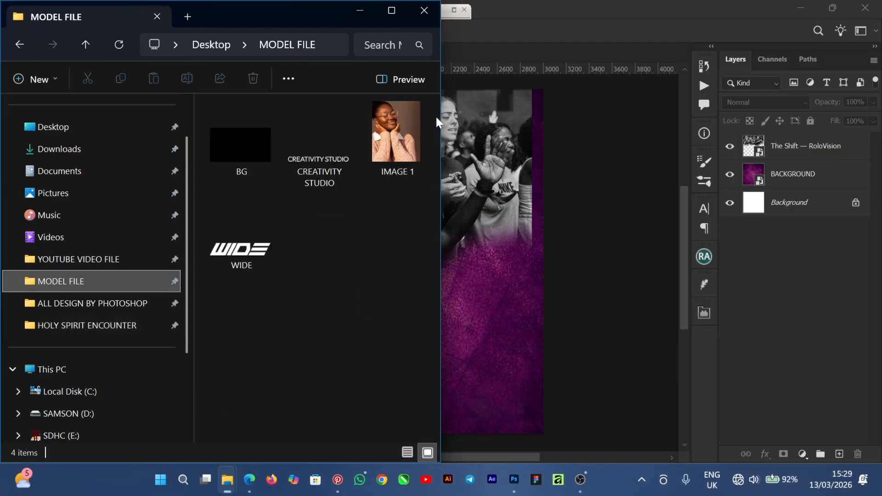
left_click_drag(405, 144, 599, 317)
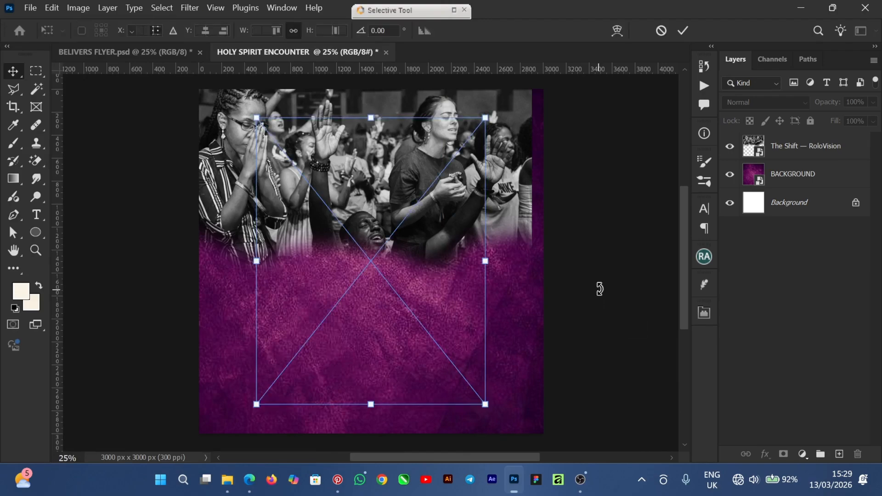
left_click(683, 30)
Finish placing IMAGE 1, rasterize its layer and desaturate it to black and white
left_click(228, 165)
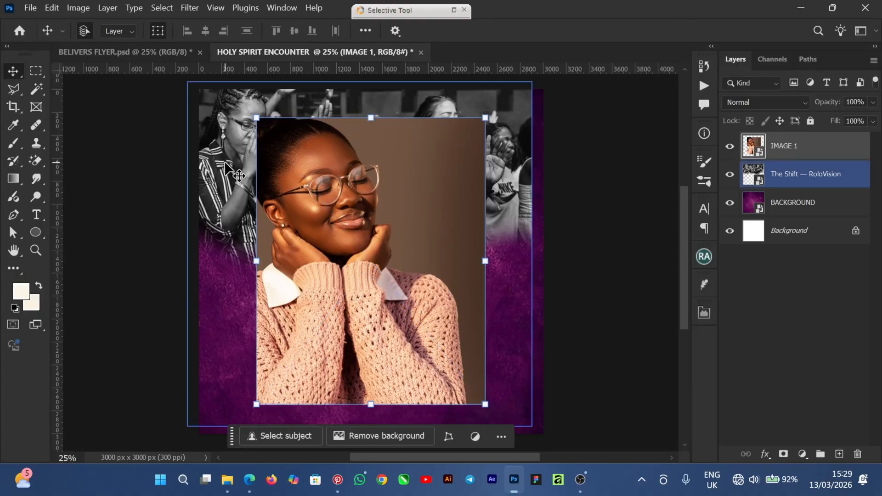
left_click(226, 163)
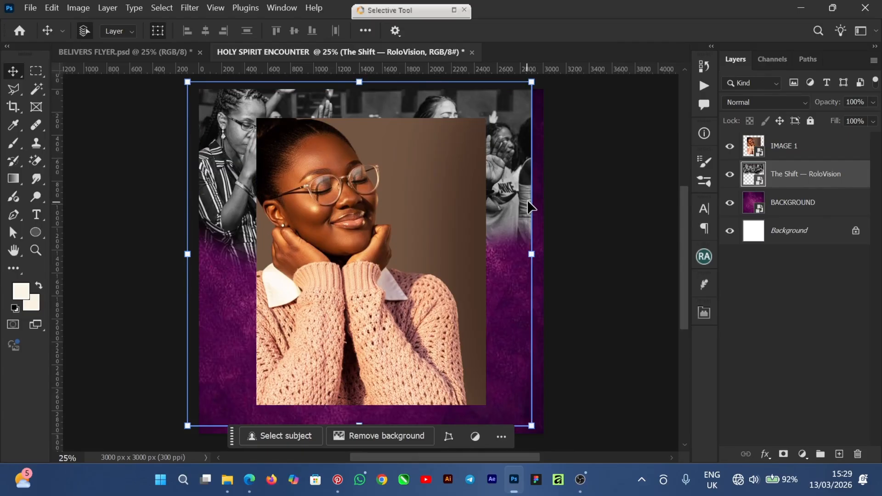
left_click(372, 237)
right_click(848, 153)
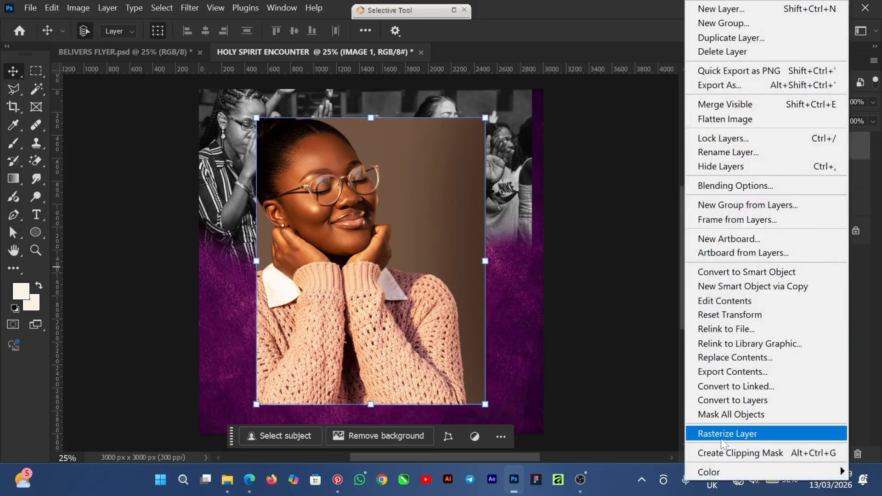
left_click(797, 437)
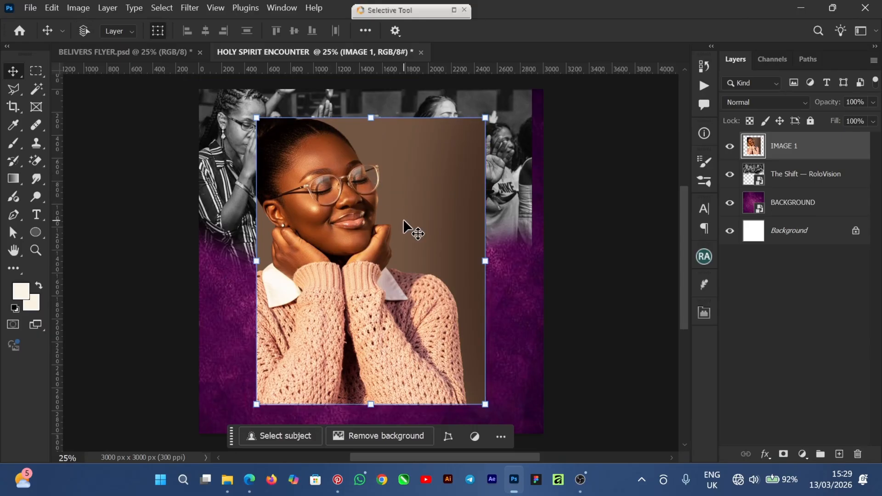
key("ctrl+shift+u")
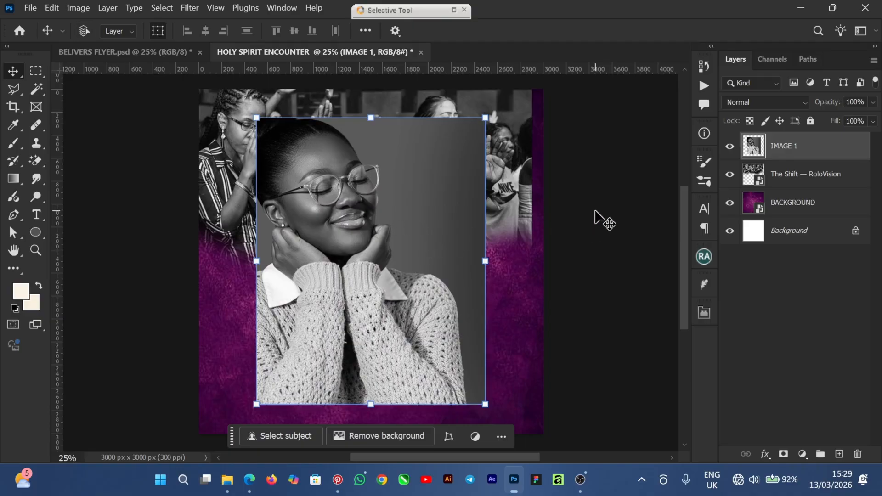
Undo the desaturation and rasterization of the IMAGE 1 layer
key("ctrl+z")
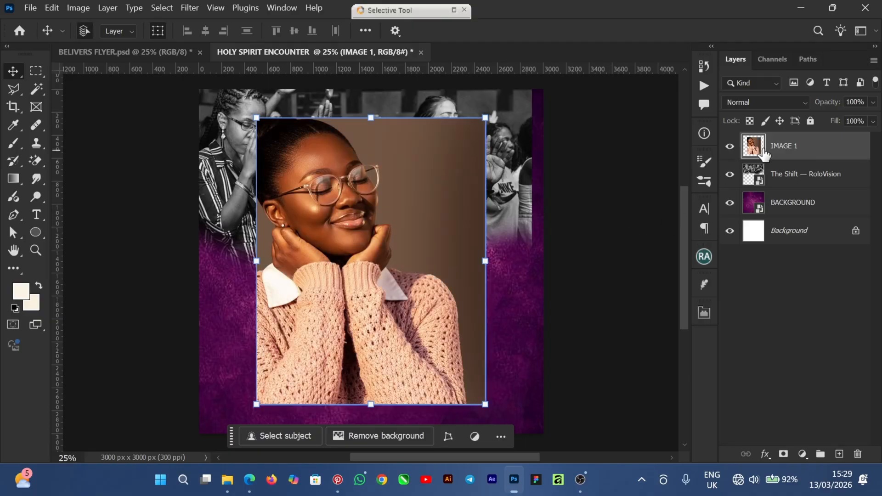
key("F2")
left_click(782, 171)
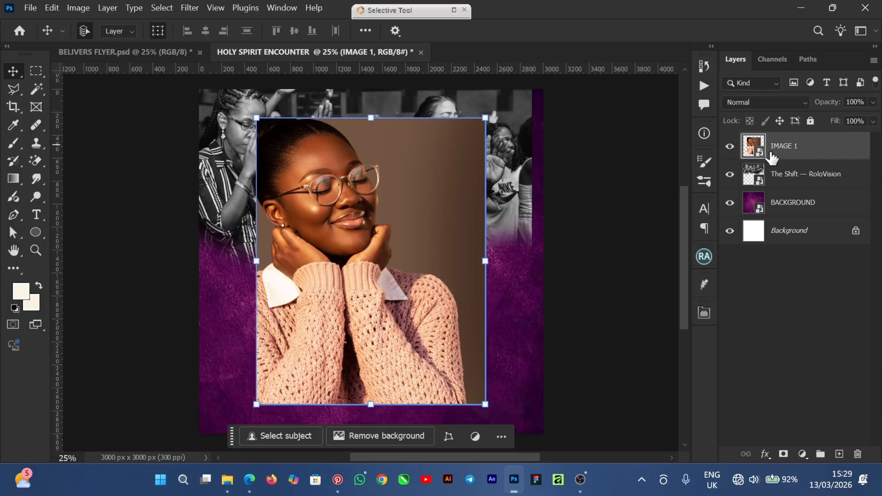
Rasterize the restored IMAGE 1 smart object and remove its colour with Desaturate
right_click(840, 149)
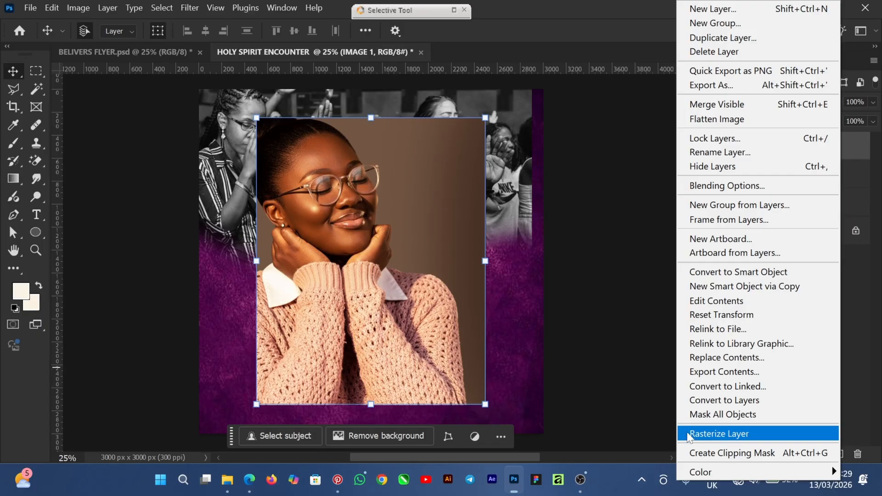
left_click(743, 434)
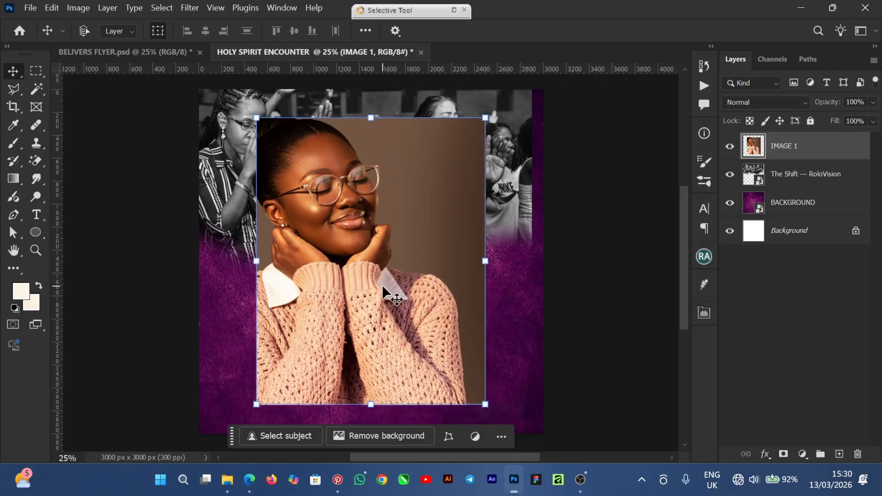
key("ctrl+shift+u")
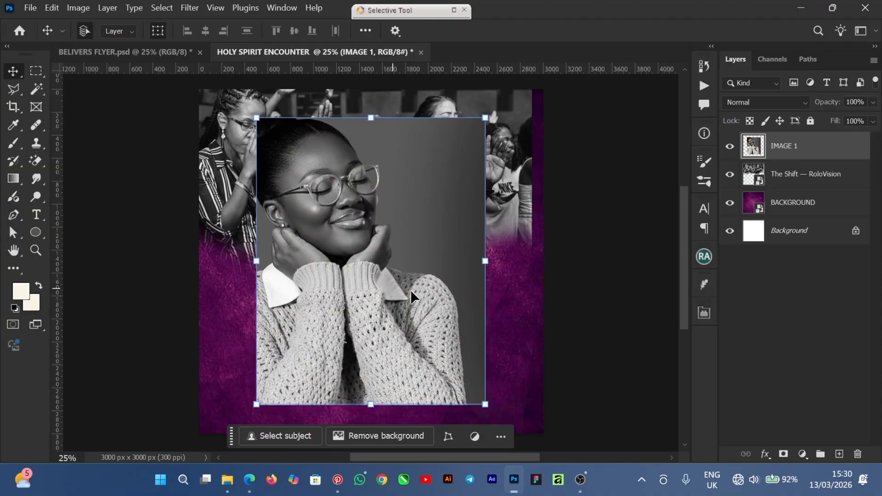
Delete the IMAGE 1 layer from the HOLY SPIRIT ENCOUNTER document
left_click_drag(352, 267, 391, 266)
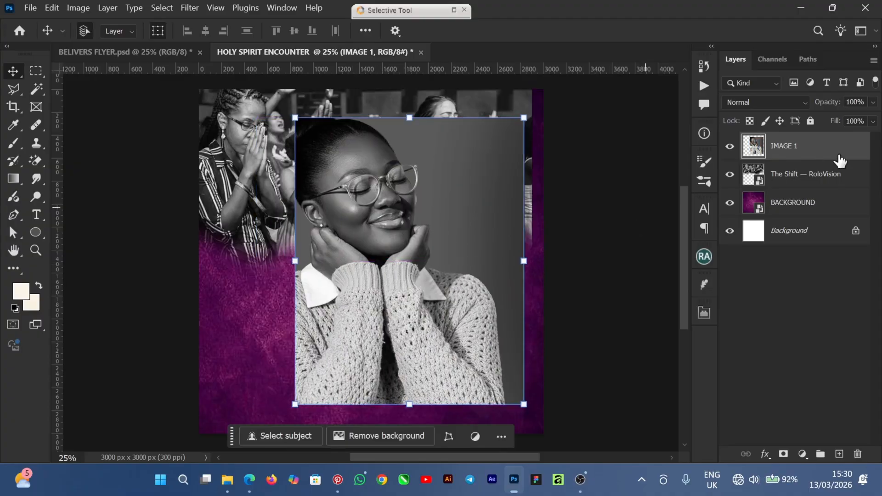
key("Delete")
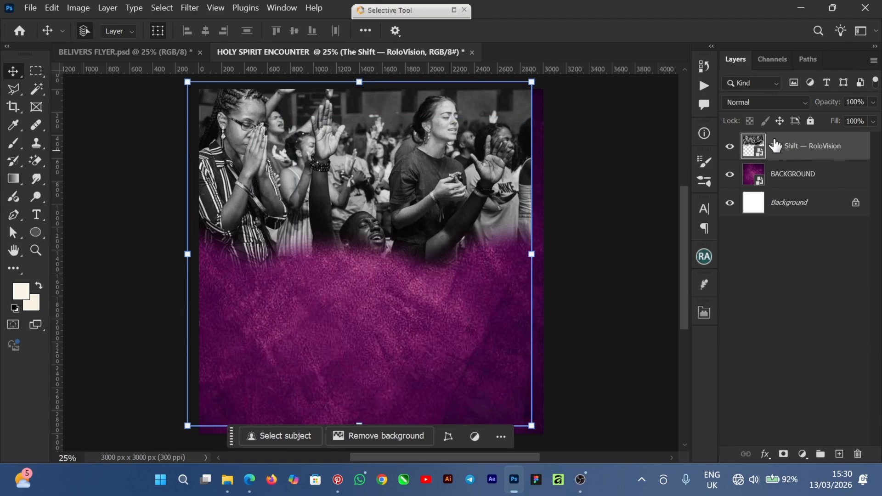
Lower the opacity of The Shift — RoloVision crowd layer to 32%, leaving its blend mode at Normal
left_click(873, 103)
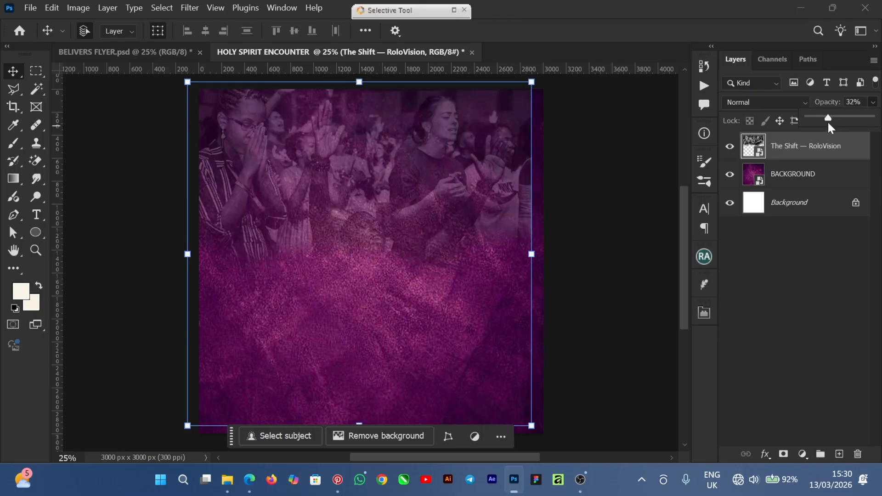
left_click(761, 105)
left_click(761, 104)
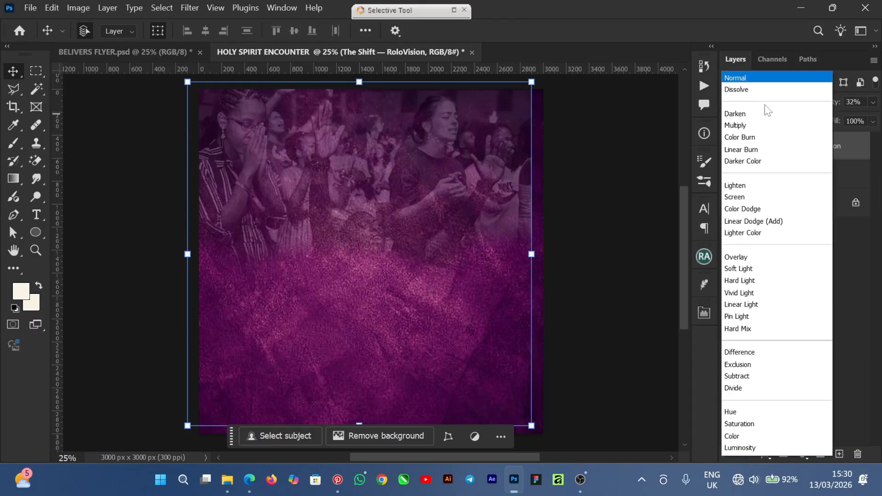
left_click(758, 78)
left_click(581, 196)
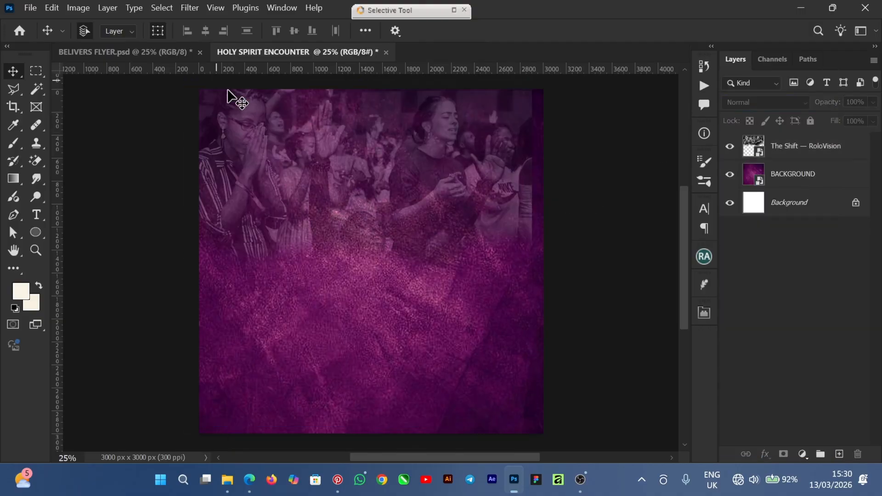
Check the blend mode and opacity of The Shift — RoloVision layer in BELIVERS FLYER.psd, then return to the HOLY SPIRIT ENCOUNTER document
left_click(73, 52)
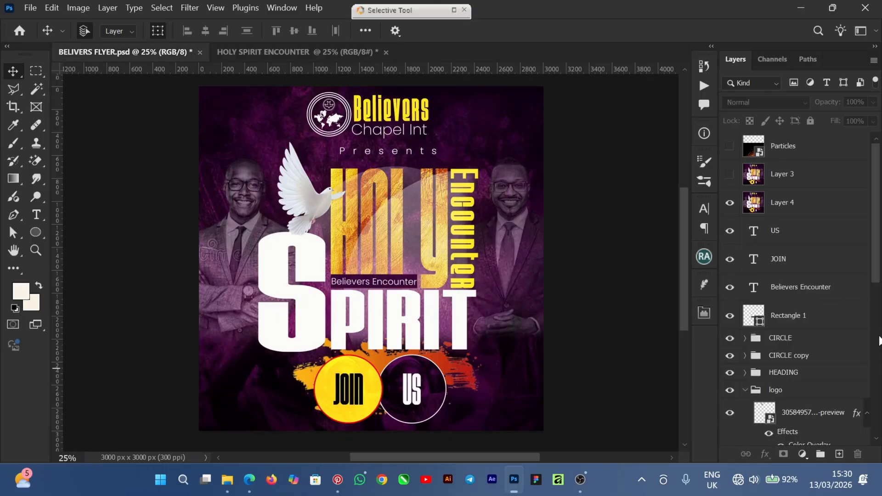
scroll(879, 254, "down", 8)
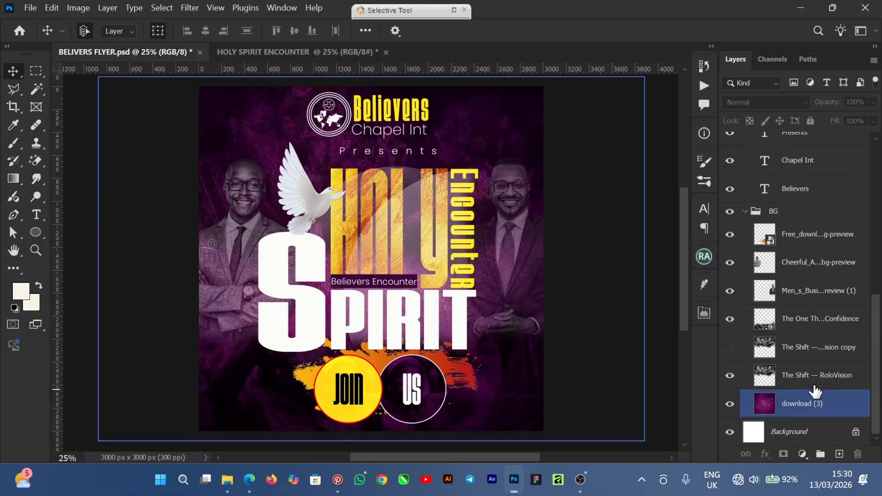
left_click(796, 375)
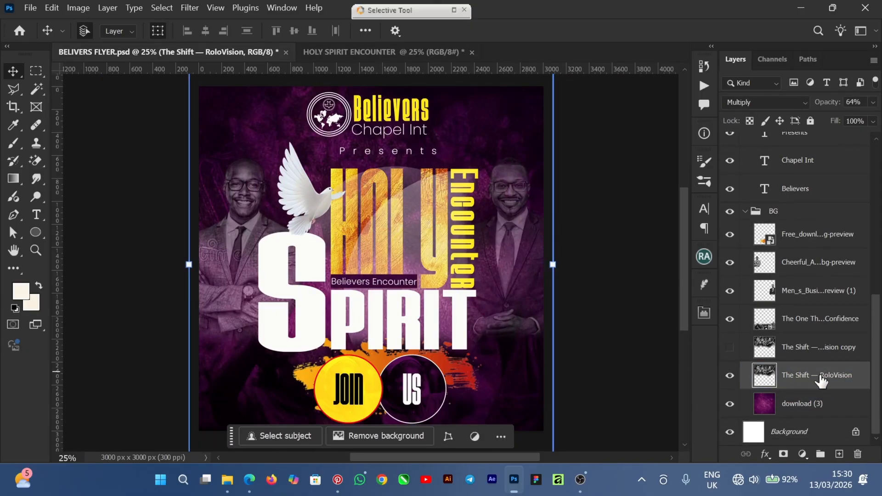
left_click(348, 55)
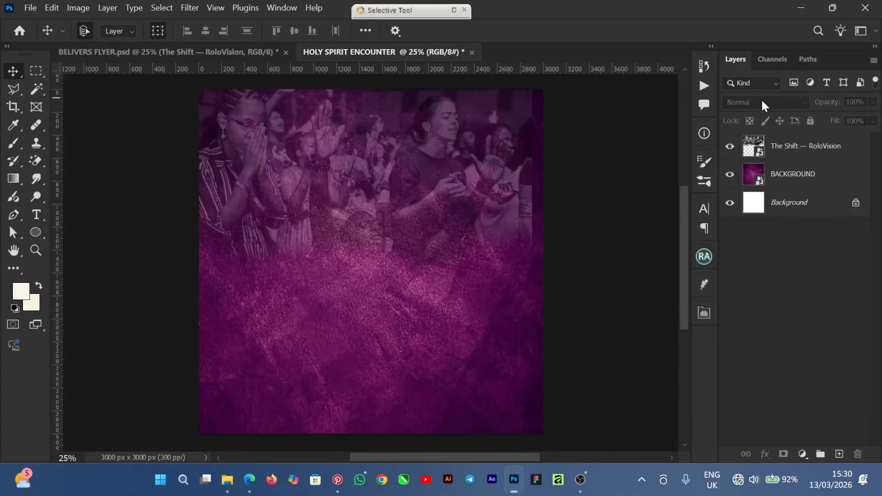
Set The Shift — RoloVision layer to the Multiply blend mode at 64% opacity
left_click(776, 147)
left_click(770, 103)
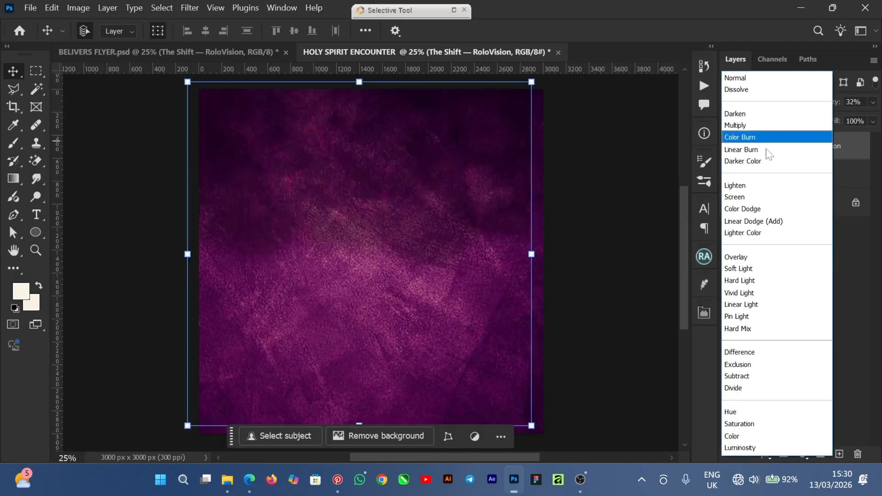
left_click(783, 124)
left_click(871, 102)
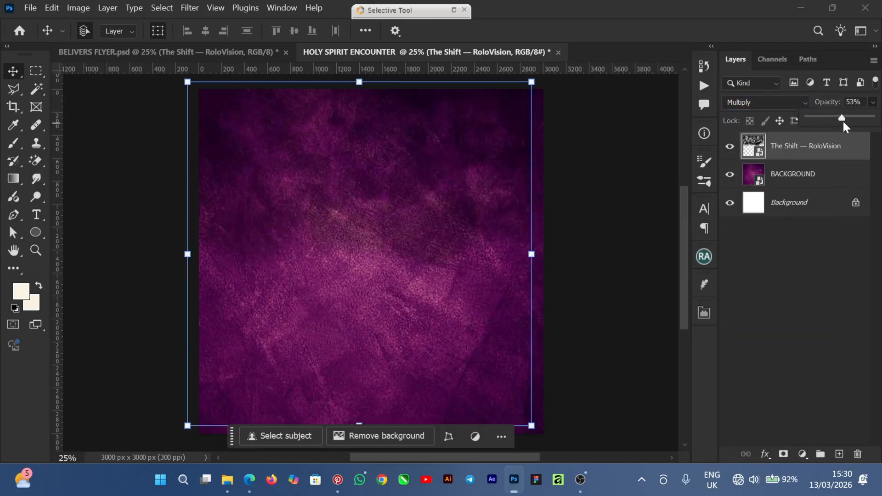
left_click_drag(843, 123, 846, 123)
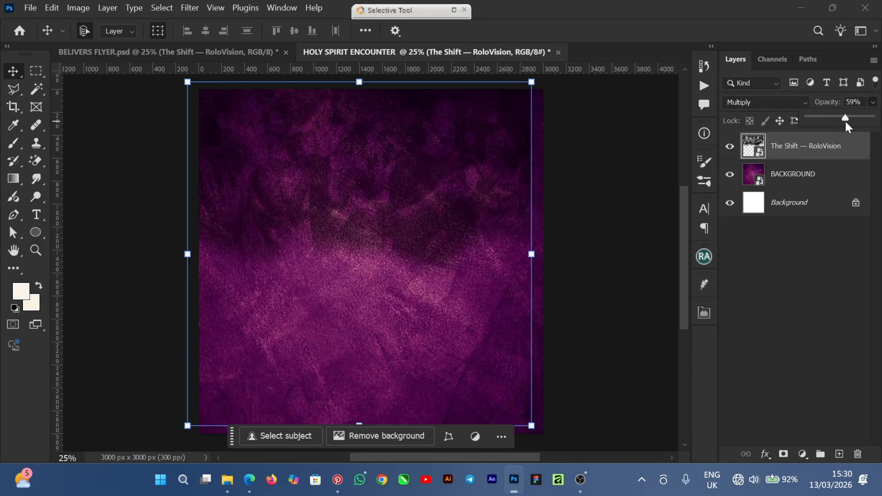
left_click(618, 294)
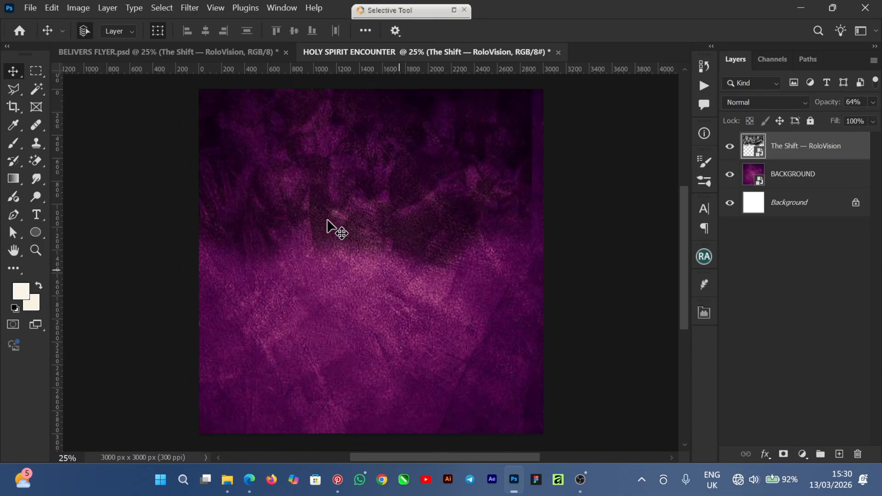
Centre The Shift — RoloVision layer horizontally on the whole canvas and clear the selection
left_click(356, 199)
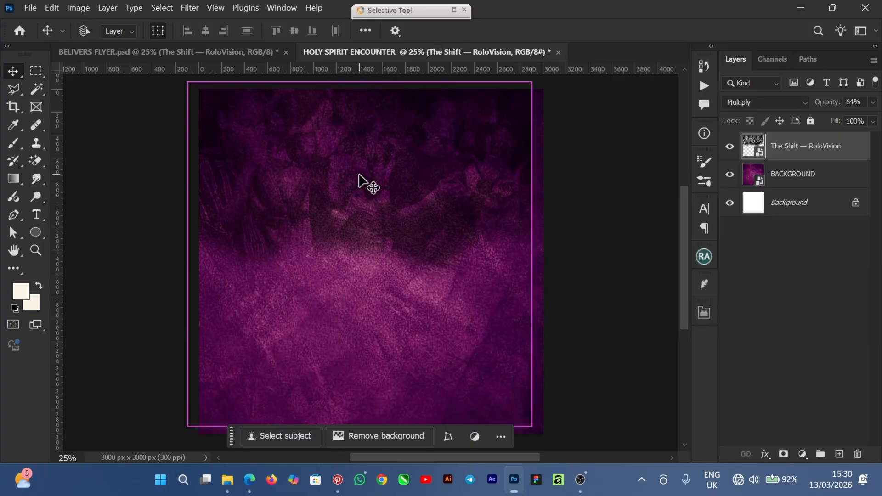
key("ctrl+a")
left_click(205, 31)
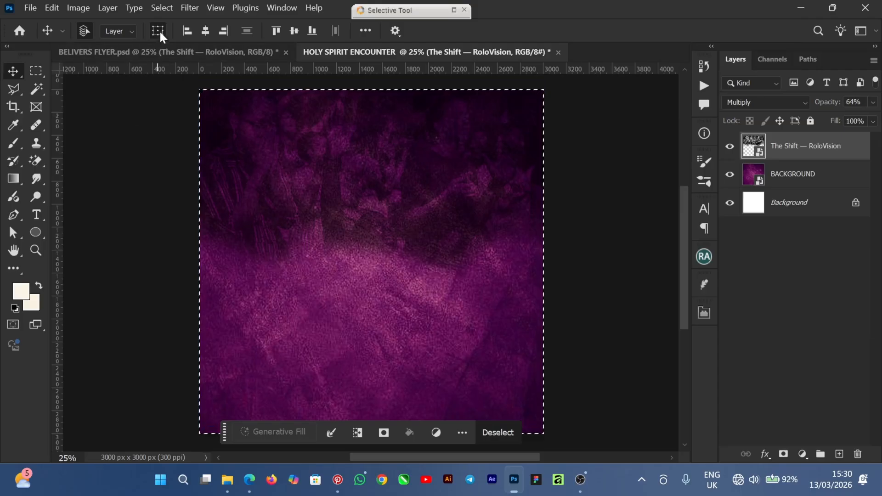
left_click(158, 9)
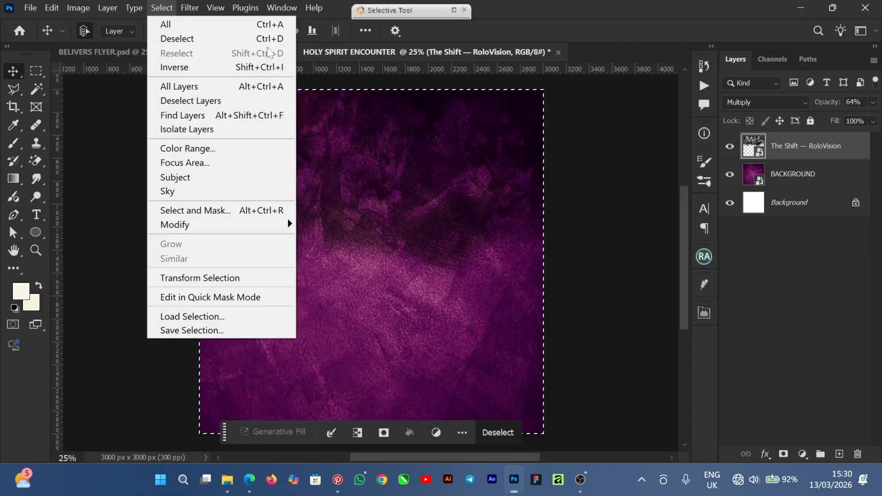
left_click(220, 39)
left_click(535, 291)
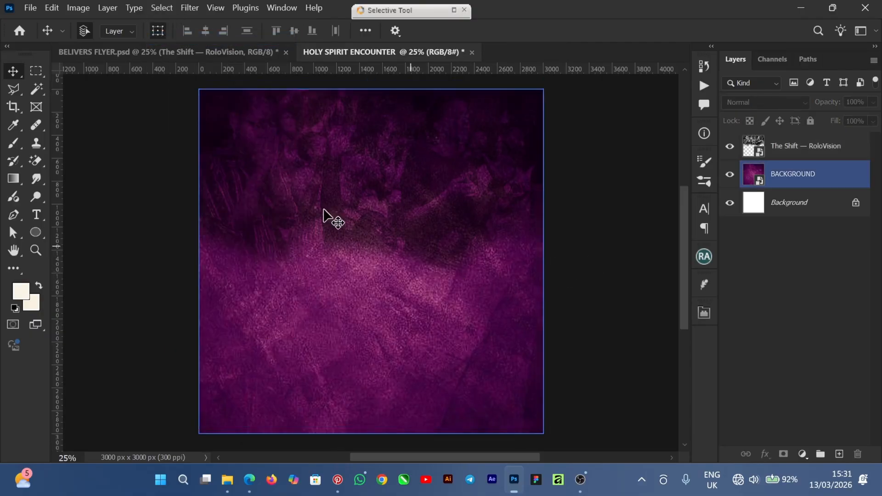
left_click(422, 442)
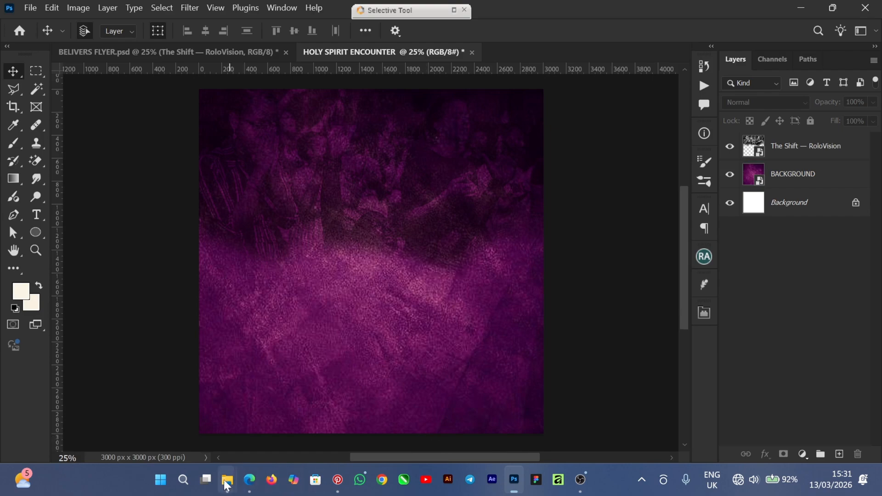
Place the image The One Thing You Need To Know To Pray With Absolute Confidence 2 at 100% along the canvas's lower edge, at X 1500, Y 2250 px
mouse_move(226, 485)
left_click(269, 422)
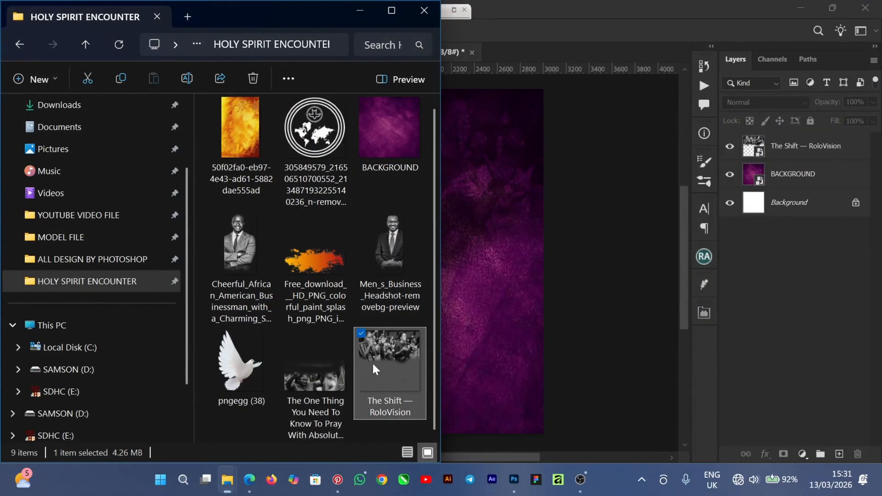
left_click_drag(327, 388, 495, 357)
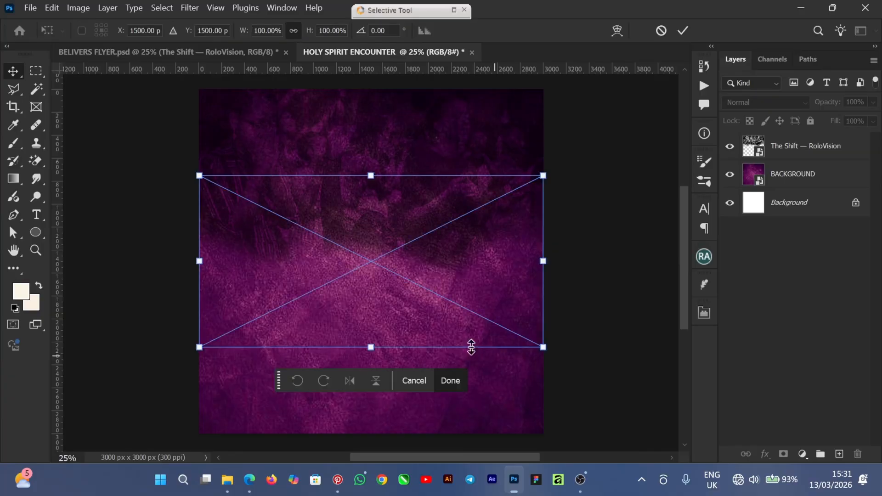
left_click_drag(403, 350, 396, 380)
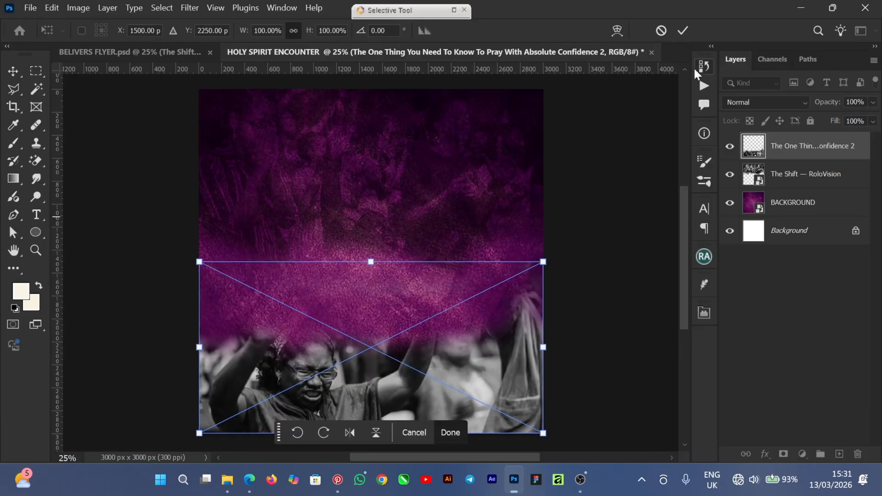
left_click(683, 31)
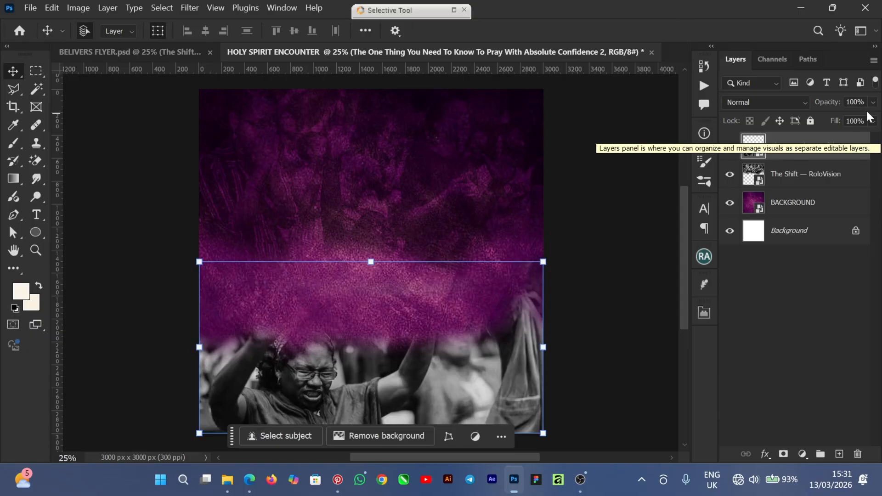
Set the blend mode of the lower praying-crowd layer to Multiply
left_click(740, 103)
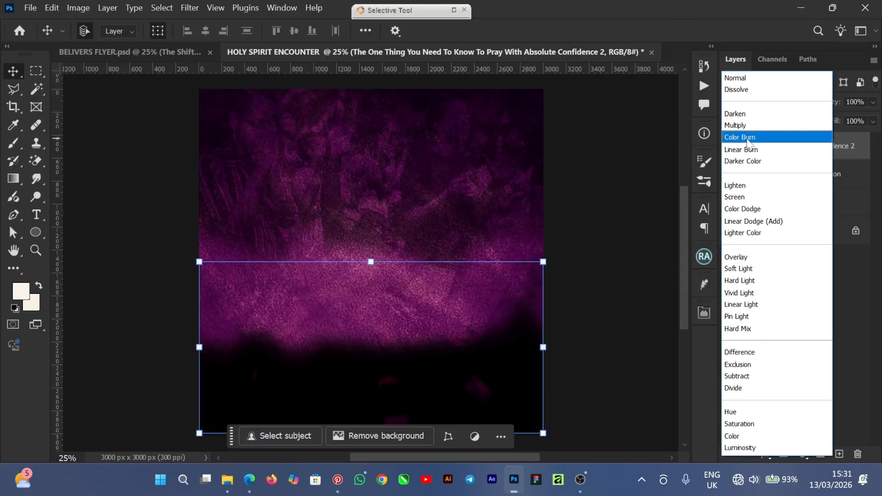
left_click(735, 125)
left_click(618, 370)
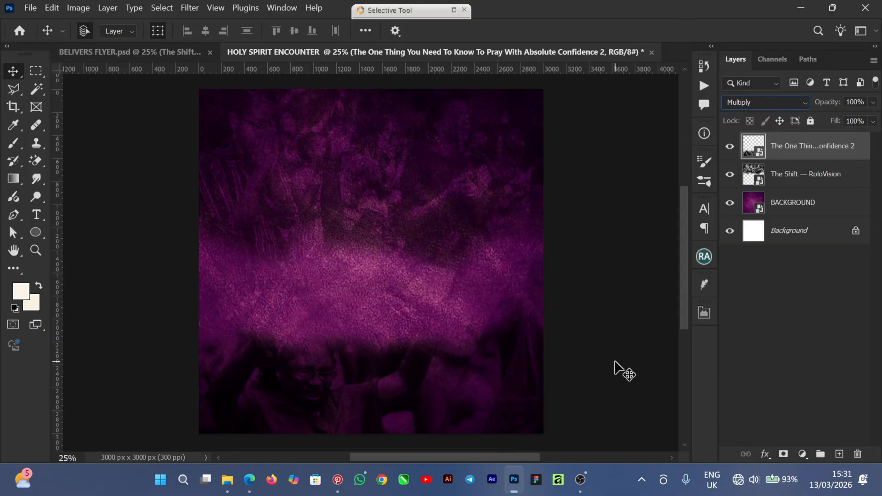
left_click(597, 342)
left_click(335, 236)
left_click(532, 273)
left_click(590, 279)
left_click(414, 266)
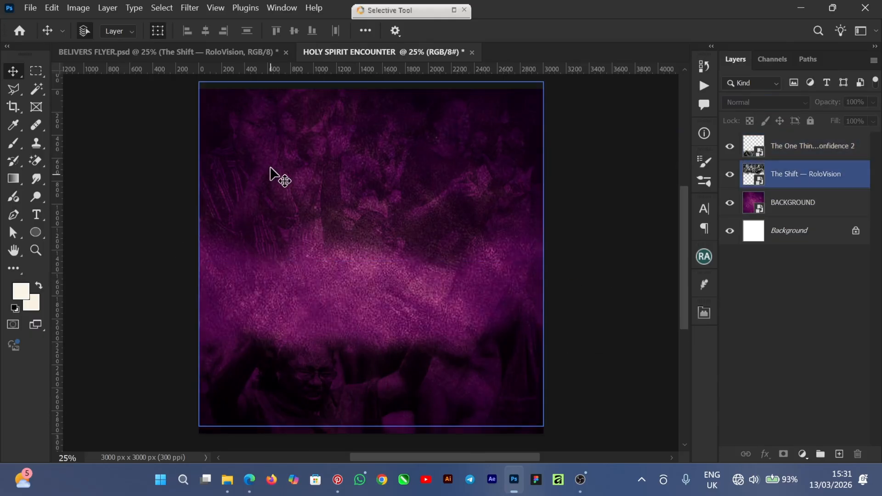
Place the Cheerful_African_American_Businessman image from the HOLY SPIRIT ENCOUNTER folder at 100%, at X 600, Y 1500 px
left_click(391, 279)
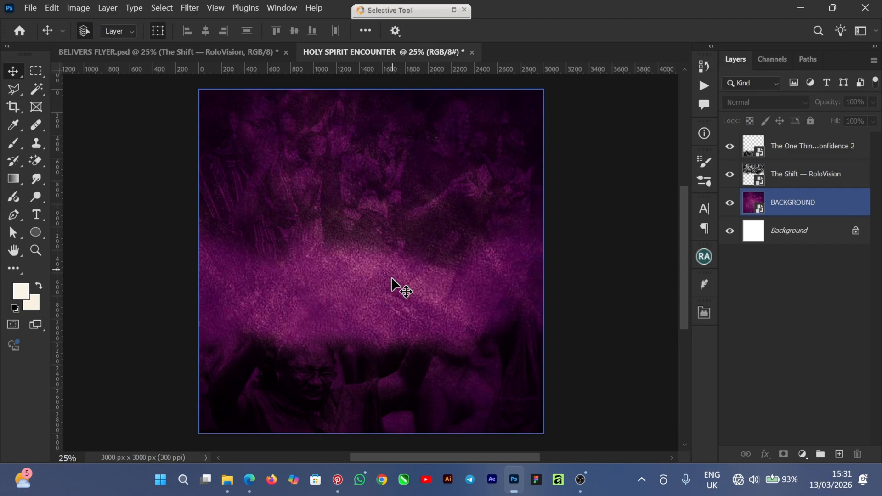
left_click(386, 371)
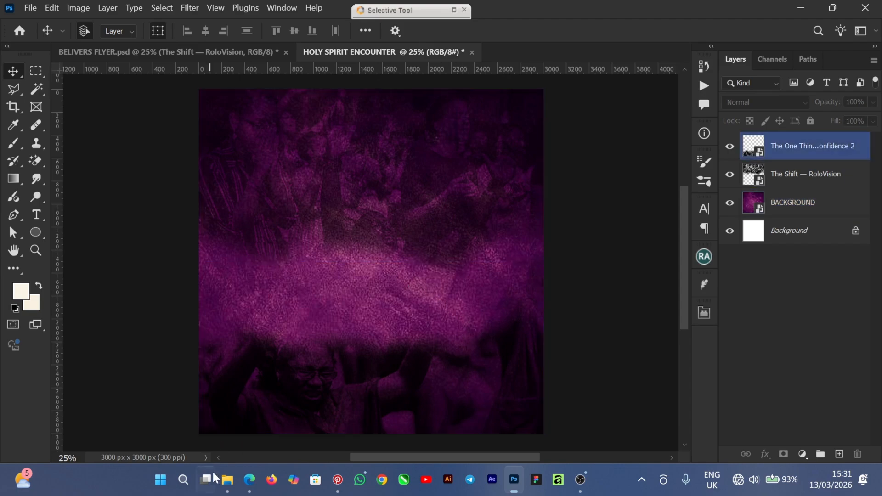
left_click(227, 480)
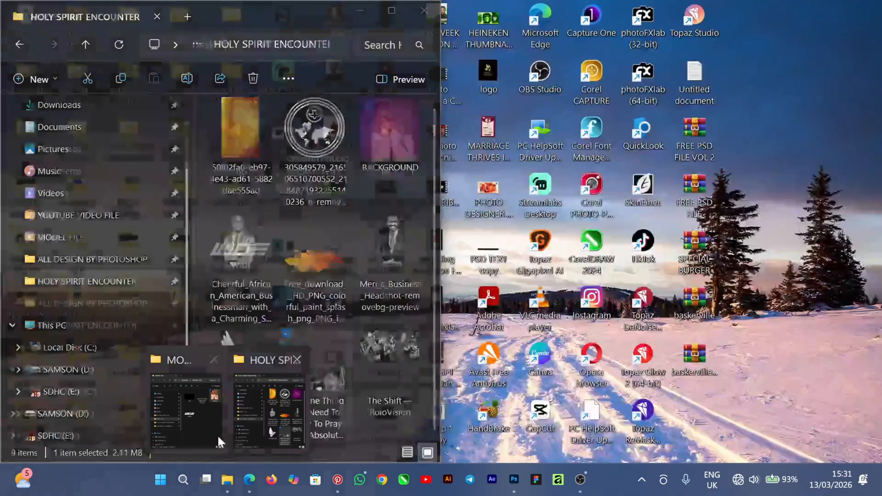
left_click(277, 431)
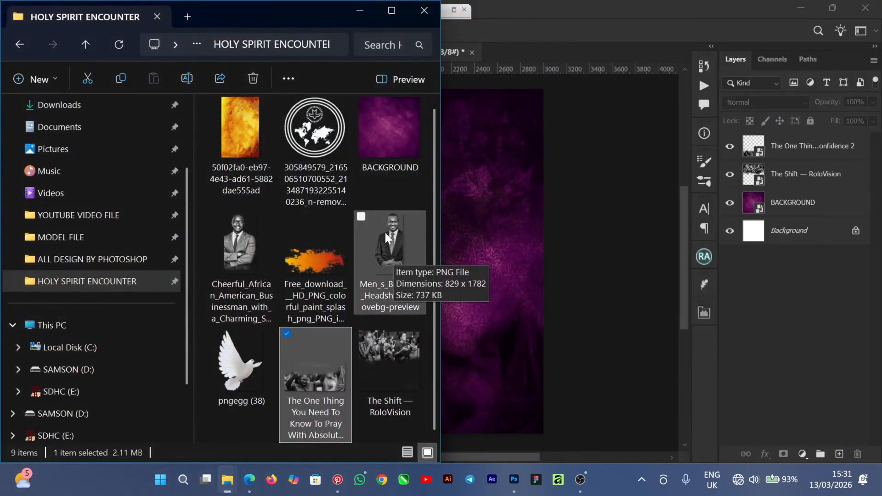
left_click(361, 216)
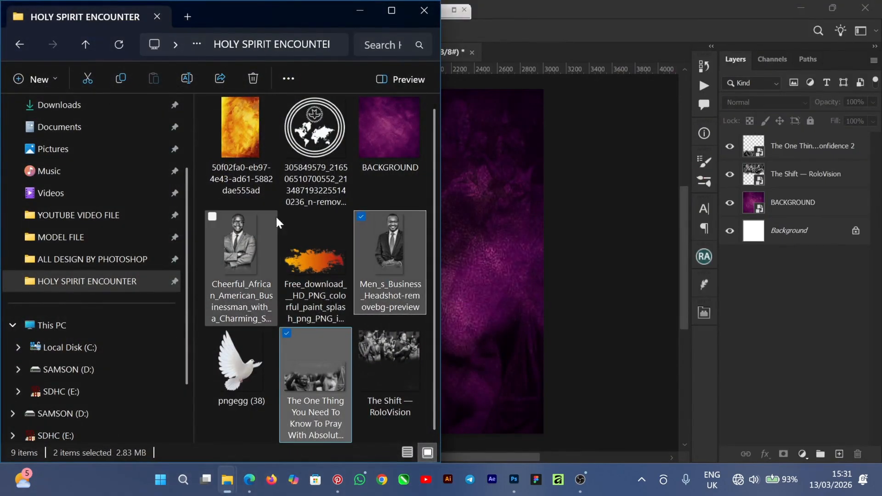
left_click_drag(207, 219, 579, 278)
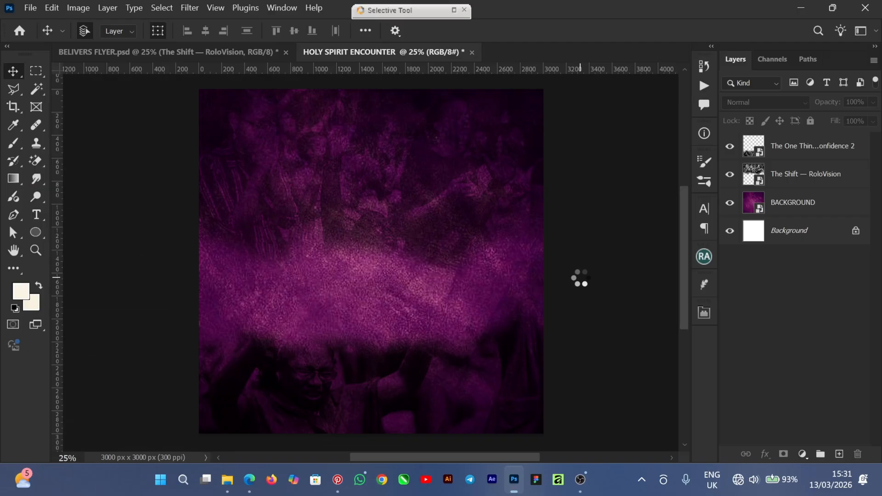
left_click_drag(379, 285, 278, 286)
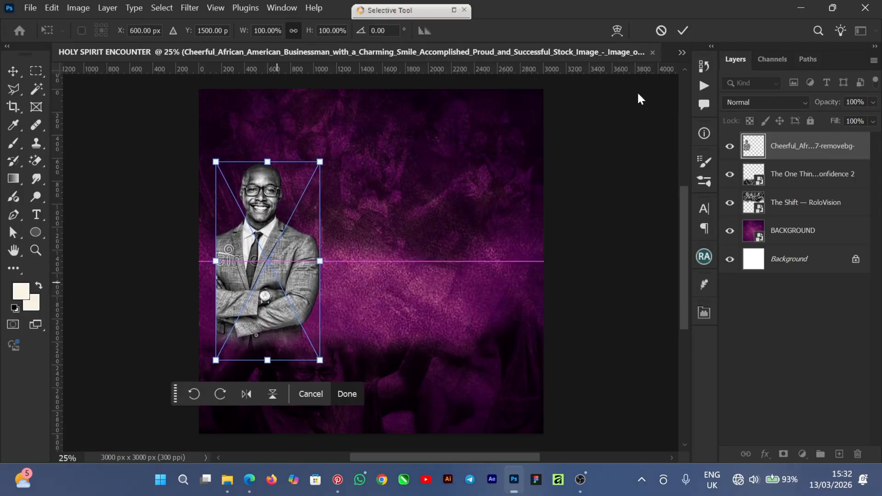
left_click(683, 30)
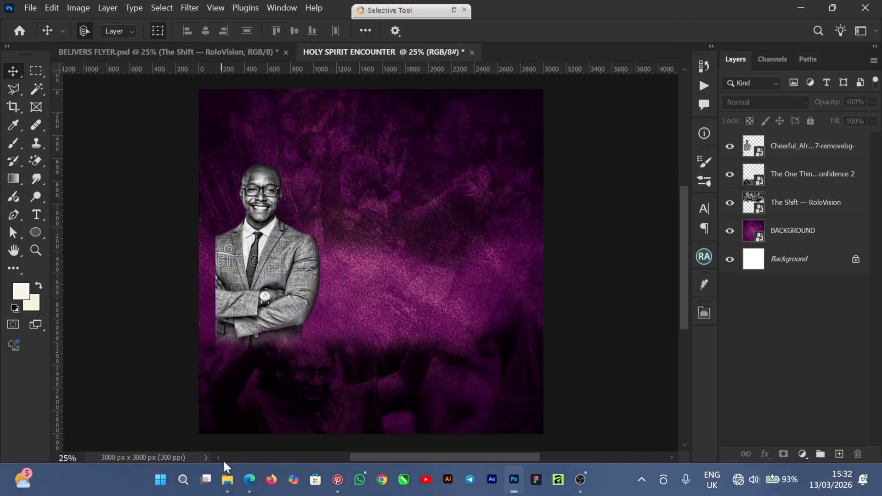
Place the Men_s_Business_Headshot-removebg-preview image at 100% against the canvas's right edge, at X 2585.50, Y 1436 px
mouse_move(229, 480)
left_click(268, 427)
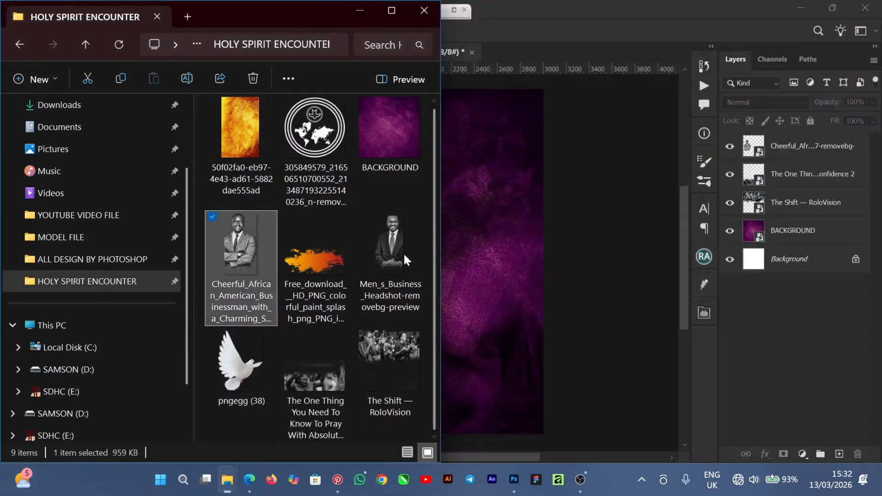
left_click(389, 254)
left_click_drag(389, 254, 605, 288)
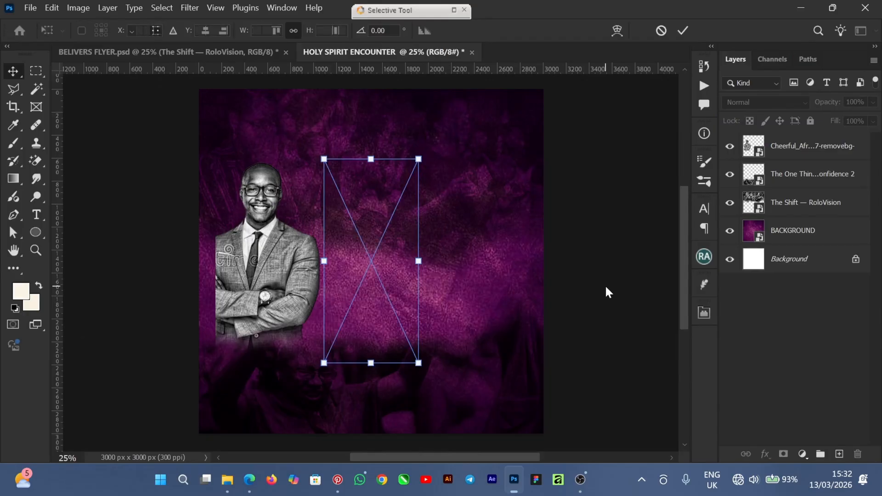
left_click_drag(396, 282, 510, 271)
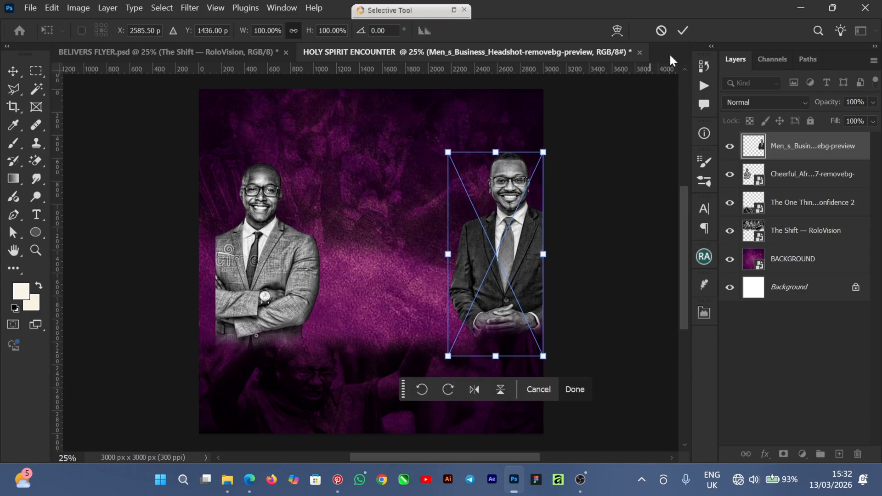
key("Return")
Move the crossed-arms businessman layer flush with the canvas's left edge
left_click(221, 257)
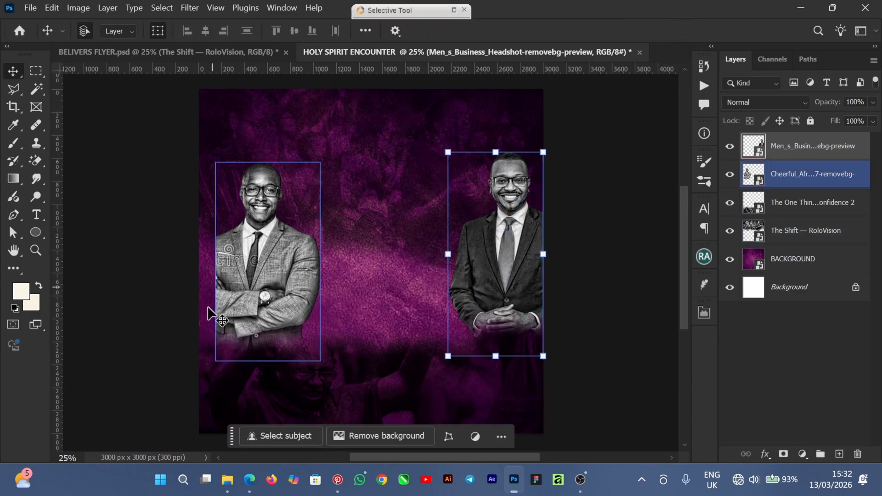
left_click_drag(260, 288, 246, 290)
left_click(497, 243)
left_click_drag(497, 242, 498, 241)
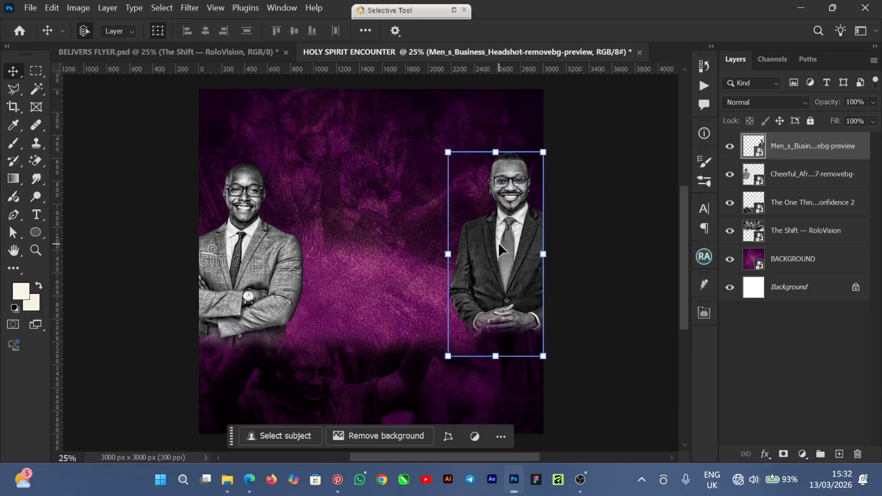
Align the top edges of the two businessman layers and clear the selection
left_click(251, 243)
left_click(251, 242, "shift")
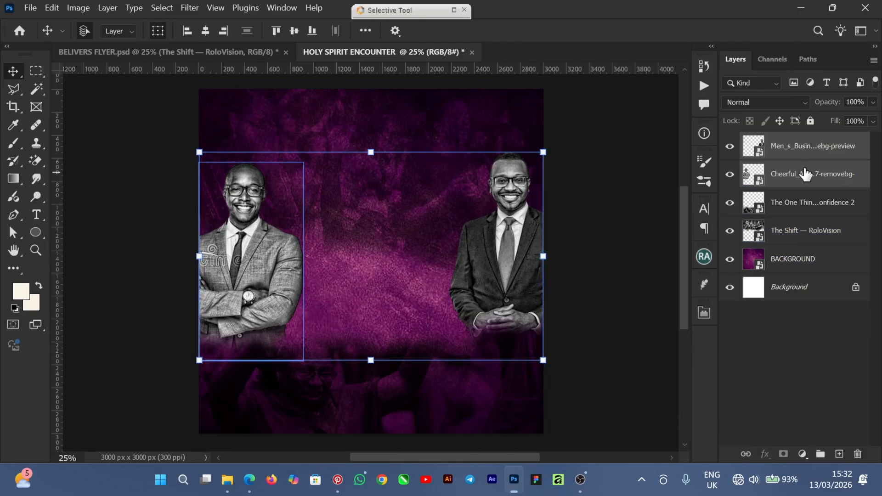
left_click(630, 223)
left_click(821, 184)
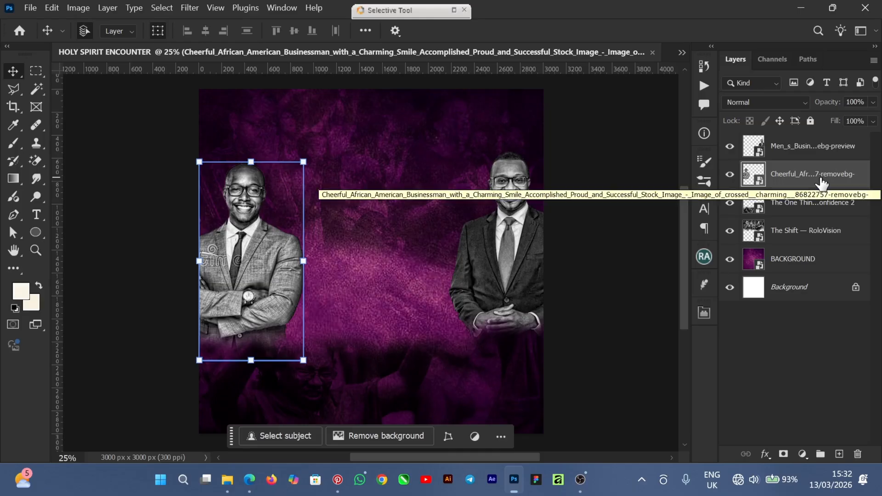
left_click(813, 160, "shift")
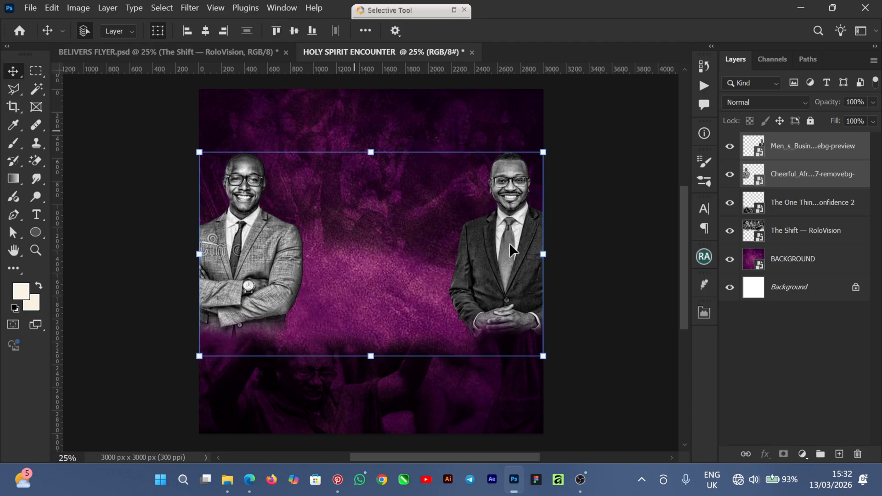
left_click(642, 287)
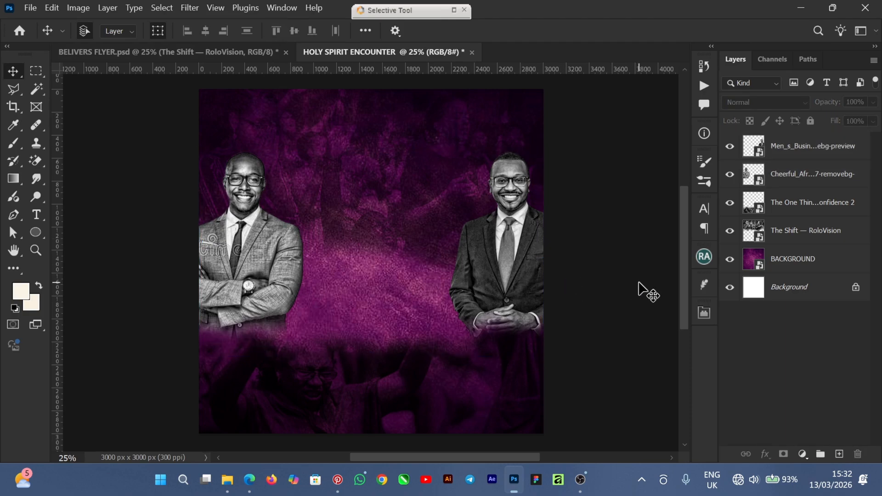
Examine the businessman and crowd layers in the BG group of the BELIVERS FLYER.psd reference
left_click(431, 272)
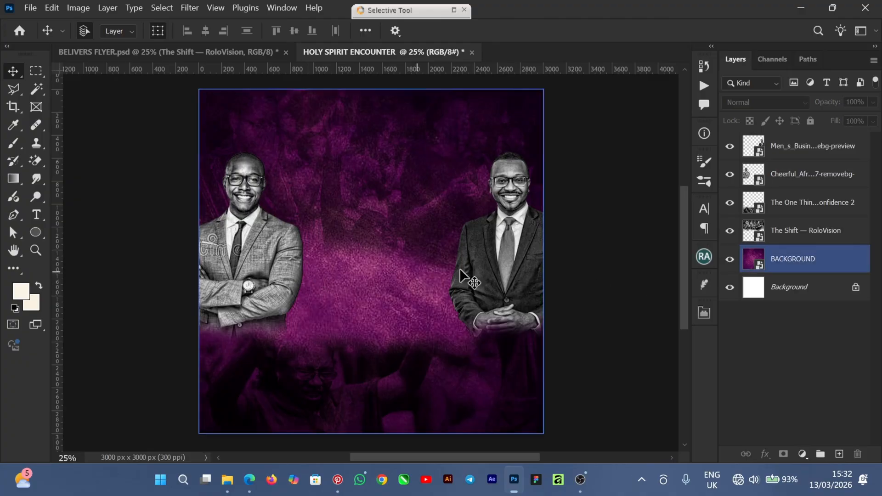
left_click(513, 249)
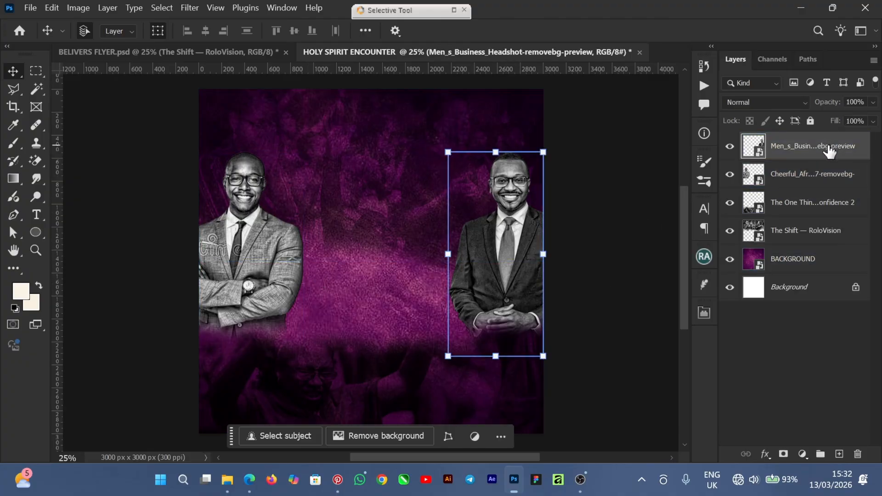
left_click(819, 175)
left_click(822, 175, "shift")
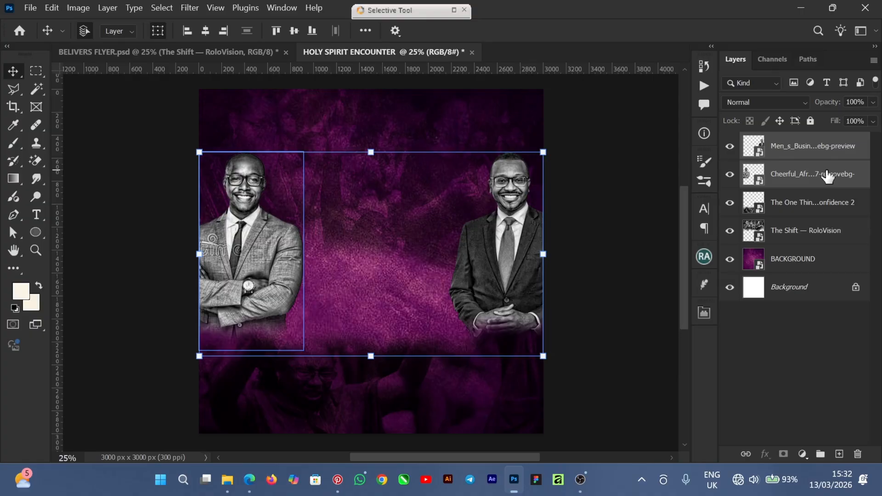
left_click(205, 54)
left_click(863, 351)
scroll(860, 360, "down", 2)
scroll(859, 358, "up", 3)
left_click(857, 354)
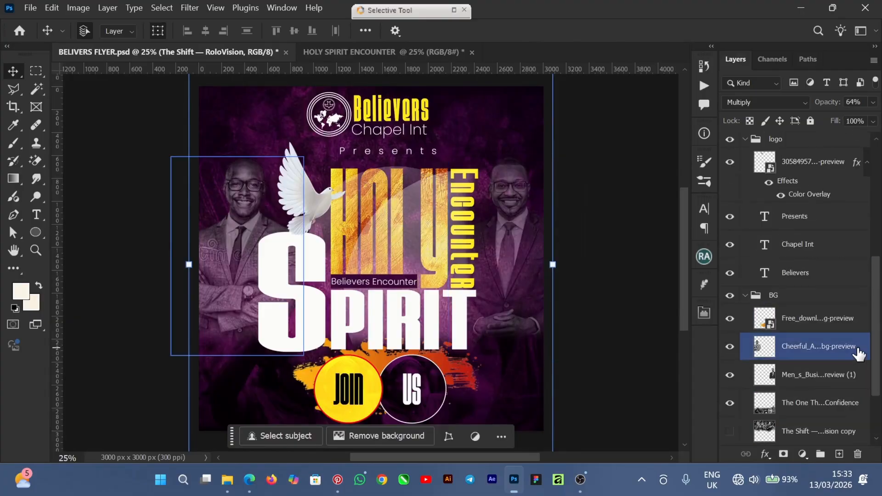
scroll(858, 354, "down", 1)
left_click(861, 351)
left_click(826, 386)
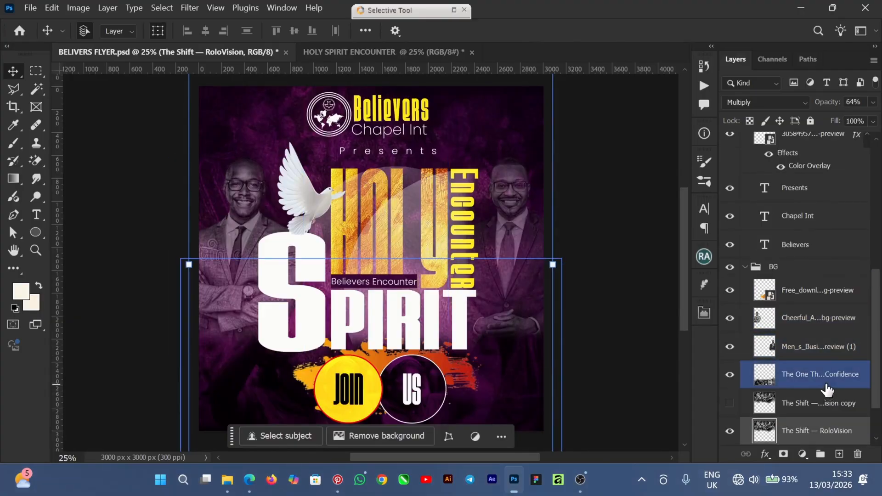
left_click(321, 52)
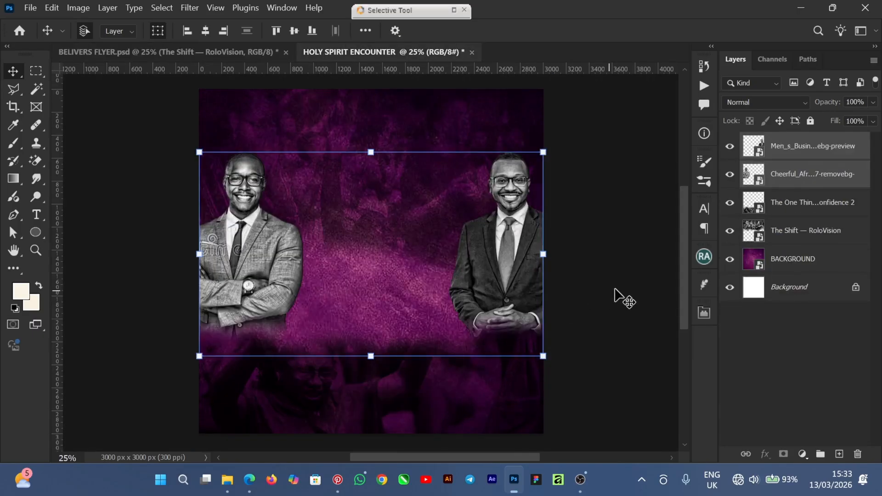
Check the blend mode and opacity of the reference flyer's Men_s_Business portrait layer
left_click(529, 238)
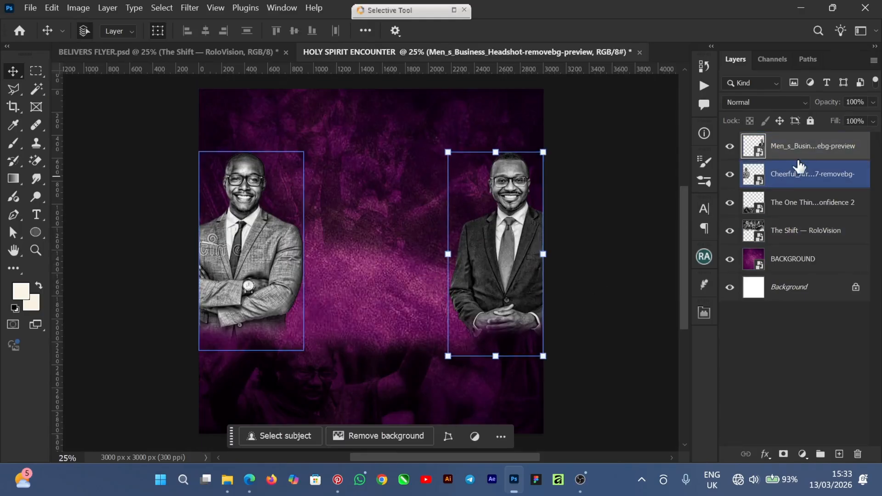
left_click(240, 53)
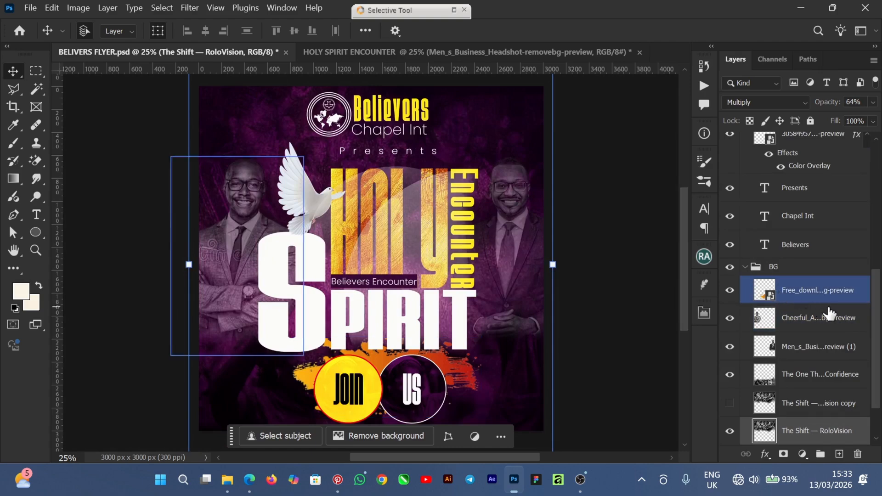
left_click(799, 346)
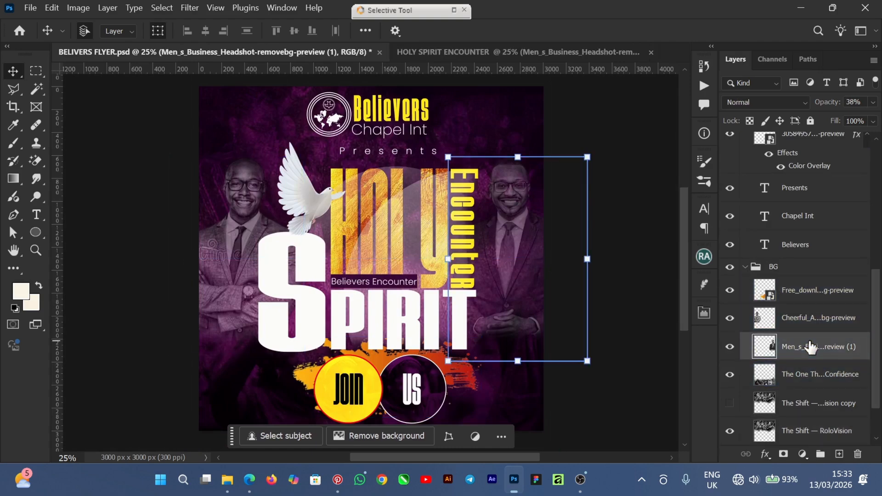
left_click(451, 53)
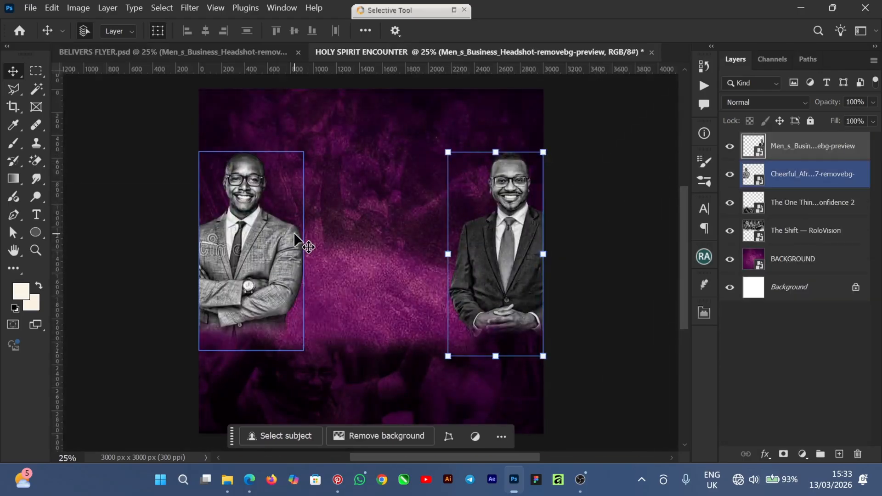
Set the opacity of both businessman layers to 35% and clear the selection
left_click(260, 225, "shift")
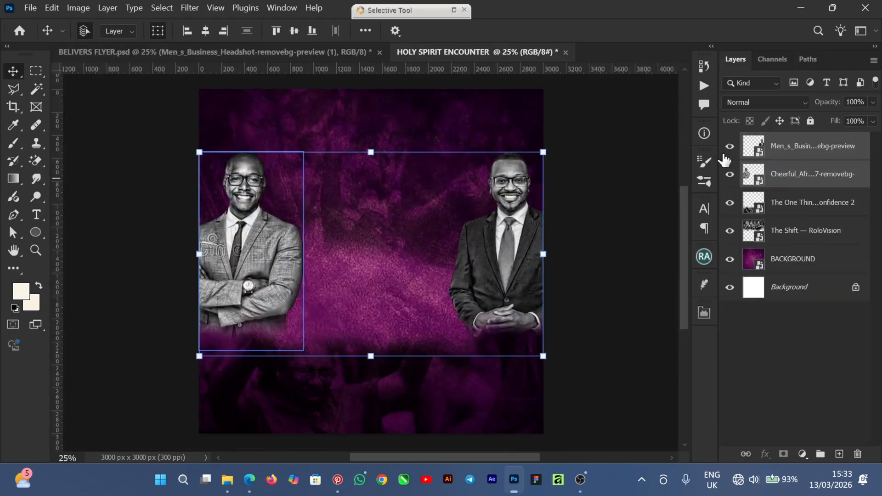
left_click(873, 121)
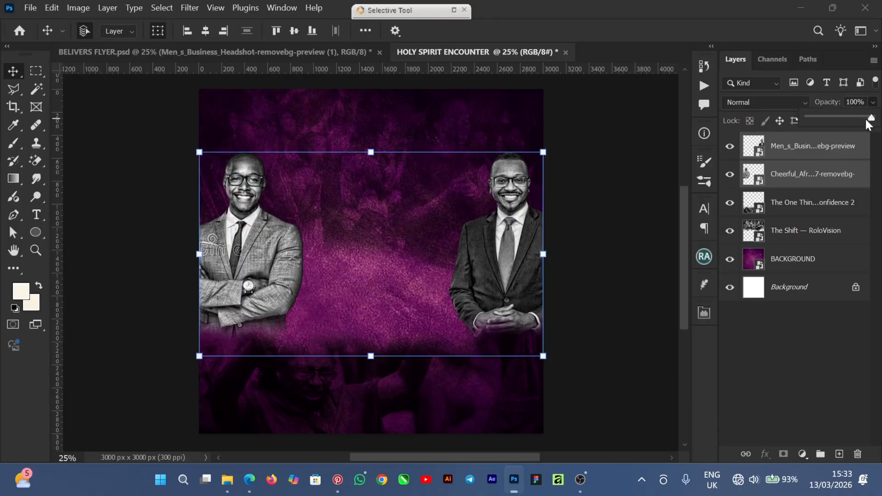
left_click_drag(825, 128, 829, 129)
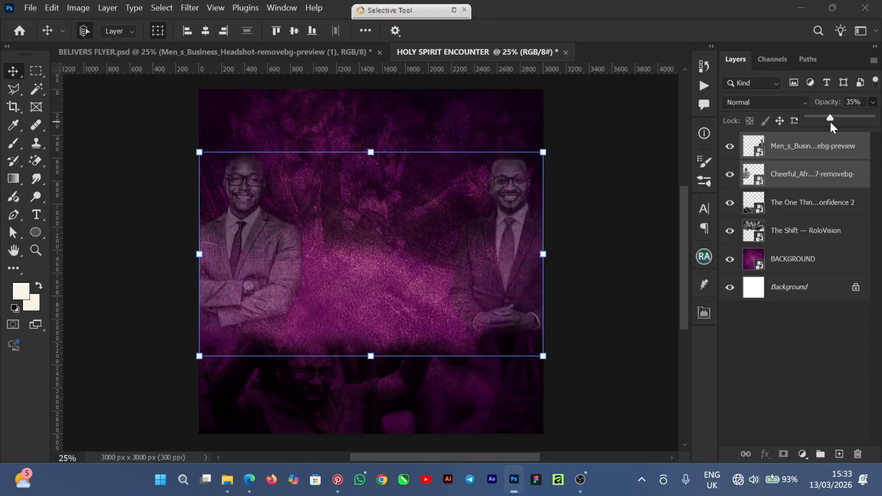
left_click(612, 320)
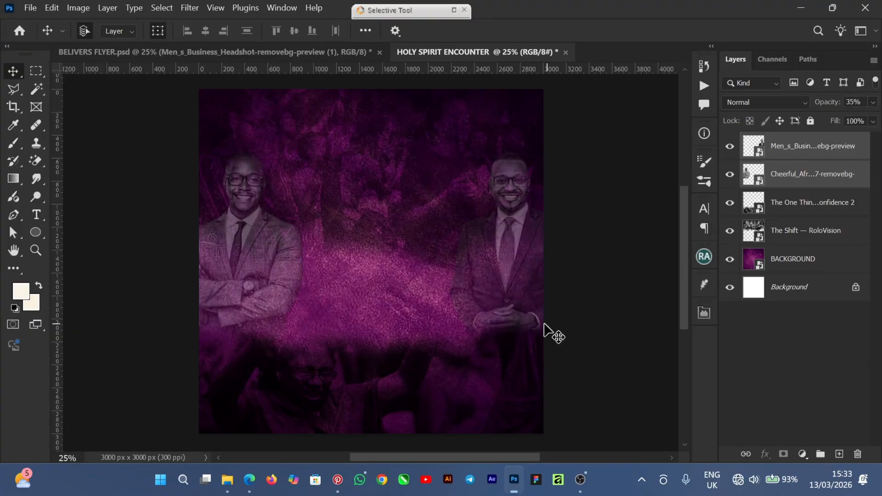
left_click(834, 158)
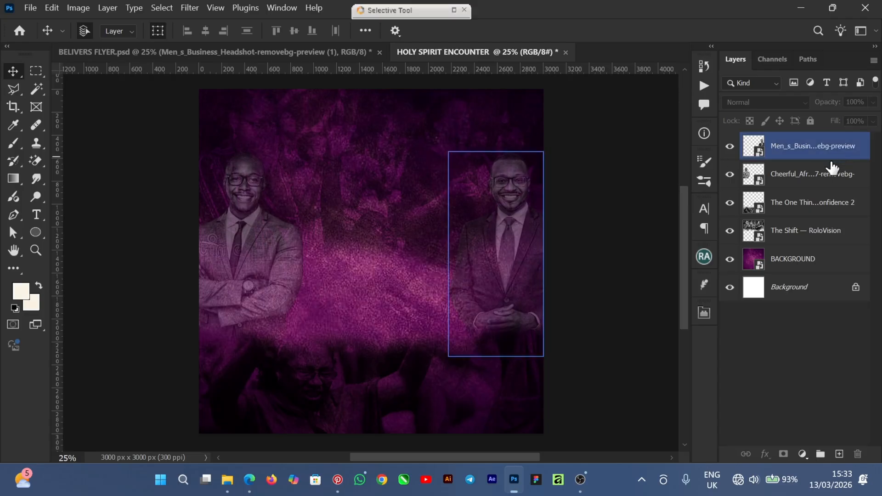
left_click(301, 79)
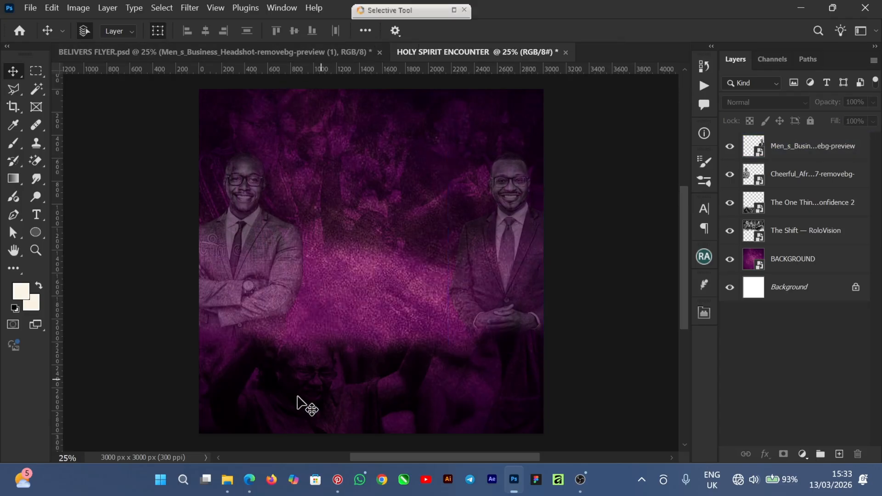
Place the orange paint-splash image from the HOLY SPIRIT ENCOUNTER folder in the lower centre of the flyer, over the purple background
mouse_move(227, 479)
left_click(288, 429)
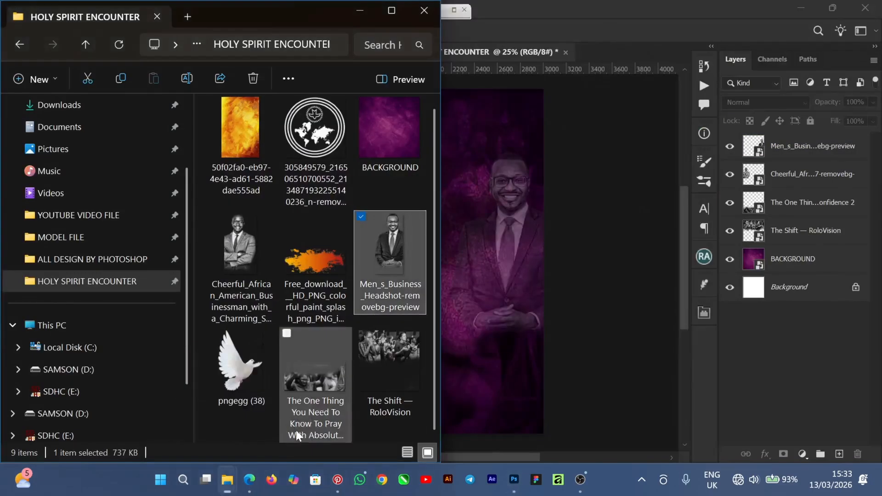
mouse_move(311, 266)
left_mouse_down()
mouse_move(322, 343)
mouse_move(639, 404)
left_mouse_up()
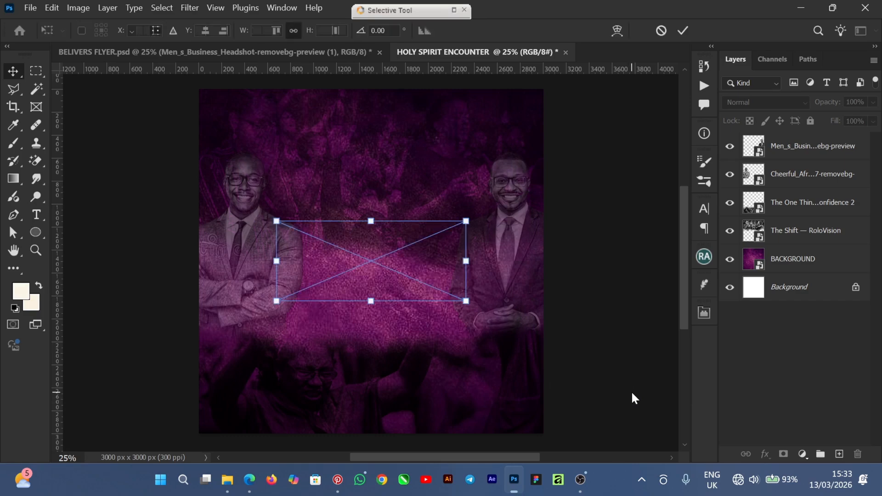
mouse_move(373, 273)
left_mouse_down()
mouse_move(379, 374)
mouse_move(373, 367)
left_mouse_up()
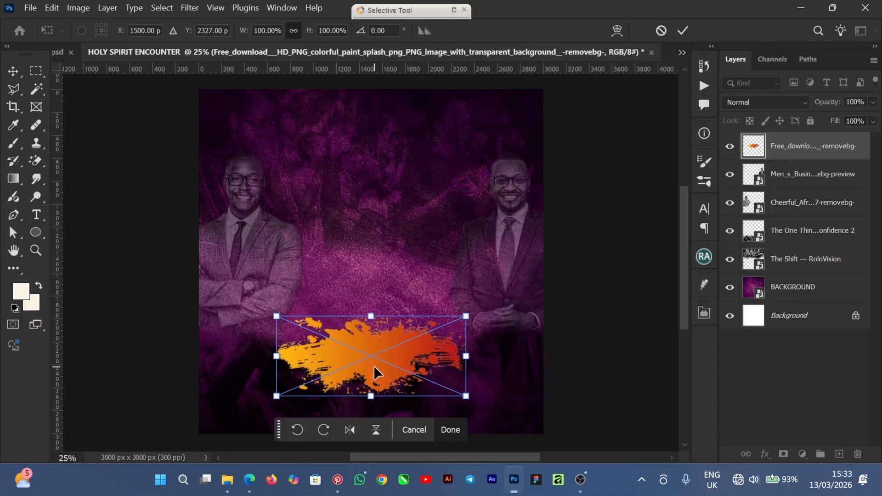
left_click(682, 28)
left_click(594, 302)
left_click(808, 230)
left_click(849, 149)
mouse_move(374, 337)
left_mouse_down()
mouse_move(359, 363)
mouse_move(375, 361)
left_mouse_up()
left_click(626, 329)
Group the paint-splash, two businessman, two crowd and BACKGROUND layers, leaving out the locked Background layer
left_click(793, 173)
left_click(807, 151)
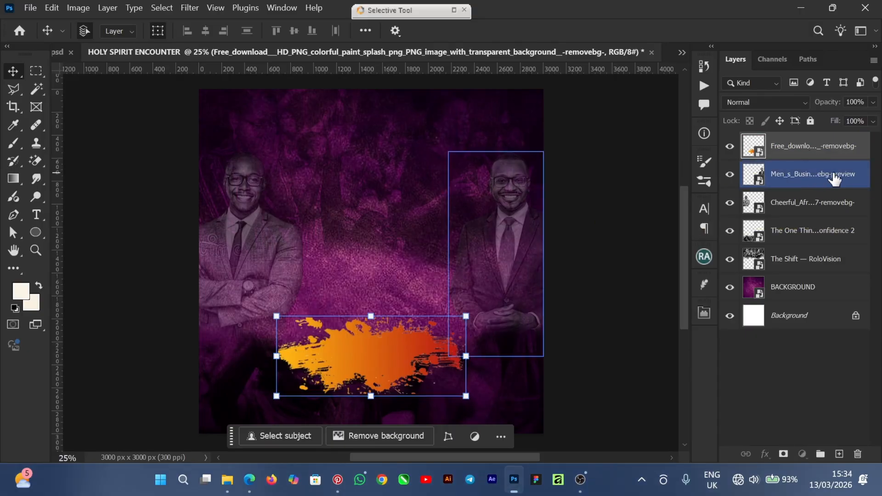
left_click(822, 207, "shift")
left_click(822, 237, "shift")
left_click(817, 269, "shift")
left_click(821, 289, "shift")
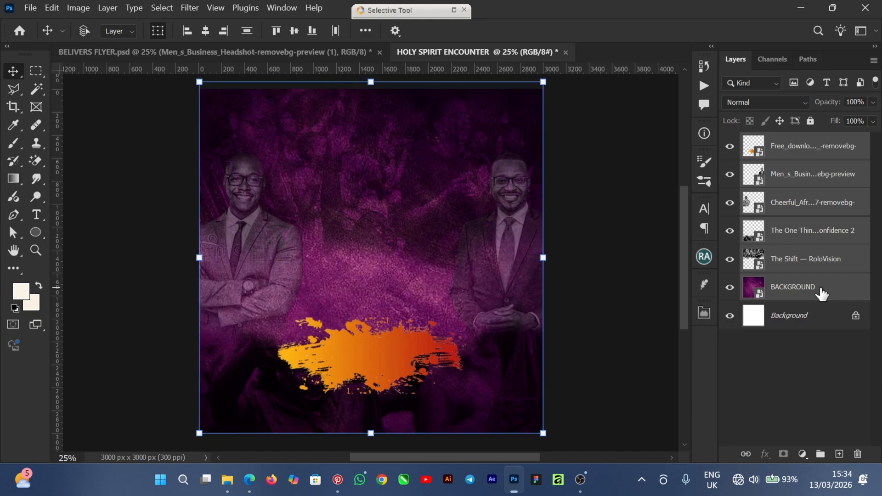
key("ctrl+g")
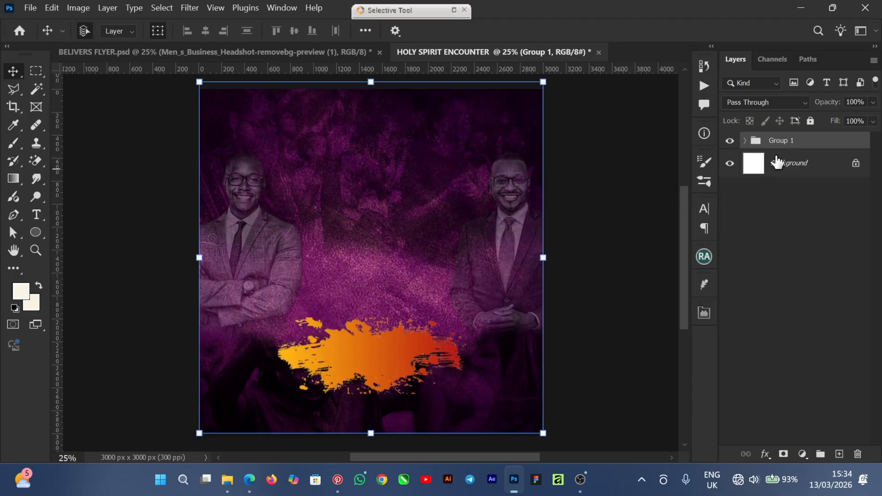
Rename the new layer group as BG and clear the selection
double_click(782, 141)
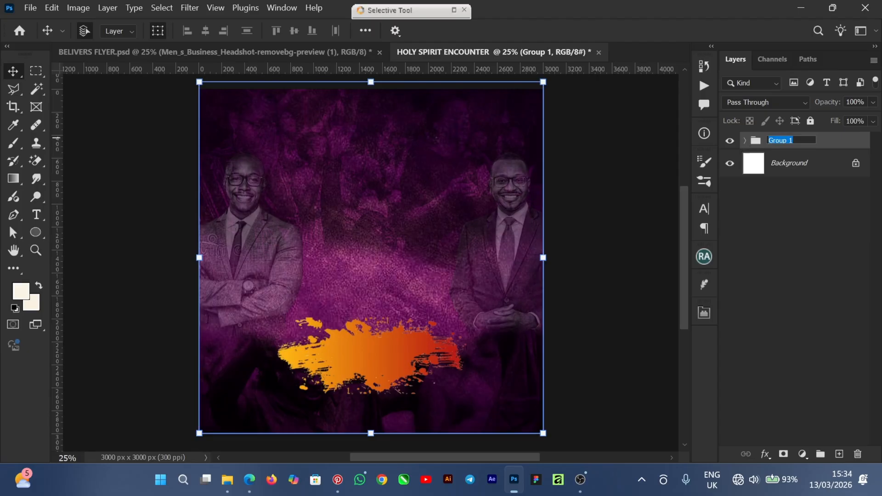
type("BG")
key("Return")
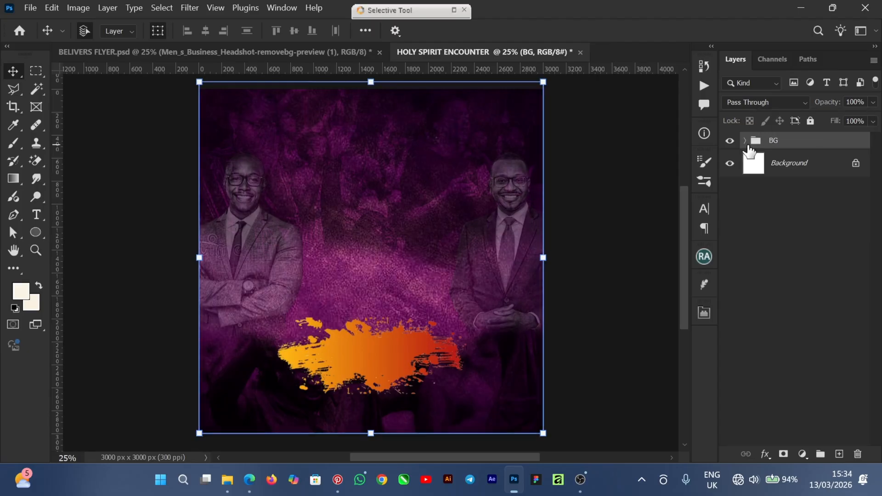
left_click(630, 187)
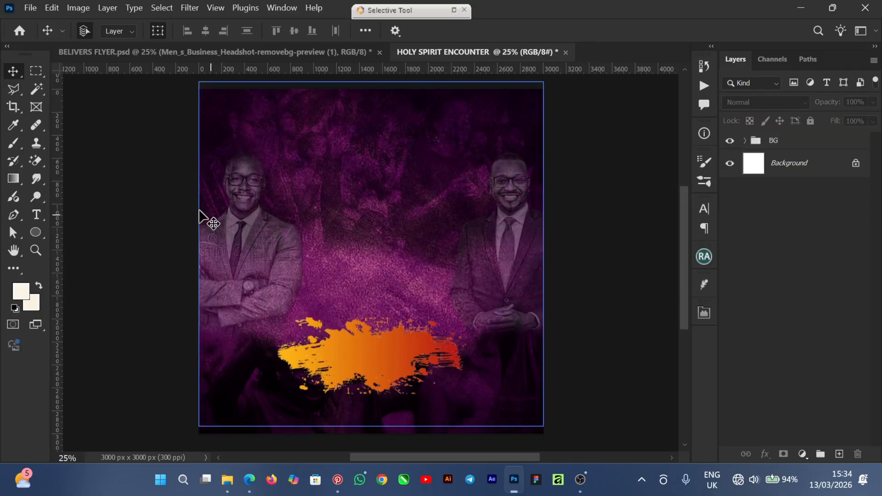
Collapse the BG group in the BELIVERS FLYER.psd reference and check the fonts and sizes of the Believers and Chapel Int text layers
left_click(218, 53)
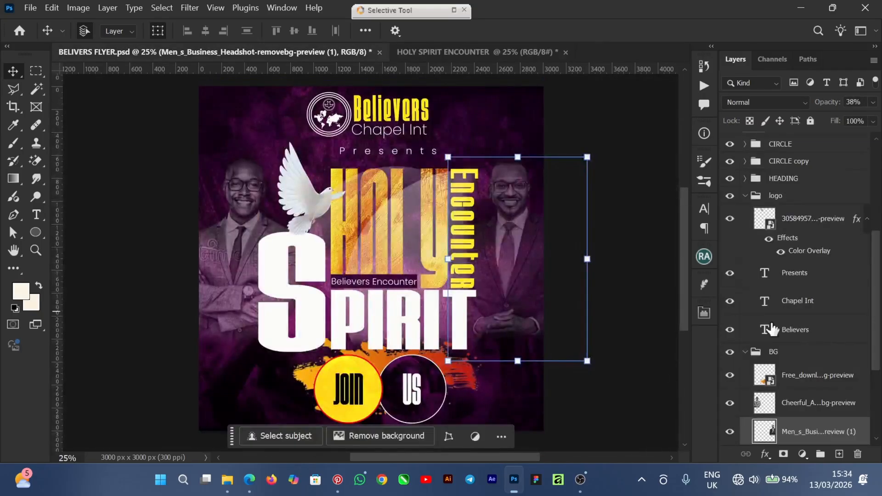
left_click(813, 363)
left_click(745, 352)
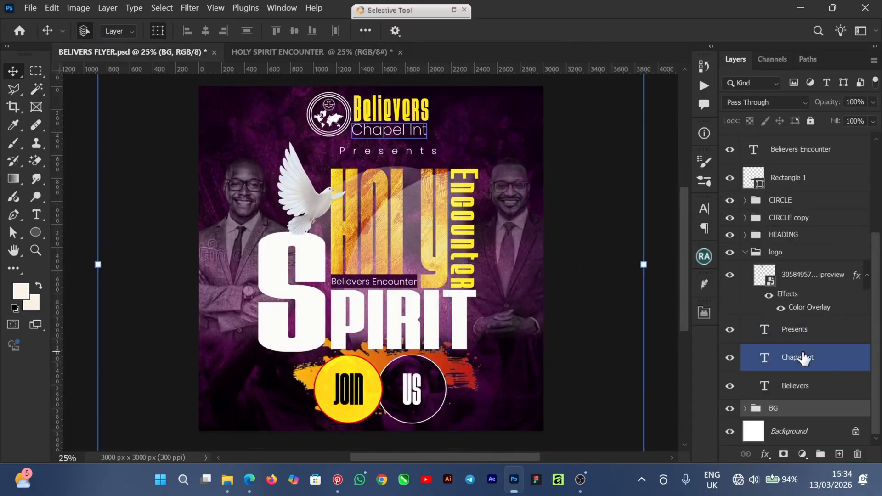
left_click(811, 390)
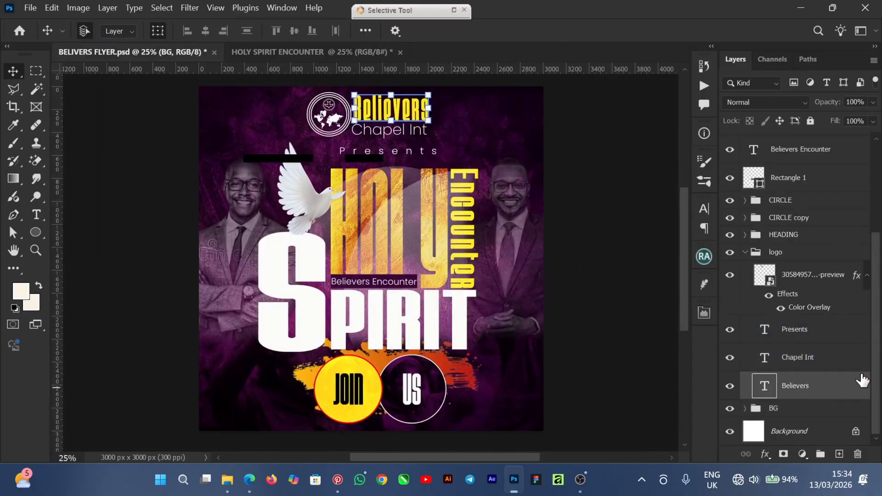
left_click(797, 365)
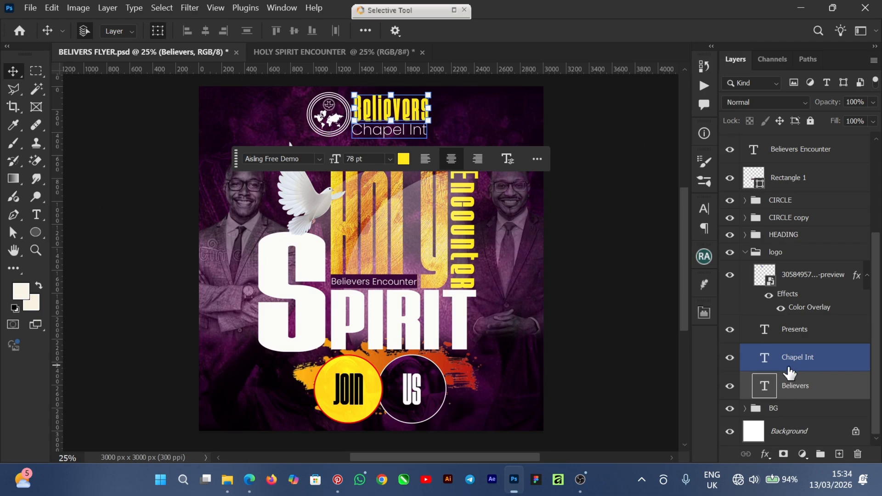
left_click(803, 362)
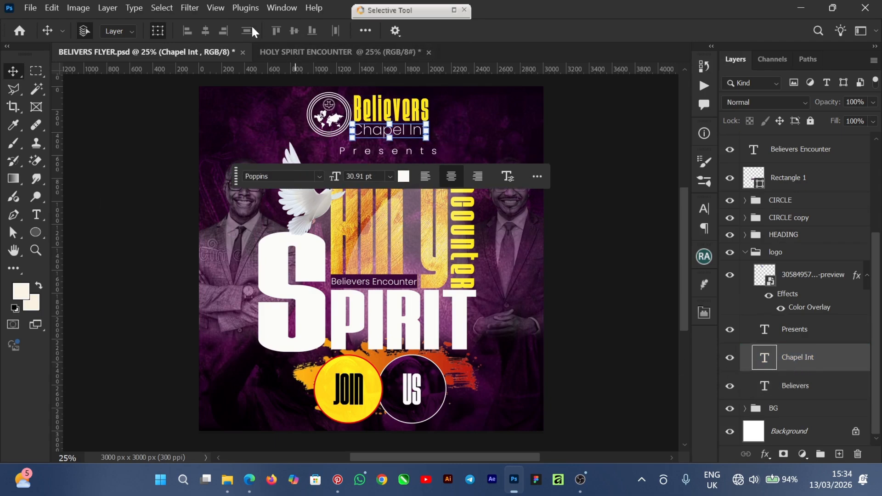
Hide Layer 4 in the BELIVERS FLYER.psd reference and examine the Believers text layer's font, size and colour
left_click(313, 51)
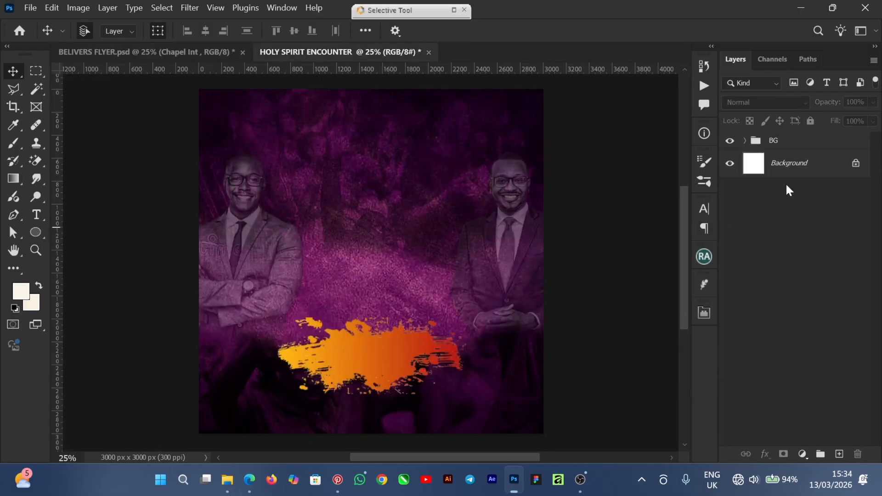
left_click(754, 143)
left_click(174, 54)
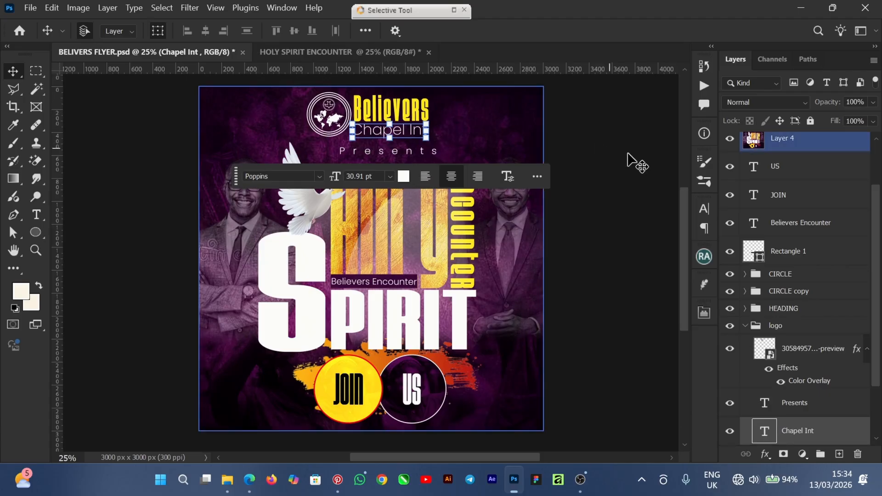
left_click(781, 139)
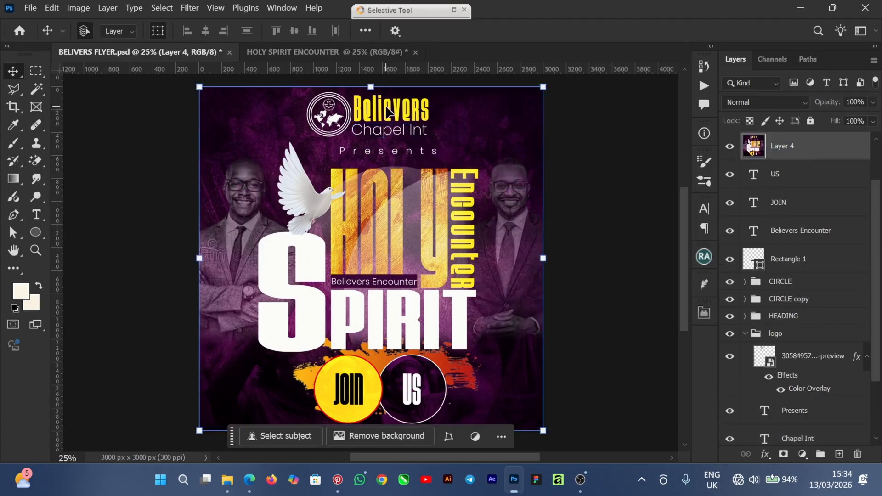
left_click(730, 146)
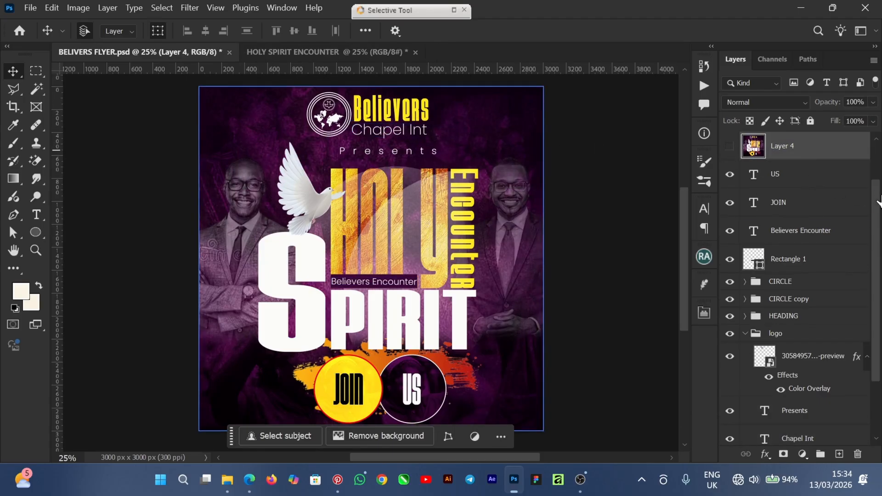
left_click_drag(878, 206, 879, 308)
left_click(799, 386)
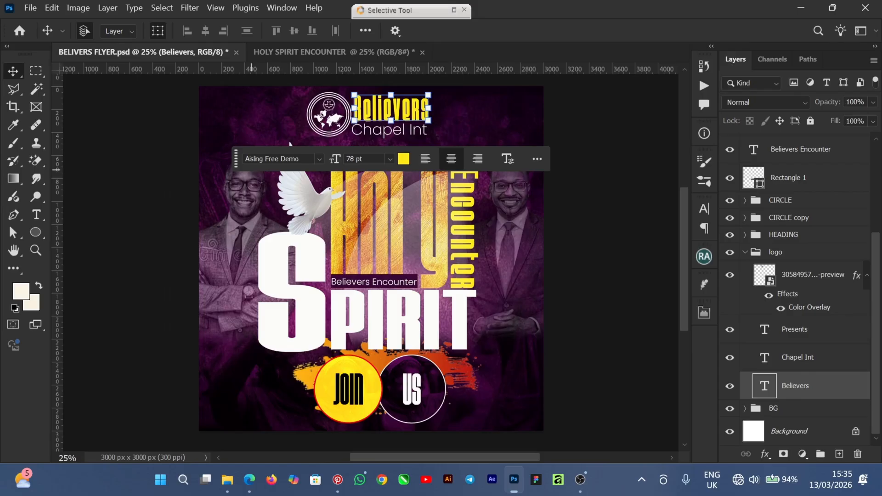
key("ctrl+plus")
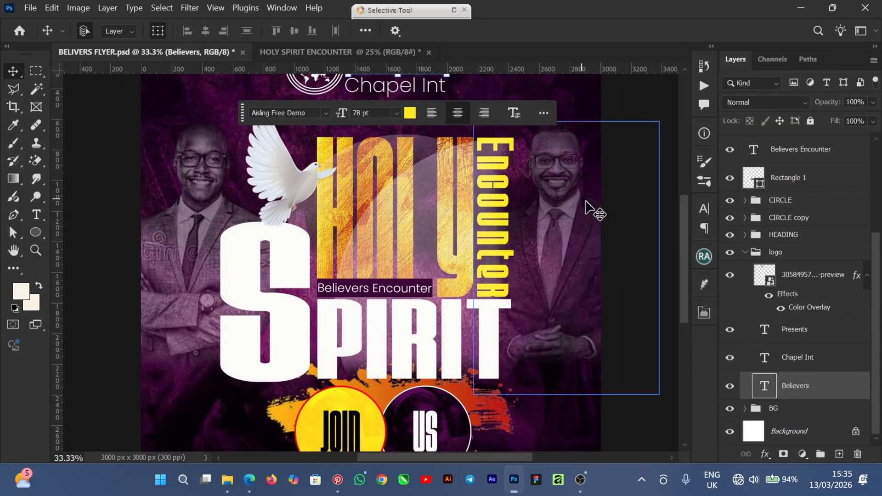
key("ctrl+minus")
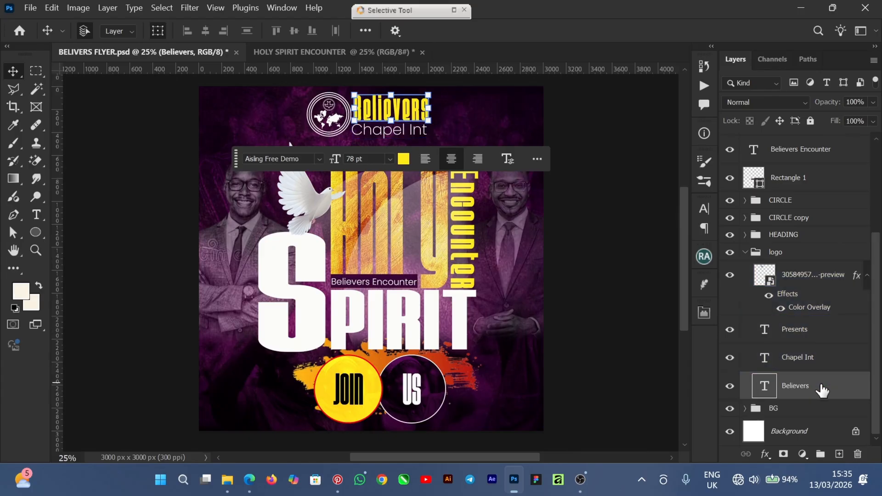
In the HOLY SPIRIT ENCOUNTER document, add the text "Believers" near the canvas centre in yellow #ffea00, Aisling Free Demo, 48 pt
left_click(311, 52)
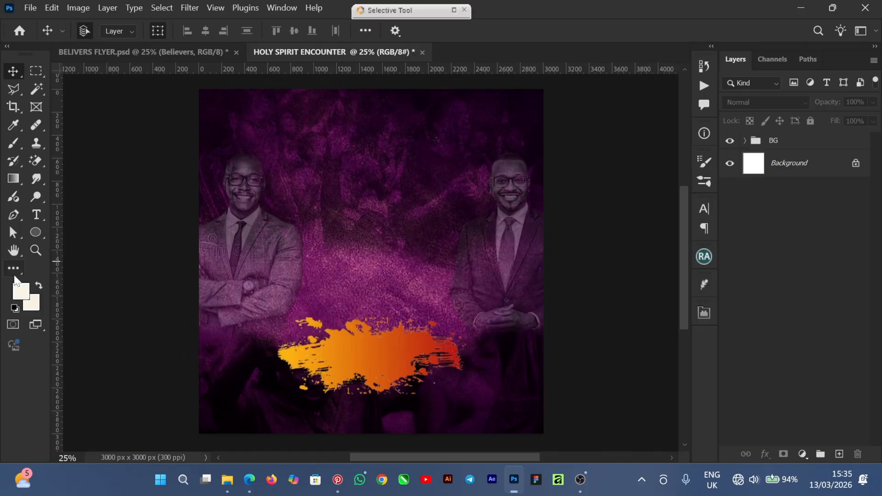
left_click(37, 216)
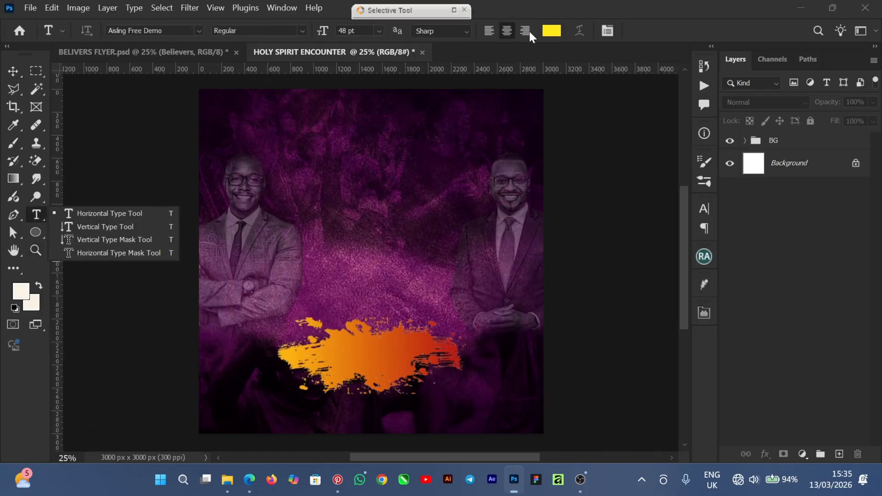
left_click(551, 32)
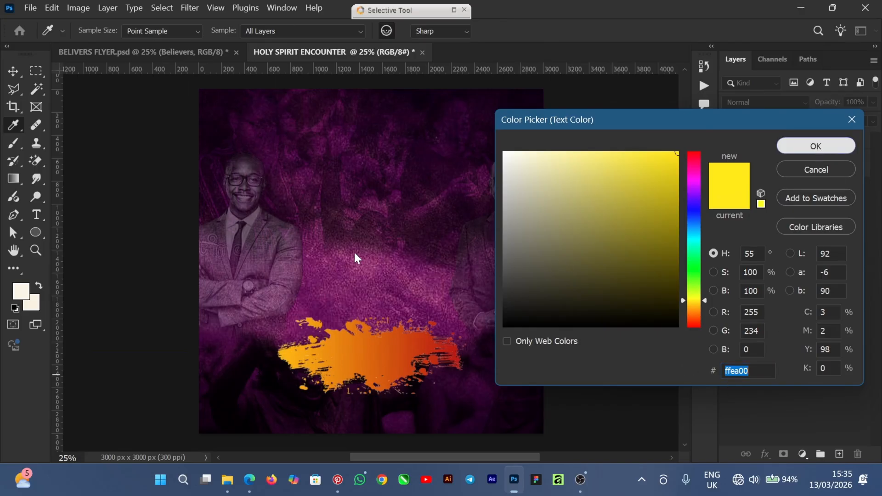
key("Return")
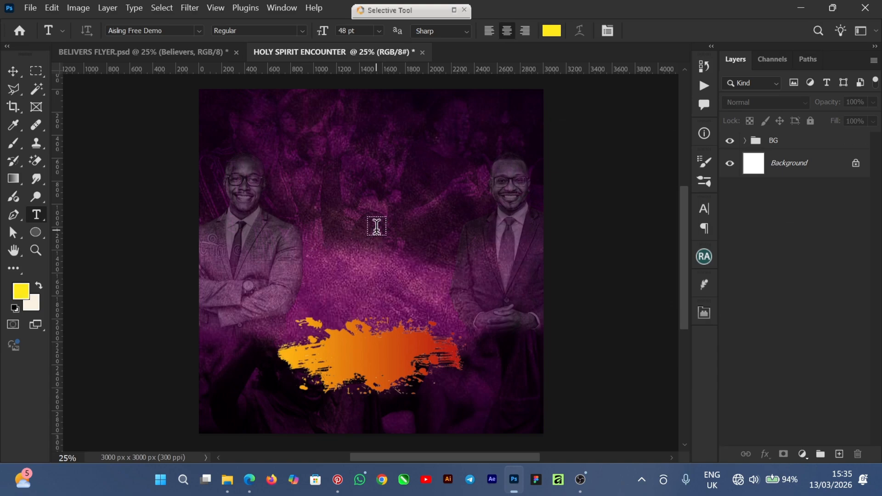
left_click(377, 226)
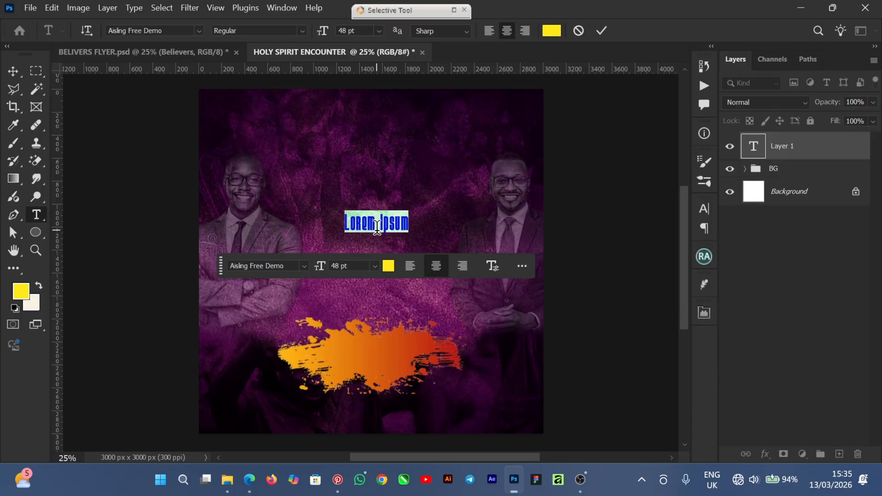
key("BackSpace")
type("Bel")
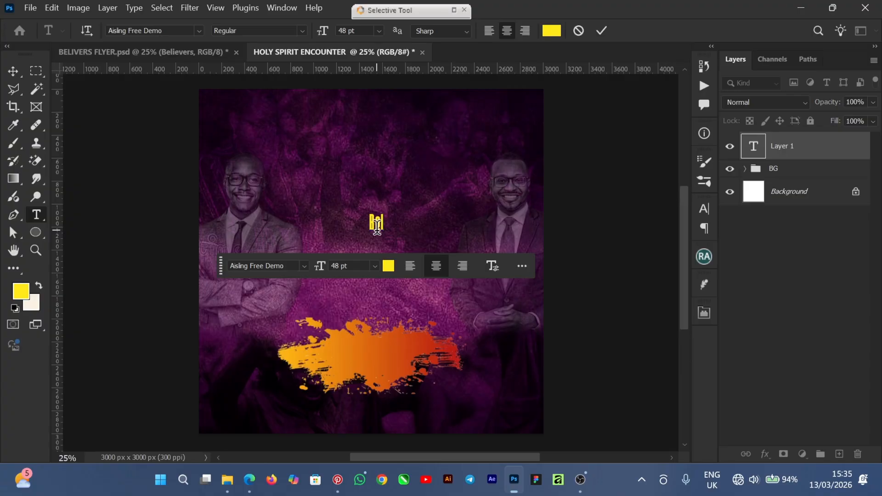
type("ievers")
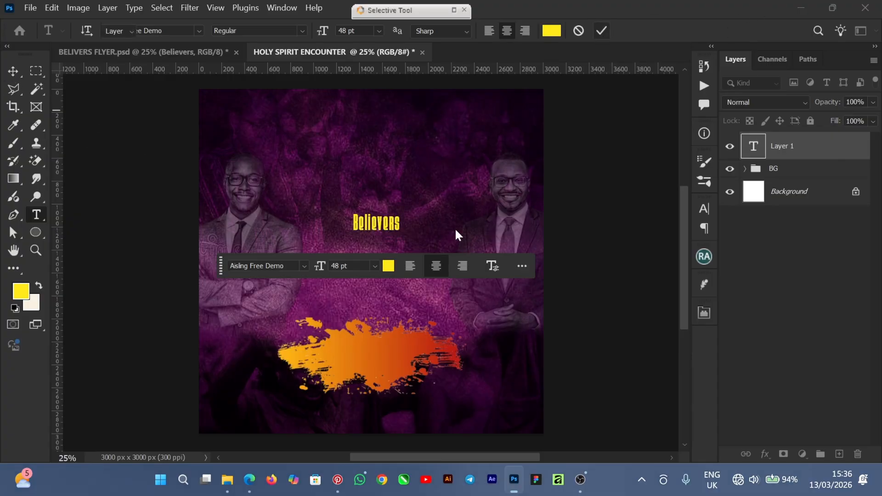
Enlarge the Believers text to 90.8 pt, position it near the flyer's top centre and clear the selection
left_click_drag(396, 211, 431, 177)
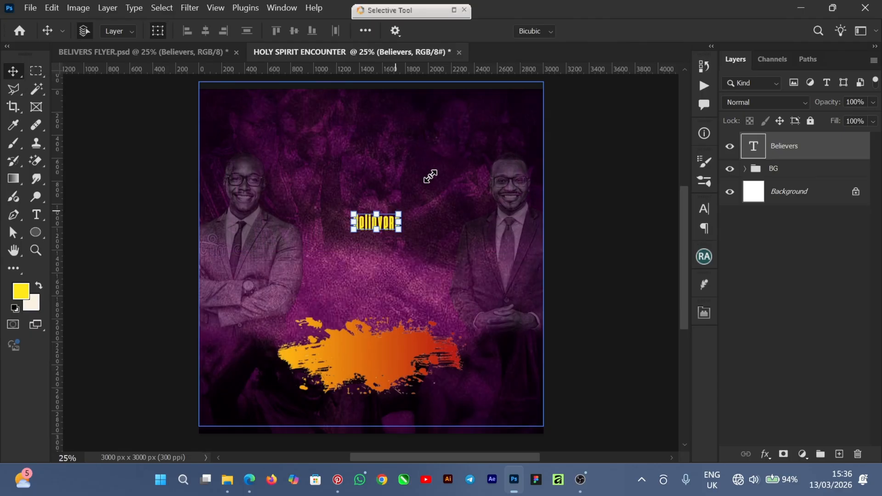
left_click_drag(431, 177, 427, 174)
left_click_drag(423, 225, 399, 152)
left_click_drag(423, 116, 421, 117)
left_click_drag(395, 147, 394, 143)
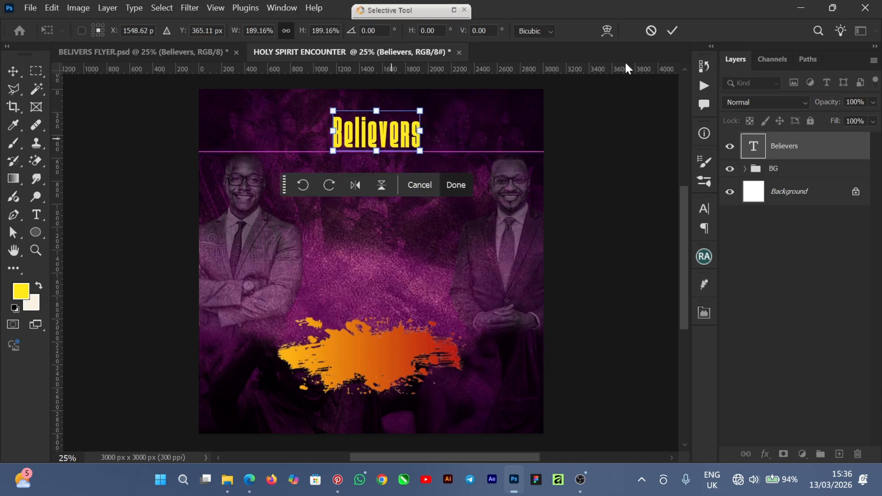
left_click(672, 30)
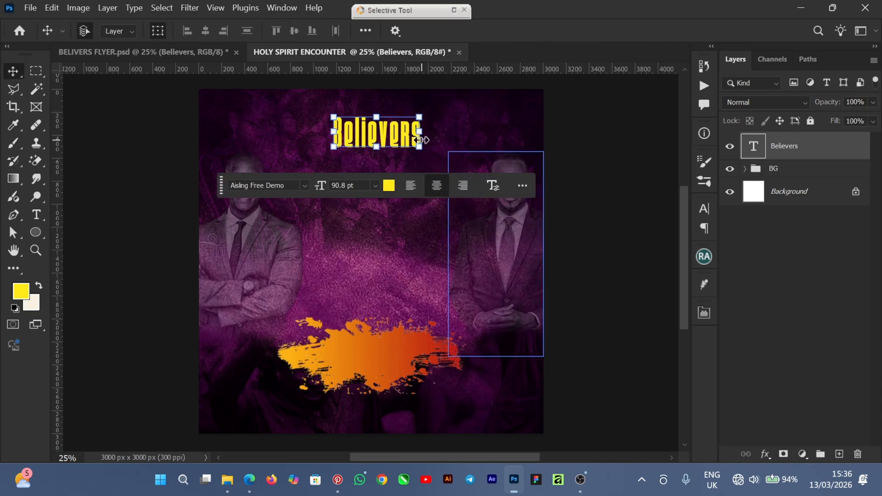
left_click_drag(400, 140, 404, 142)
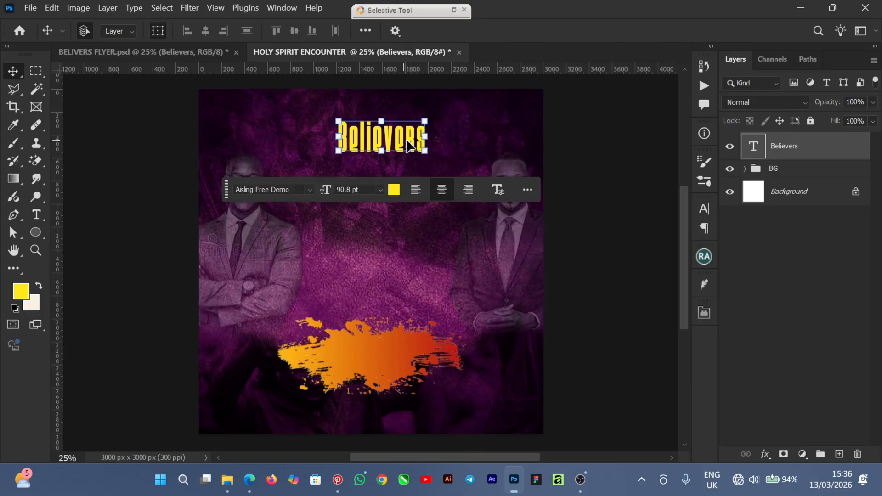
left_click(431, 208)
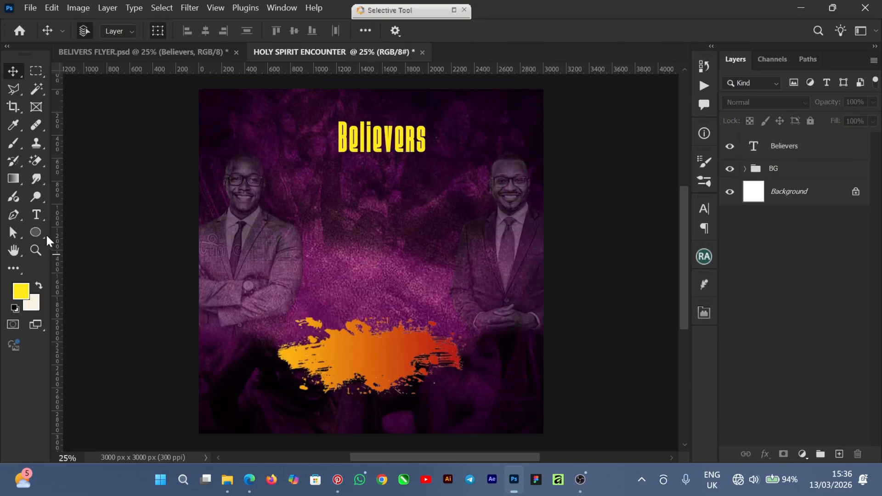
Add the text "Chapel Int" near the canvas centre, below the Believers title
key("t")
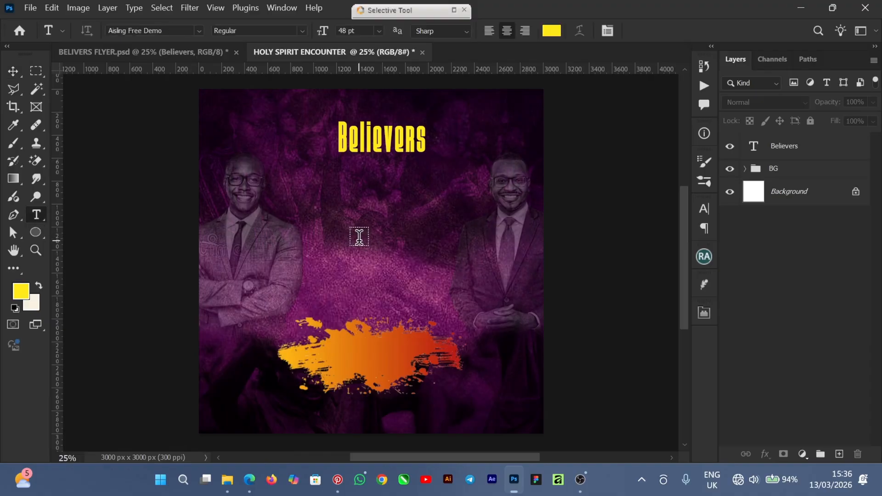
left_click(367, 235)
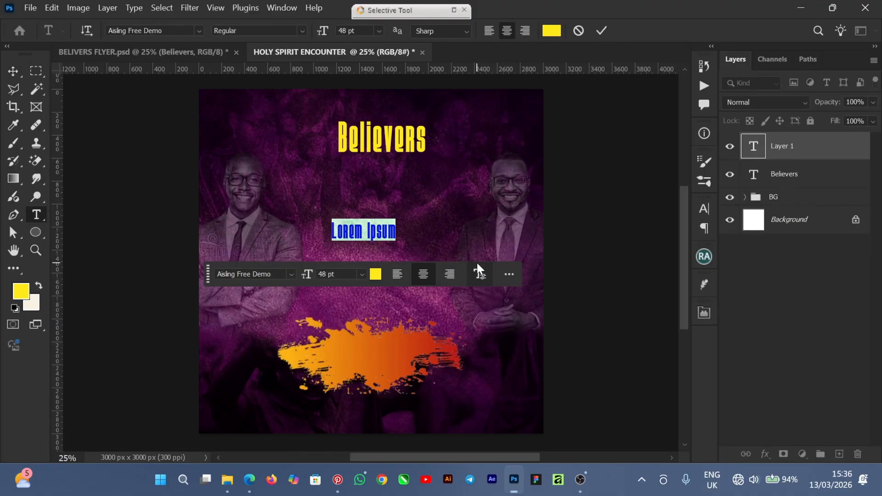
type("Chapel")
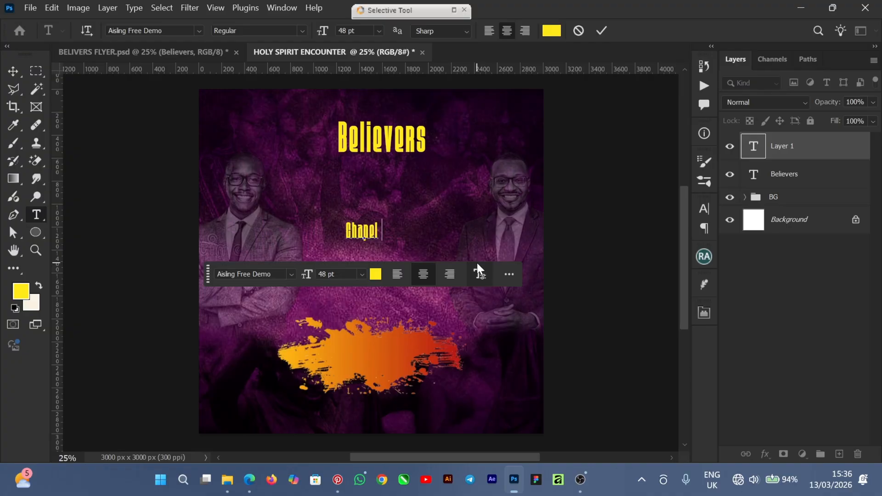
type(" Int")
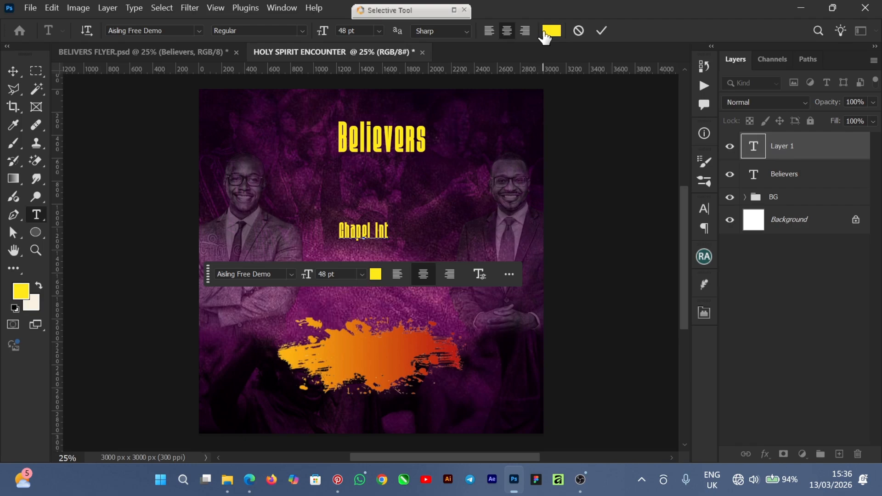
Recolour the whole Chapel Int text white, #ffffff
key("ctrl")
key("ctrl+a")
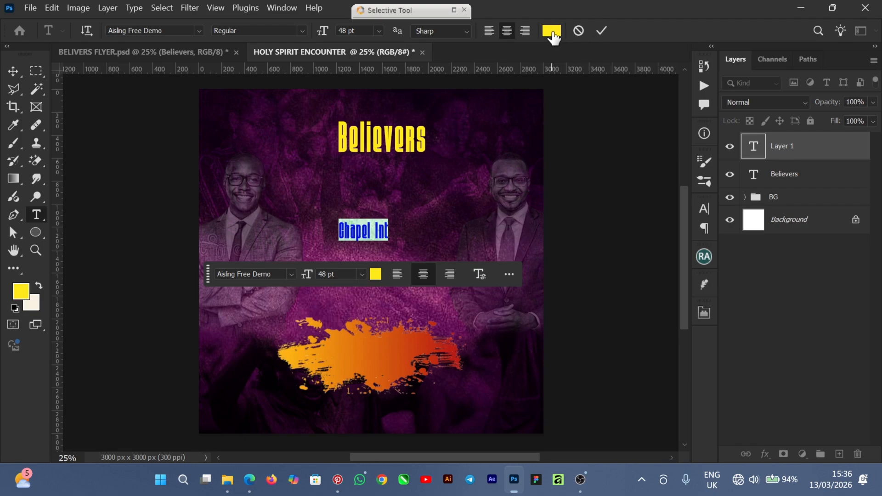
left_click(551, 31)
left_click_drag(536, 176, 477, 135)
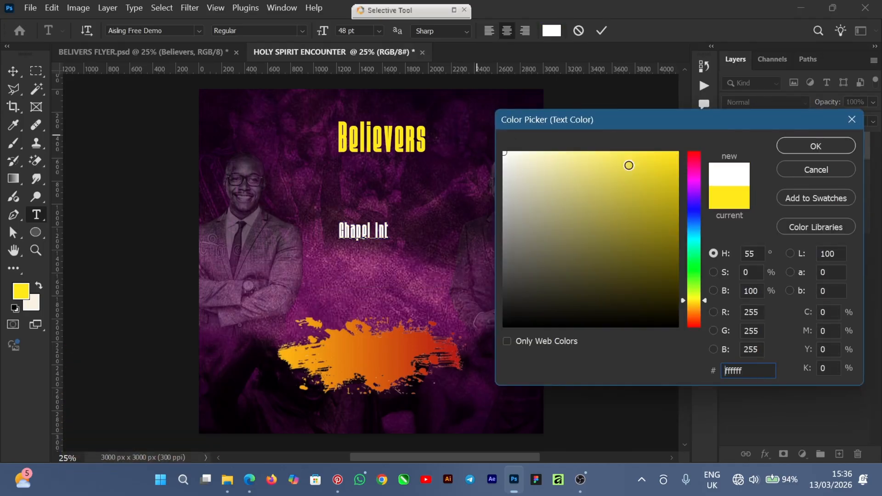
left_click(788, 146)
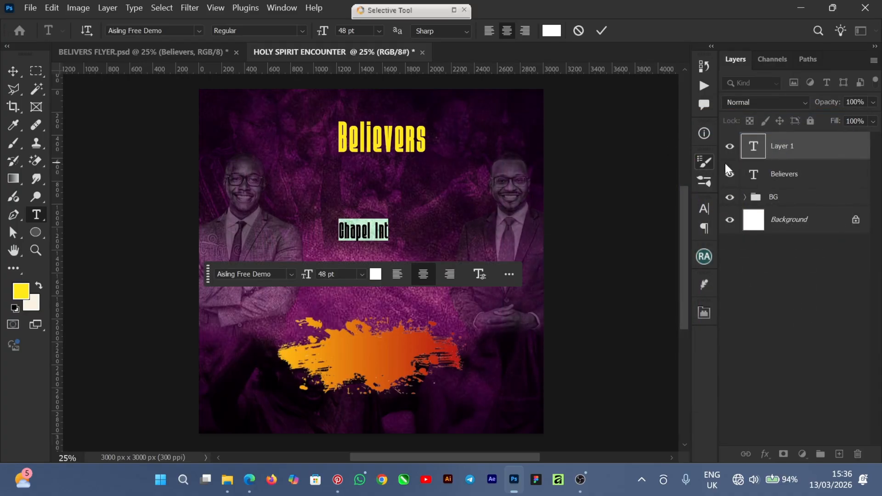
Change the Chapel Int text's font to Poppins Regular and commit the text
left_click(703, 208)
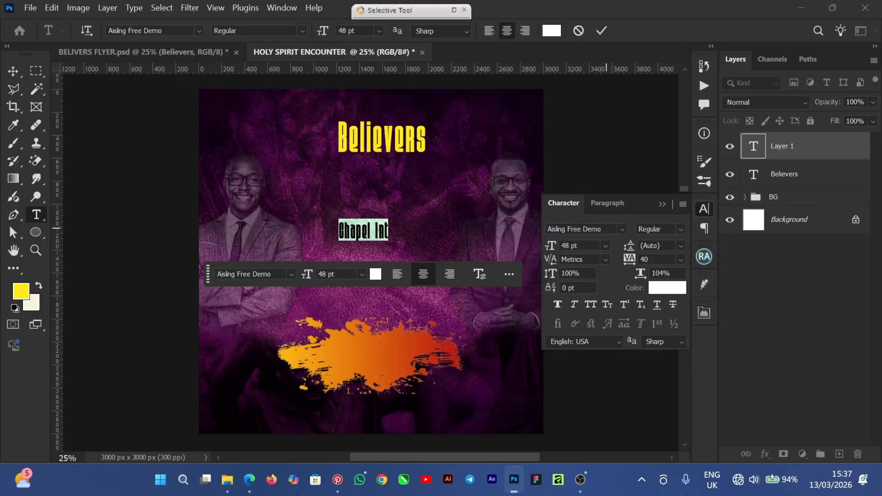
left_click_drag(548, 229, 616, 230)
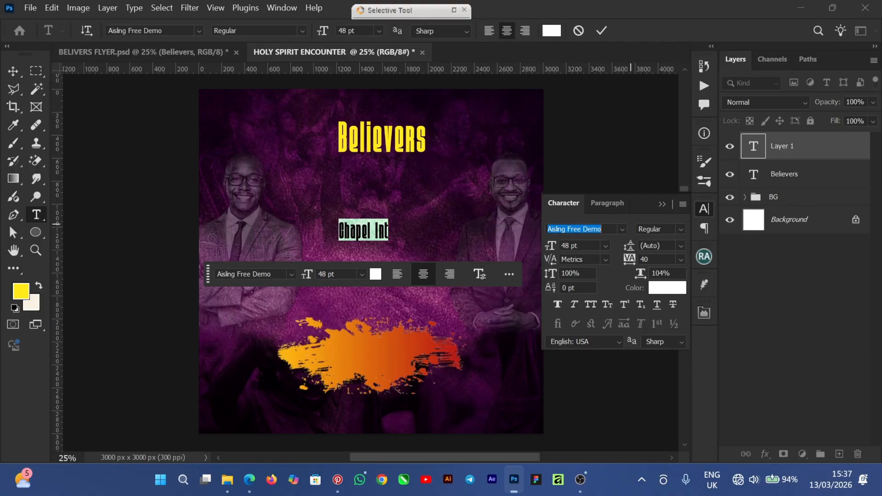
type("Pop")
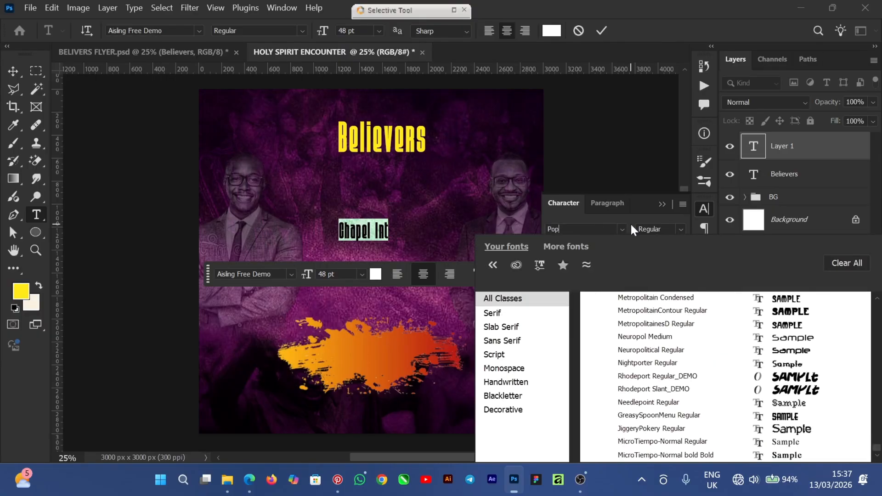
type("ppin")
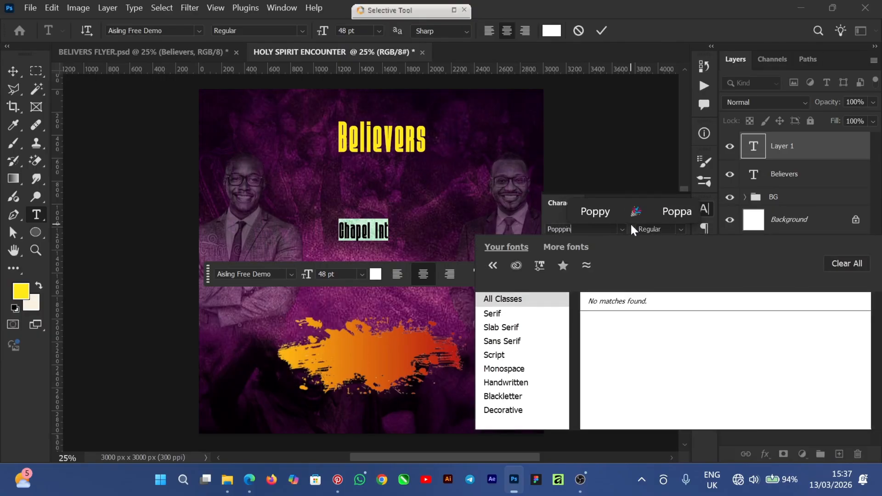
key("BackSpace")
key("BackSpace")
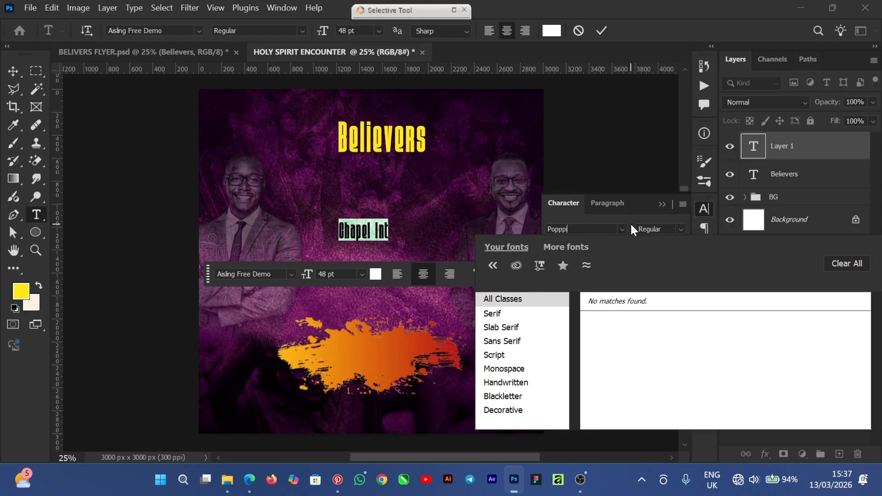
key("BackSpace")
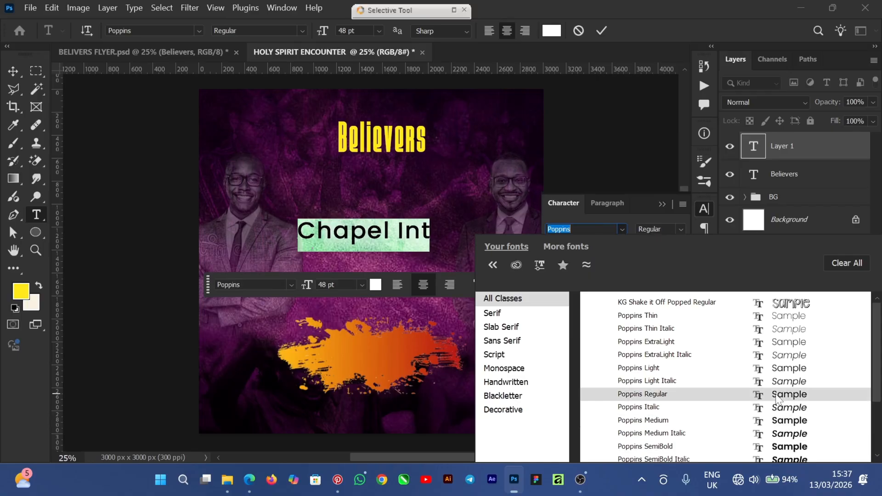
left_click(764, 397)
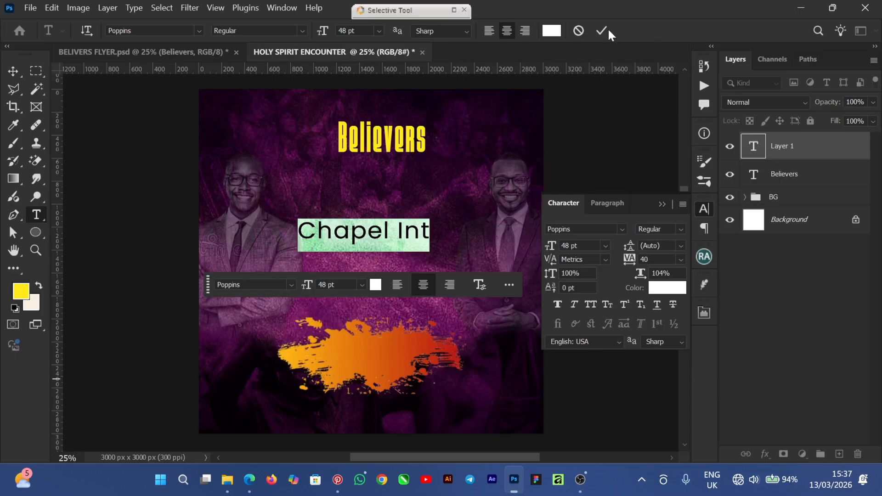
left_click(13, 72)
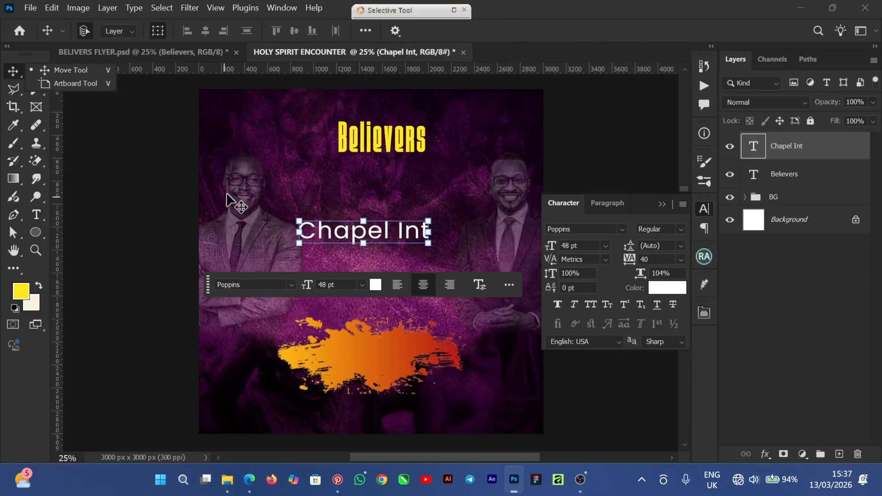
Set the Chapel Int text to the Light weight and move it directly beneath the Believers title
left_click(678, 231)
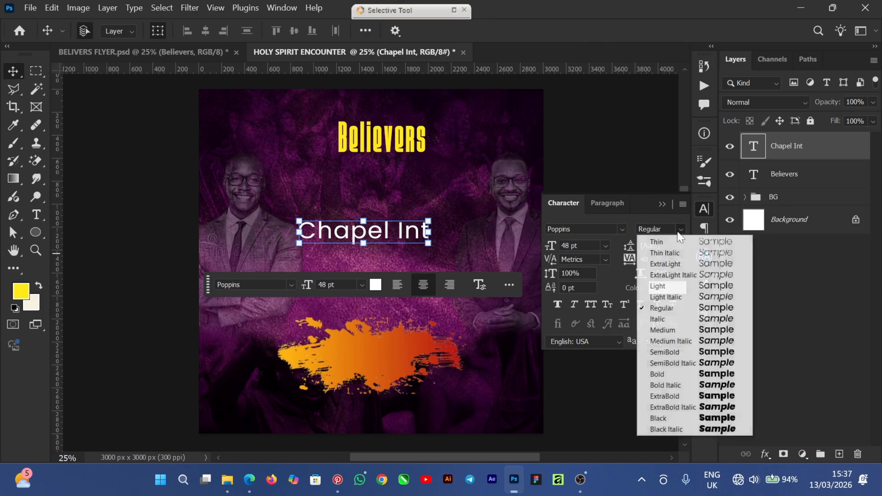
left_click(689, 287)
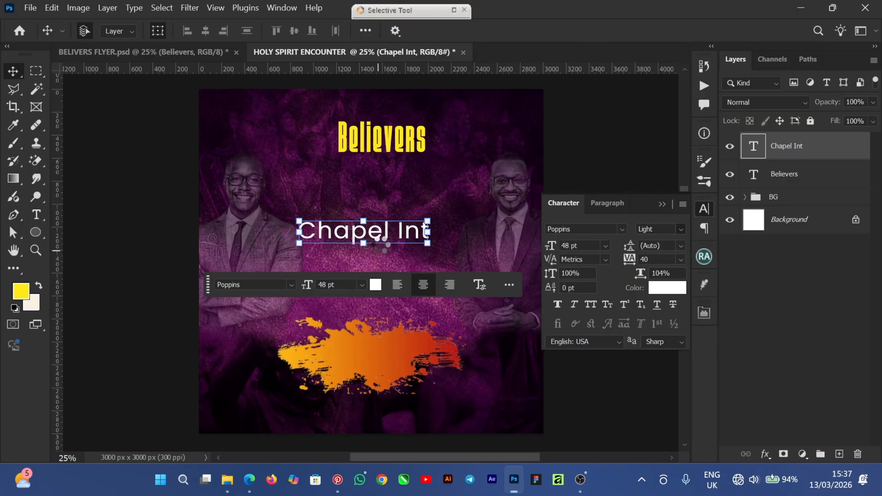
left_click_drag(379, 234, 407, 174)
Tighten the Chapel Int text's tracking to -75 and set its weight to ExtraLight
left_click(679, 260)
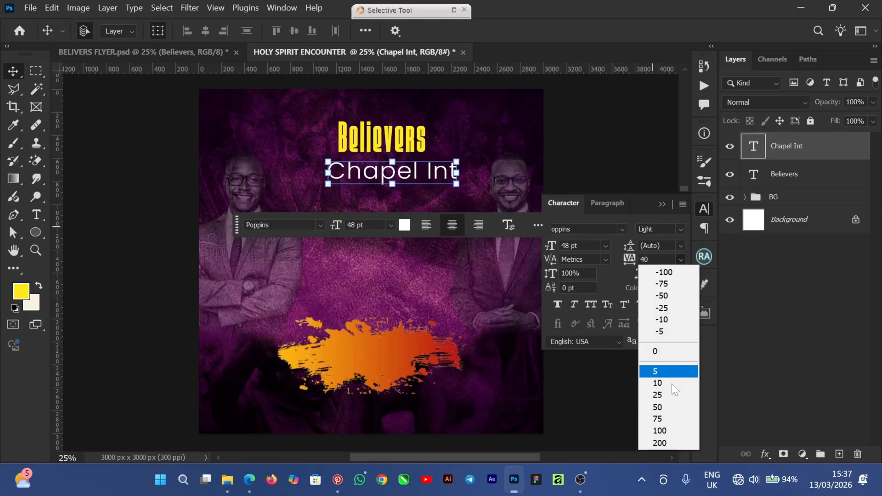
left_click(669, 296)
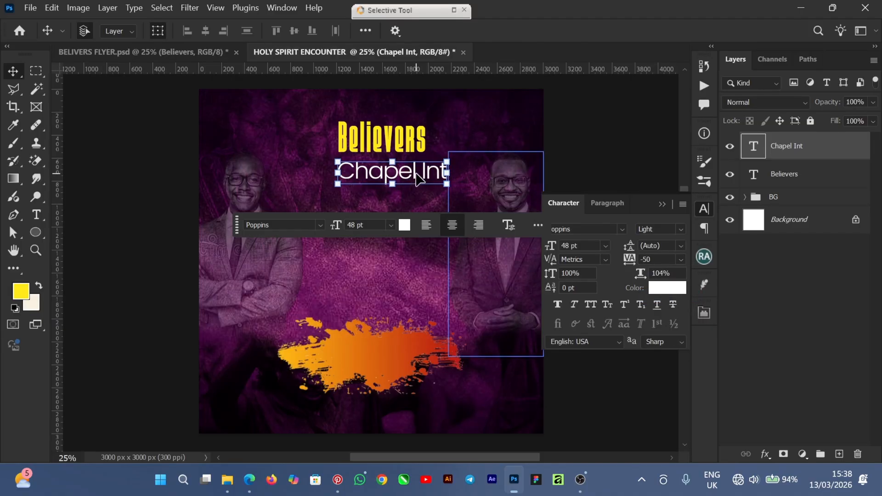
left_click(680, 259)
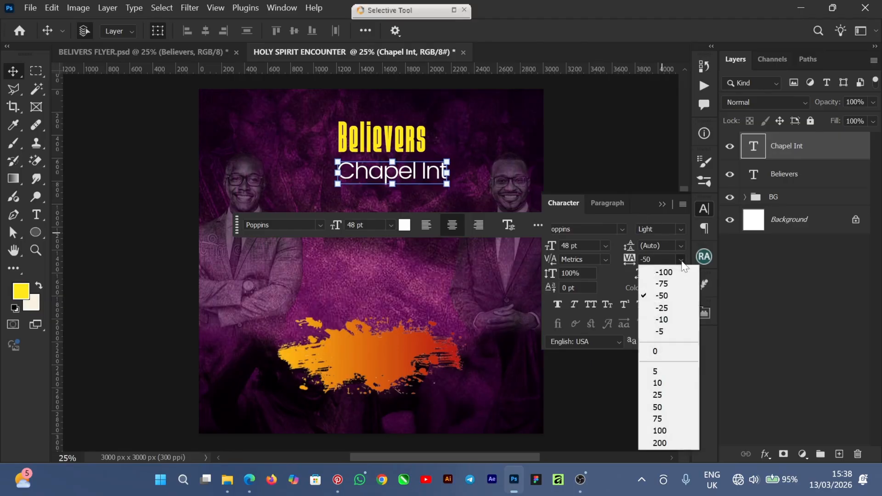
left_click(669, 278)
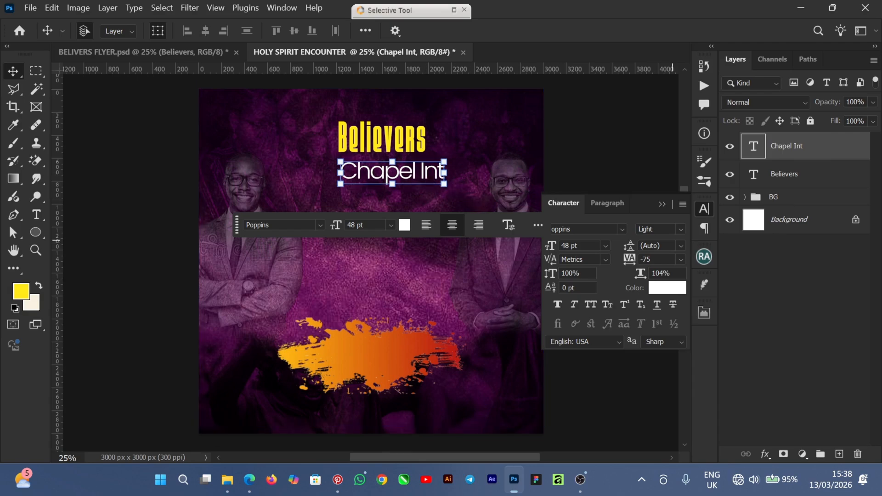
left_click(681, 229)
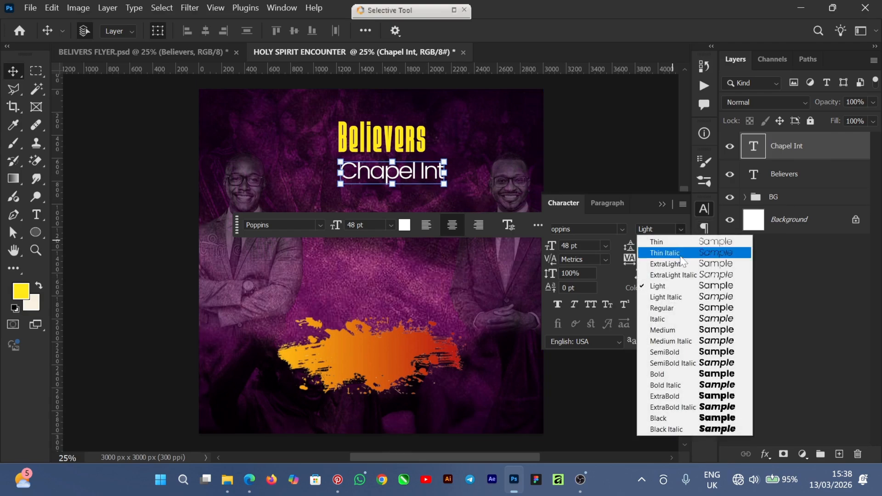
left_click(673, 263)
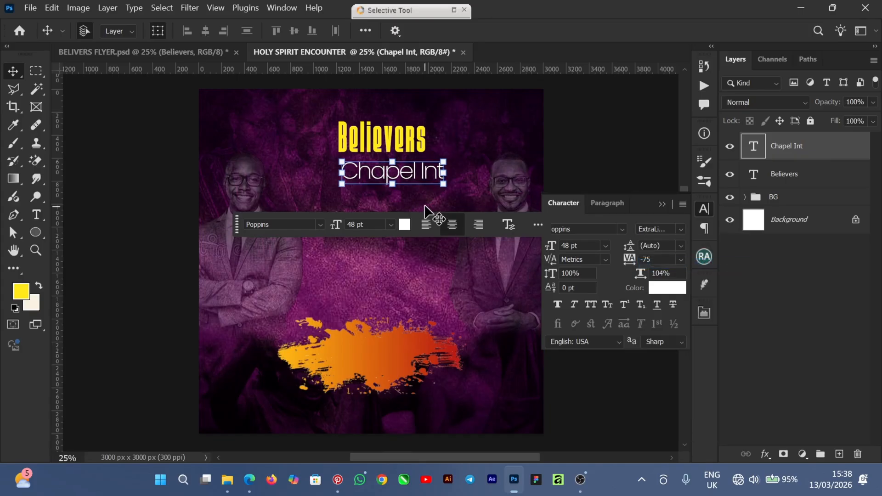
Scale the Chapel Int text to 39.75 pt, fitted to the width of Believers just below it, and clear the selection
left_click_drag(410, 177, 426, 158)
key("ctrl+t")
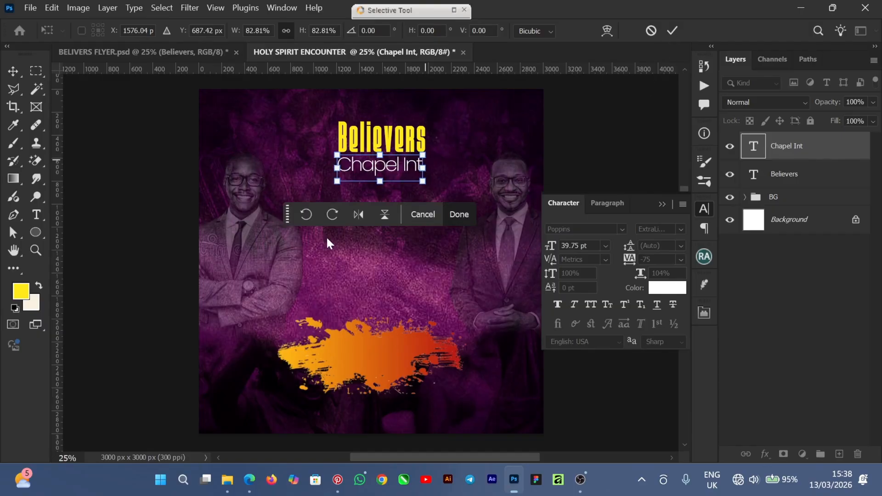
key("Return")
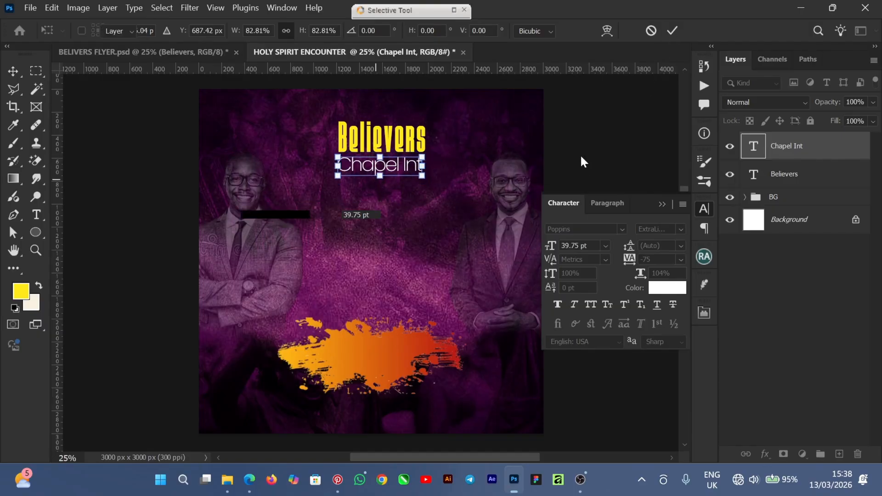
left_click(598, 159)
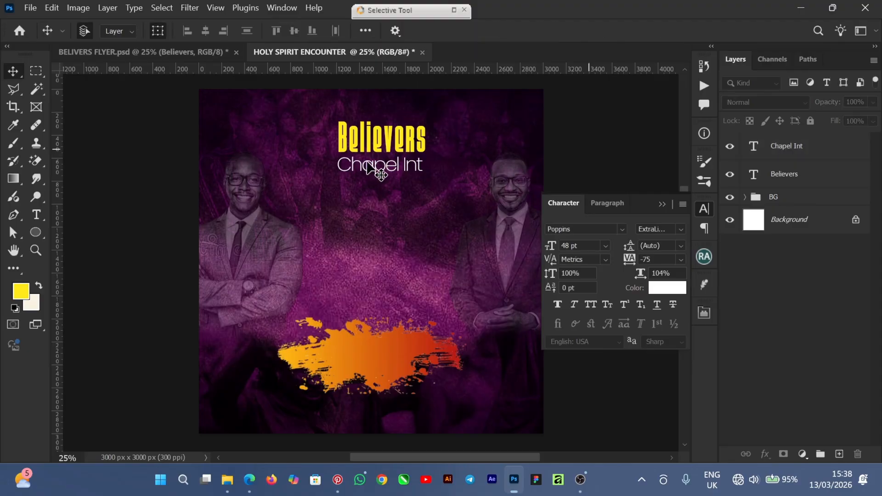
Move the Believers and Chapel Int texts together slightly higher on the flyer and clear the selection
left_click(372, 165)
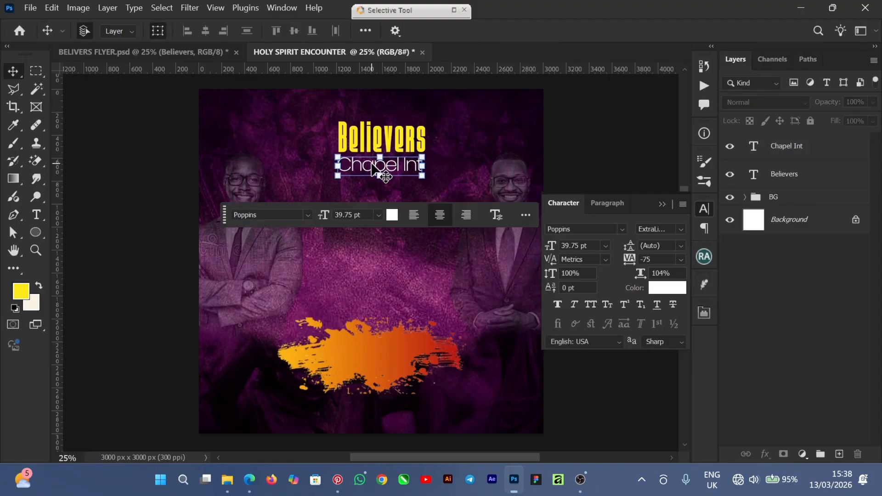
left_click(354, 135, "shift")
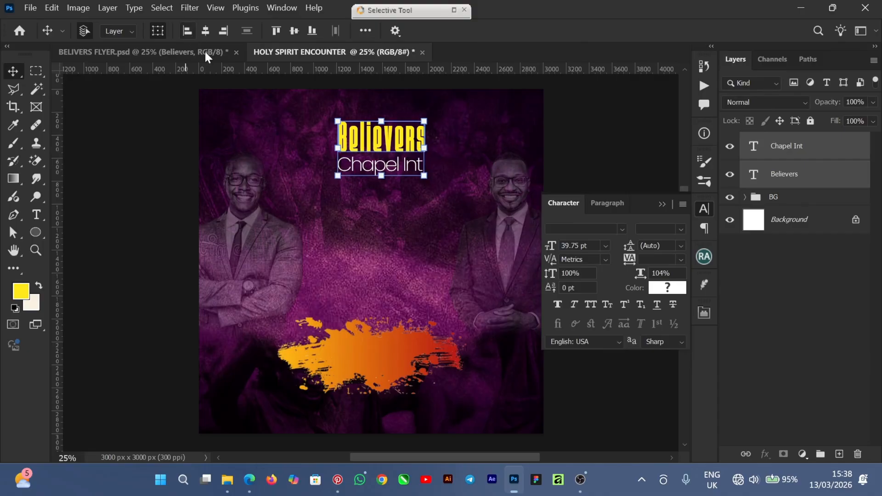
left_click_drag(393, 150, 392, 138)
left_click(579, 167)
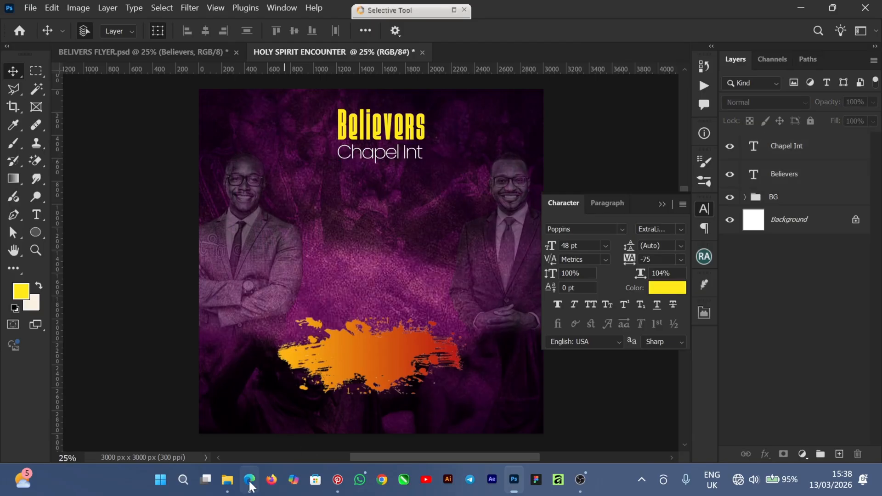
Place the white round world-map logo image from the HOLY SPIRIT ENCOUNTER folder into the flyer document
mouse_move(227, 482)
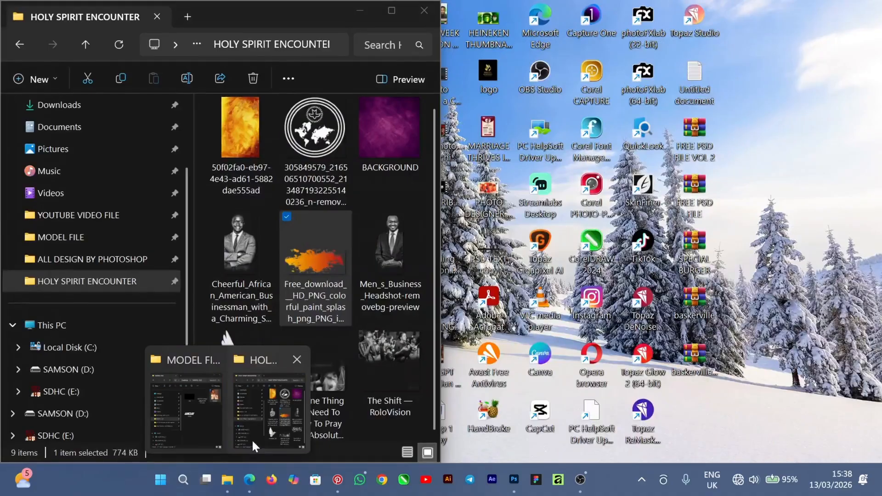
left_click(253, 441)
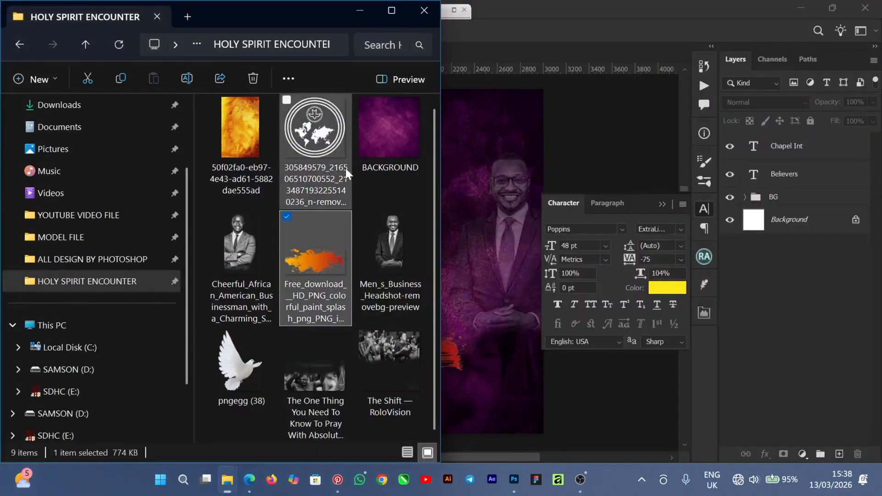
left_click_drag(327, 148, 520, 217)
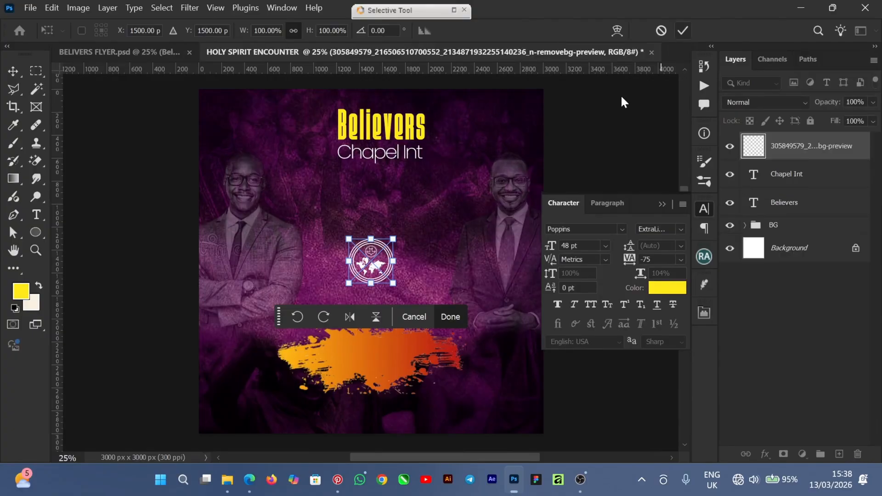
Position the round logo just left of the Believers Chapel Int title and enlarge it to 114.89%, about 448 px wide
left_click_drag(371, 260, 304, 144)
key("Return")
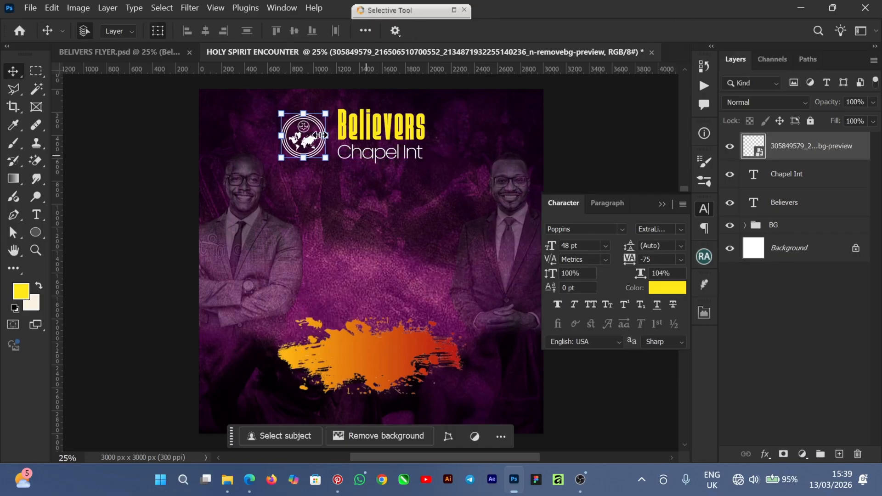
mouse_move(329, 111)
left_mouse_down()
mouse_move(349, 92)
mouse_move(331, 112)
left_mouse_up()
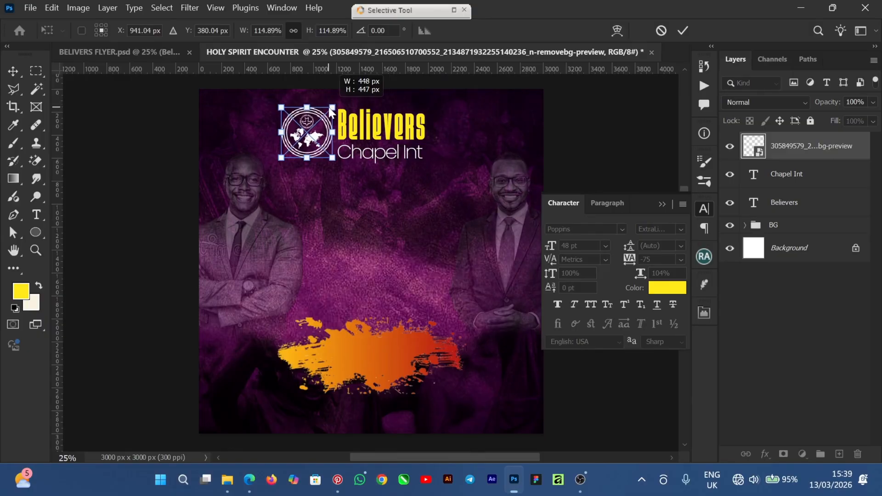
left_click_drag(330, 111, 330, 112)
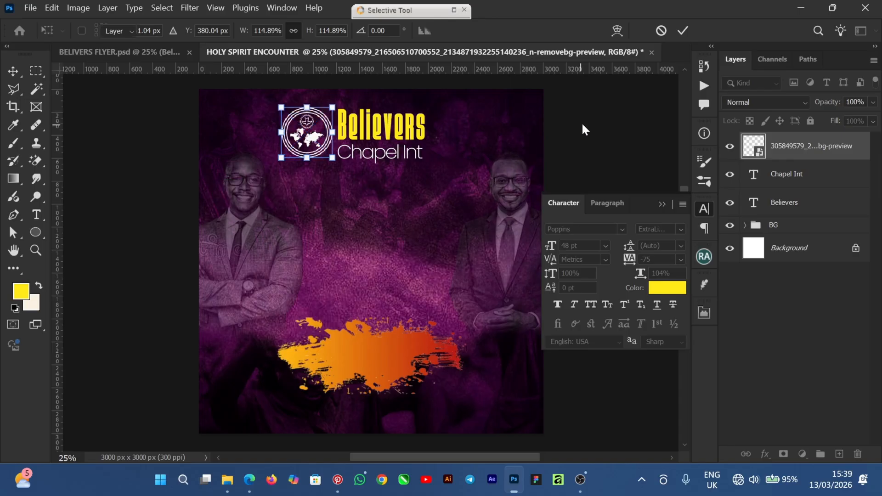
Group the round logo with the Chapel Int and Believers text layers and rename the group LOGO
key("Return")
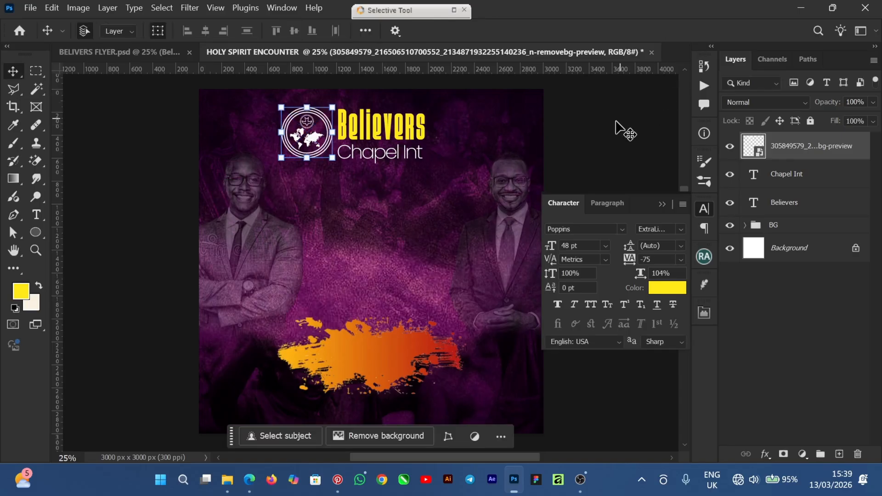
left_click(815, 154, "ctrl")
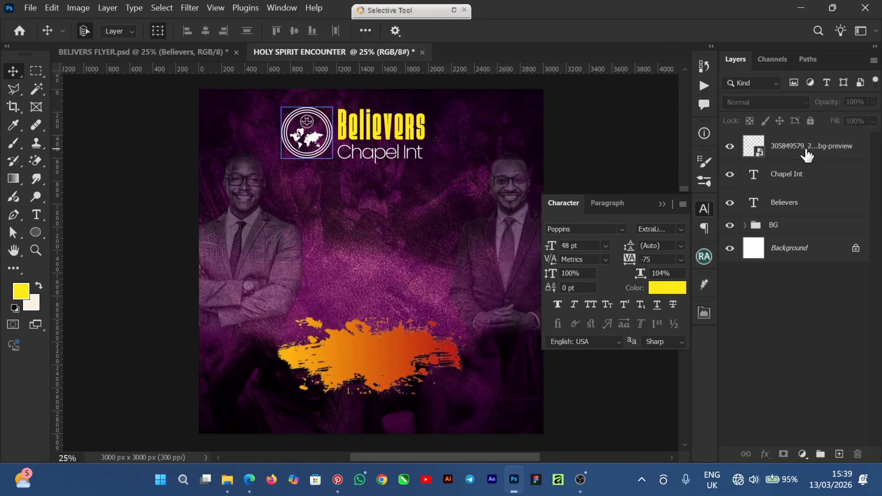
left_click(815, 153)
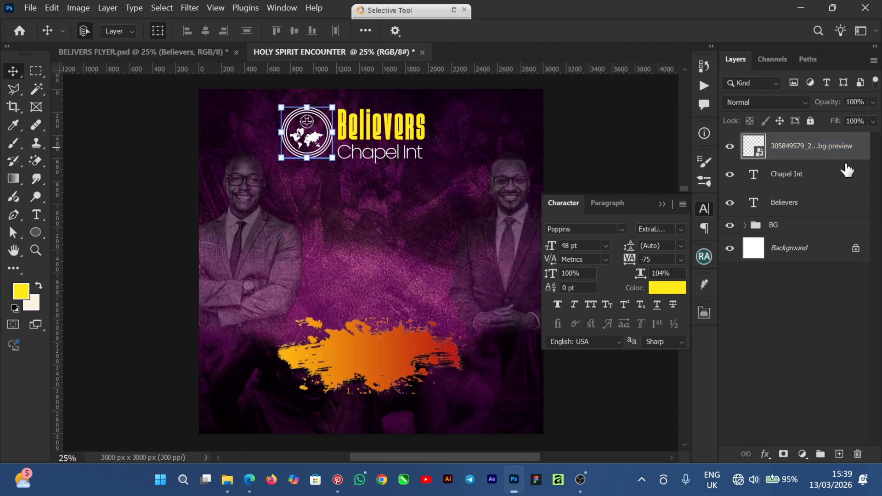
left_click(834, 178, "ctrl")
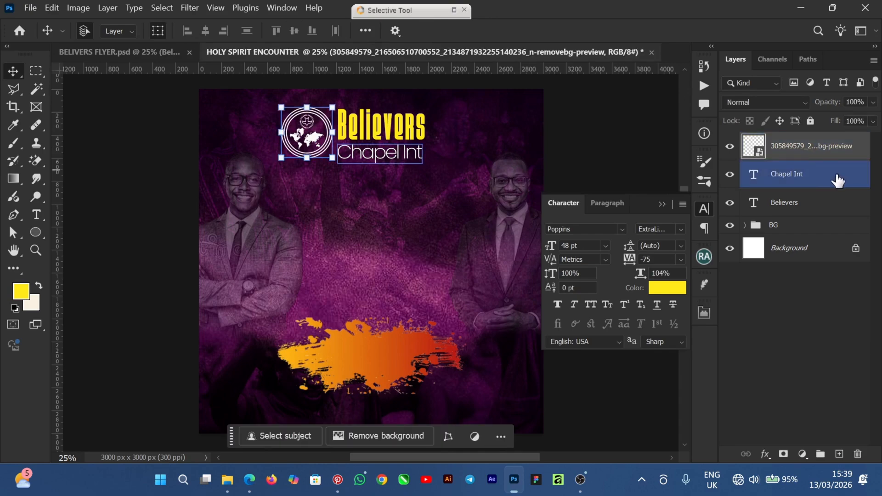
left_click(828, 205, "ctrl")
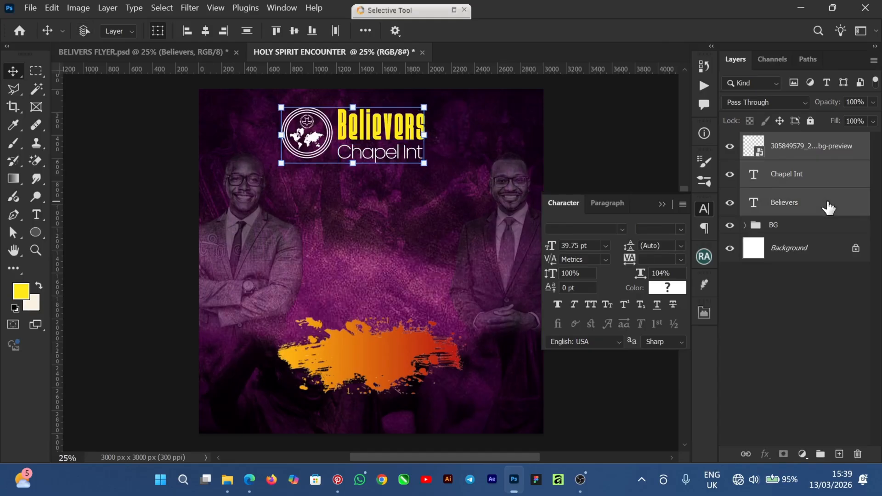
key("ctrl+g")
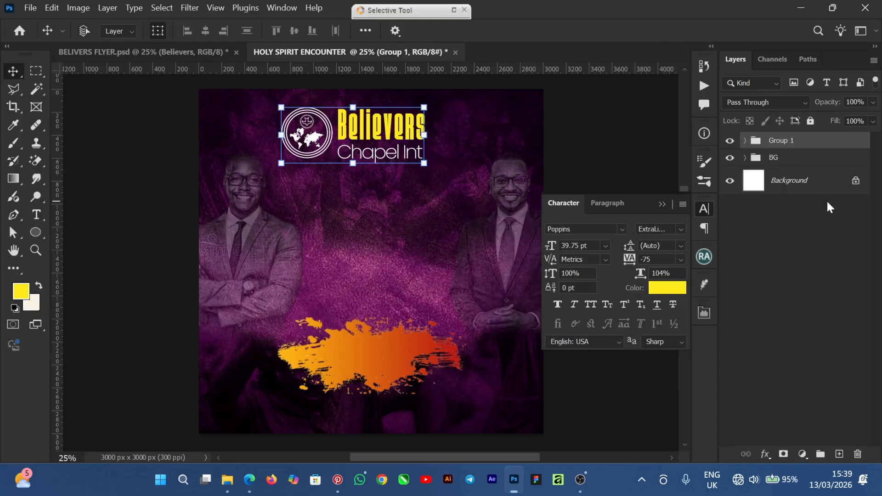
double_click(785, 141)
type("LOGO")
key("Return")
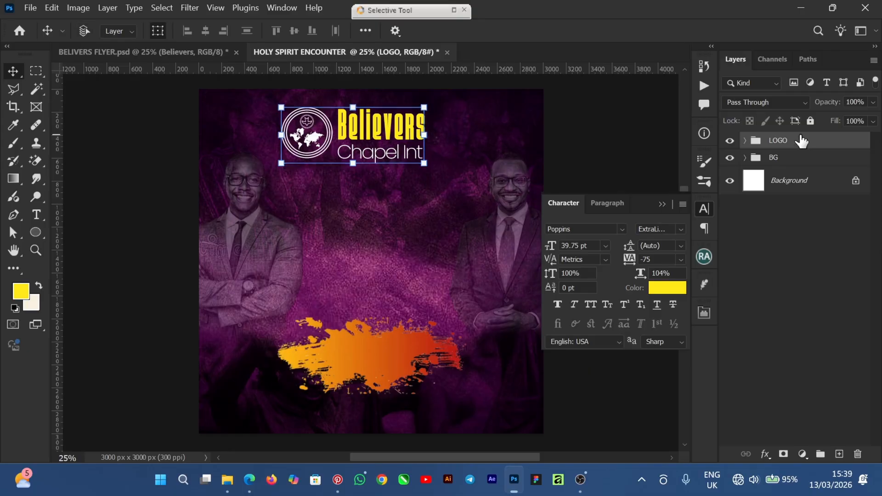
Center the LOGO group horizontally on the whole canvas, and clear the selection
key("ctrl+a")
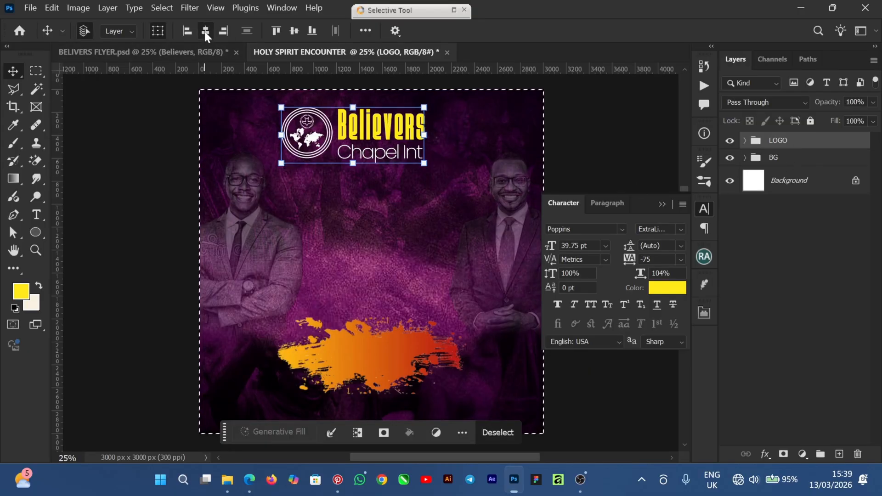
left_click(205, 31)
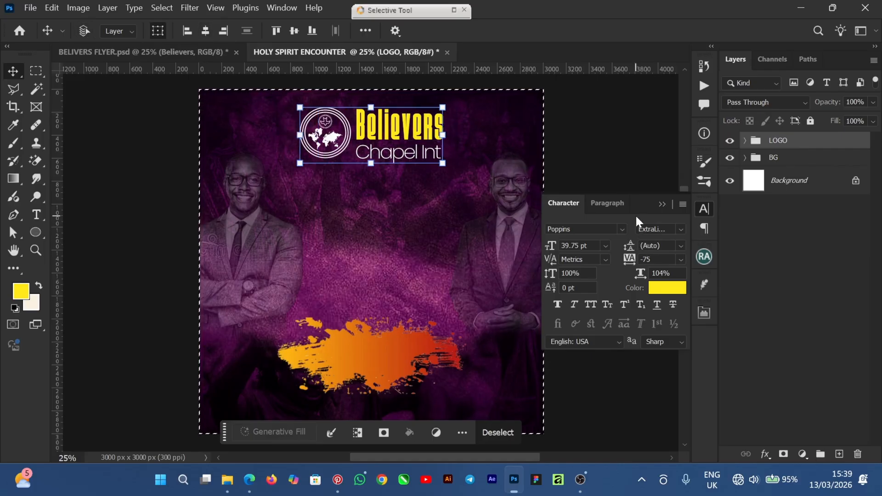
key("ctrl+d")
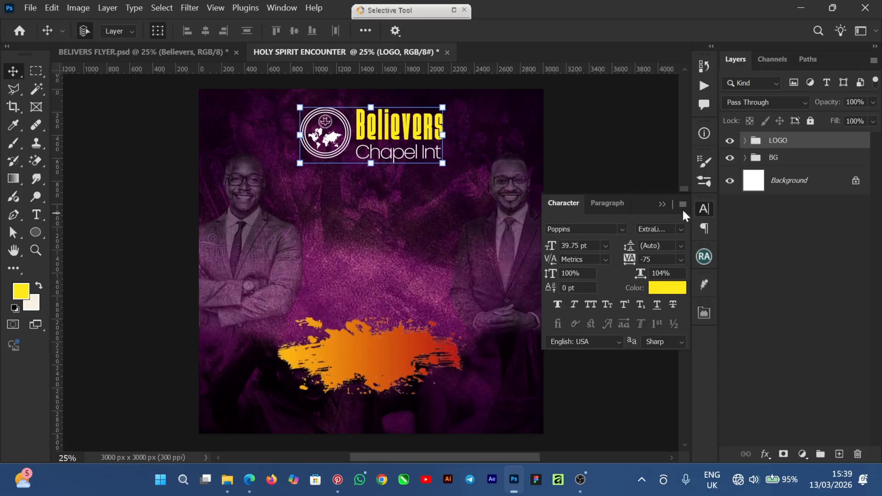
left_click(661, 204)
left_click(645, 264)
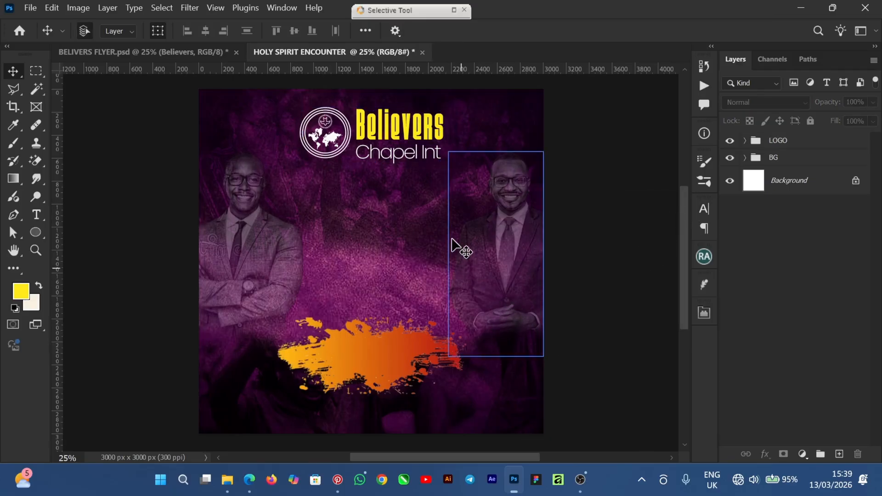
left_click(777, 140)
left_click(408, 280)
left_click(68, 229)
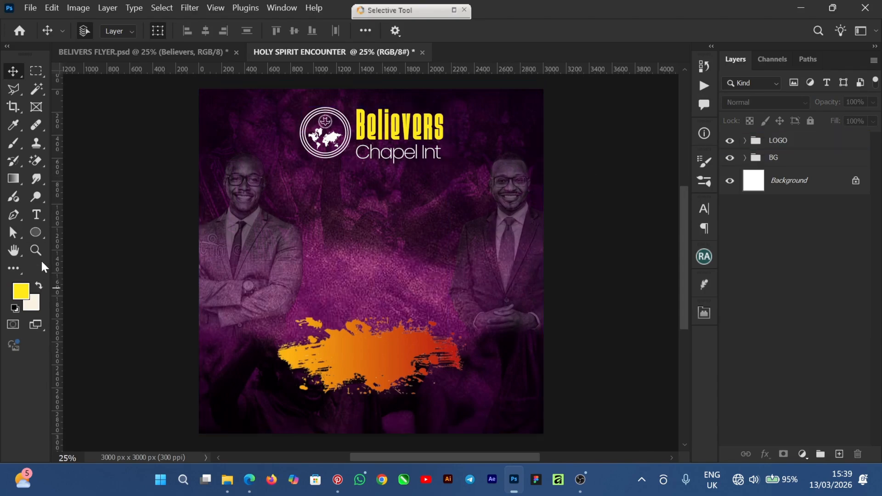
Add a horizontal text line reading Presents in Poppins ExtraLight, 48 pt, around the middle of the flyer
left_click(38, 214)
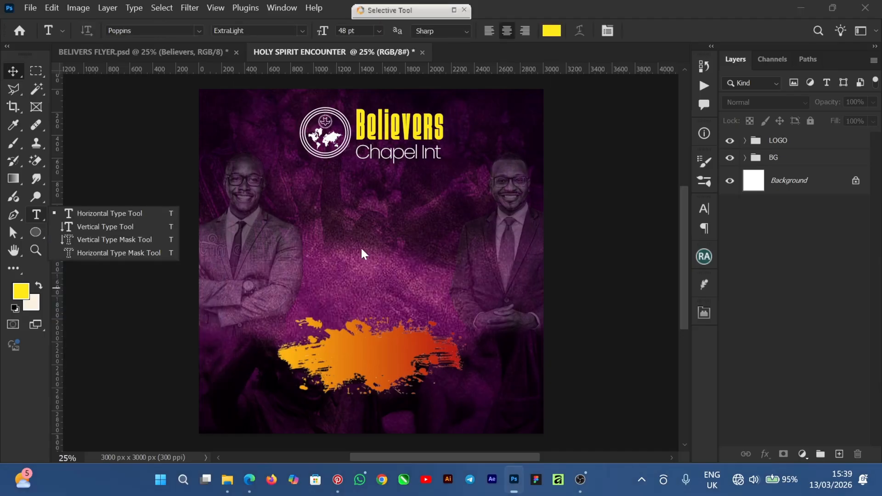
left_click(381, 239)
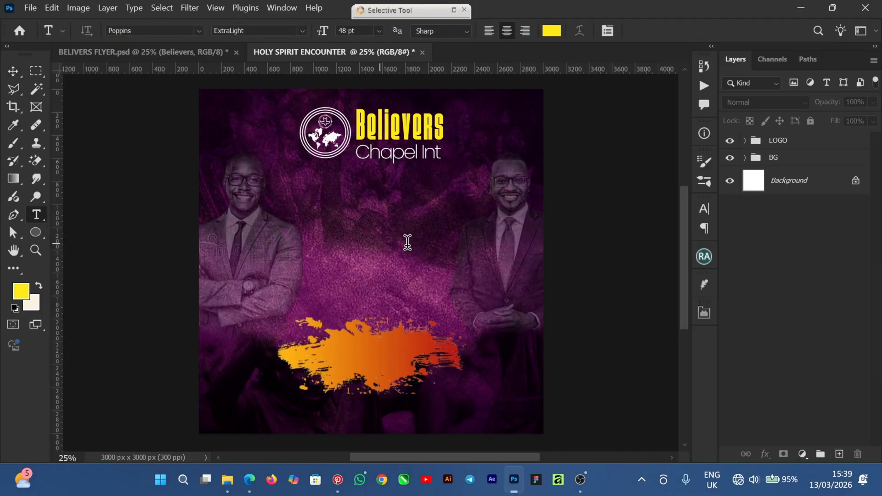
left_click(408, 243)
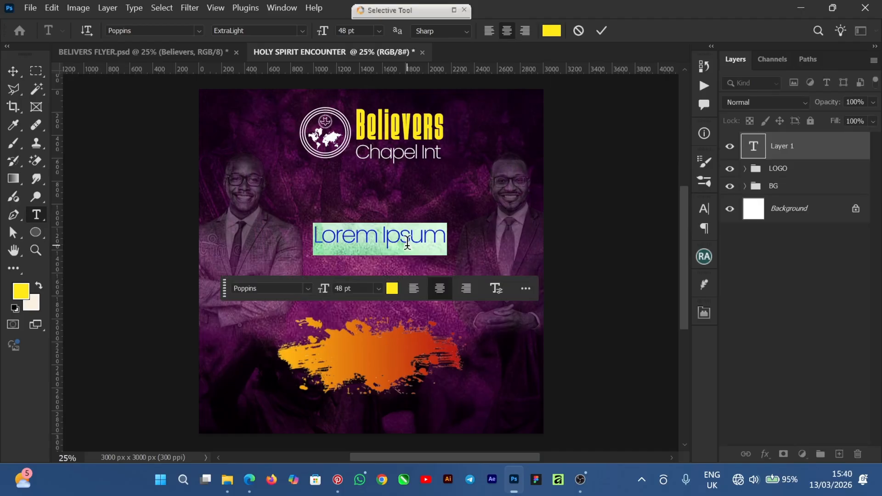
left_click(407, 243)
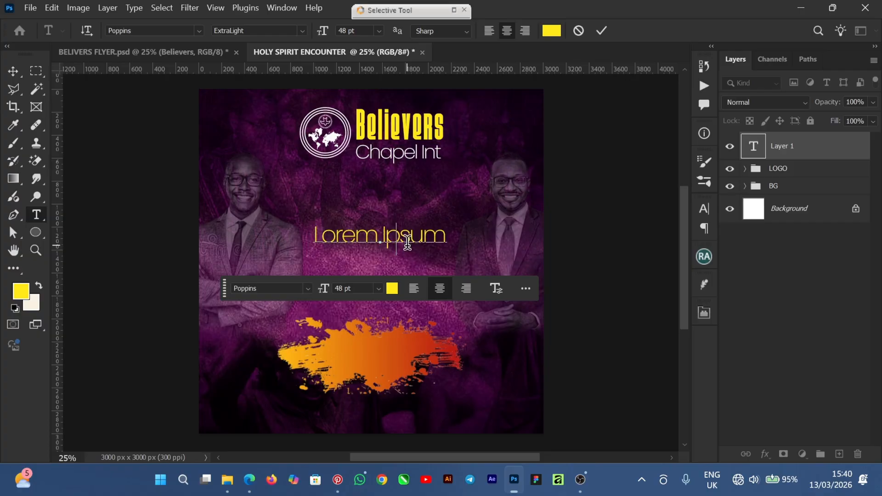
key("ctrl+a")
type("Presents")
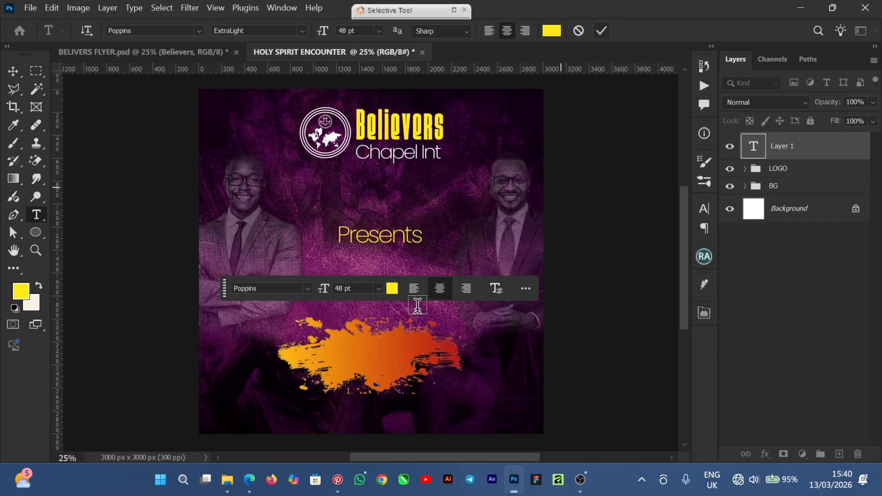
left_click(605, 28)
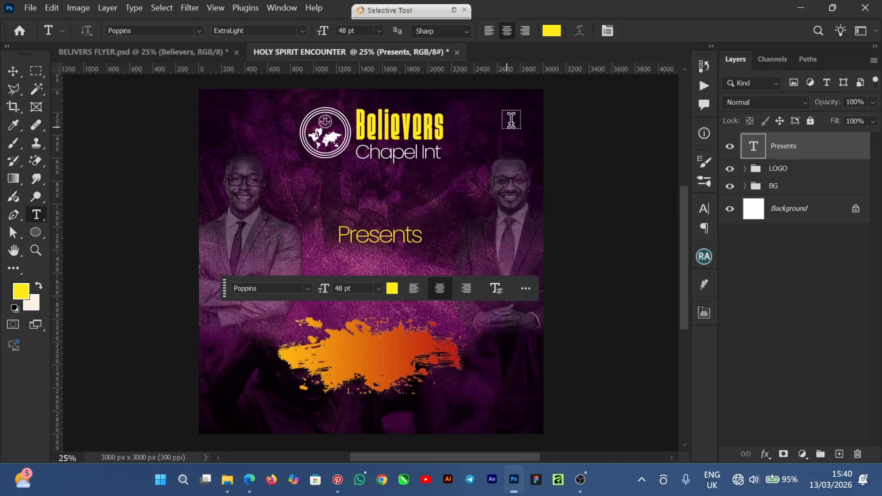
Change the Presents text color to white, ffffff
left_click(14, 71)
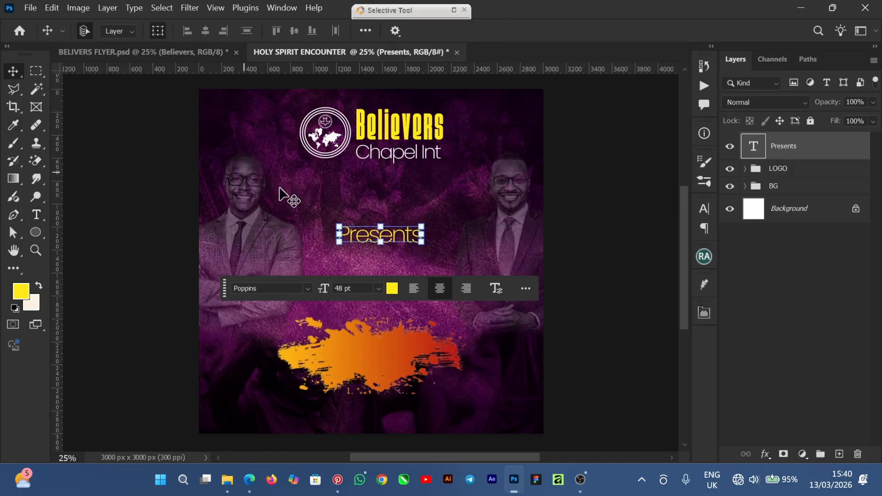
left_click(392, 288)
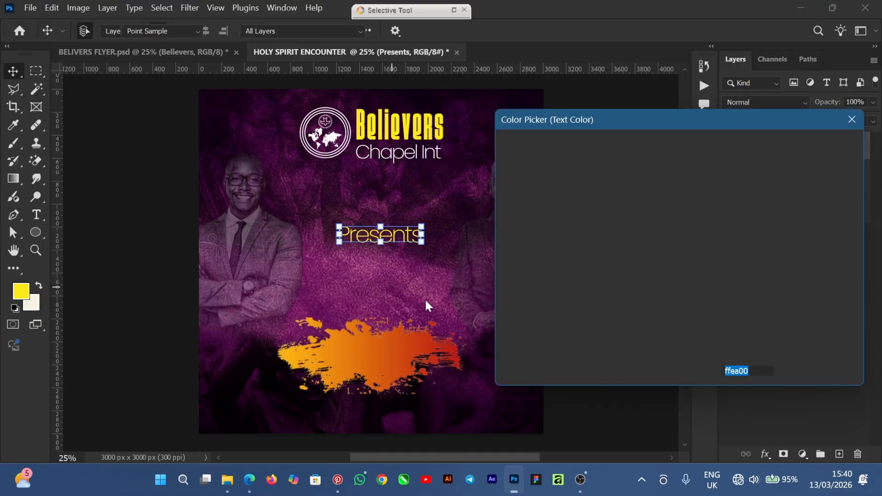
mouse_move(519, 186)
left_mouse_down()
mouse_move(499, 135)
mouse_move(478, 135)
left_mouse_up()
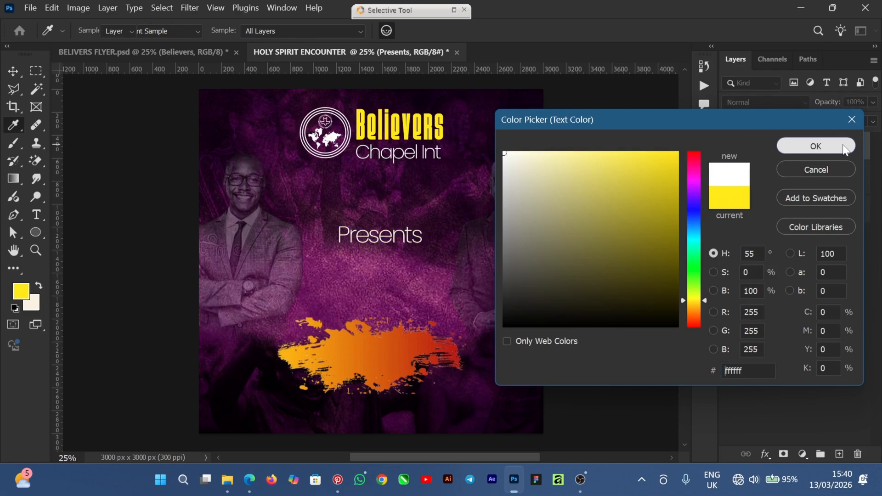
left_click(816, 146)
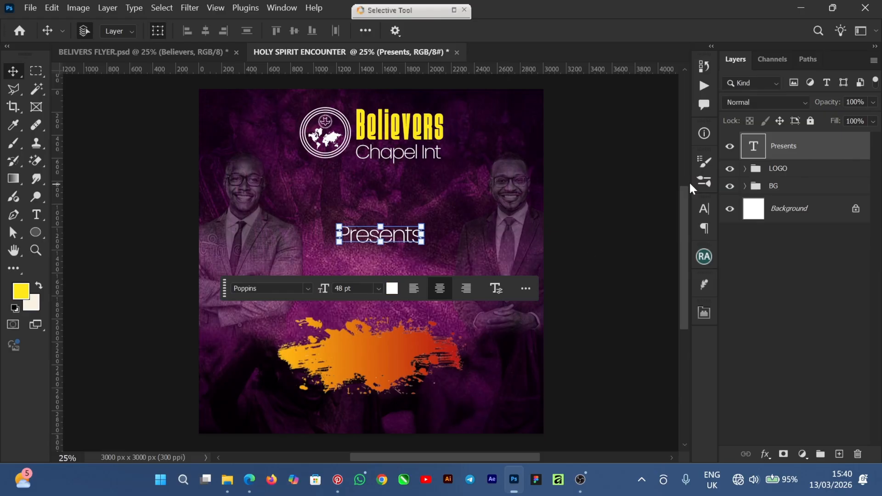
Set the character tracking of the Presents text to 500
left_click(704, 212)
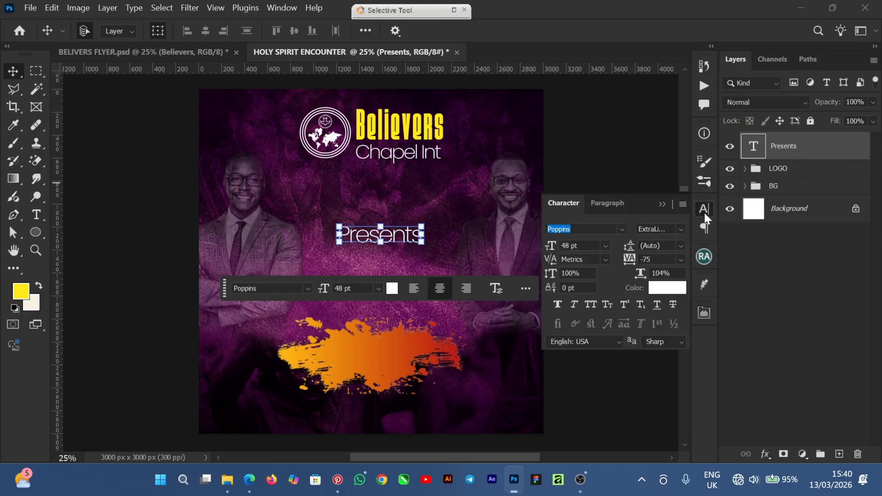
left_click(704, 213)
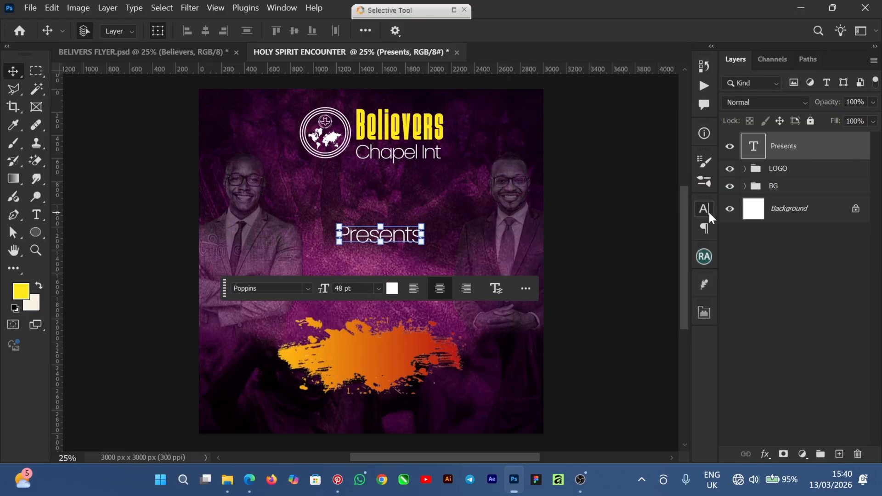
left_click(287, 8)
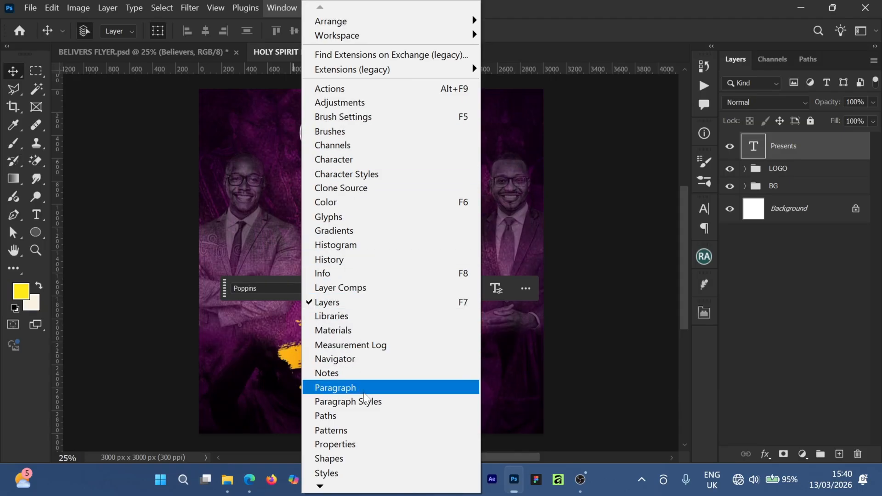
left_click(344, 159)
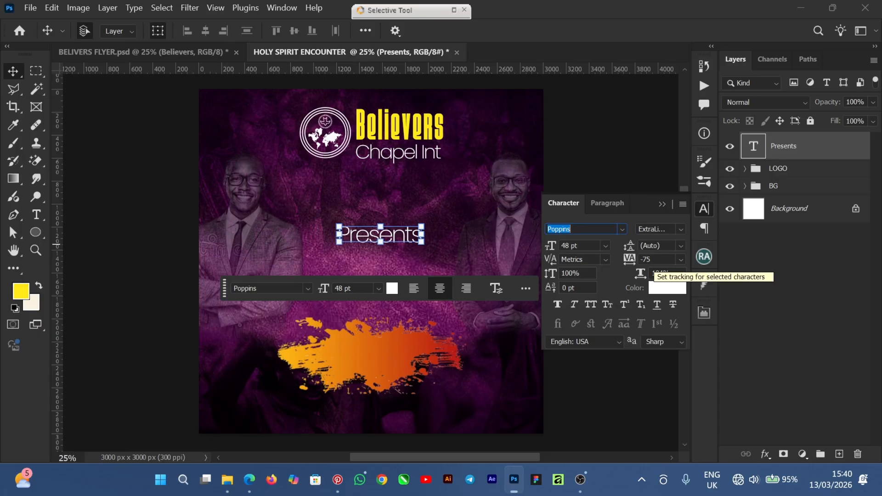
left_click(680, 259)
left_click(664, 351)
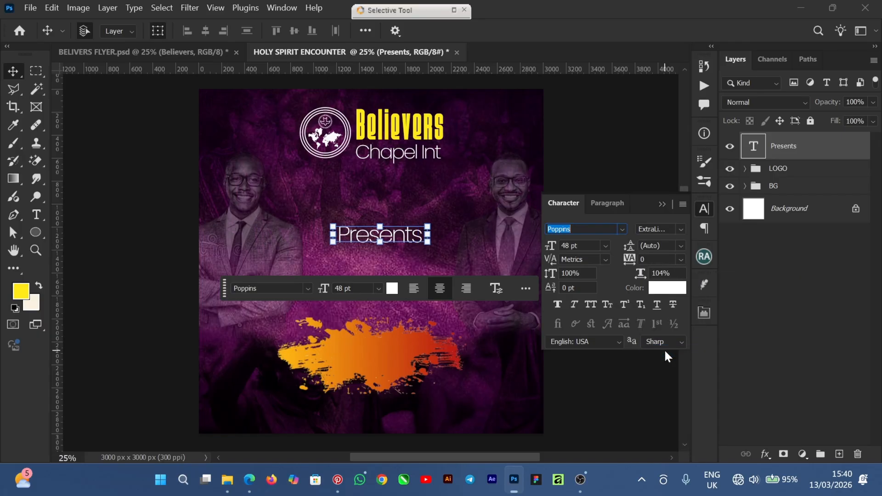
left_click(679, 260)
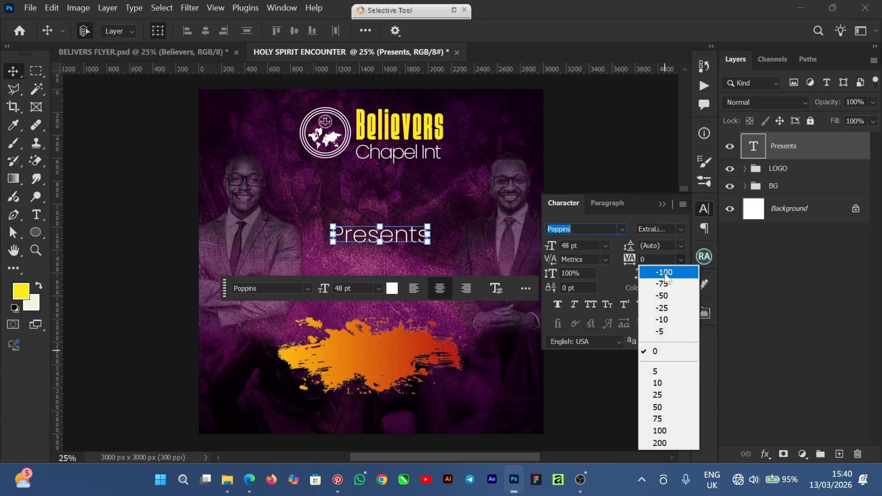
left_click(649, 260)
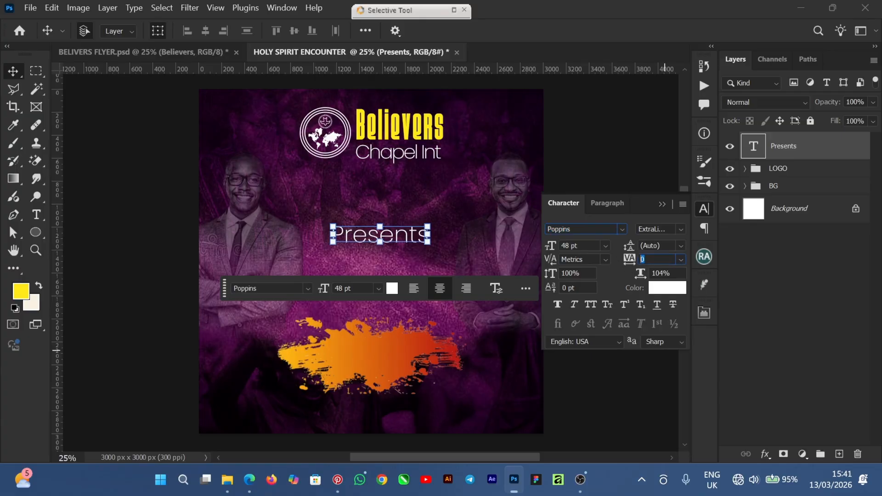
type("500")
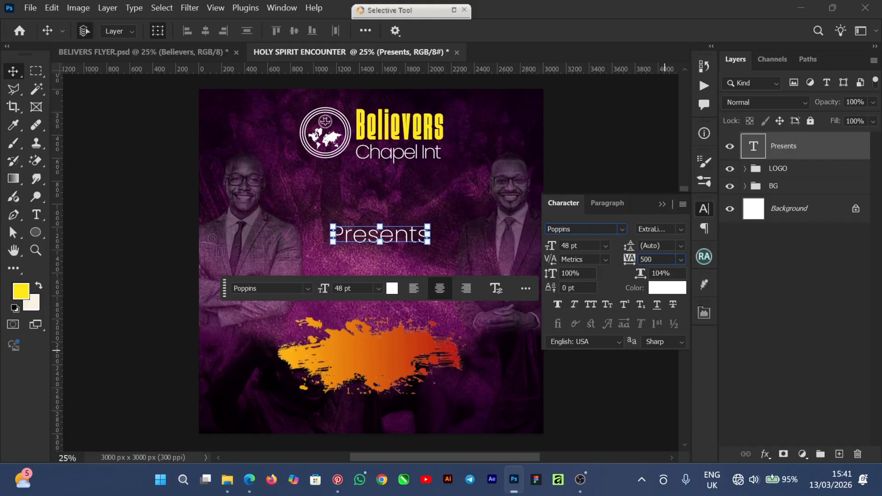
key("Return")
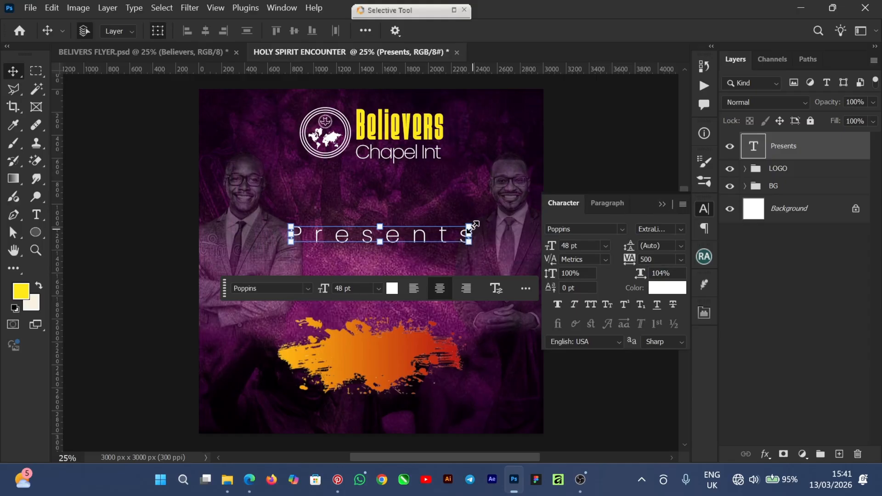
Scale the Presents text down to 59.94%, 28.77 pt, place it just below Chapel Int, and deselect it
left_click_drag(468, 225, 396, 182)
left_click_drag(324, 172, 334, 173)
left_click_drag(400, 186, 398, 180)
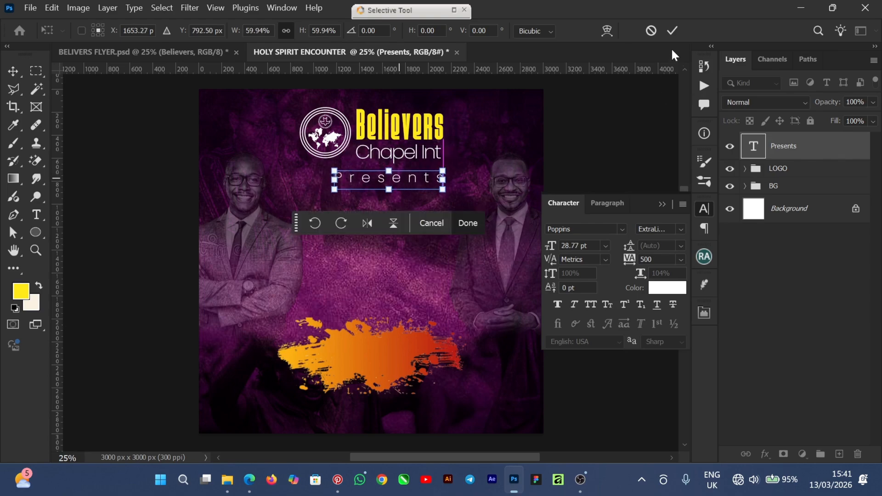
left_click(615, 152)
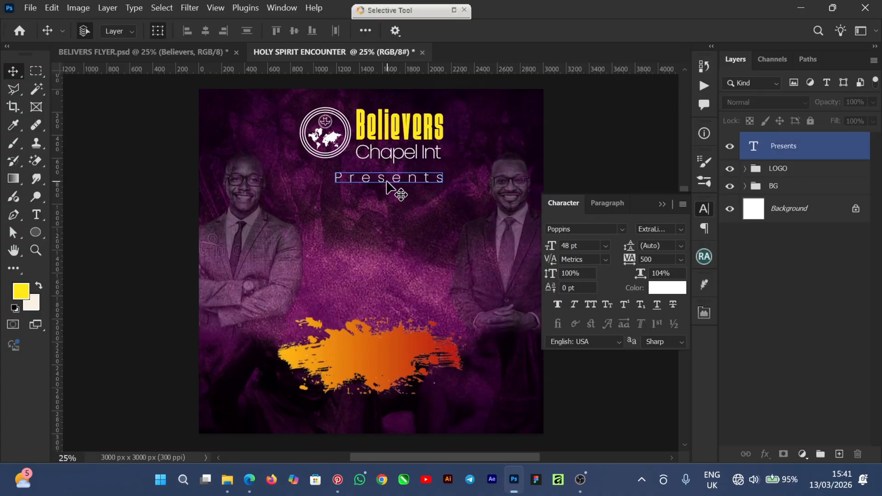
Set the Presents text's character tracking to 600 and move it slightly up and right, closer beneath Chapel Int
left_click(455, 193)
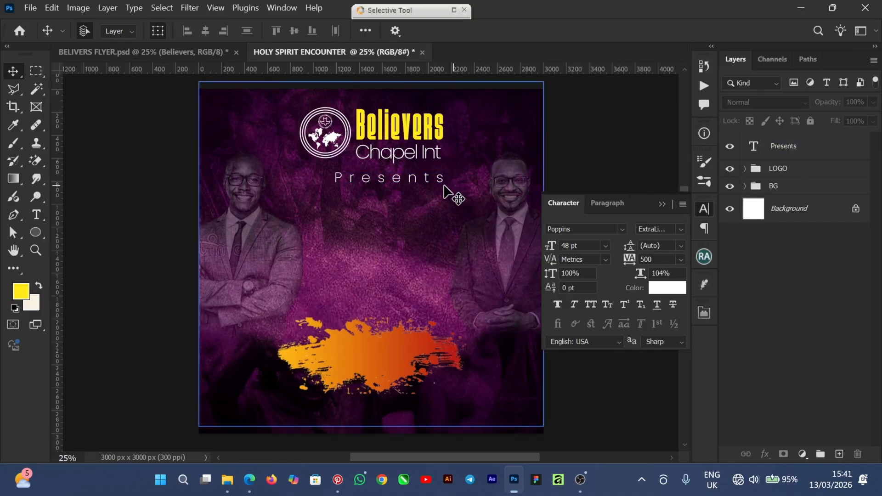
left_click(443, 180)
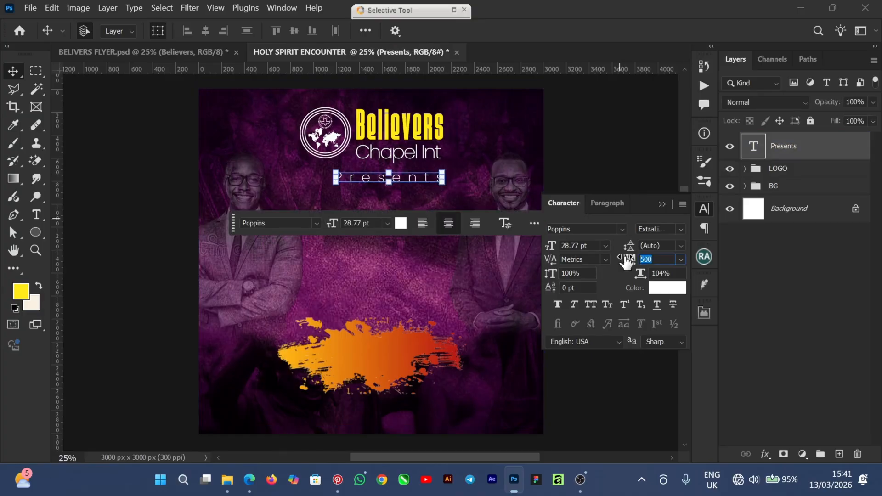
type("00")
key("Return")
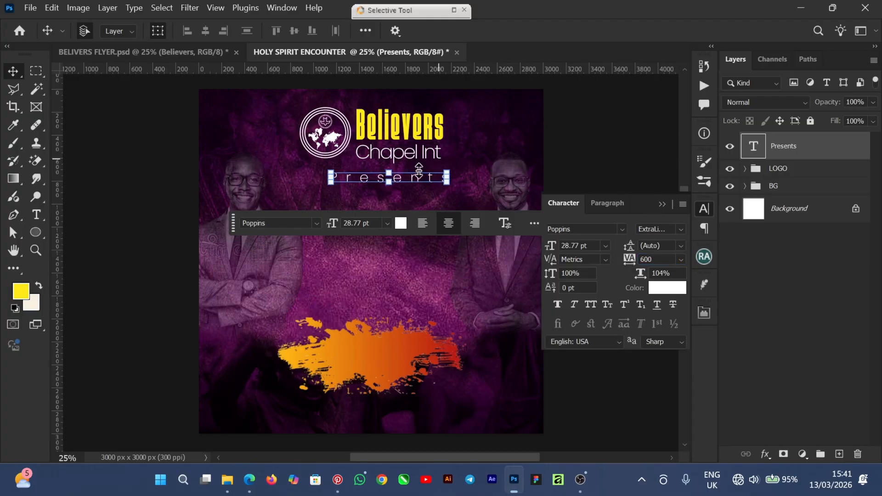
left_click_drag(417, 178, 422, 176)
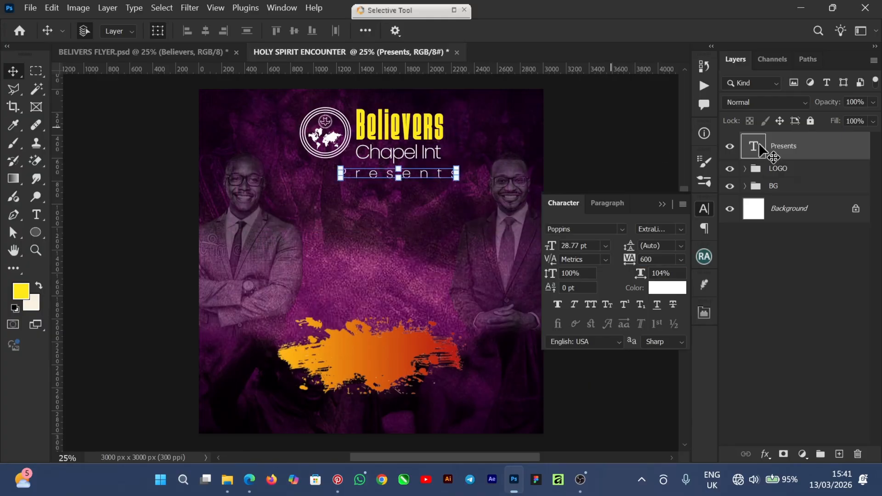
Move the Presents layer into the LOGO group, center the group horizontally on the canvas, and deselect it
left_click_drag(801, 148, 827, 167)
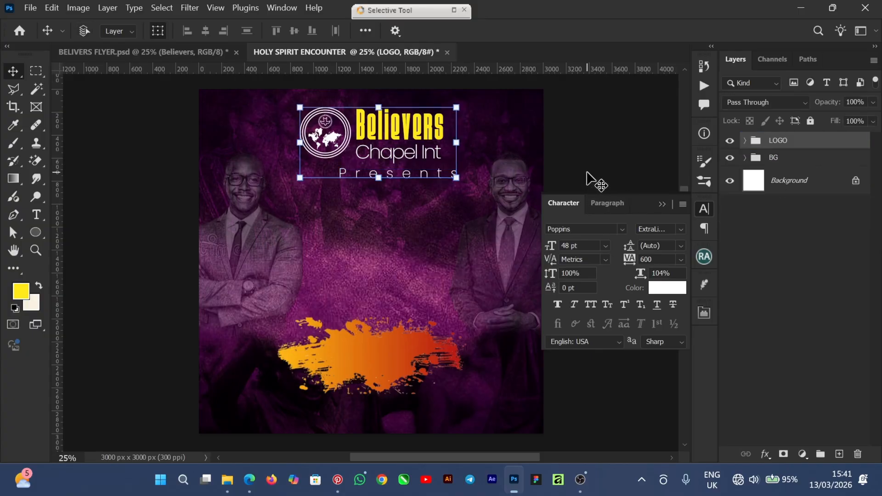
key("ctrl+a")
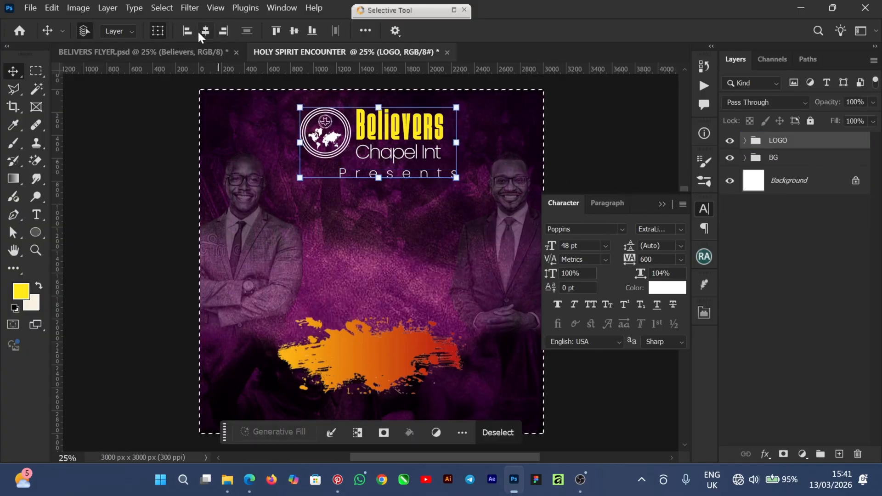
left_click(206, 31)
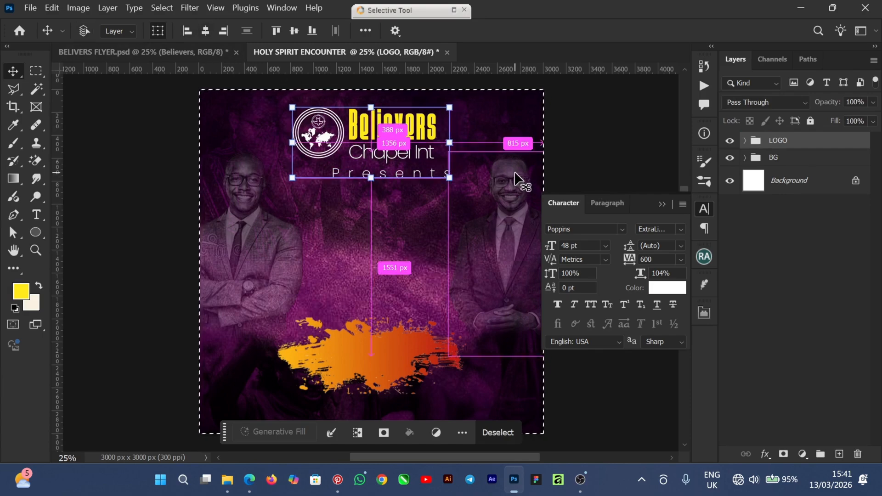
key("ctrl+d")
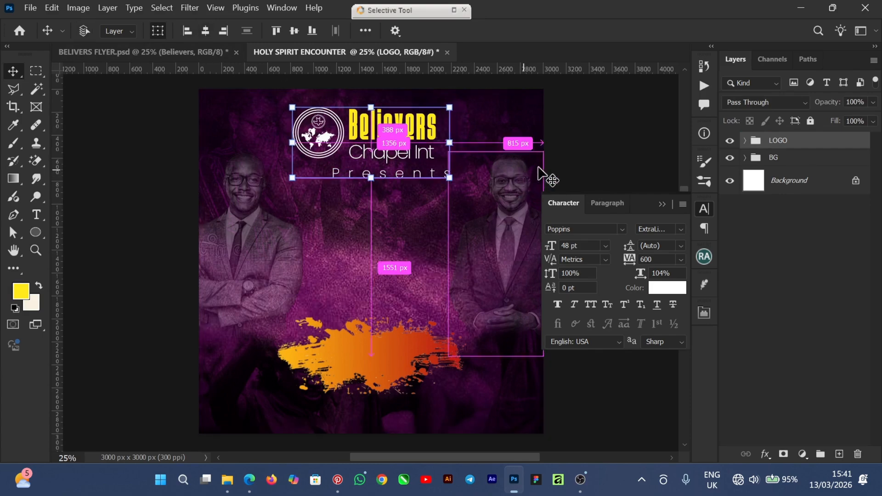
left_click(662, 204)
left_click(651, 209)
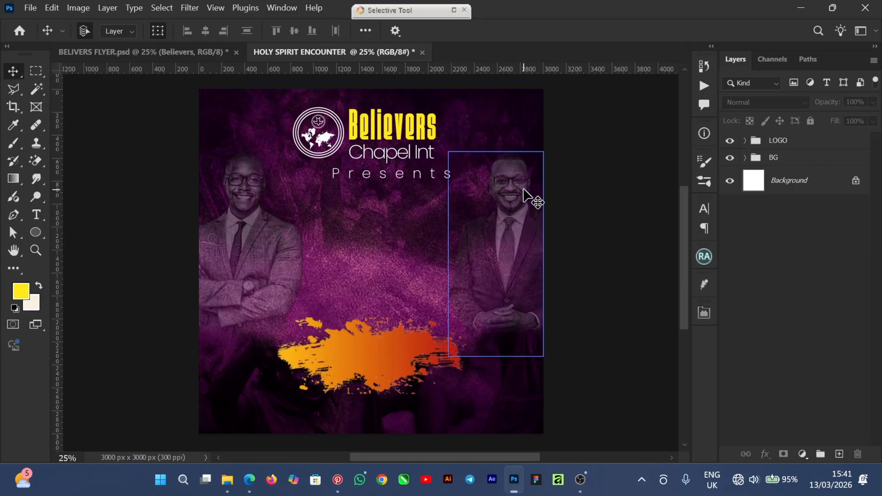
Switch to BELIVERS FLYER.psd, collapse its logo group, and toggle the HEADING group's visibility to check what it covers
left_click(184, 50)
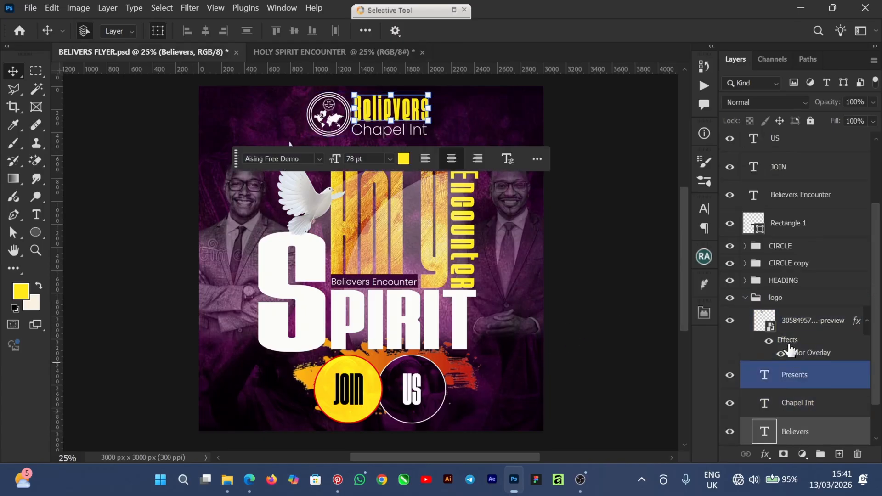
left_click(753, 299)
left_click(744, 298)
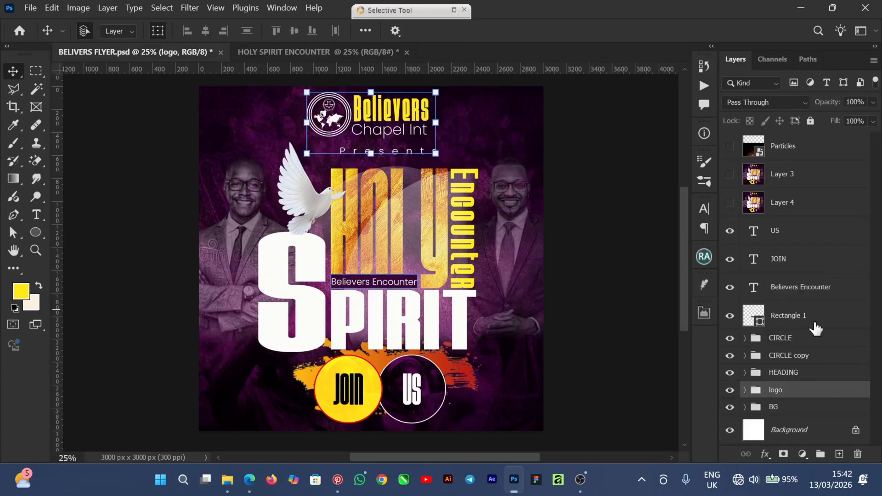
left_click(801, 408)
left_click(811, 375)
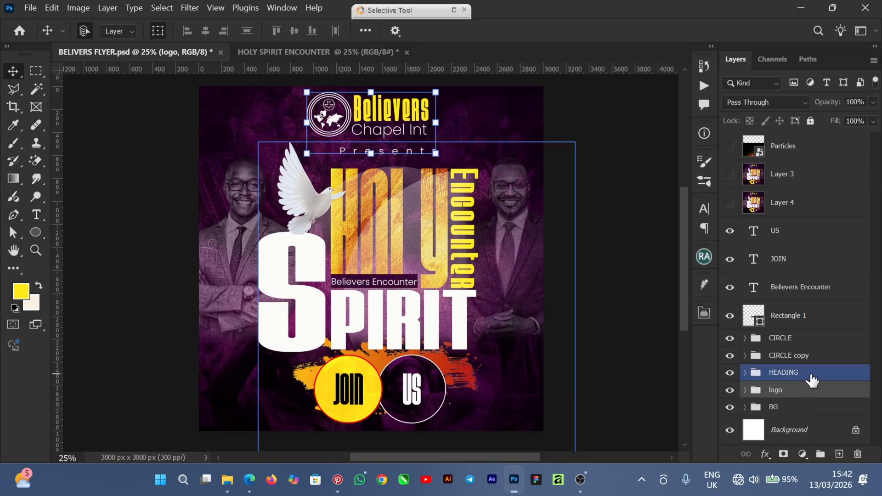
left_click(730, 372)
left_click(730, 372)
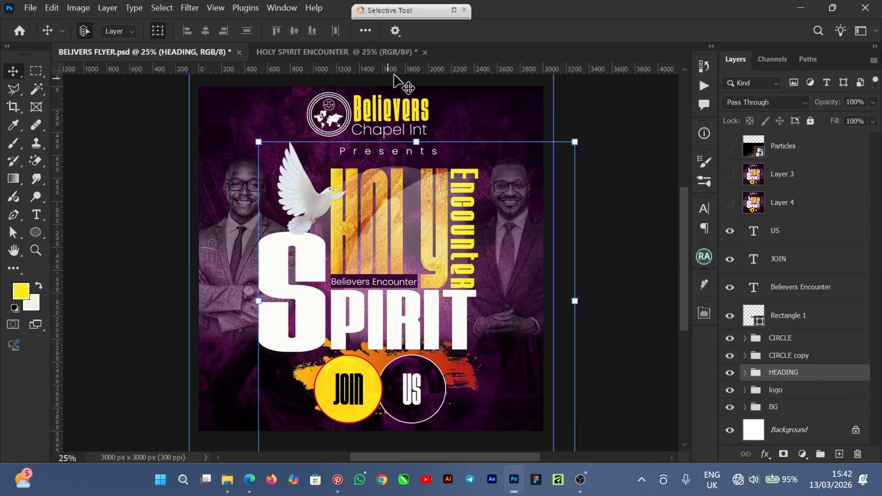
left_click(783, 321)
left_click(763, 373)
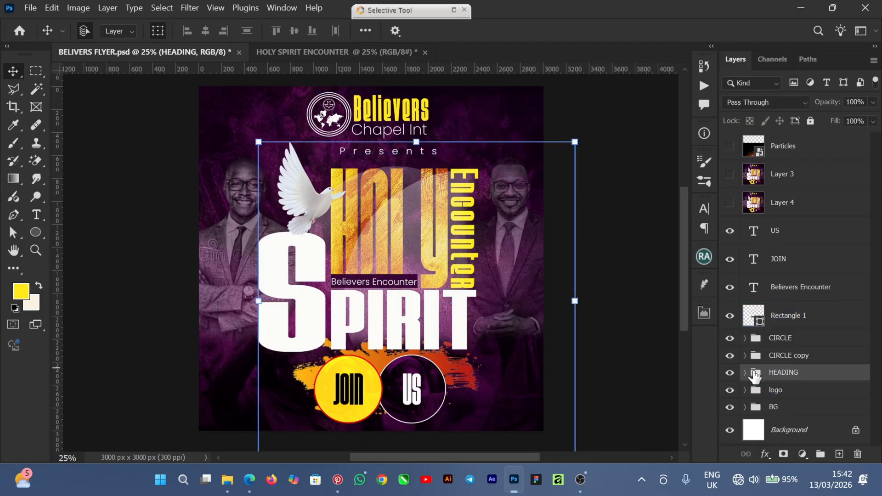
Expand the HEADING group and examine how the title is split into its Encounter, HOLY, PIRIT and S text layers
left_click(745, 372)
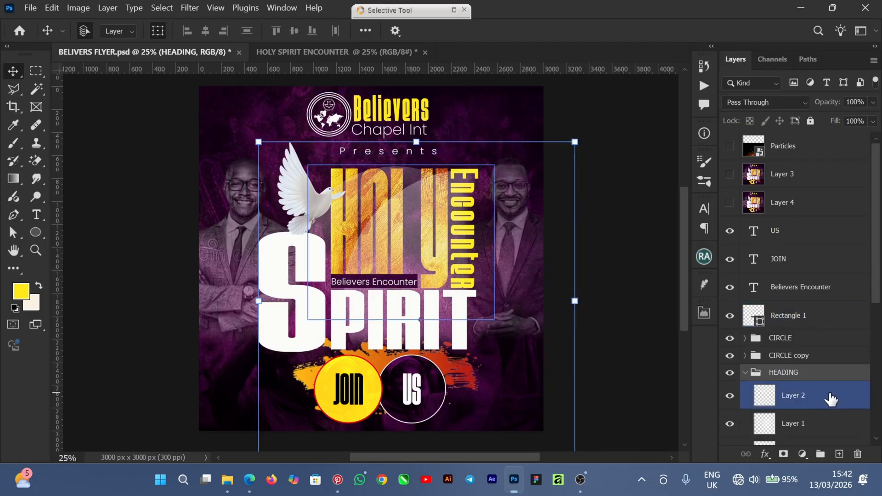
scroll(825, 397, "down", 3)
left_click(804, 368)
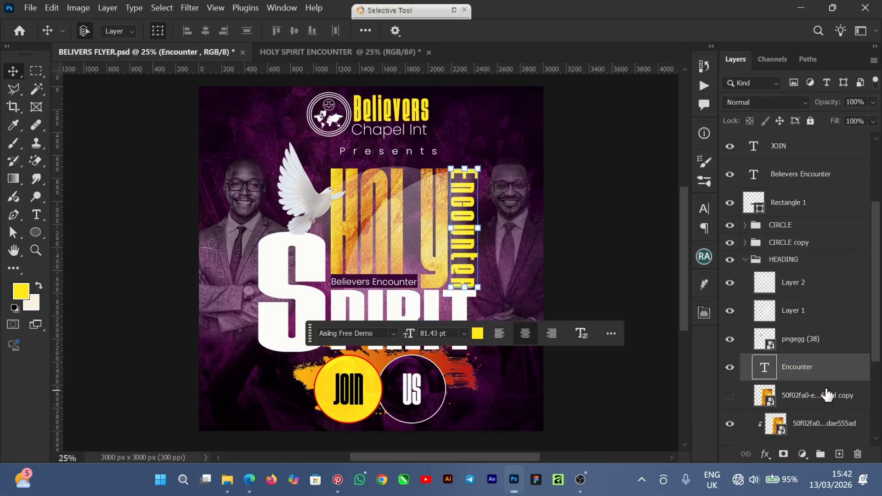
scroll(827, 396, "down", 2)
scroll(826, 396, "down", 2)
left_click(805, 396)
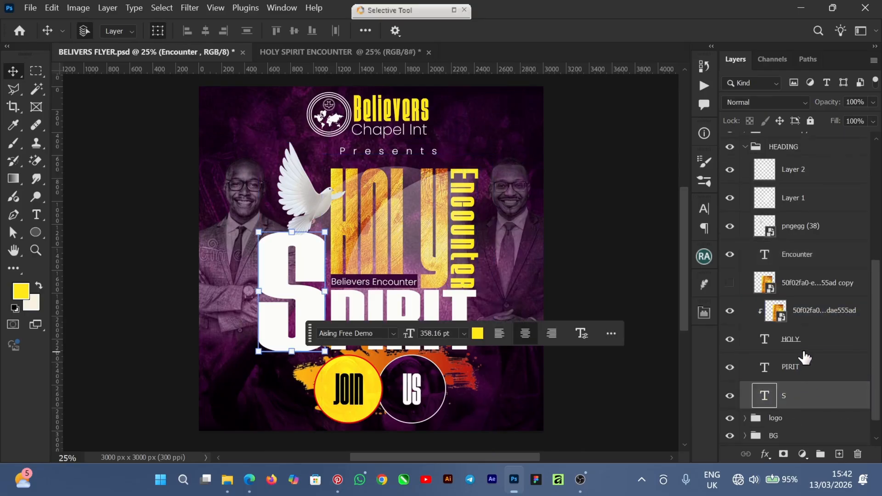
left_click(808, 350)
left_click(806, 373)
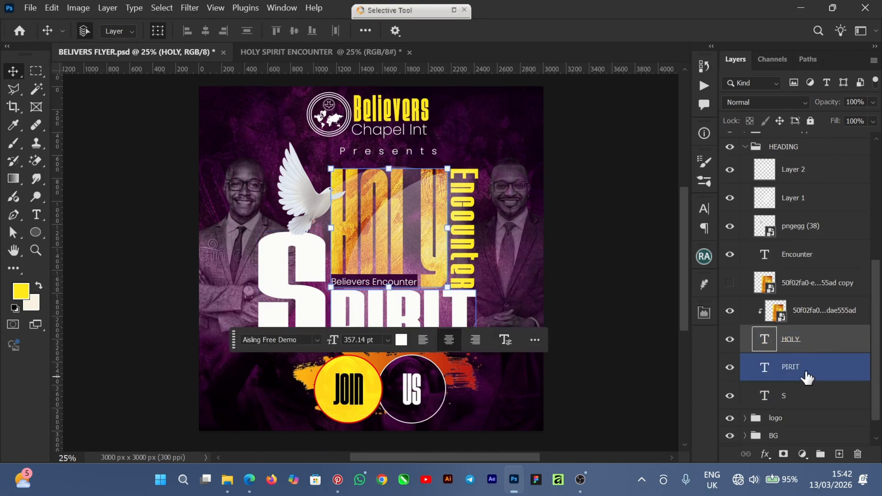
left_click(806, 344)
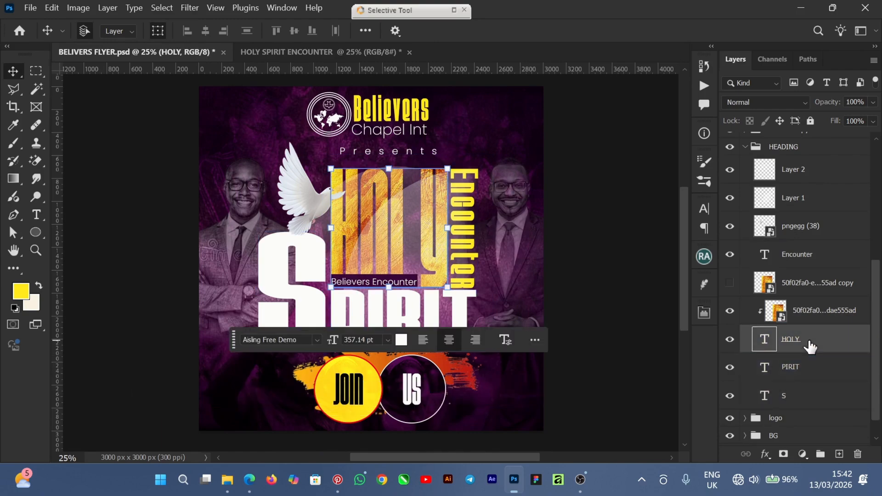
left_click(803, 367)
left_click(803, 396)
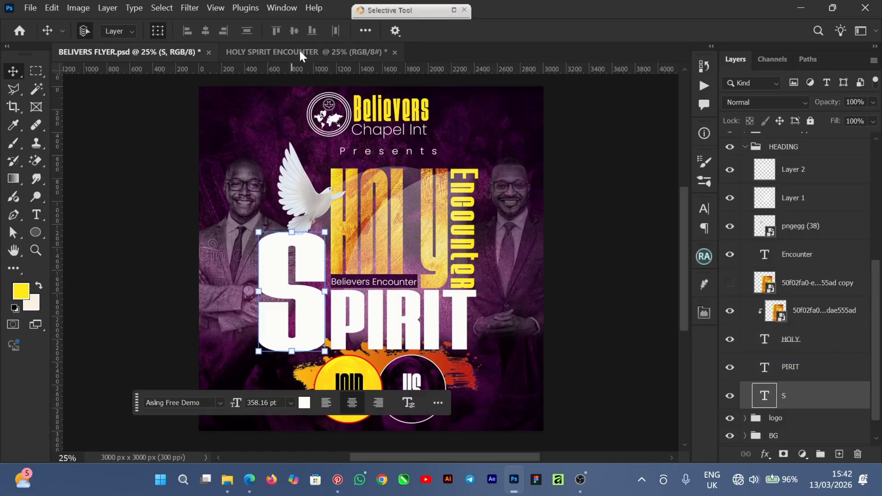
Return to the HOLY SPIRIT ENCOUNTER document and add a text line reading HOLY in Aisling Free Demo, 70.44 pt, near the flyer's middle
left_click(261, 51)
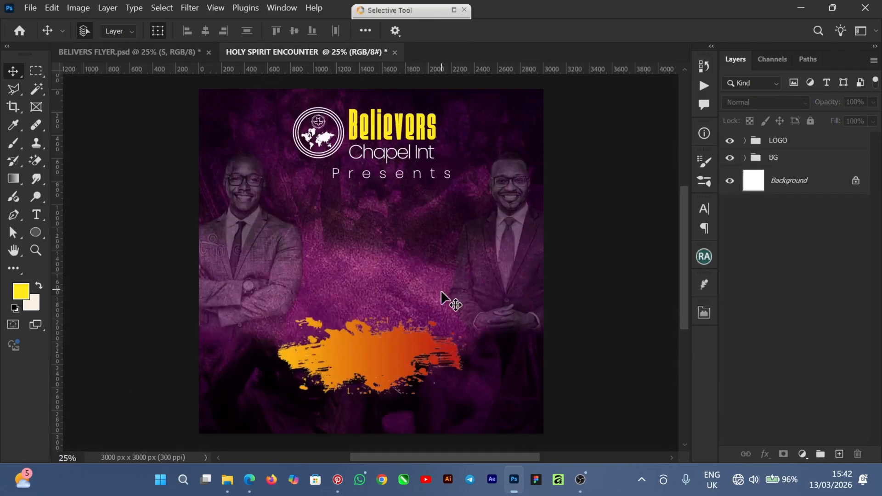
left_click(35, 215)
left_click(338, 256)
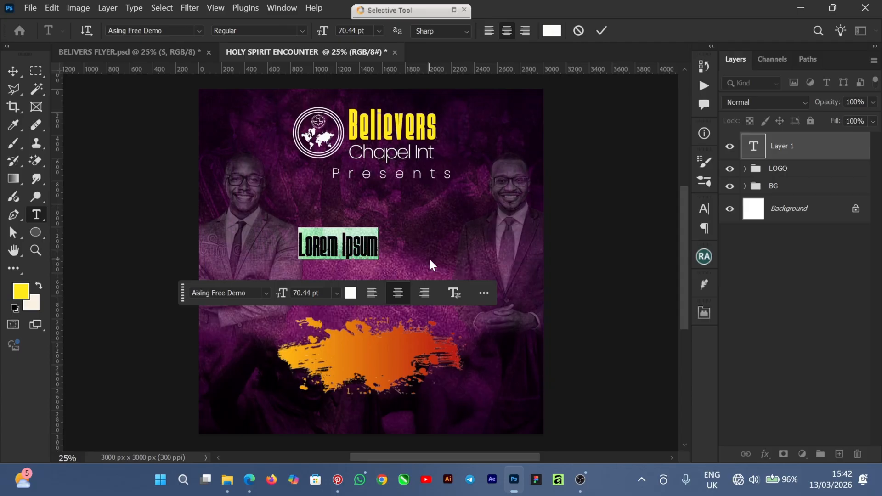
type("HOLY")
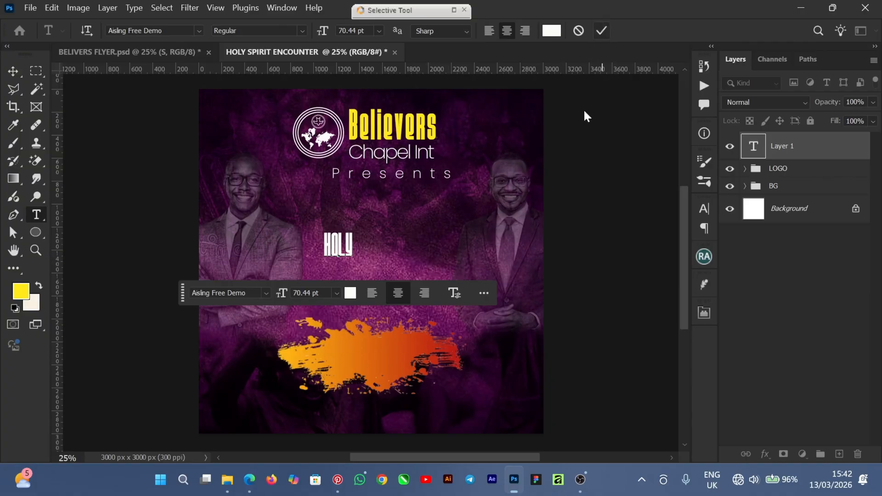
left_click(602, 30)
Scale the HOLY text up to 381.57%, 268.77 pt, place it just below Presents, and deselect it
key("v")
left_click_drag(356, 258, 408, 307)
left_click_drag(416, 327, 416, 327)
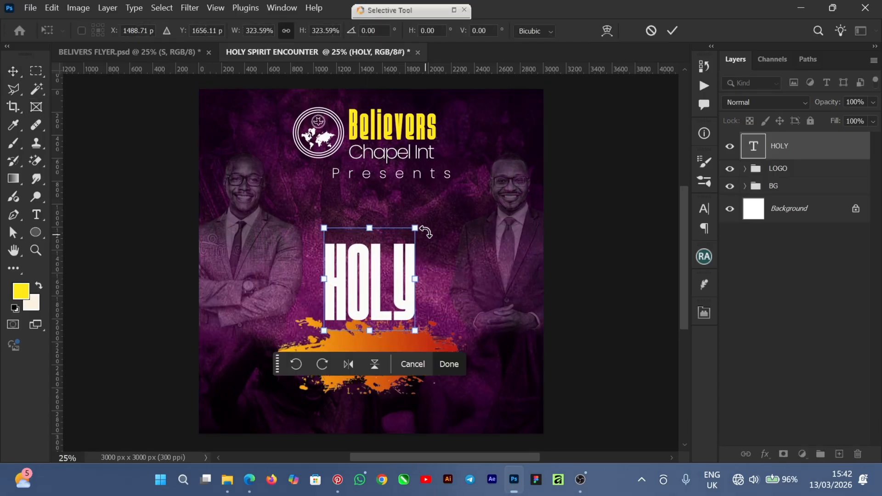
left_click_drag(411, 228, 432, 207)
left_click_drag(381, 284, 390, 251)
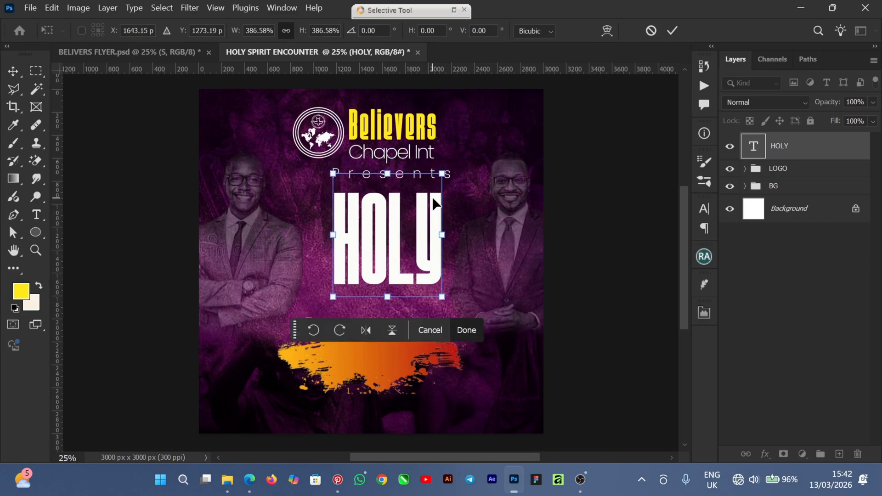
left_click_drag(443, 179, 442, 180)
left_click_drag(390, 238, 390, 238)
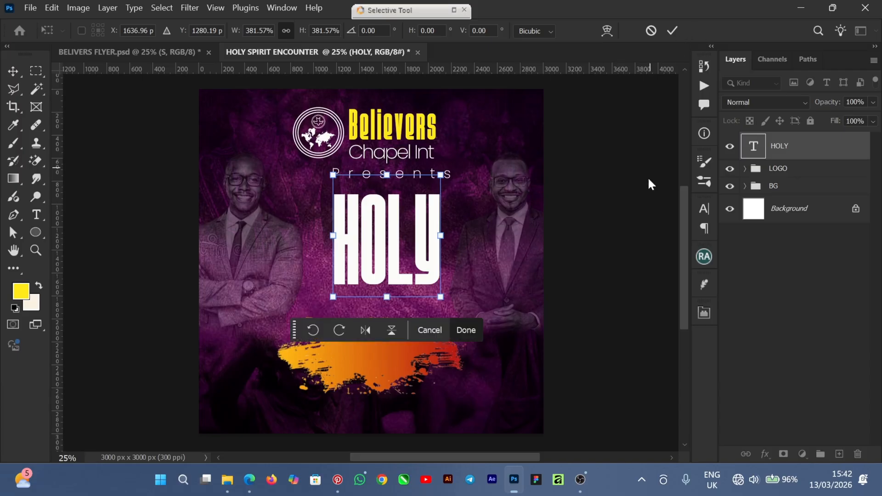
left_click(676, 32)
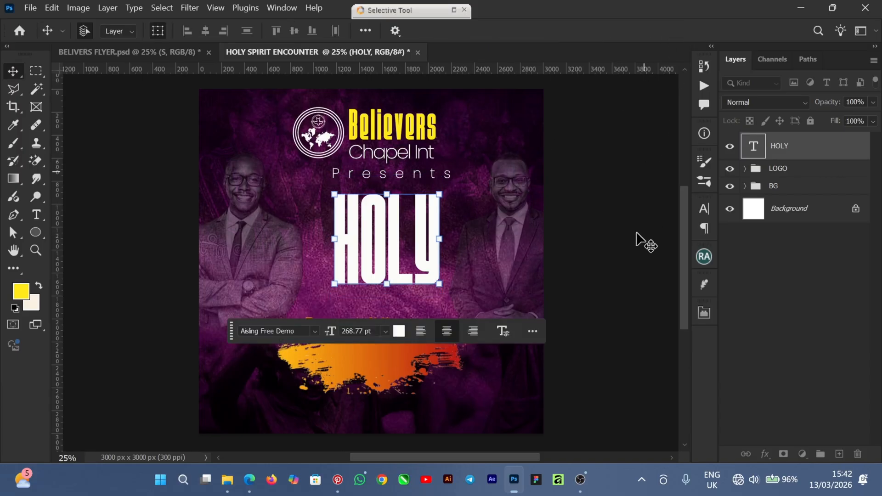
left_click(381, 252)
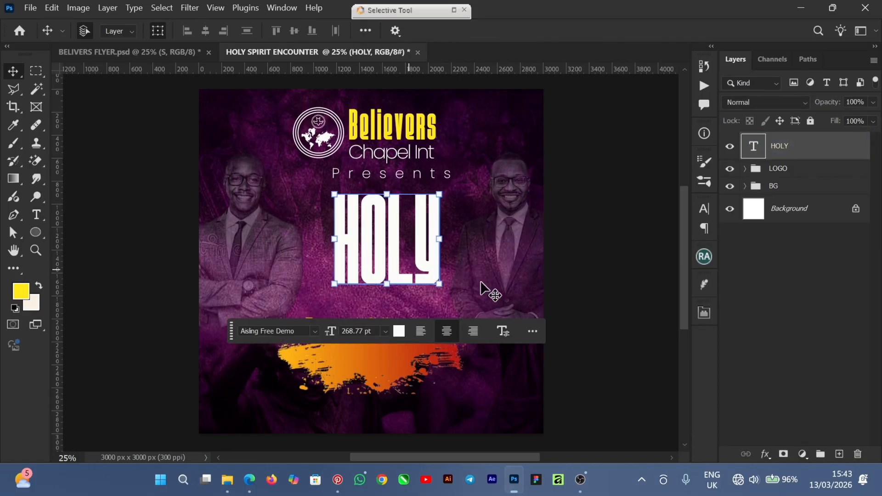
left_click(628, 221)
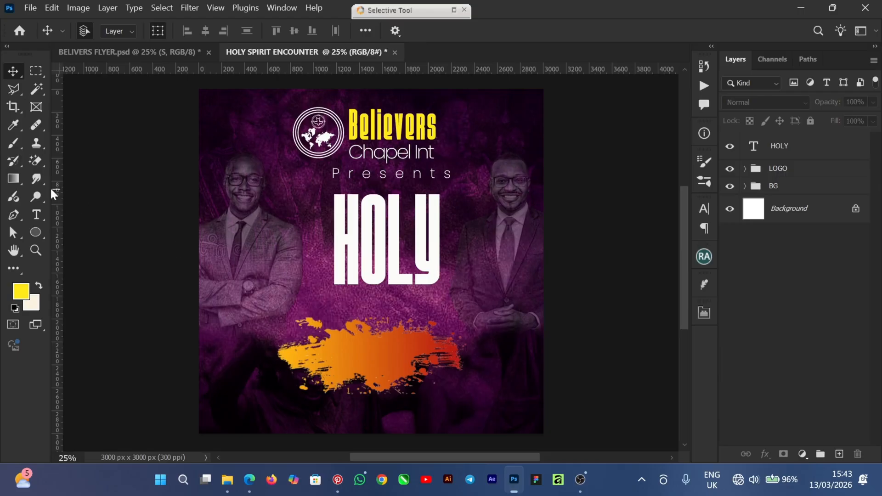
Add a text line reading SPIRIT in Aisling Free Demo, 70.44 pt, below the HOLY text
left_click(36, 215)
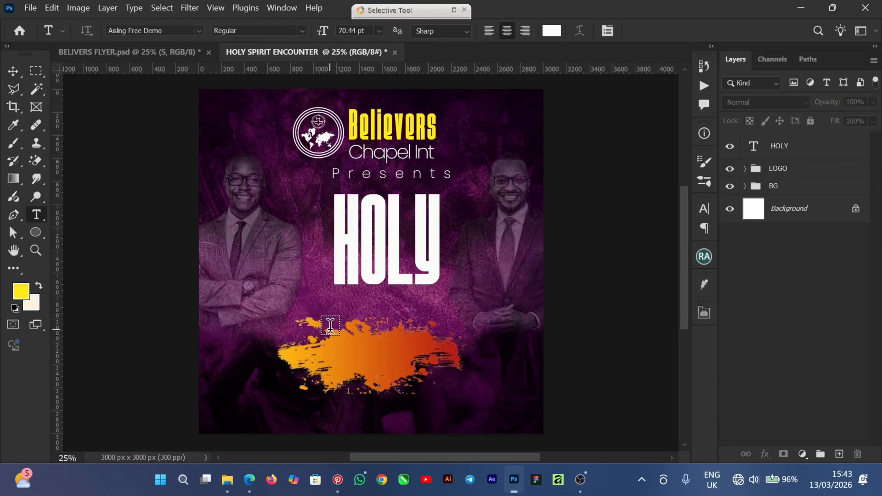
left_click(331, 325)
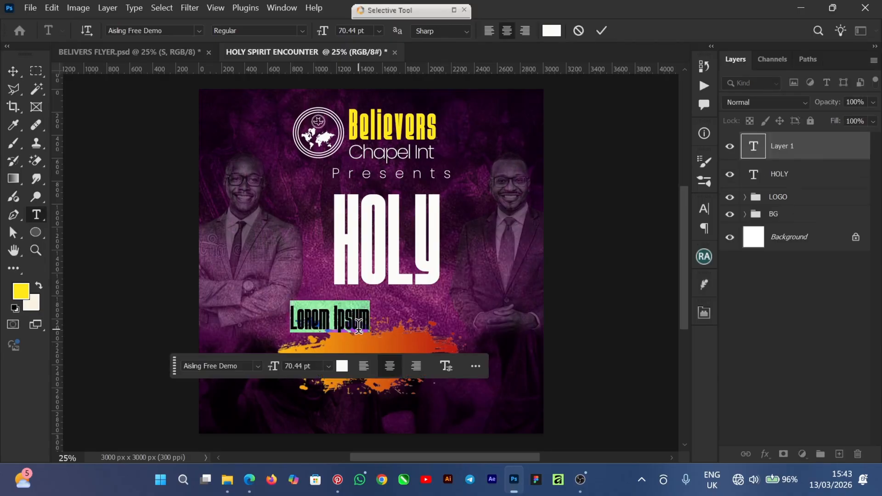
type("SPI")
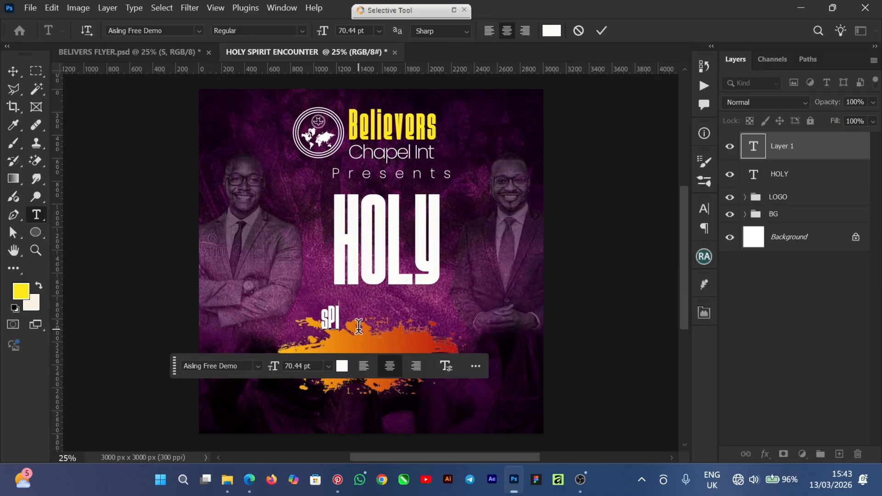
key("BackSpace")
key("BackSpace")
key("BackSpace")
type("SPRIT")
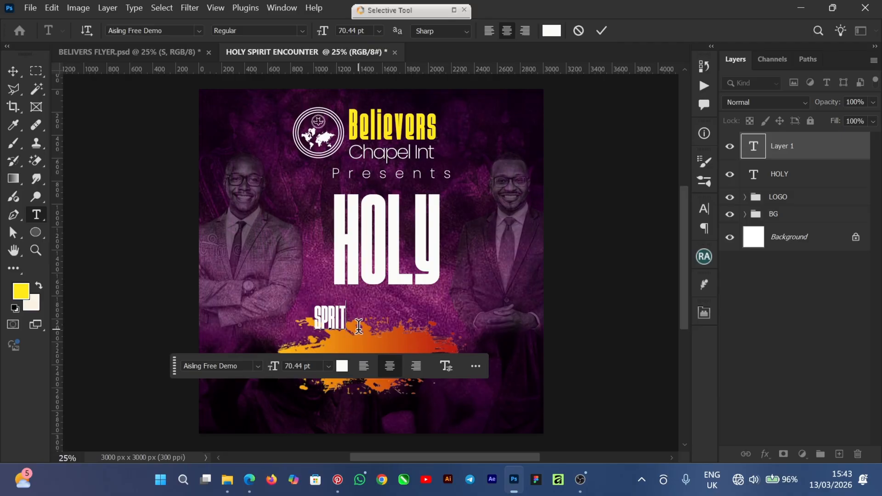
key("BackSpace")
key("BackSpace")
key("BackSpace")
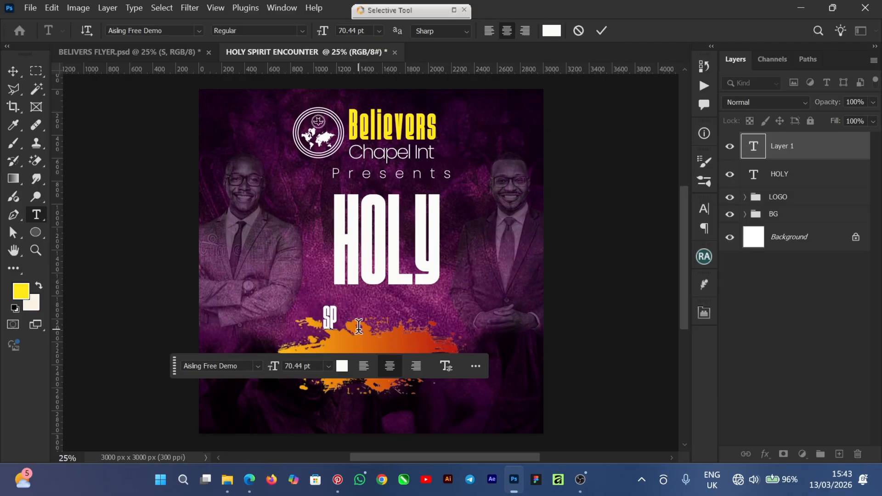
type("IRIT")
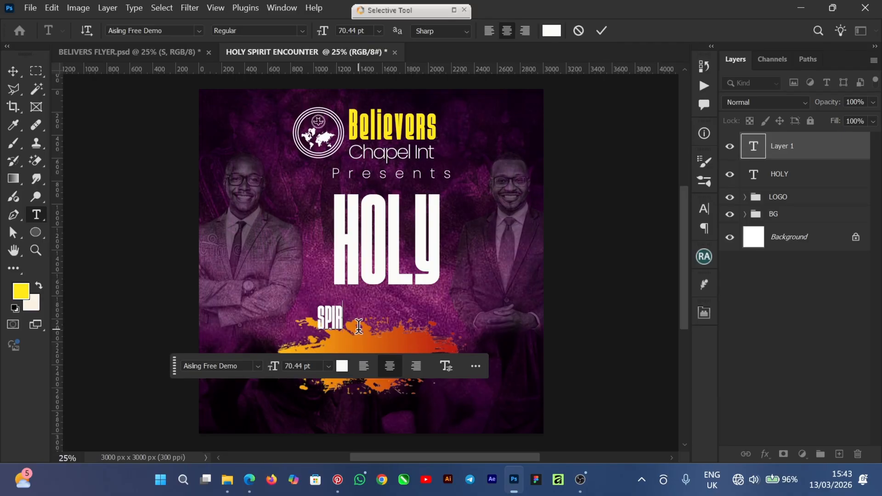
left_click(602, 31)
left_click(12, 71)
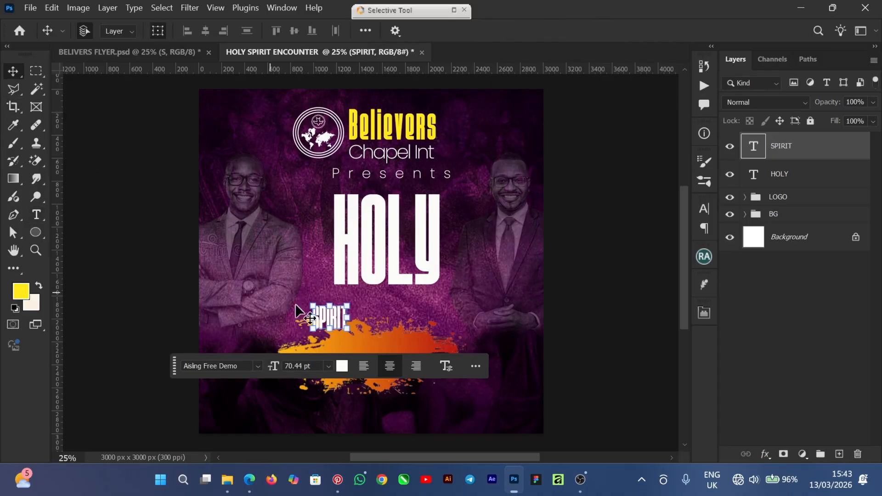
Scale the SPIRIT text up to 350.43%, 246.84 pt, and place it directly beneath HOLY, shifted slightly to the left
left_click_drag(351, 330, 376, 336)
left_click_drag(312, 301, 285, 276)
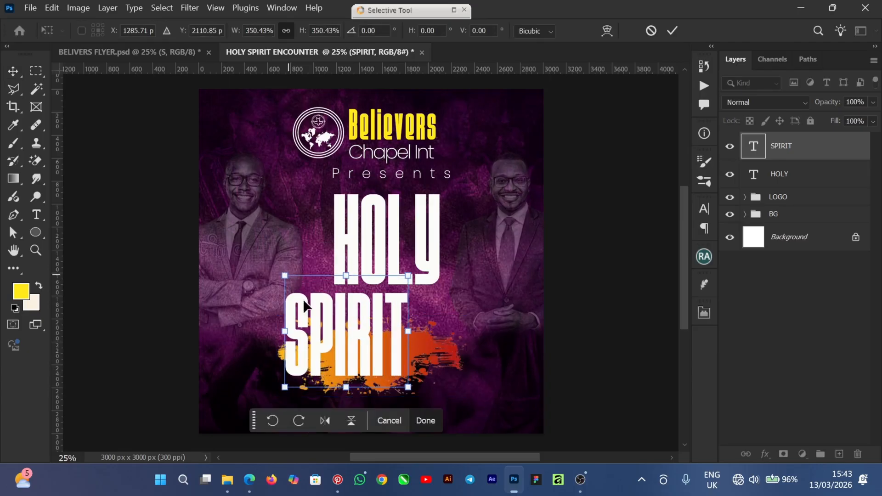
left_click_drag(398, 354, 437, 346)
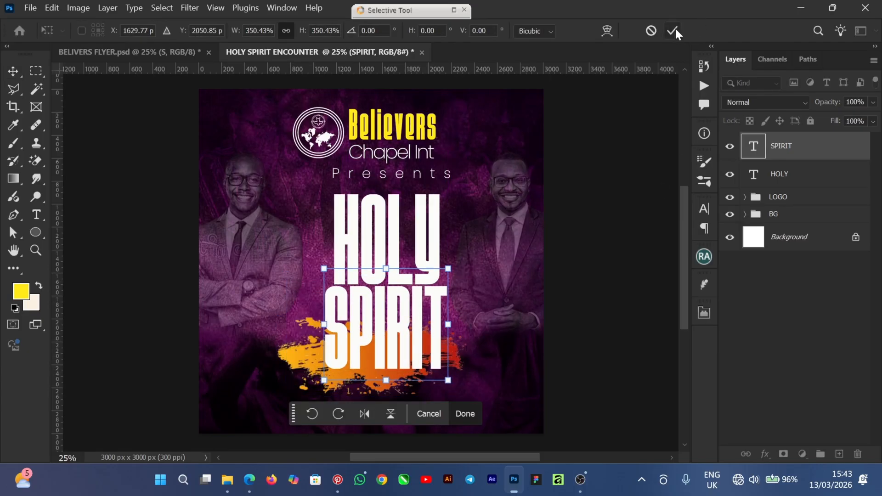
key("Return")
left_click_drag(399, 344, 373, 340)
Switch to BELIVERS FLYER.psd and examine the character settings of its PIRIT text layer
left_click(161, 52)
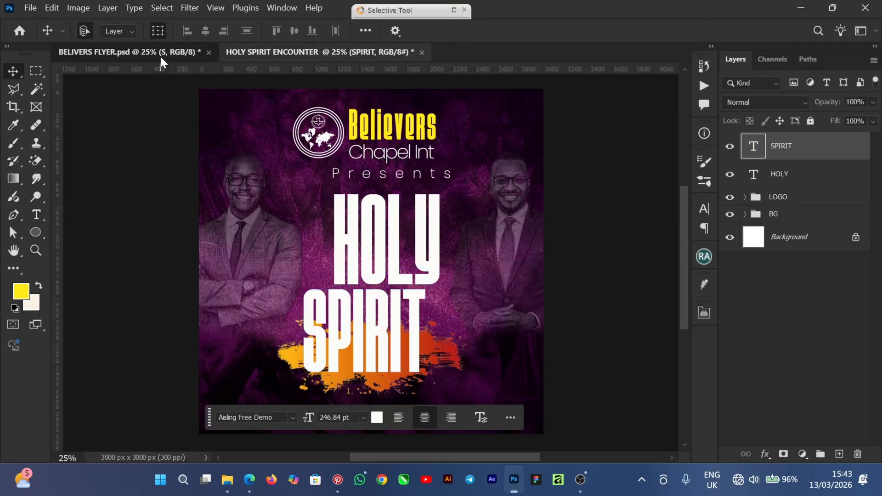
scroll(827, 321, "down", 3)
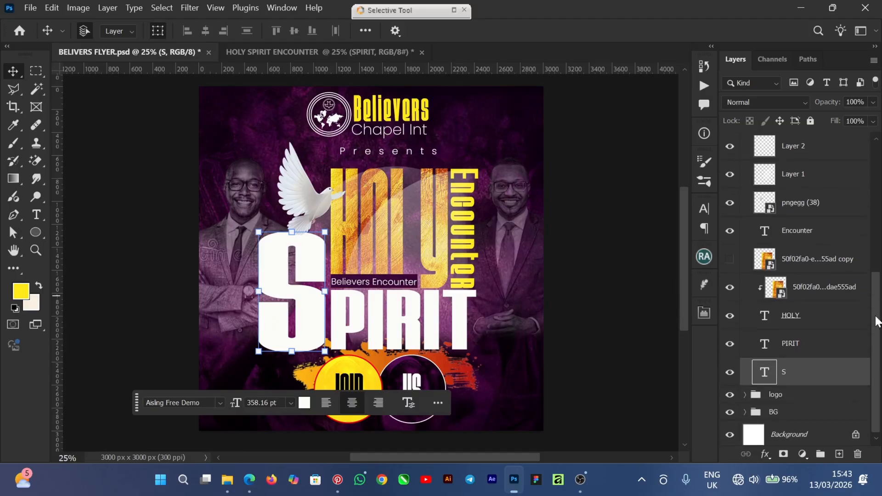
left_click(806, 353)
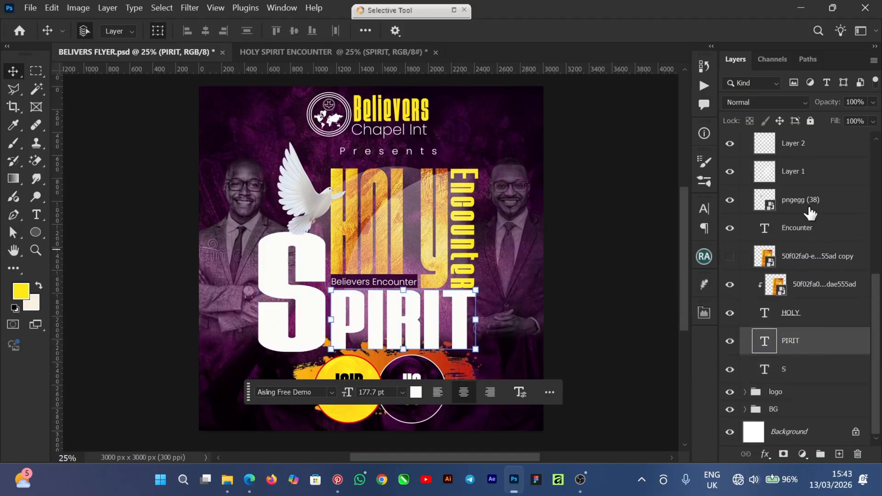
left_click(704, 213)
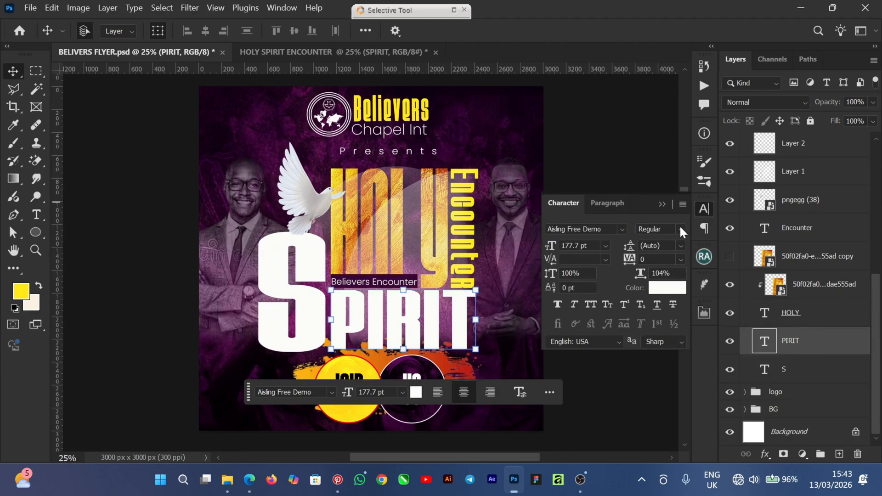
Return to the HOLY SPIRIT ENCOUNTER document, delete the S from SPIRIT, and move the remaining PIRIT text under HOLY
left_click(265, 53)
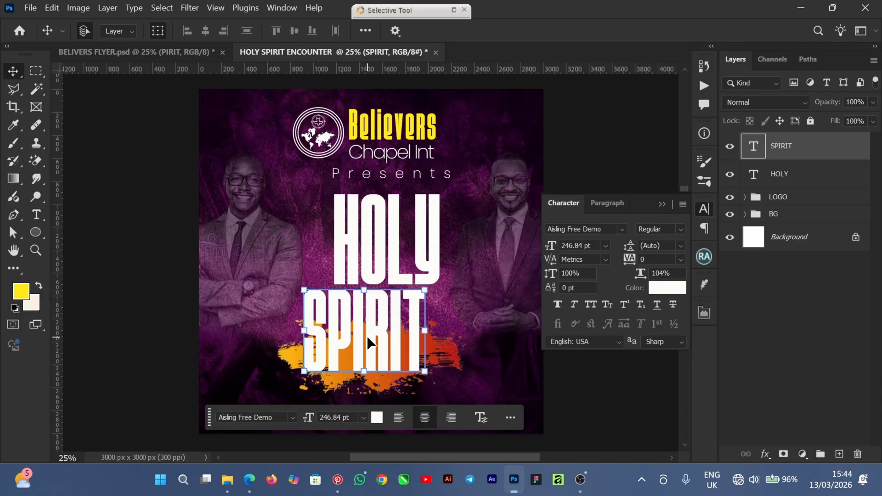
double_click(367, 338)
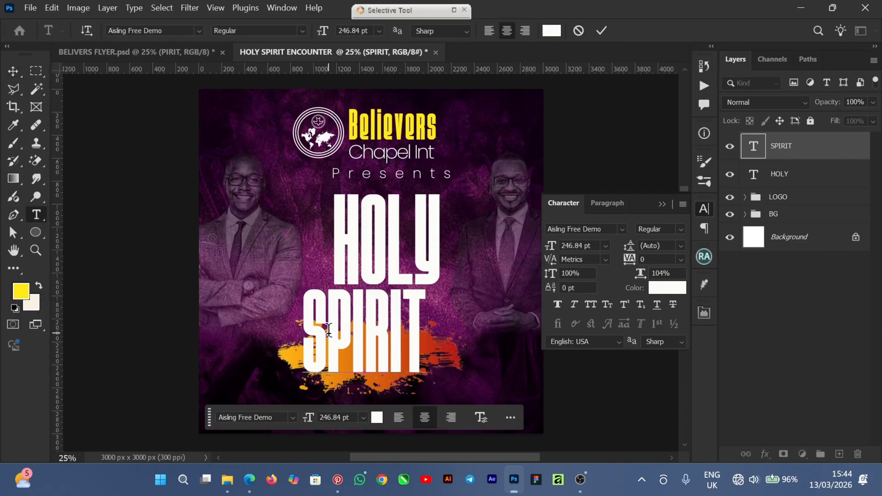
left_click_drag(328, 330, 300, 339)
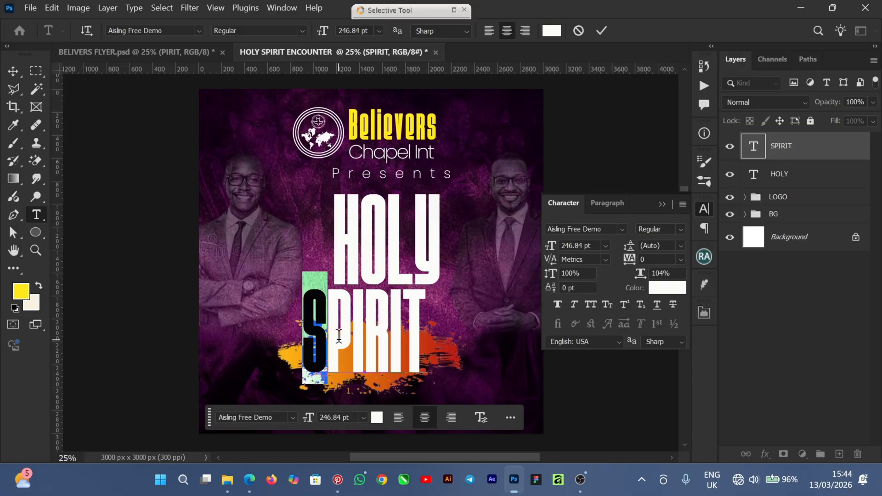
key("BackSpace")
left_click(601, 30)
key("v")
left_click_drag(357, 346, 373, 355)
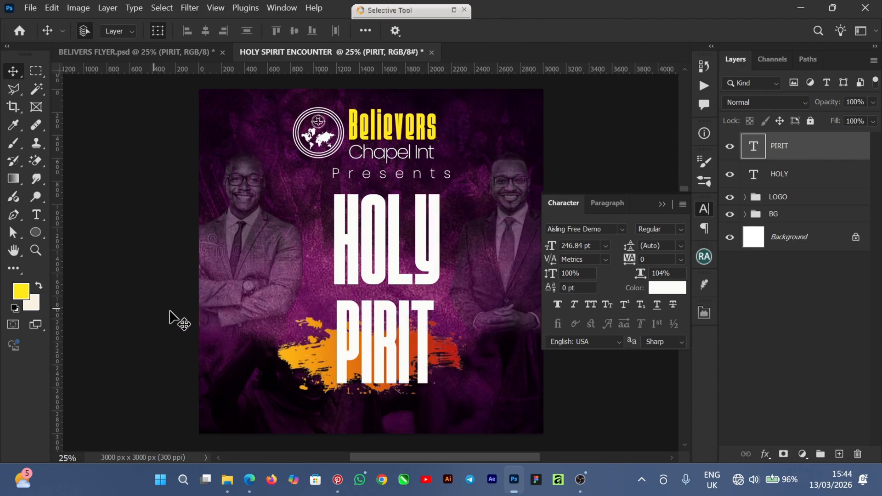
left_click(362, 334)
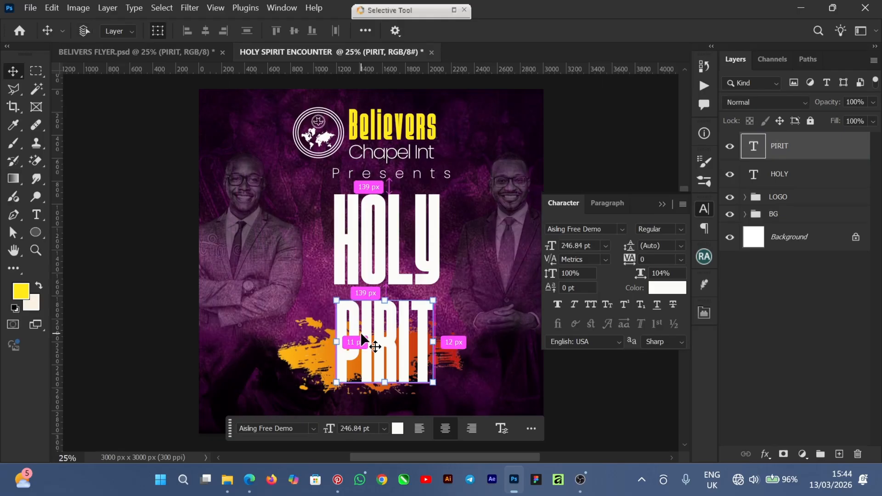
Add a separate text layer with the letter S in Aisling Free Demo, 70.44 pt, beside the PIRIT text
left_click(43, 216)
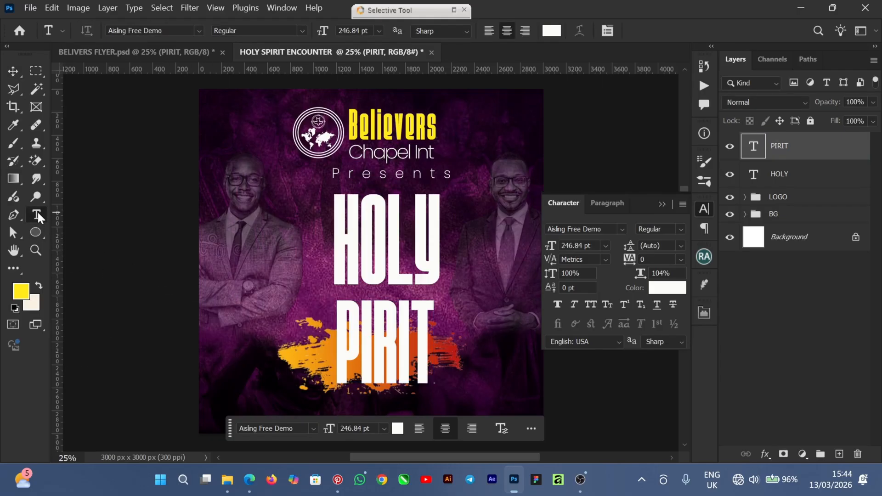
left_click(277, 304)
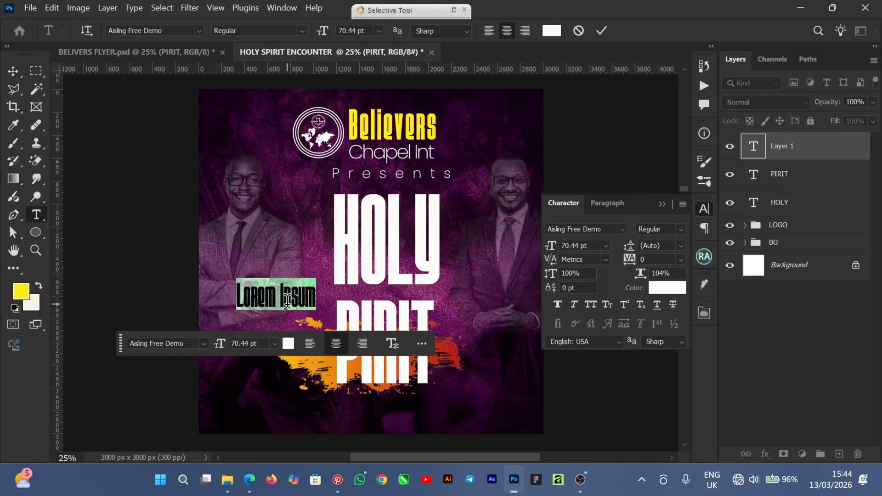
type("S")
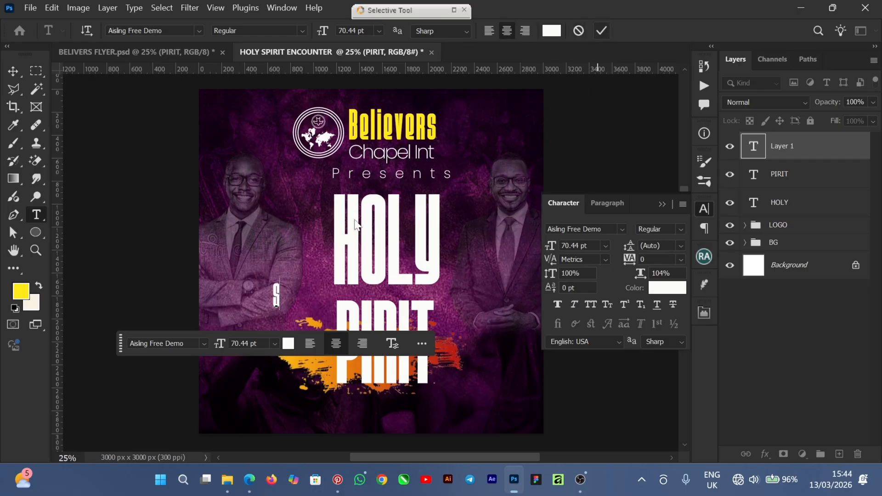
left_click(602, 30)
left_click(7, 65)
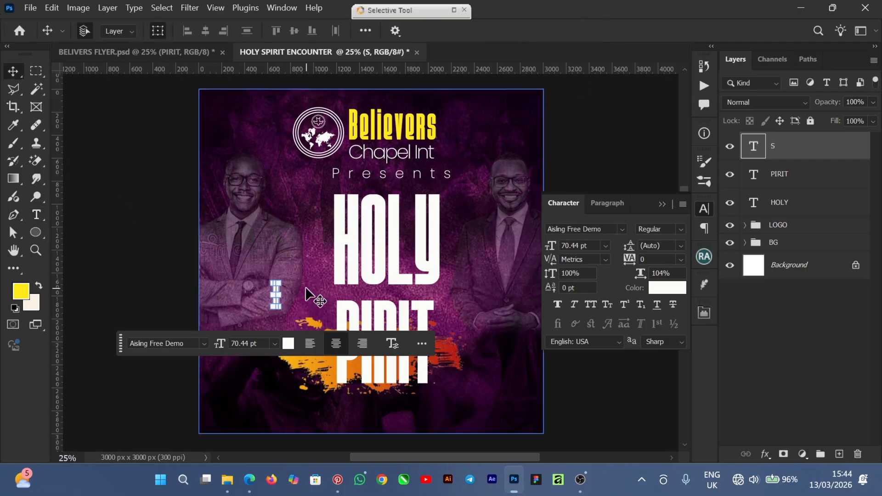
Enlarge the S to 398.92 pt and place it just before PIRIT as an oversized initial
left_click_drag(314, 245, 326, 213)
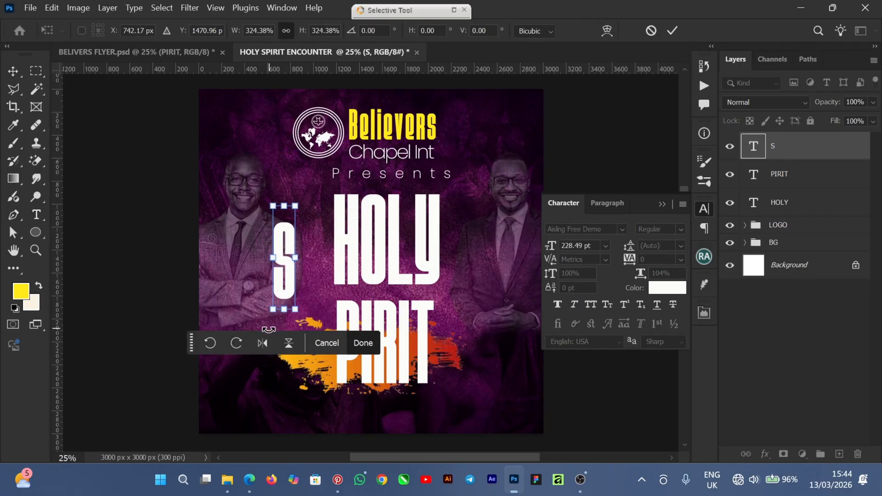
left_click_drag(272, 311, 240, 365)
left_click_drag(296, 367, 316, 384)
left_click_drag(296, 327, 314, 347)
key("Return")
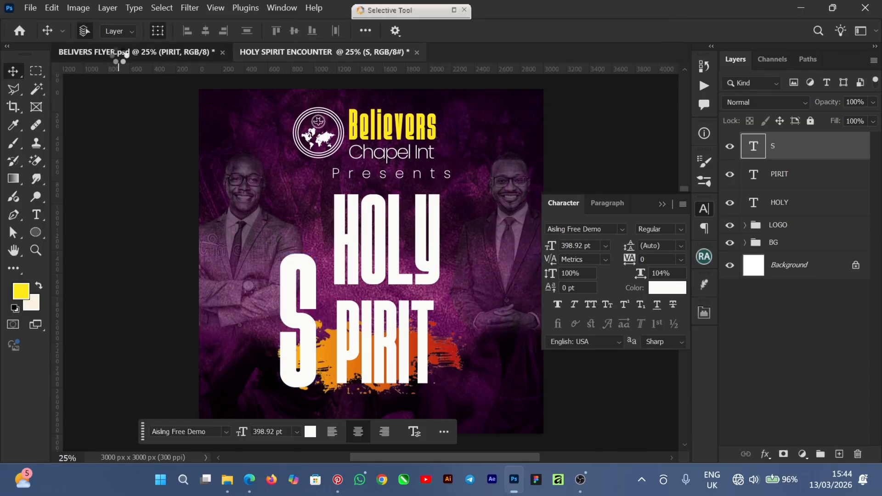
Compare the font, size and proportions of the S in BELIVERS FLYER.psd with the S in the HOLY SPIRIT ENCOUNTER document
left_click(121, 52)
left_click(269, 281)
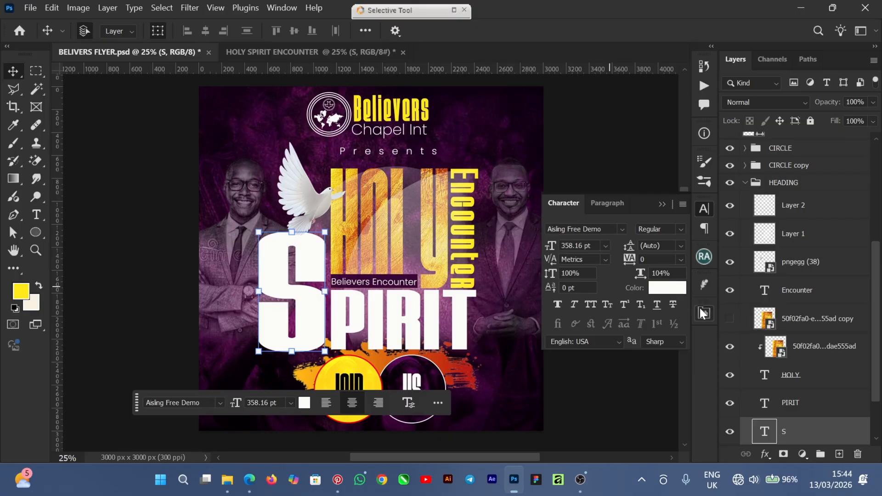
left_click_drag(547, 231, 602, 229)
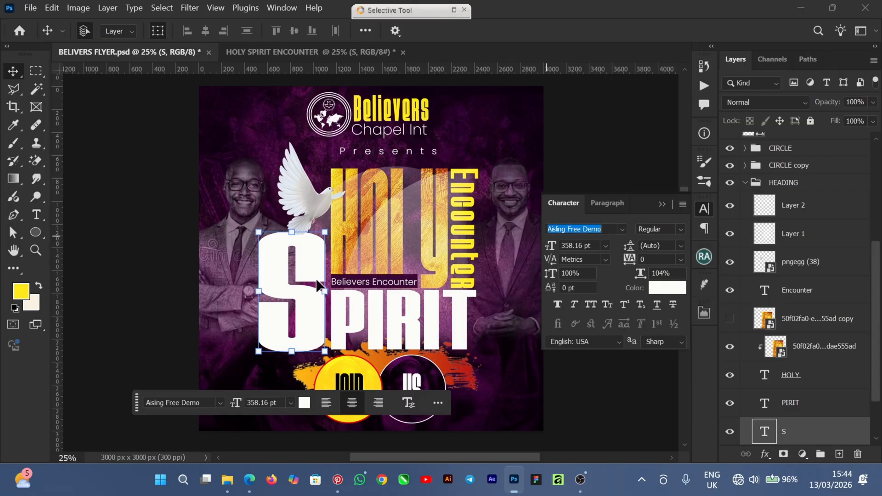
left_click(277, 50)
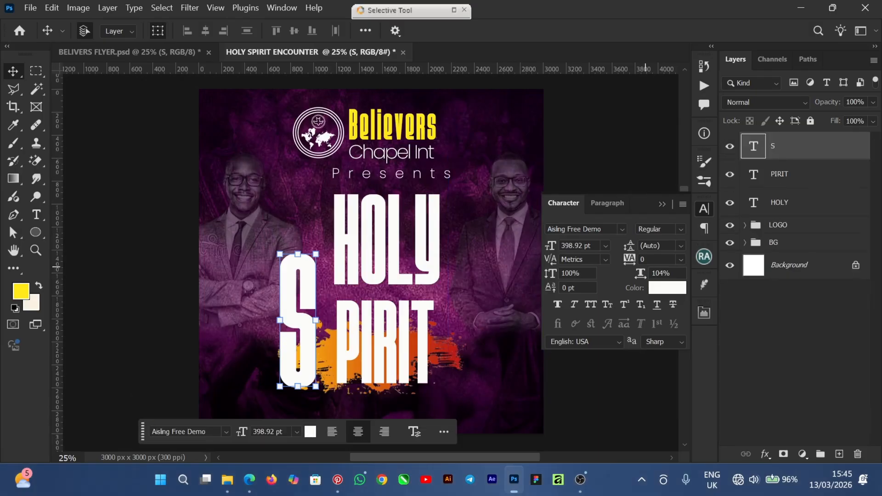
left_click(159, 52)
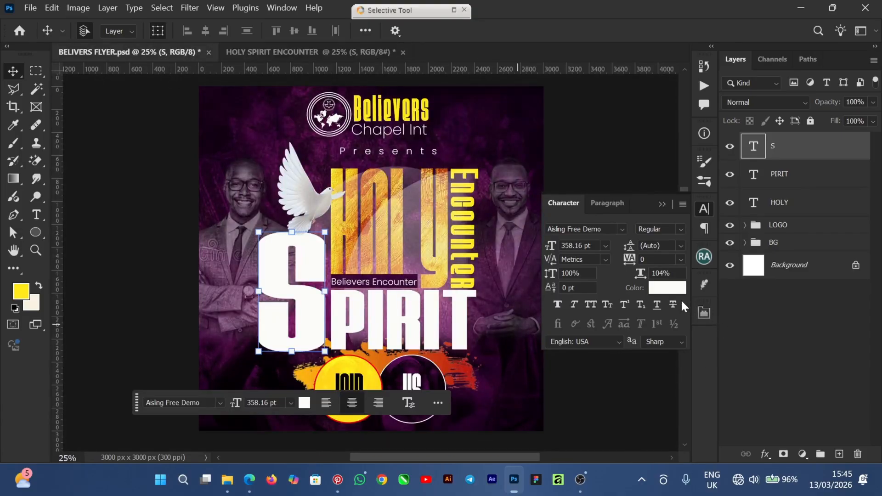
left_click(301, 53)
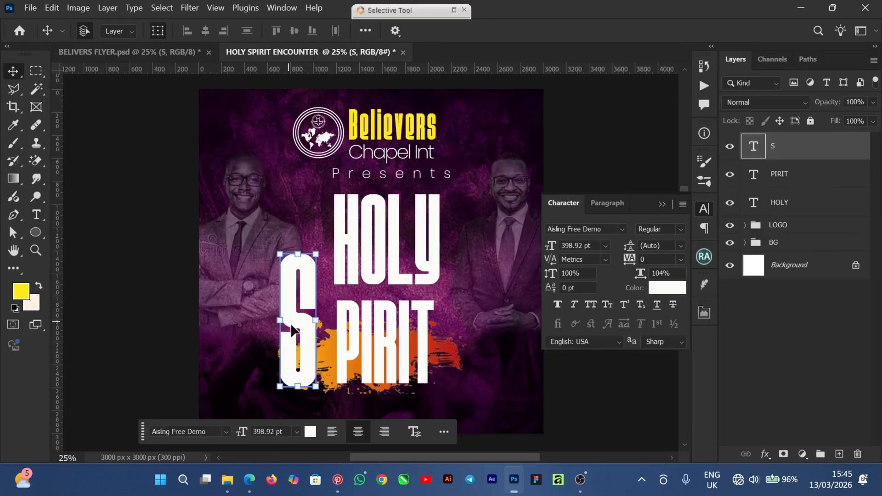
Stretch the S horizontally to nearly twice its width, keeping its height, and move it up and away from PIRIT
left_click(680, 231)
left_click(660, 244)
key("ctrl+t")
left_click_drag(269, 326, 288, 315)
left_click(672, 31)
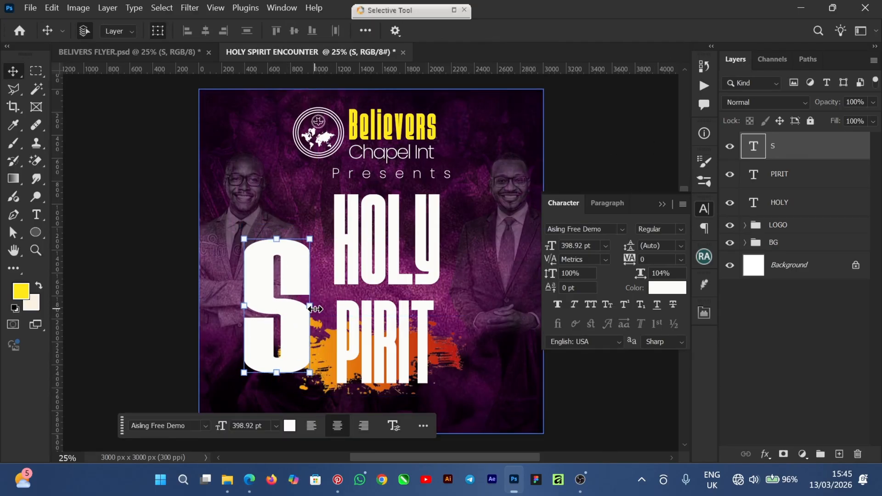
Widen the S a little more, to 105.46% horizontally at 100% height, and collapse the character settings
key("ctrl+t")
left_click_drag(314, 305, 320, 303)
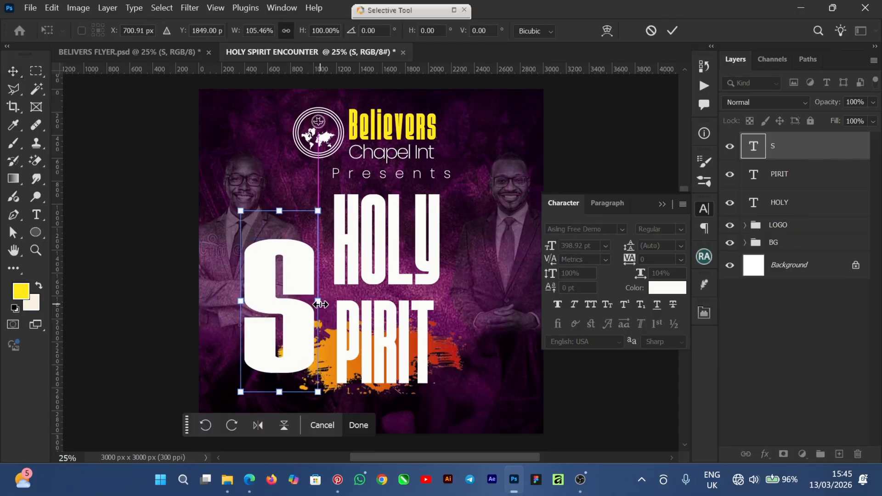
left_click(672, 31)
left_click(661, 204)
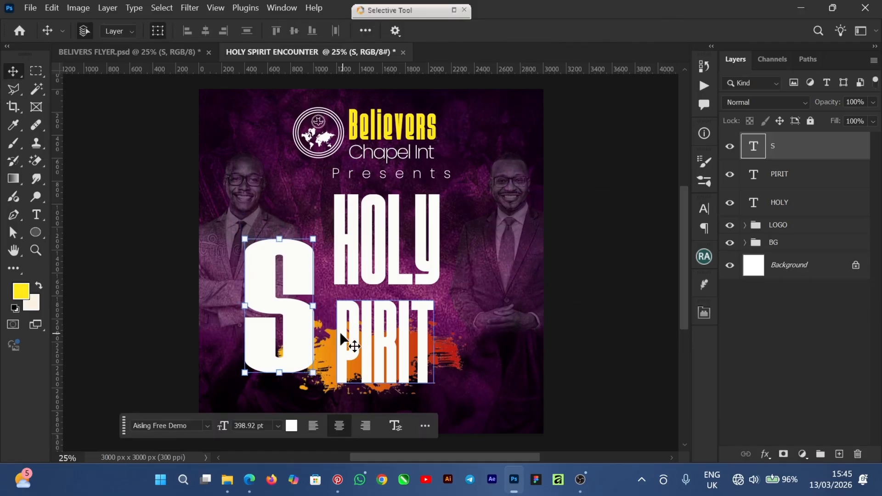
Scale the S up by about 108% to 430.21 pt and set it close beside PIRIT with their bottom edges level
left_click_drag(283, 324, 299, 343)
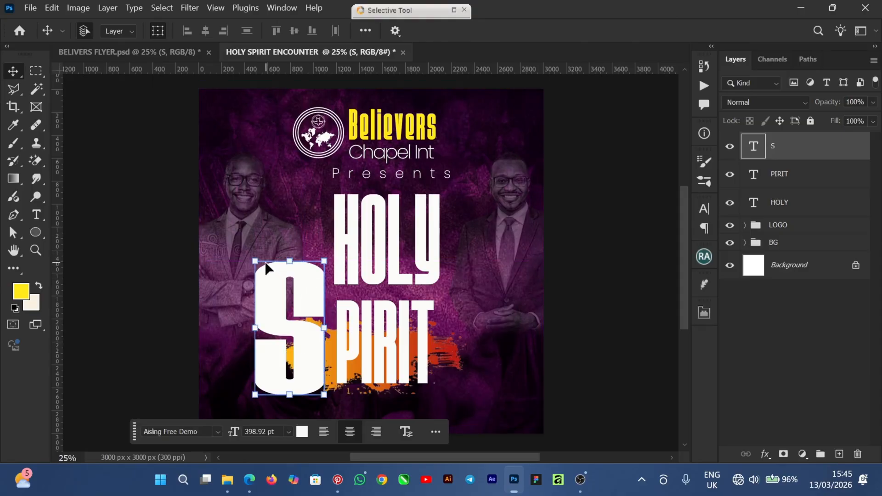
left_click_drag(253, 259, 244, 212)
left_click_drag(287, 305, 289, 303)
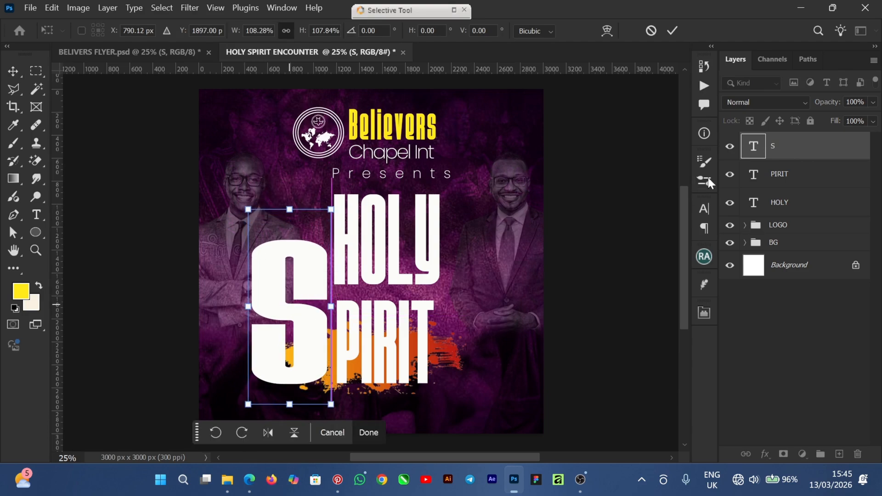
left_click(675, 30)
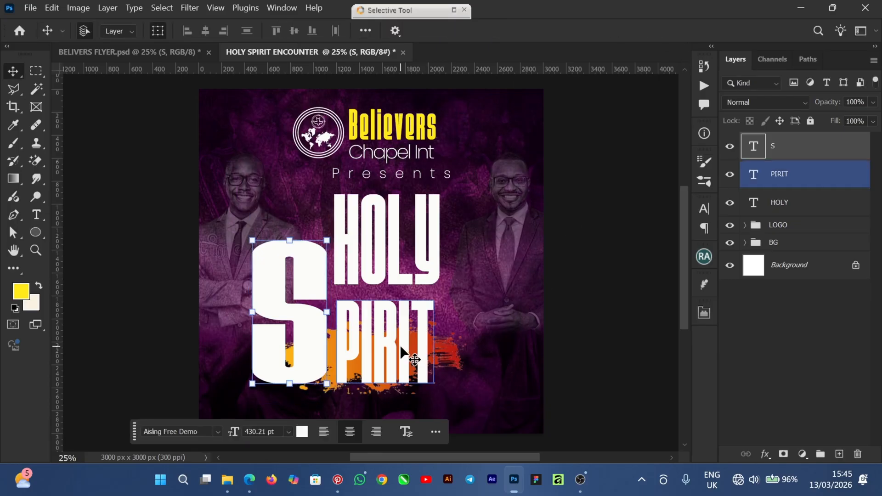
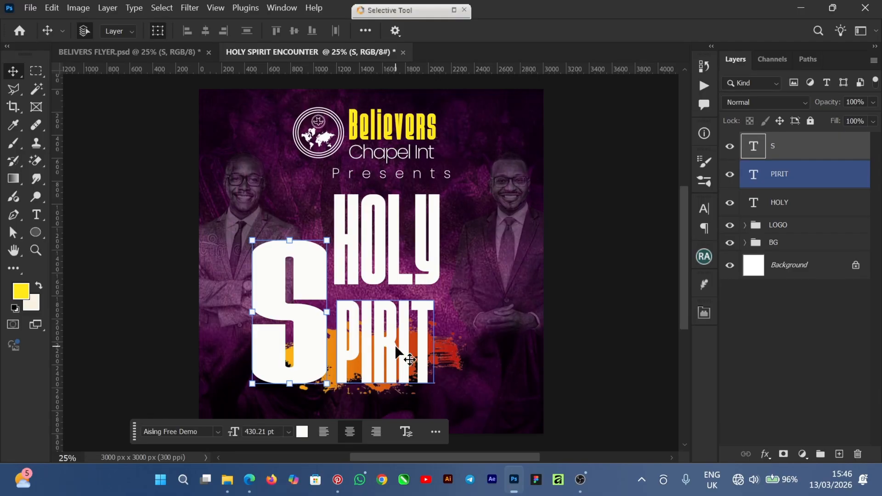
Widen the PIRIT heading to 113.39% horizontally, keeping its height at 100%
left_click(382, 345)
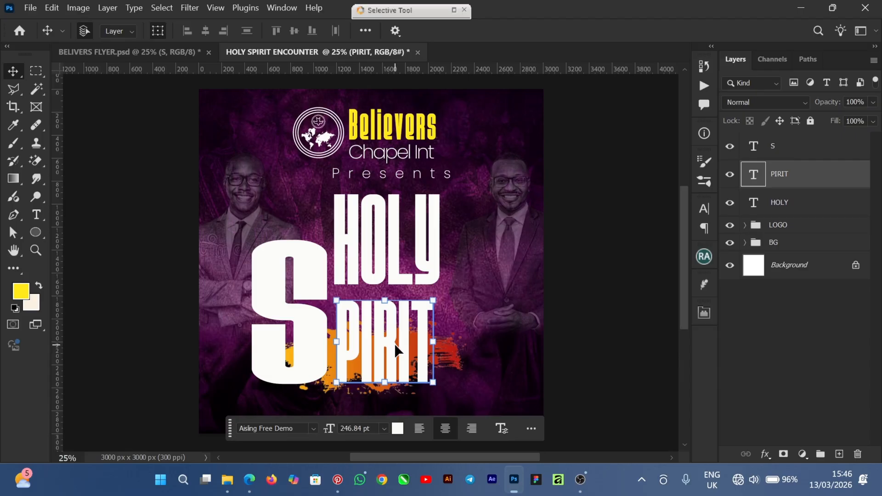
left_click_drag(435, 341, 448, 344)
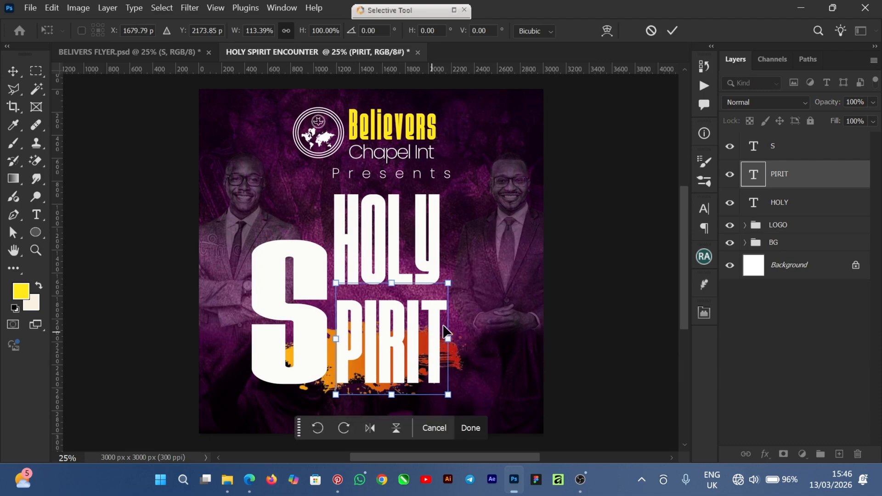
left_click(674, 31)
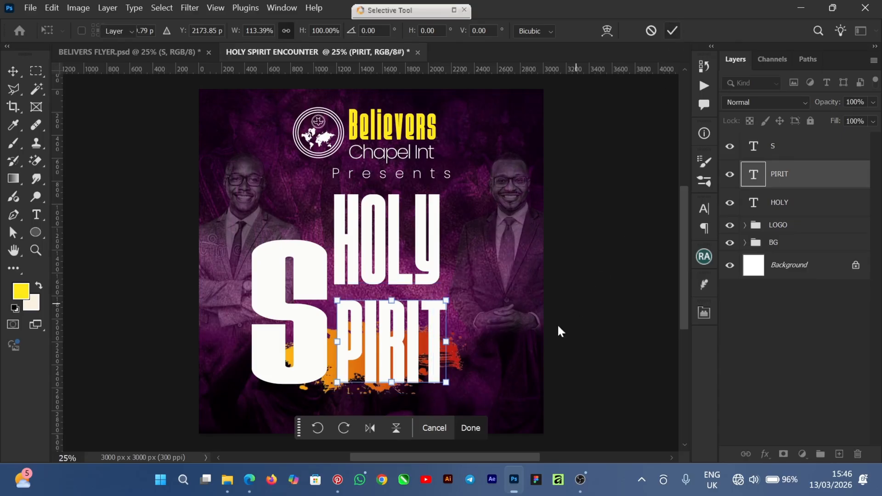
Show the character settings and move PIRIT so it lines up with HOLY's left edge and the bottom of the S
left_click(704, 204)
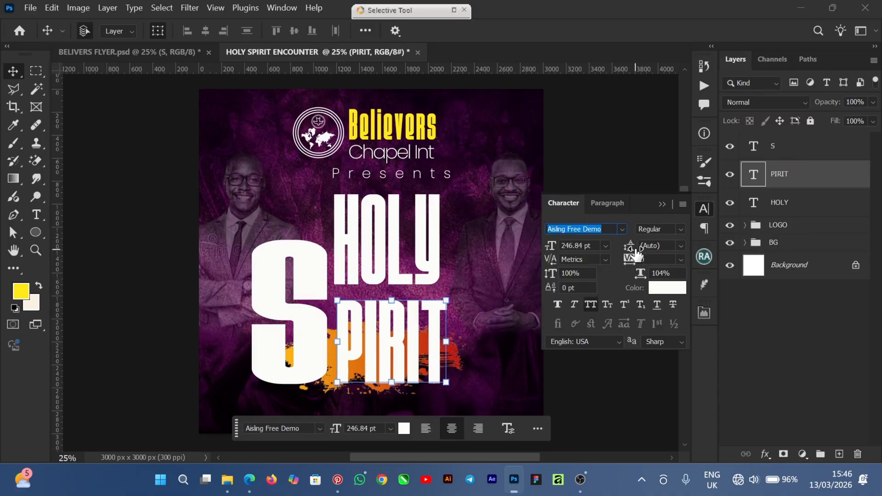
left_click(410, 322)
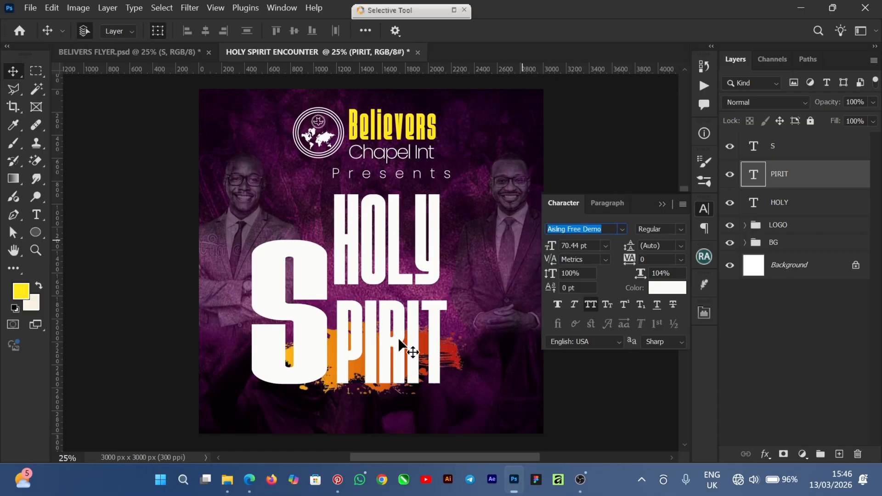
left_click_drag(398, 337, 399, 340)
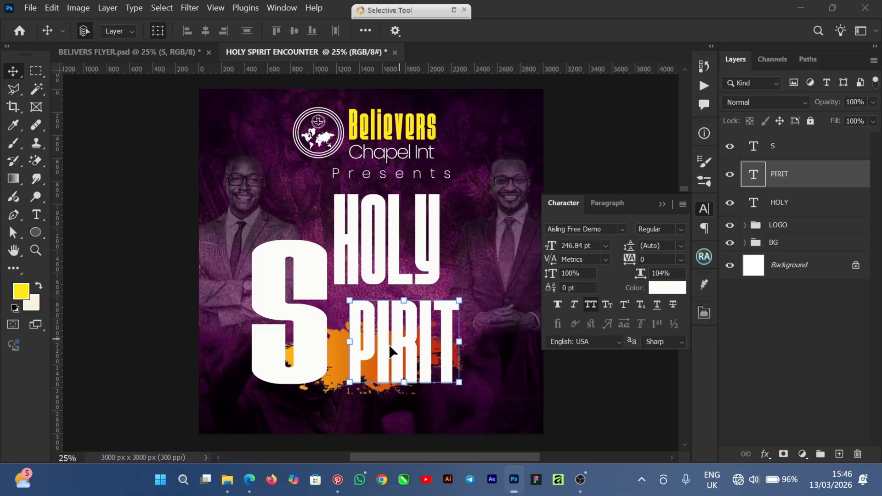
mouse_move(390, 347)
left_mouse_down()
mouse_move(404, 345)
mouse_move(394, 354)
left_mouse_up()
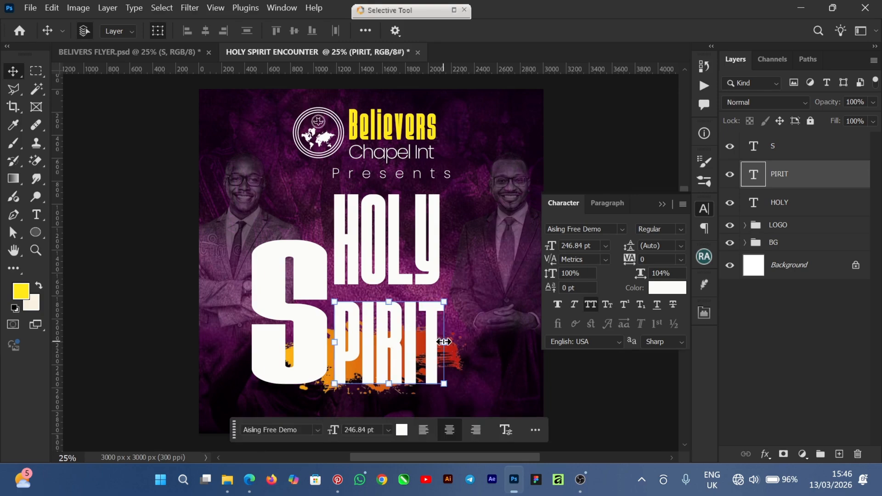
Try scaling PIRIT up to 112.21% in both width and height, and undo the scaling
left_click_drag(443, 342, 443, 343)
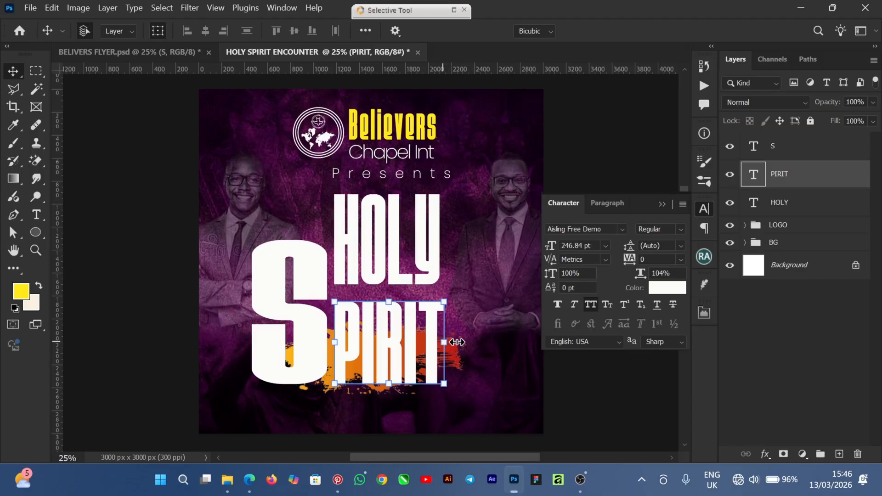
left_click_drag(456, 342, 457, 342)
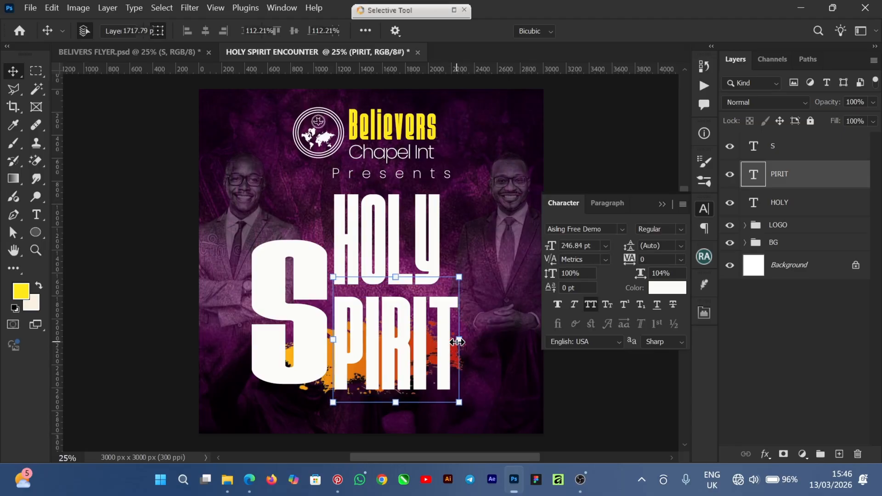
key("ctrl+z")
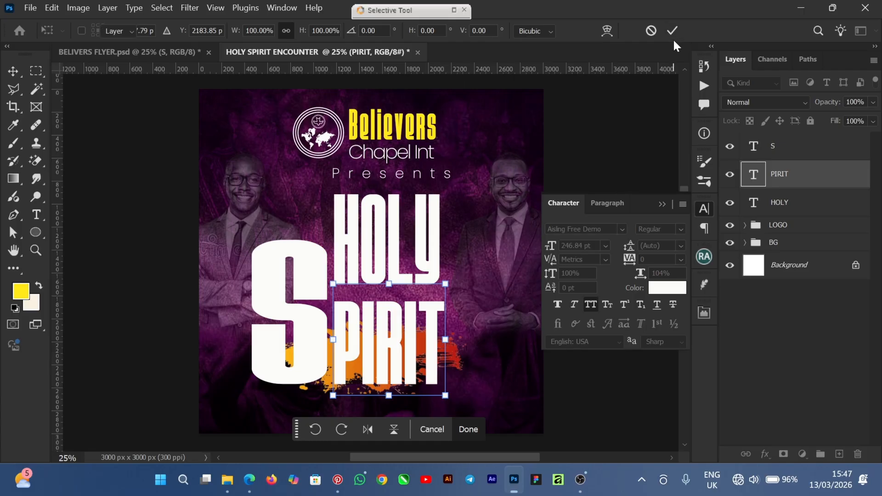
left_click(672, 29)
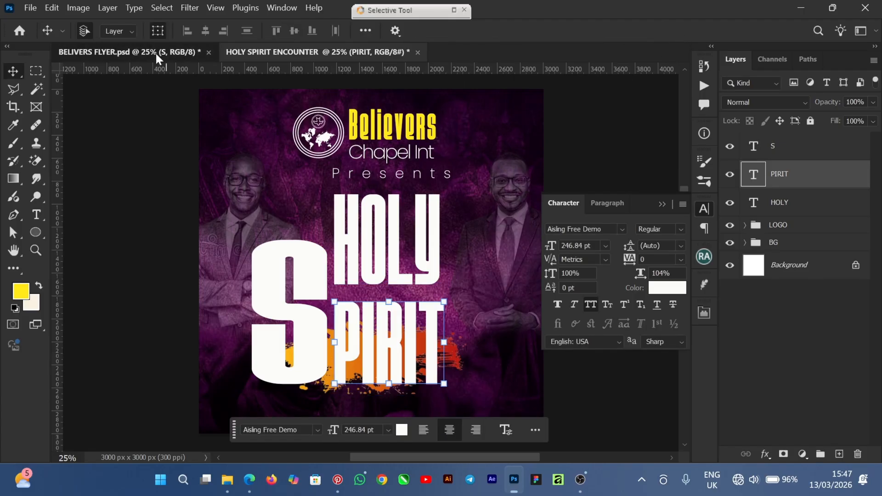
Collapse the character settings, examine the PIRIT and S layers in BELIVERS FLYER.psd, and return to the HOLY SPIRIT ENCOUNTER document
left_click(157, 55)
left_click(661, 204)
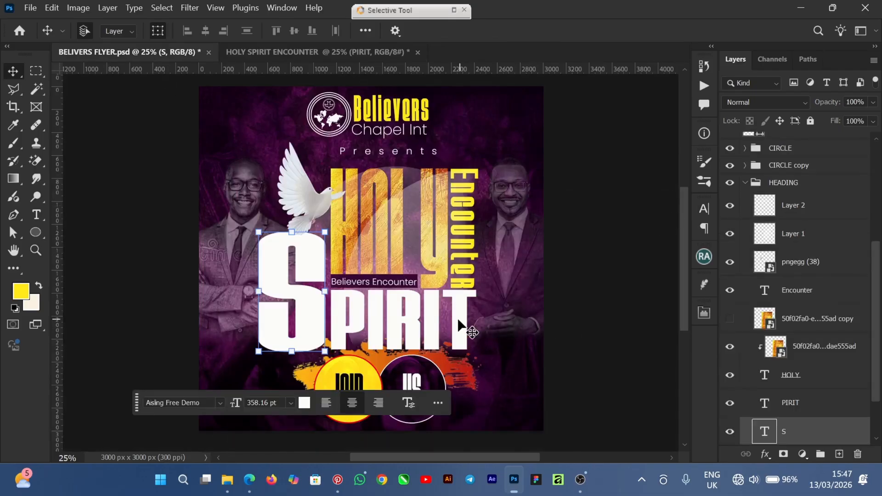
left_click(464, 326)
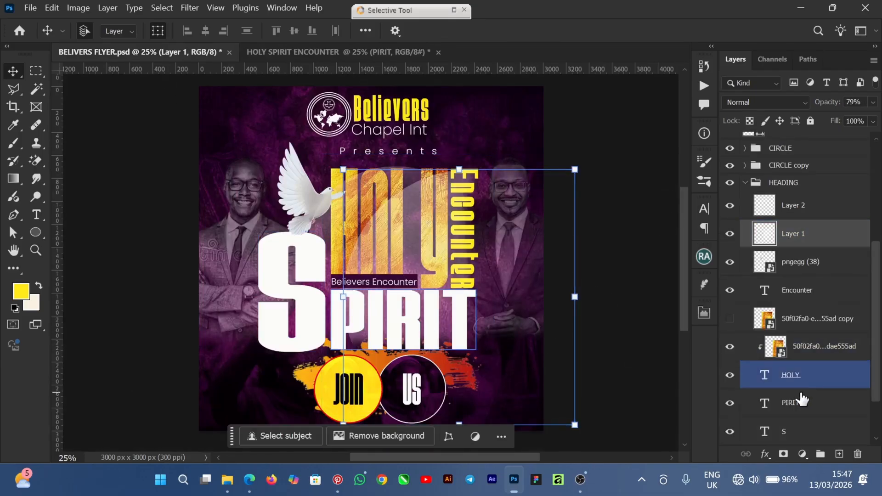
left_click(796, 403)
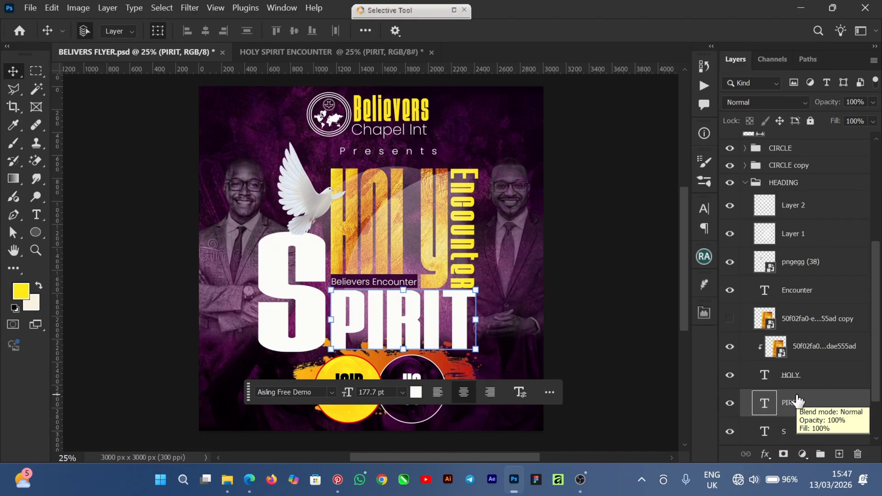
left_click(305, 299)
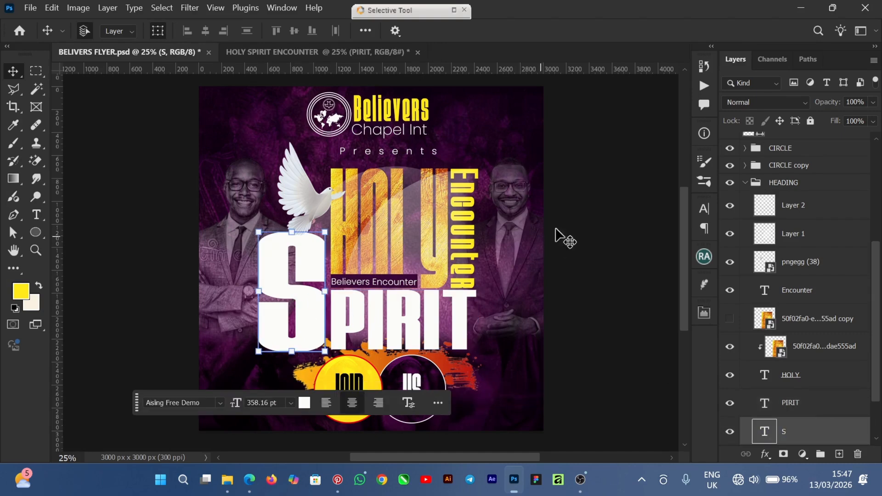
left_click(271, 53)
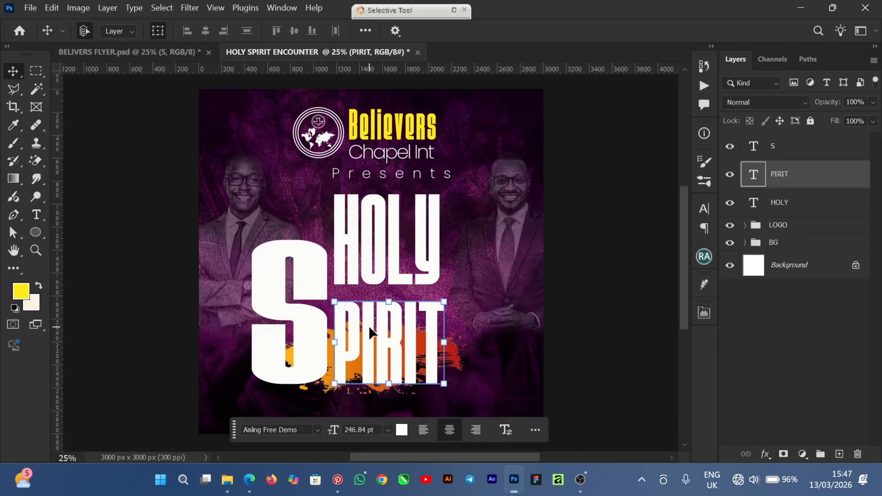
Hide the PIRIT layer, duplicate the S over its place and replace the duplicate's text with PIRIT
left_click(730, 175)
left_click(308, 328)
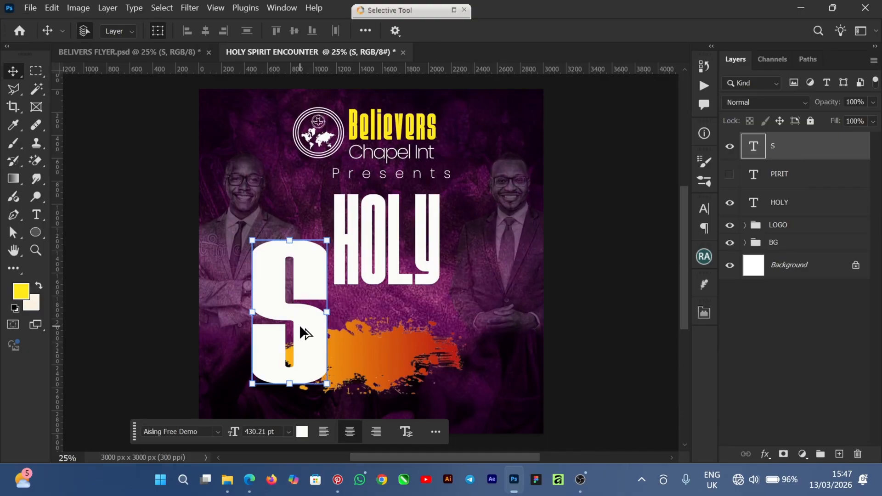
left_click_drag(300, 321, 423, 341)
double_click(423, 341)
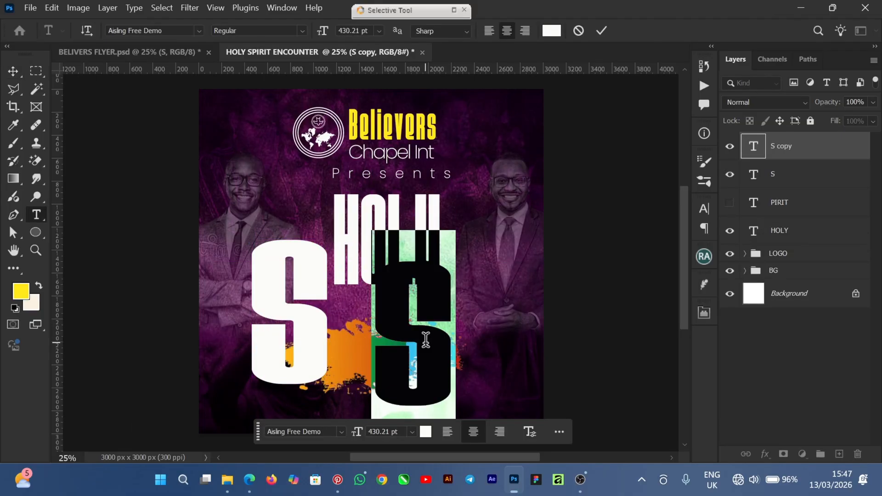
type("SPIRI")
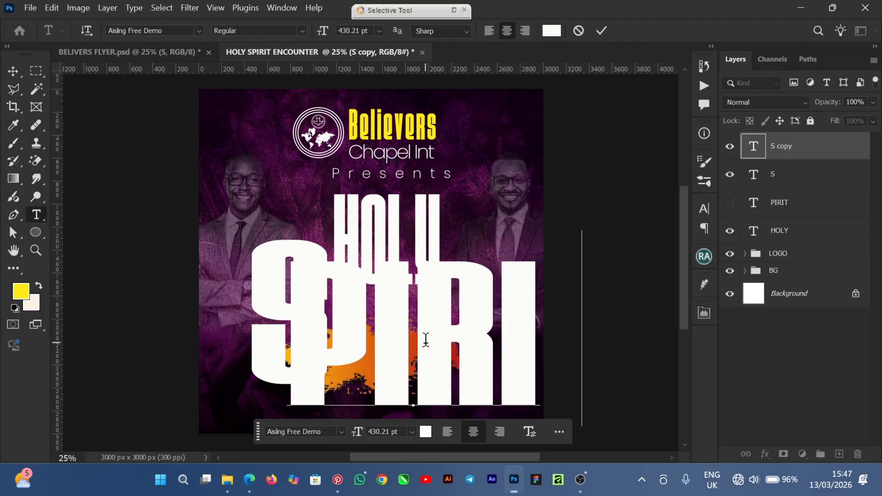
type("T")
left_click(603, 28)
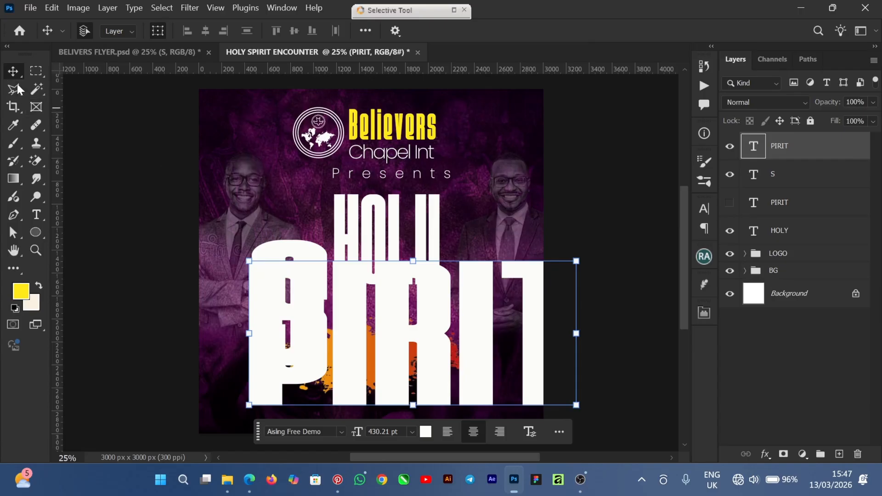
Scale the new PIRIT to 42.70% width and 47.27% height, and place it beside the lower half of the S, under HOLY
left_click_drag(577, 262, 413, 328)
left_click_drag(358, 340, 445, 346)
left_click_drag(498, 290, 465, 299)
mouse_move(403, 366)
left_mouse_down()
mouse_move(404, 358)
mouse_move(404, 383)
left_mouse_up()
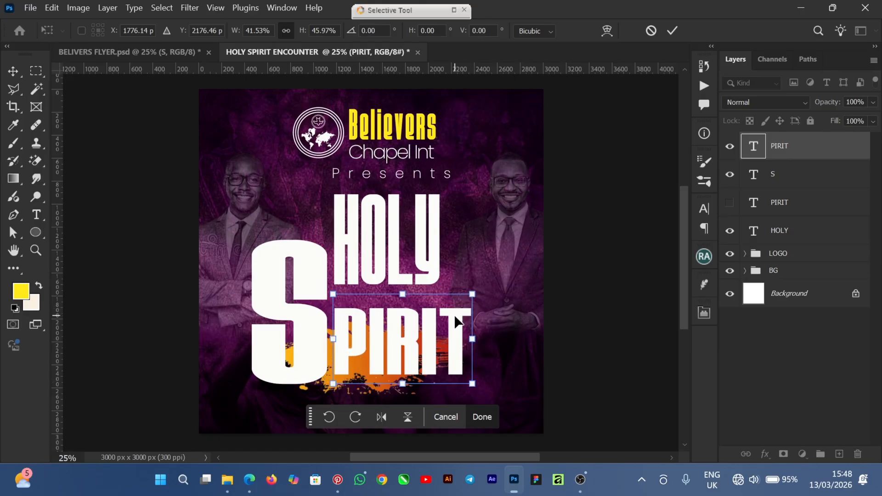
left_click_drag(474, 293, 477, 291)
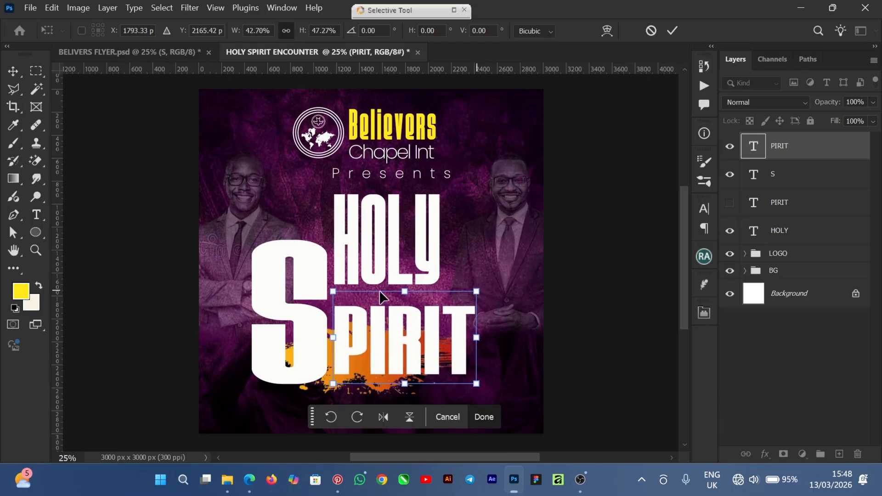
left_click_drag(333, 292, 335, 294)
left_click(672, 31)
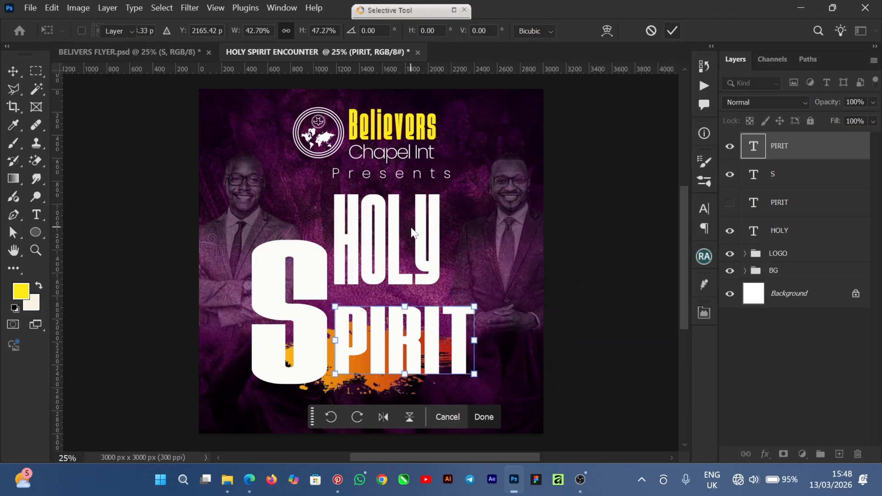
Align the left edges of HOLY and the new PIRIT, and deselect them
left_click(369, 236)
left_click(366, 233, "shift")
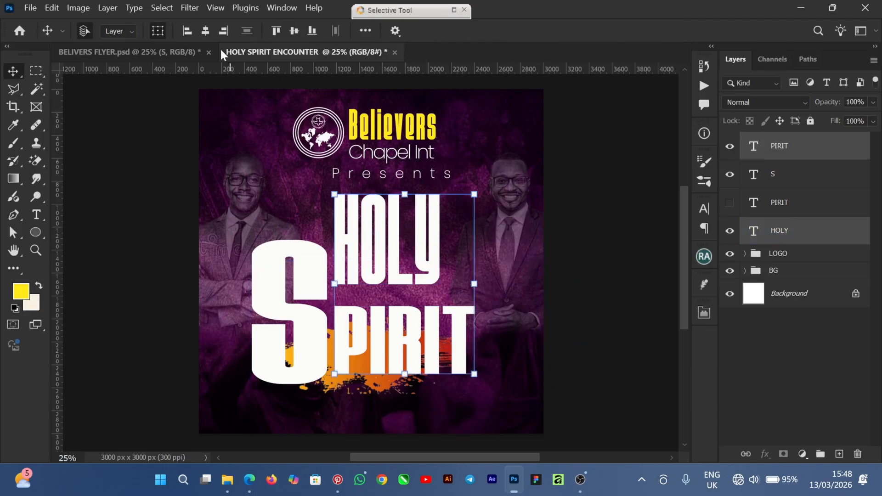
left_click(188, 32)
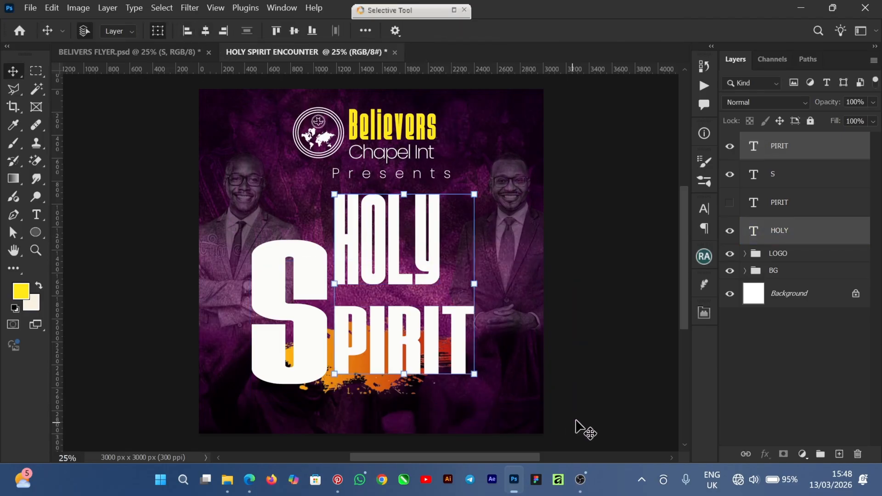
left_click(611, 343)
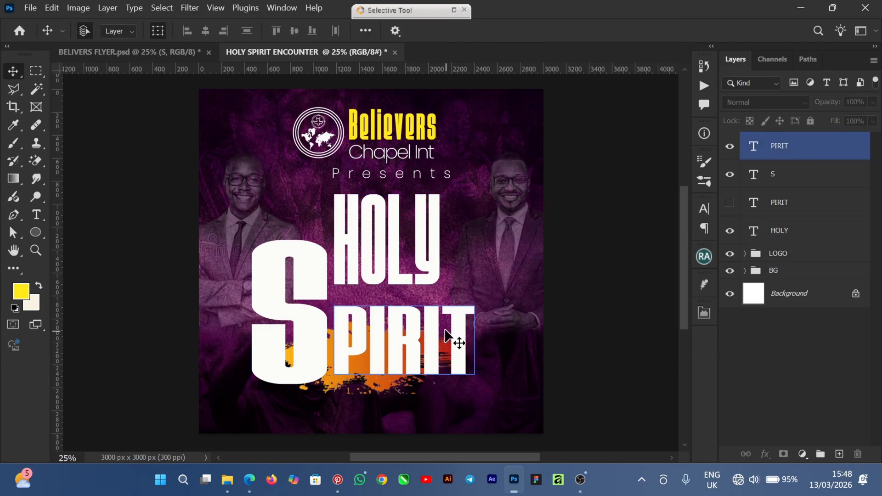
Nudge HOLY down about 56 px to narrow the gap above PIRIT, and deselect it
left_click(400, 279)
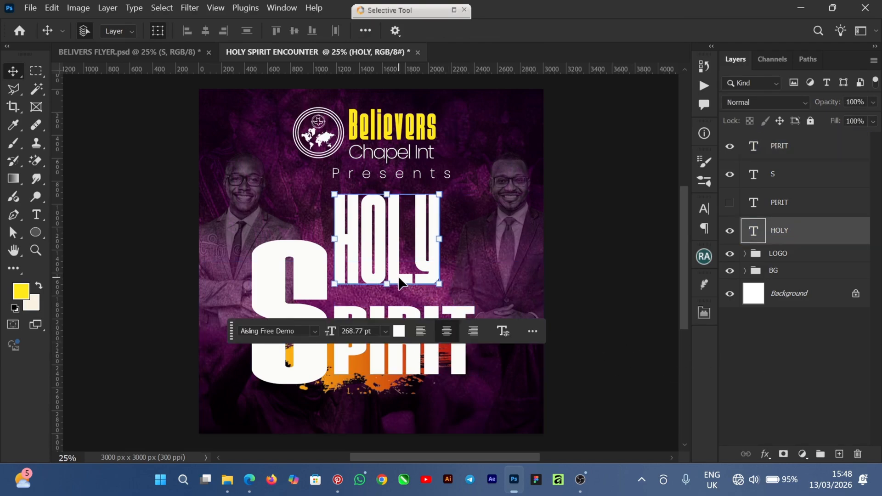
key("shift+Down")
key("shift+Down")
key("shift+Down")
key("shift+Down")
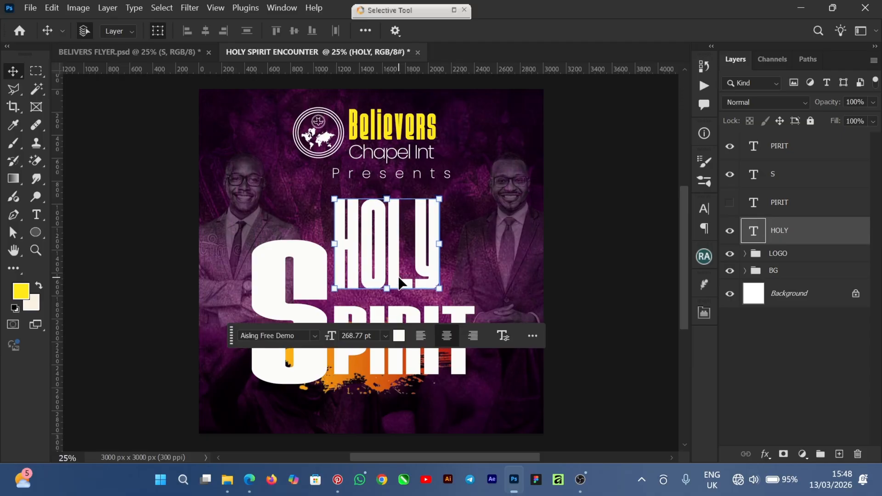
key("shift+Down")
key("shift+Down")
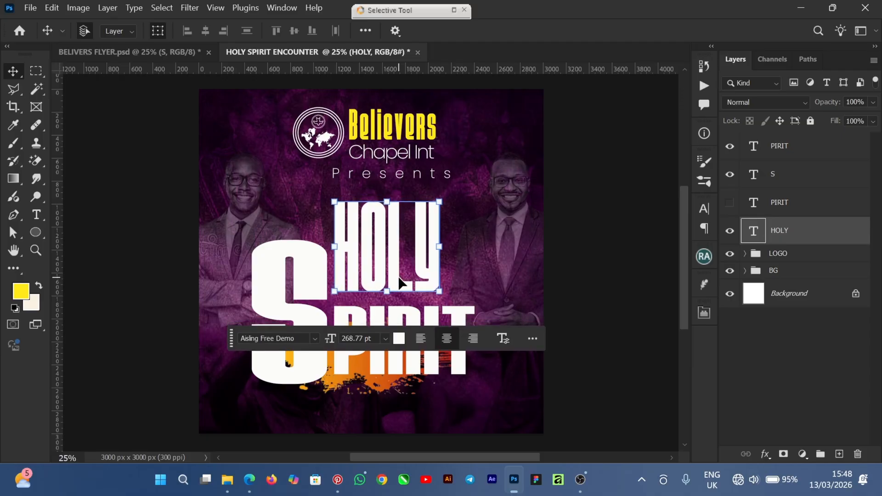
key("Up")
key("Up")
key("Up")
key("Up")
key("Up")
key("Up")
key("Down")
key("Down")
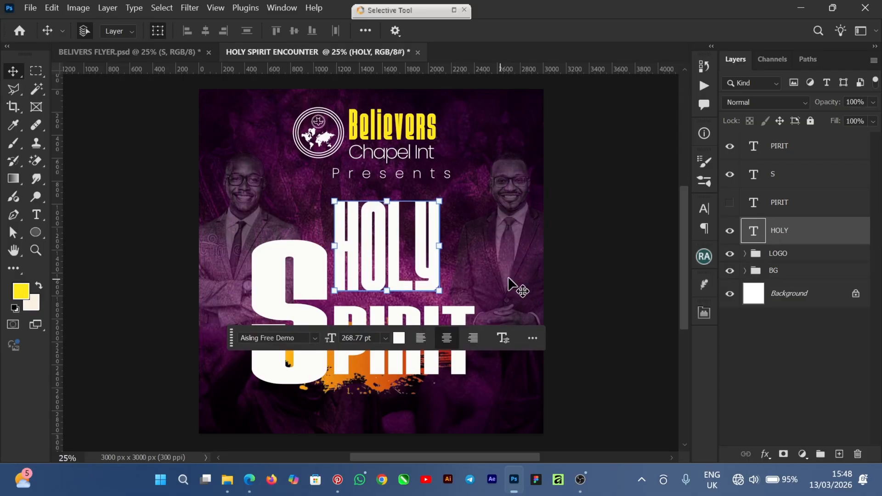
left_click(651, 274)
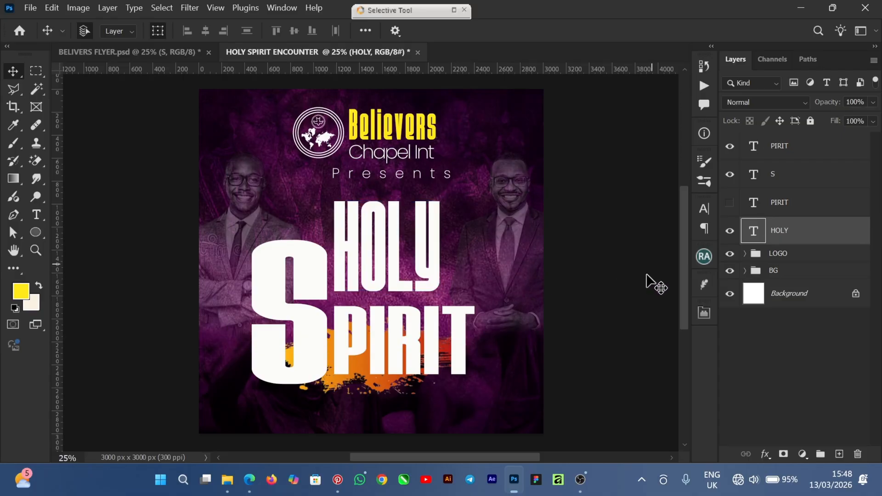
Compare the HOLY and PIRIT heading with the BELIVERS FLYER reference and examine its vertical Encounter text, returning to HOLY SPIRIT ENCOUNTER with nothing selected
left_click(350, 355)
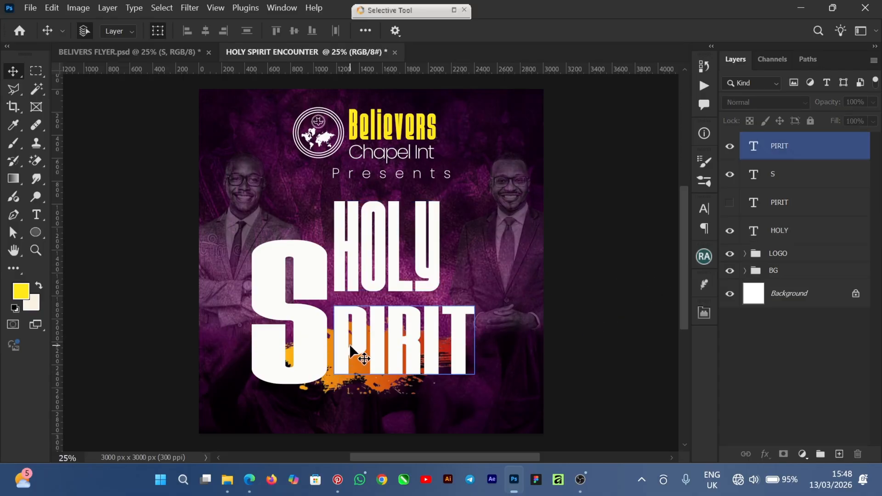
left_click(376, 289)
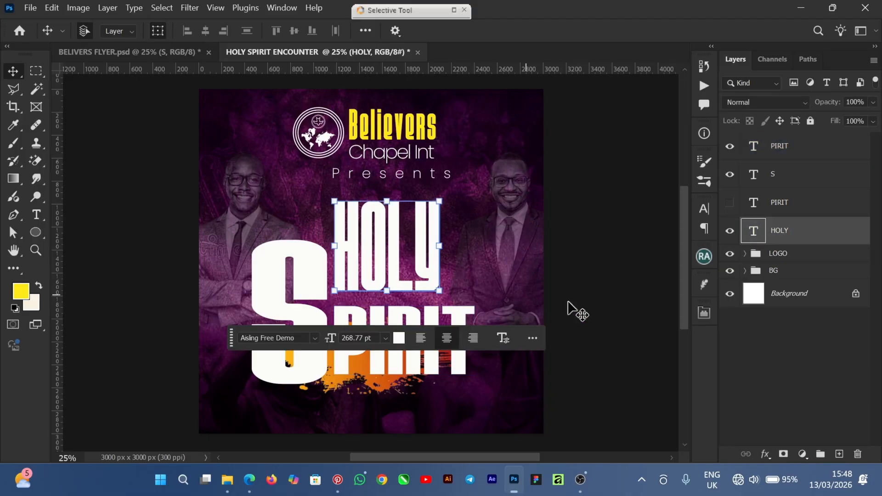
left_click(156, 48)
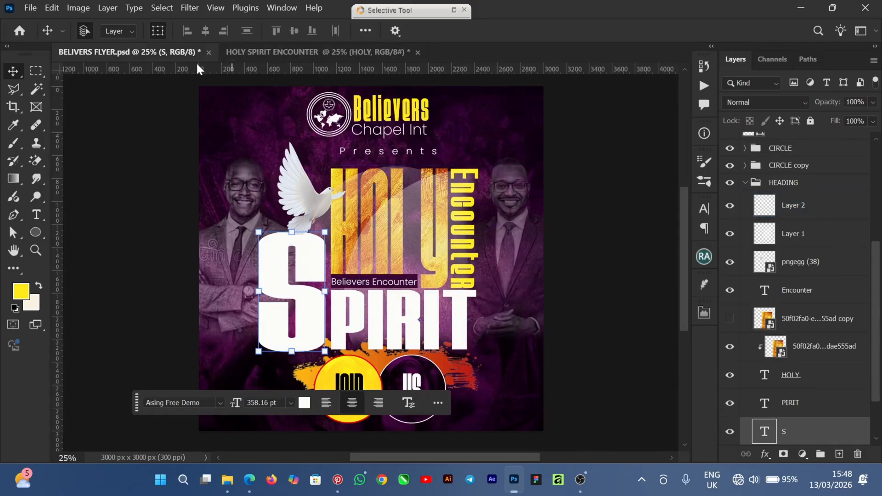
left_click(238, 52)
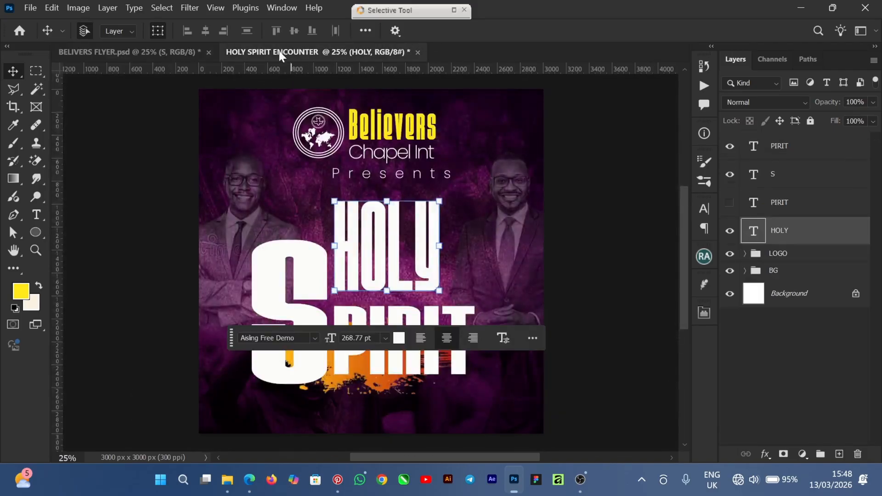
left_click(156, 49)
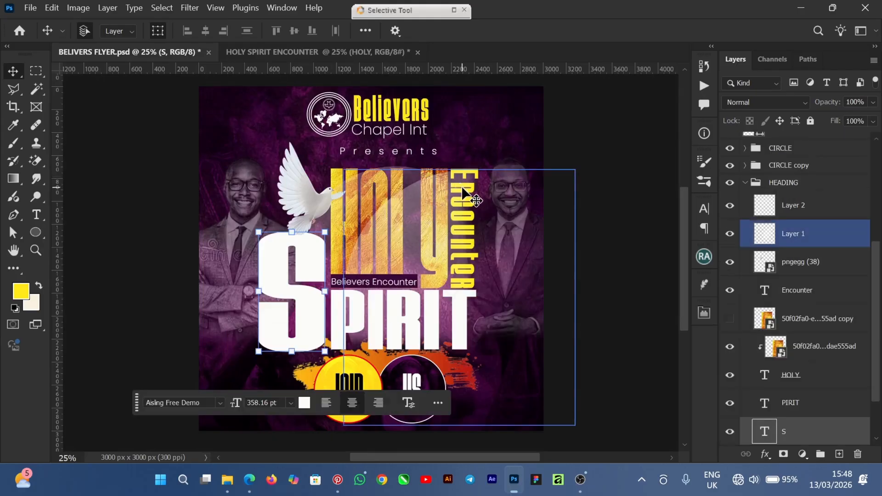
left_click(825, 298)
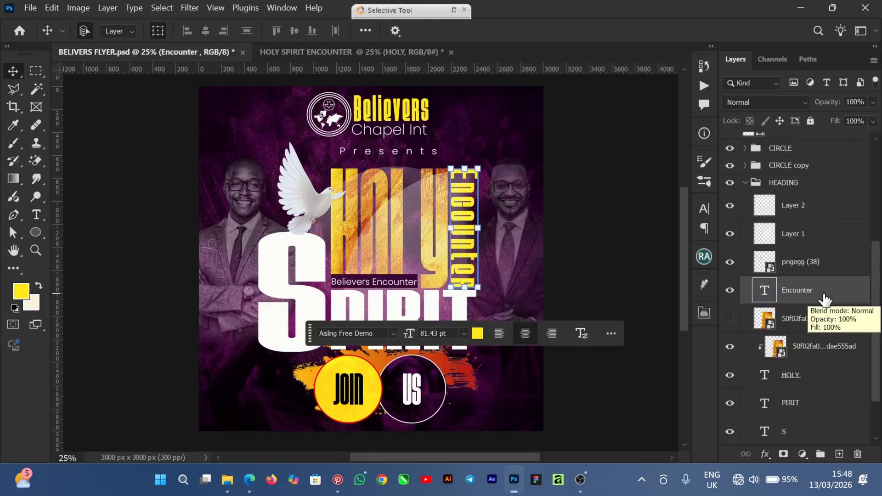
left_click(299, 52)
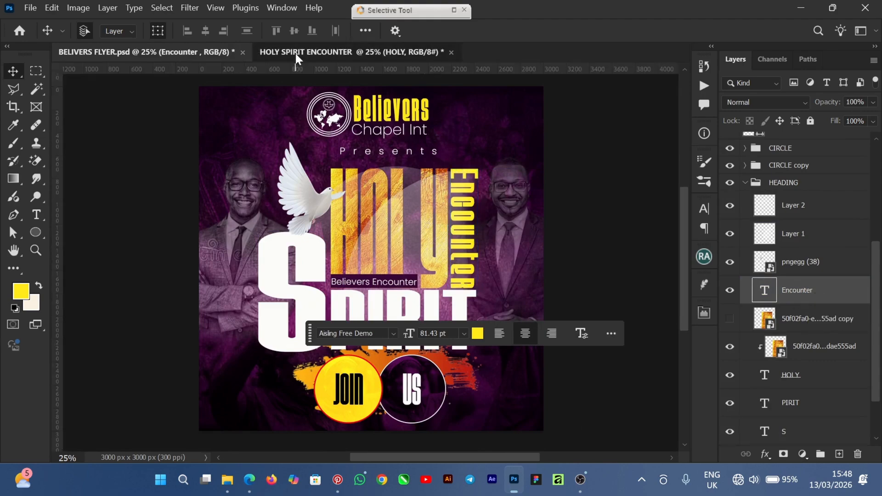
left_click(560, 254)
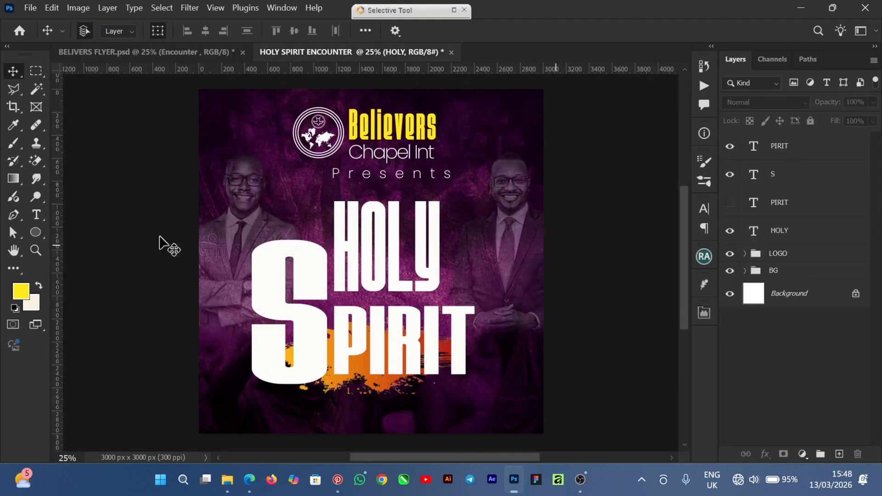
Add a new text layer reading Encounter beside the Y of HOLY
left_click(36, 214)
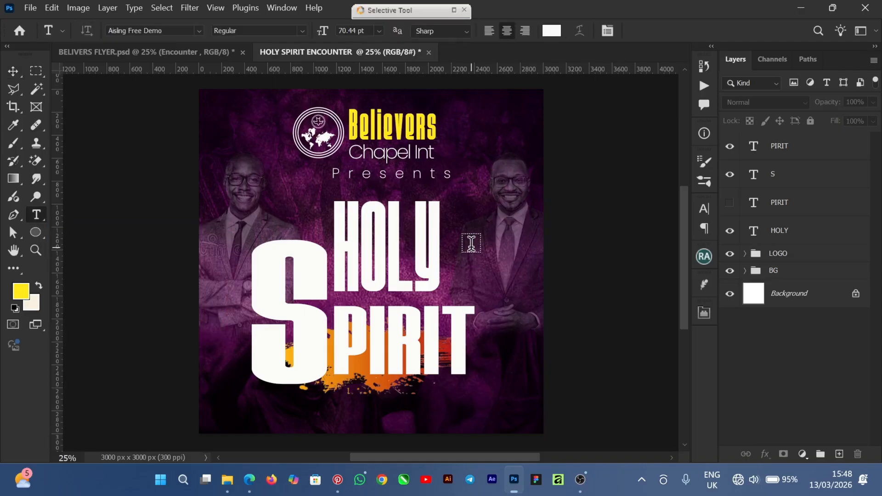
left_click(496, 251)
type("EN")
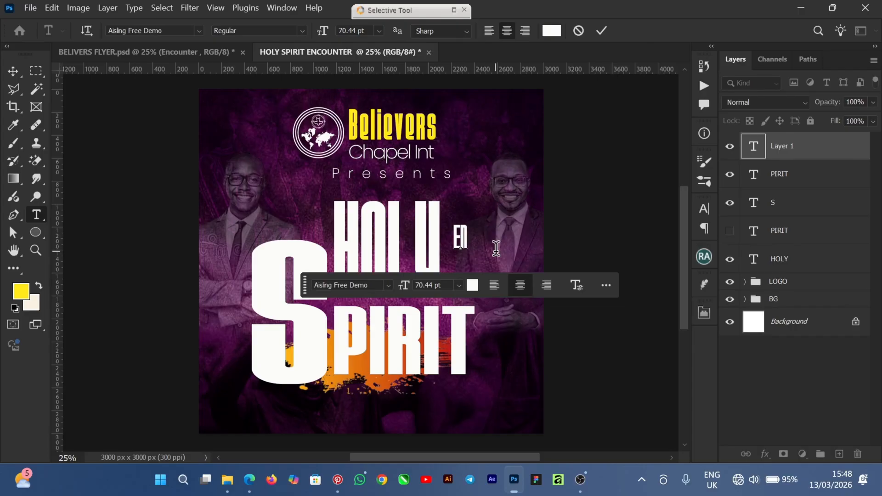
key("BackSpace")
type("ncoun")
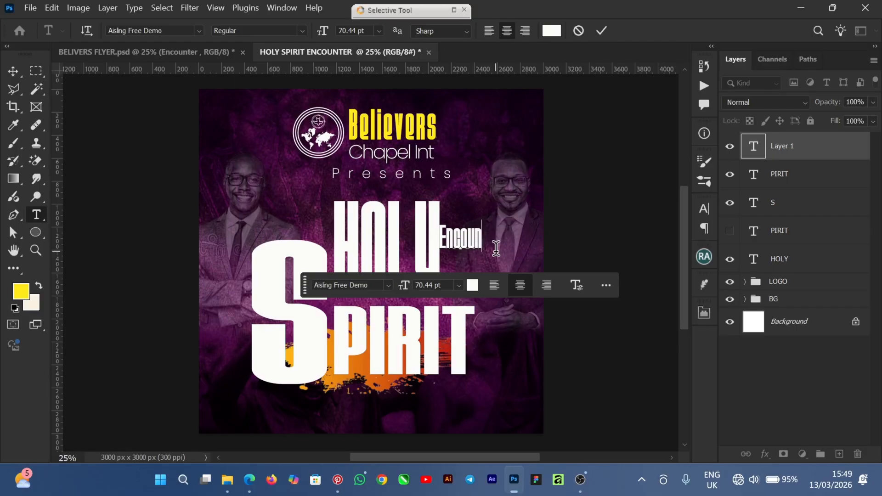
type("ter")
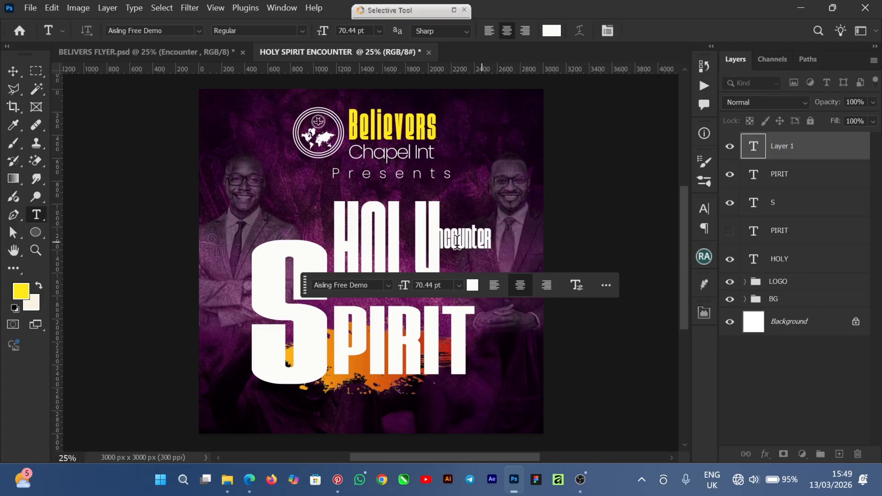
left_click(601, 31)
Move Encounter clear of HOLY's right side and scale it up proportionally to 132.55%
left_click(13, 71)
left_click_drag(481, 238, 501, 229)
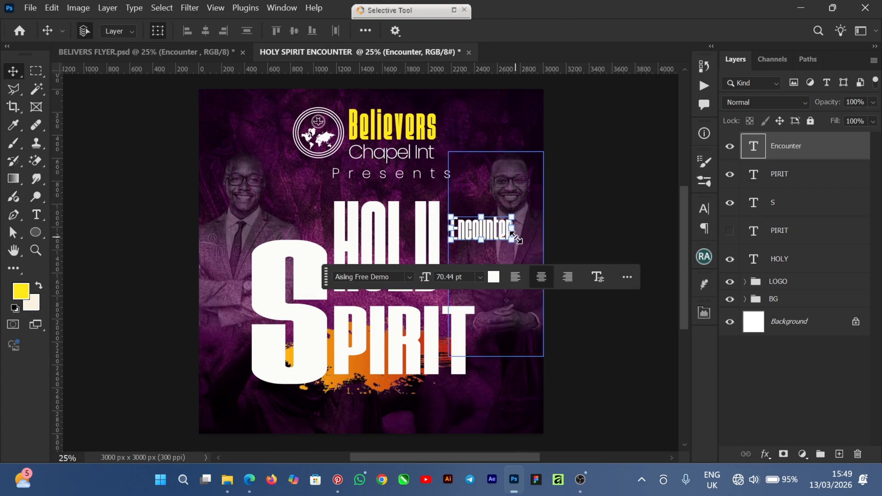
left_click_drag(514, 211, 533, 197)
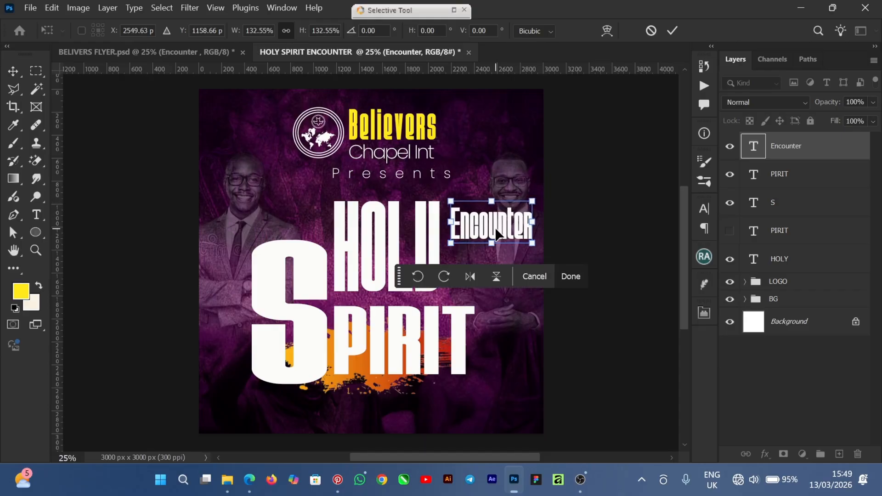
key("Return")
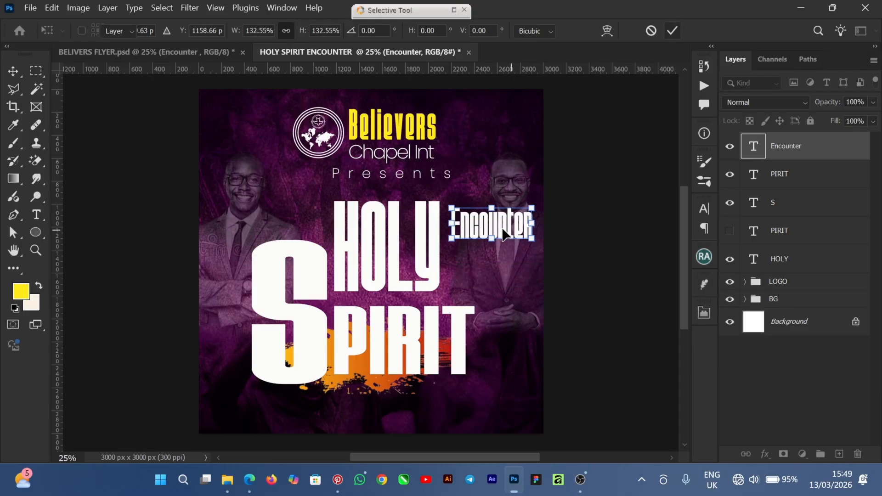
Rotate Encounter 90° clockwise and place it vertically, close beside the Y of HOLY
key("ctrl")
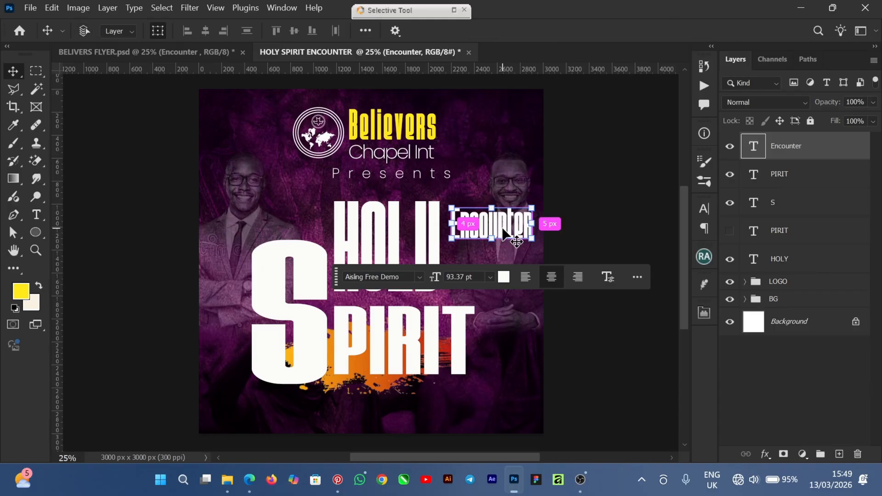
key("ctrl+t")
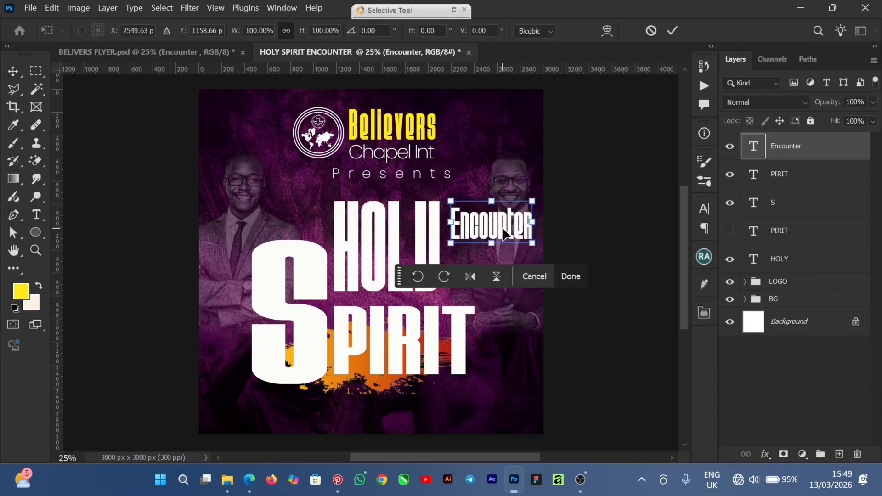
right_click(494, 222)
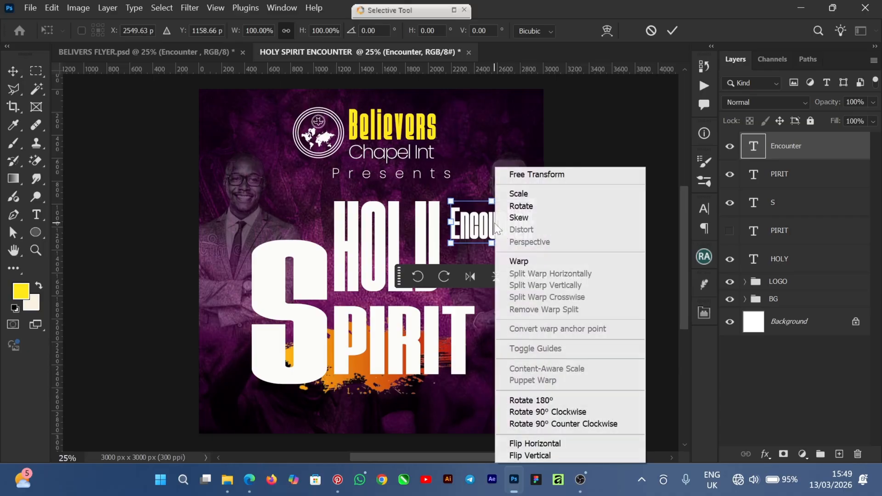
left_click(559, 412)
left_click_drag(495, 242, 466, 267)
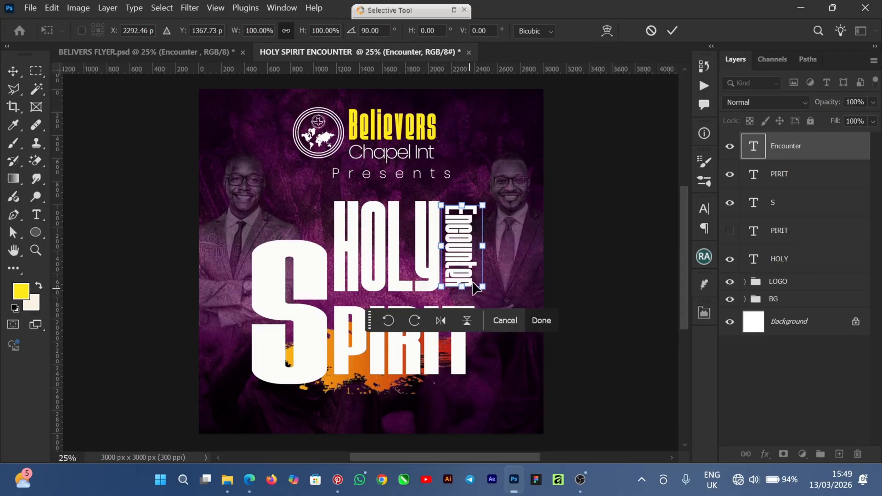
left_click(671, 30)
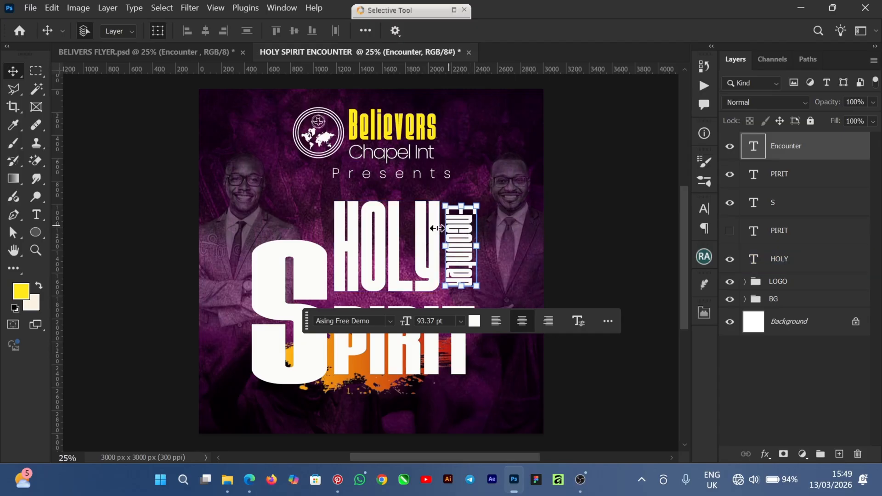
Align the top edges of Encounter and HOLY, and deselect them
left_click(423, 234, "shift")
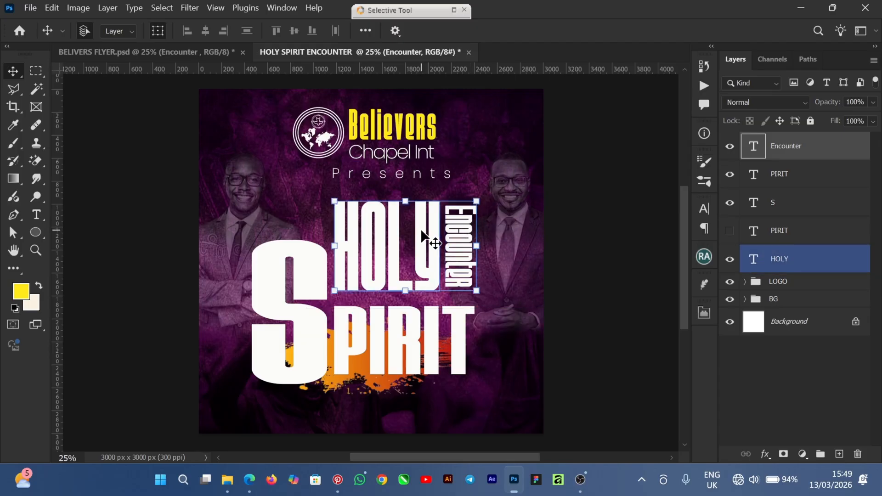
left_click(276, 29)
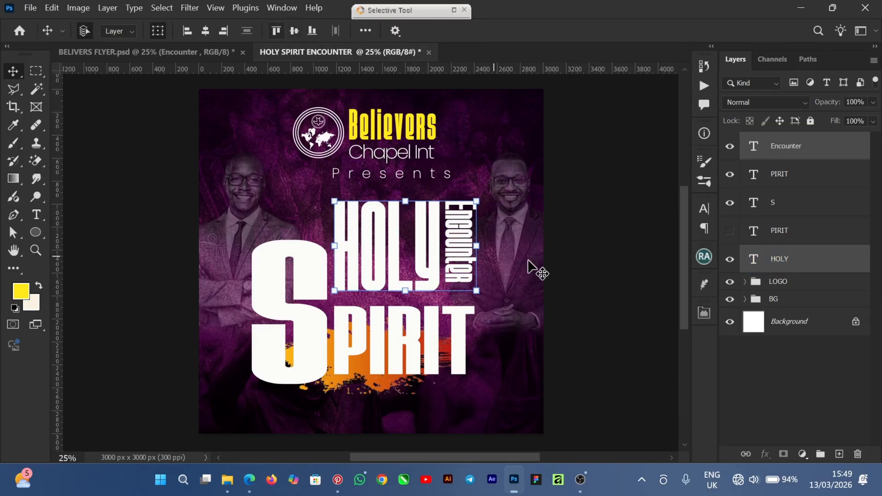
left_click(649, 212)
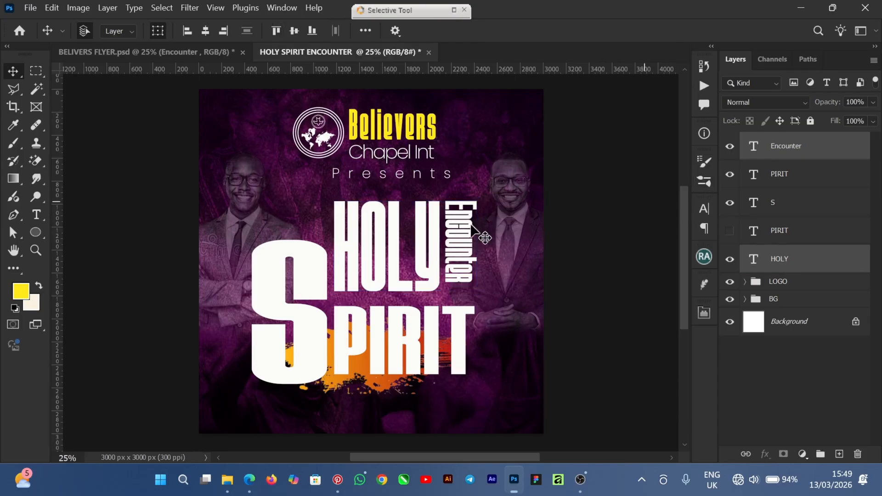
Set the tracking of the vertical Encounter text to 75
left_click(463, 239)
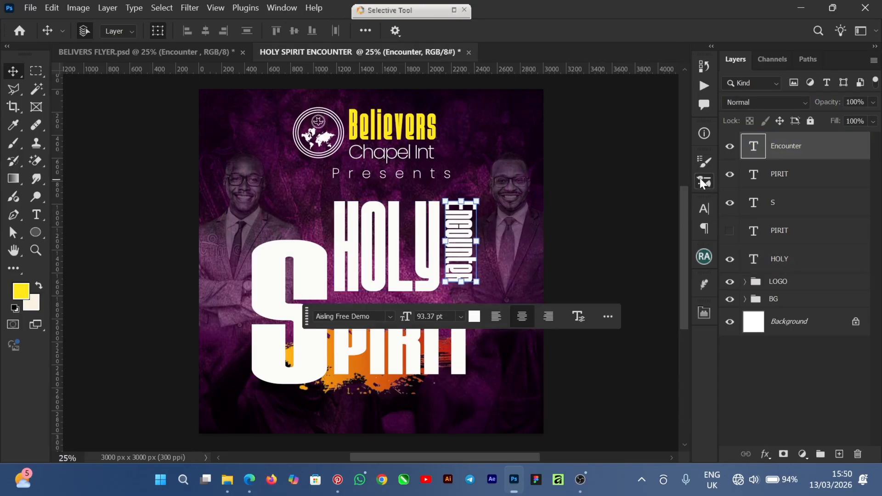
left_click(700, 210)
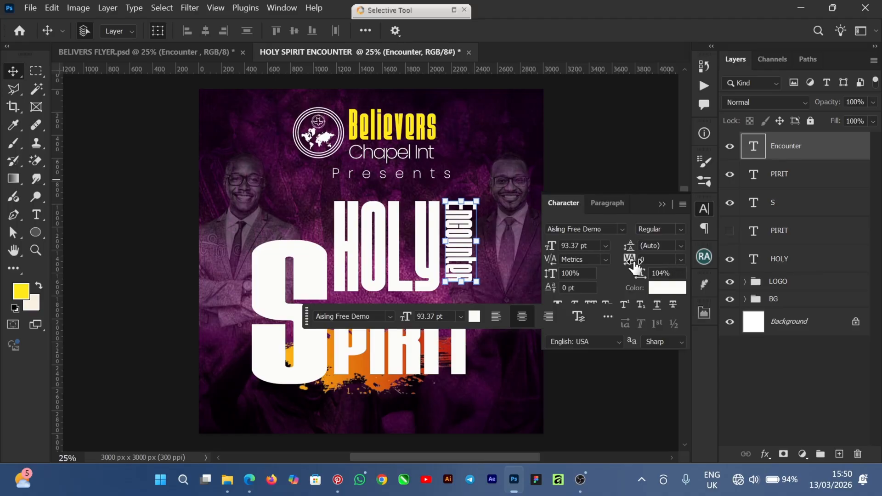
left_click(680, 259)
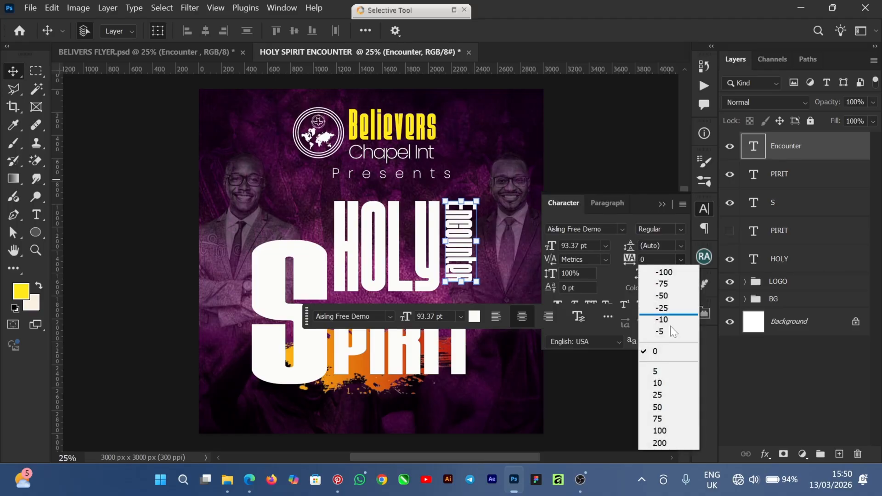
left_click(665, 420)
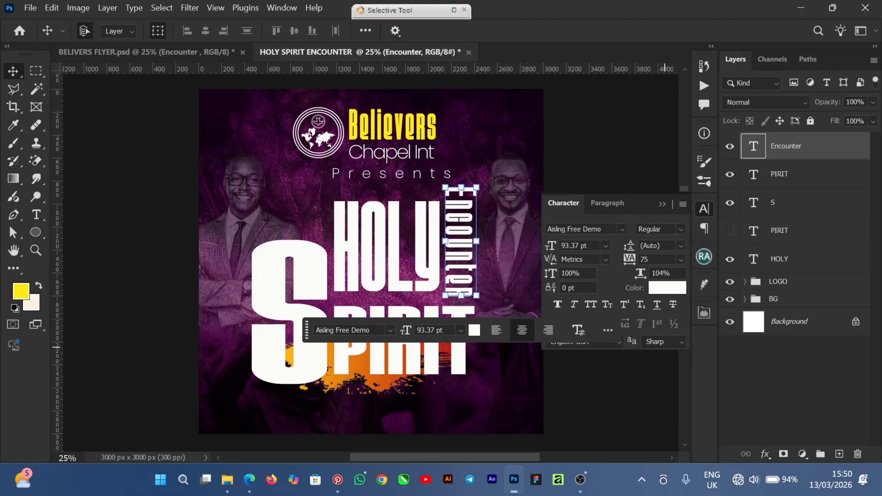
left_click(681, 259)
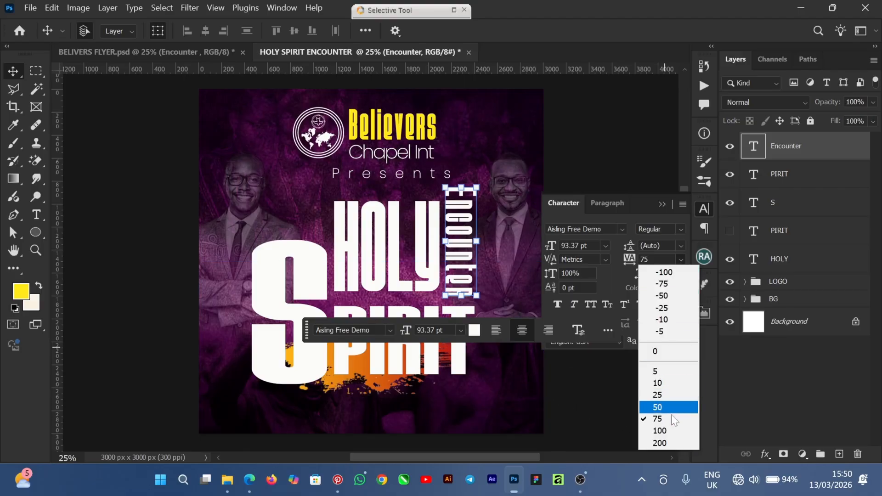
left_click(645, 245)
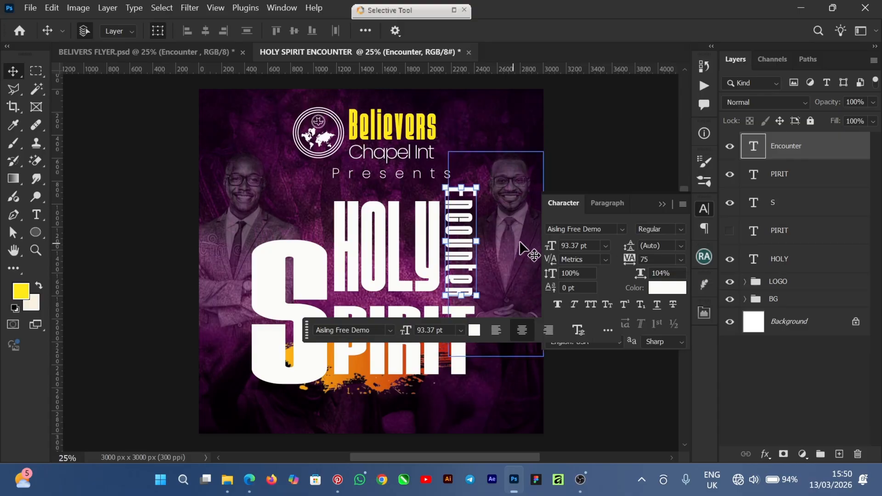
Set the tracking of the vertical Encounter text to 50 and reposition it just beside HOLY
left_click(637, 161)
double_click(463, 238)
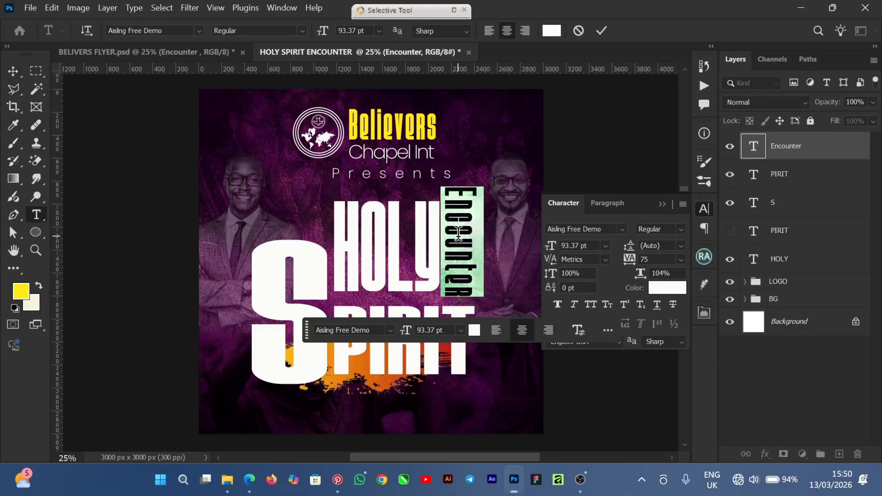
left_click(605, 34)
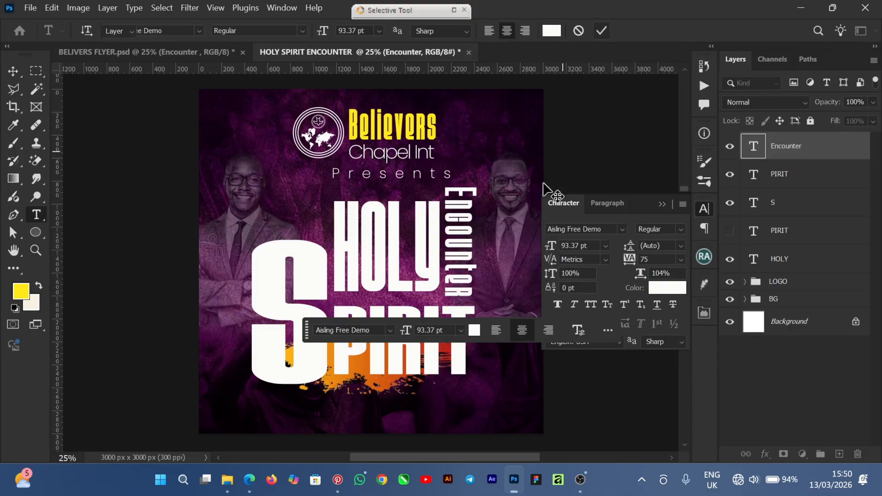
key("v")
left_click_drag(458, 244, 460, 255)
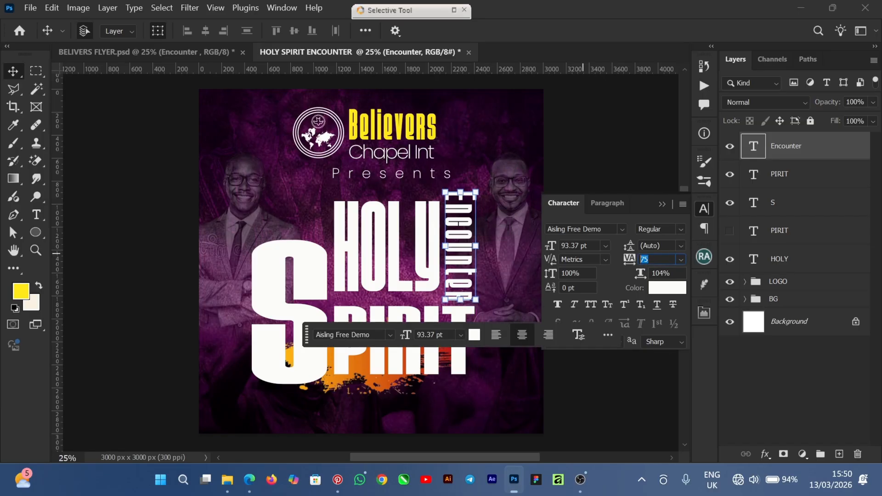
type("5")
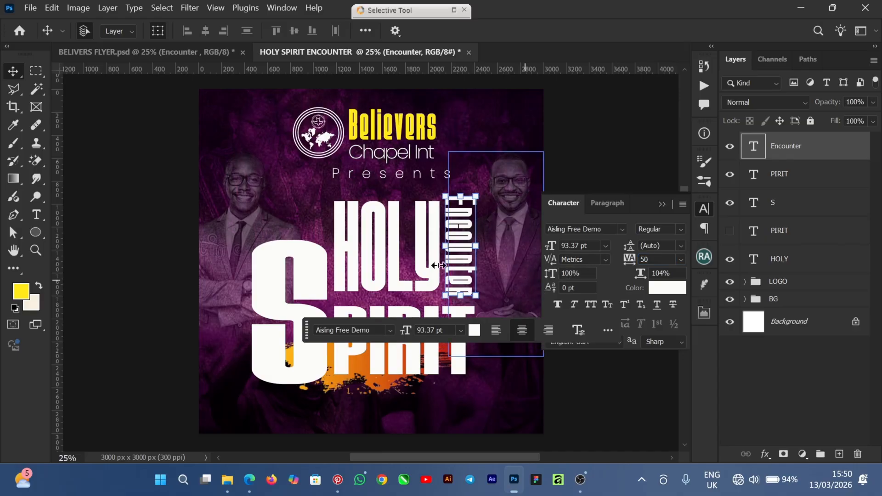
left_click_drag(453, 246, 453, 248)
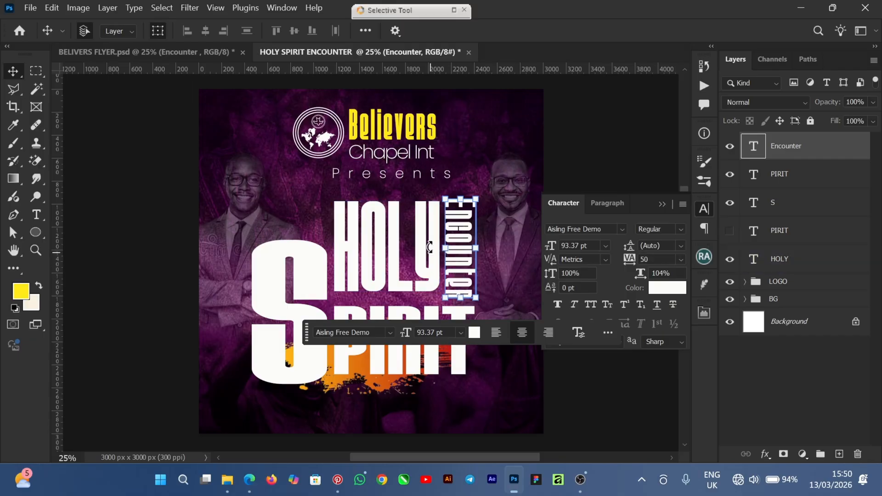
Align the top edges of HOLY and Encounter, and stretch HOLY downward to 103.66% of its height
left_click(428, 225, "shift")
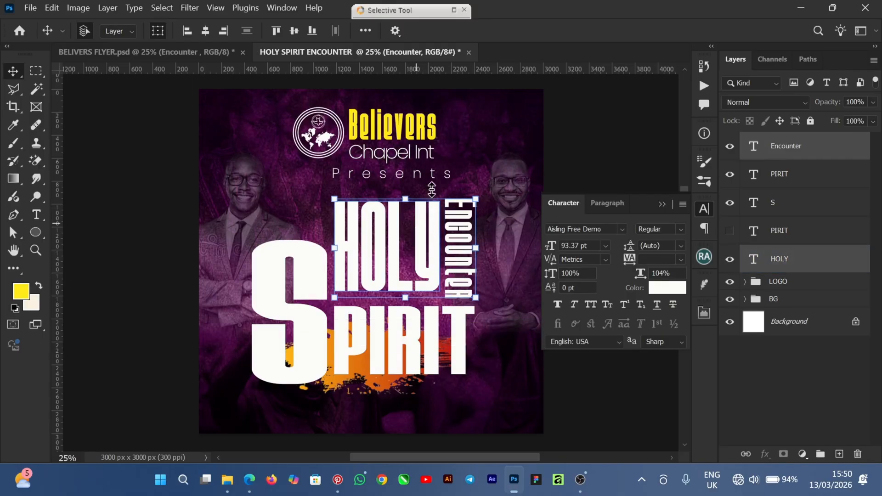
left_click(275, 31)
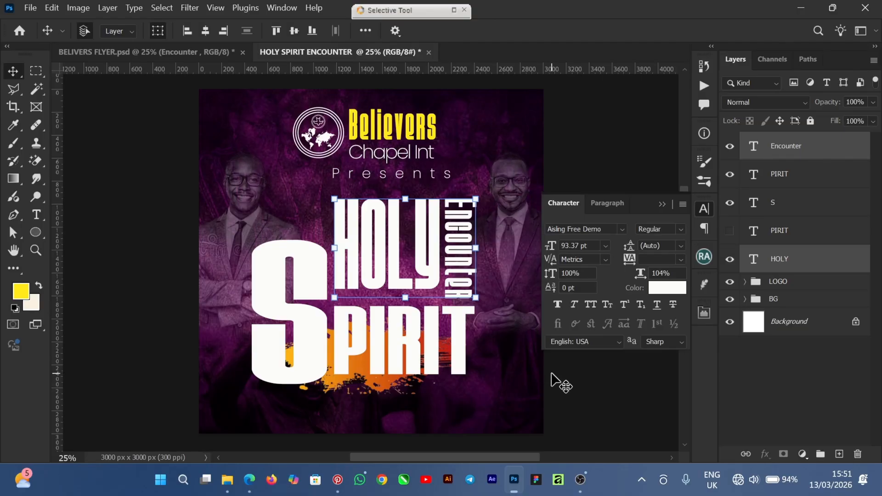
left_click(391, 267)
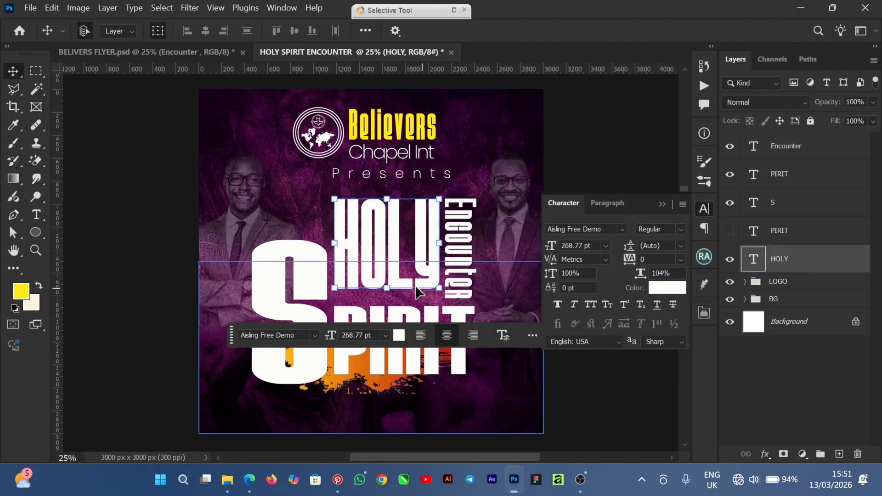
left_click_drag(389, 290, 386, 307)
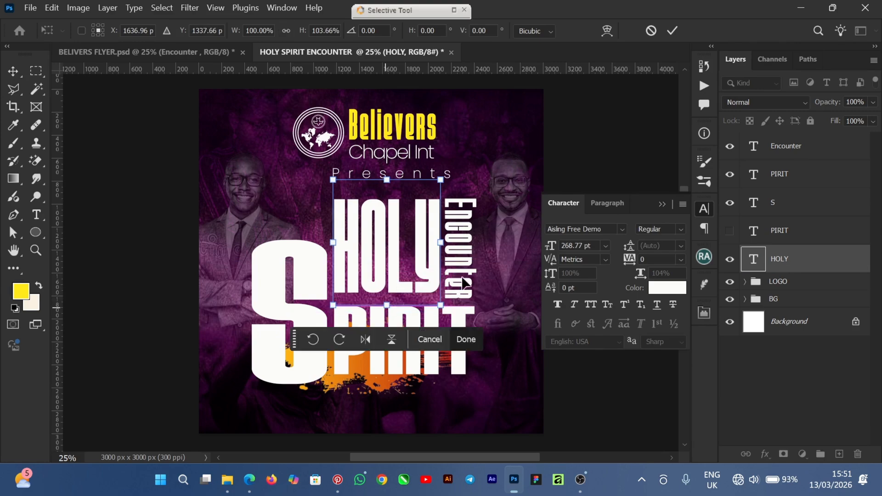
left_click(672, 30)
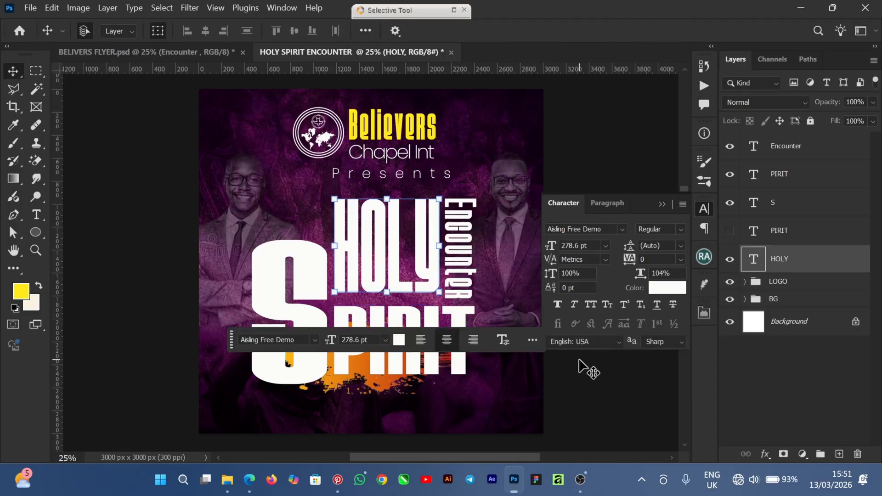
Check the Believers Encounter strip in BELIVERS FLYER.psd by toggling its text and rectangle layers, and return to the HOLY SPIRIT ENCOUNTER document
left_click(214, 54)
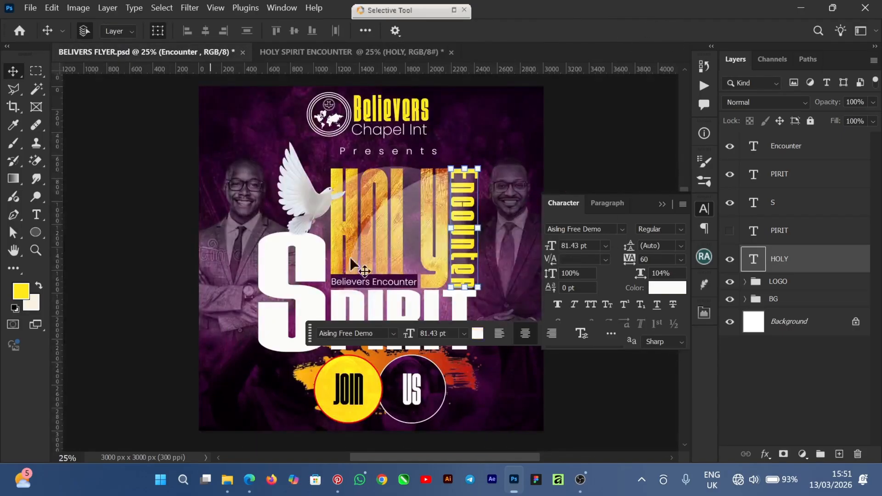
left_click(387, 282)
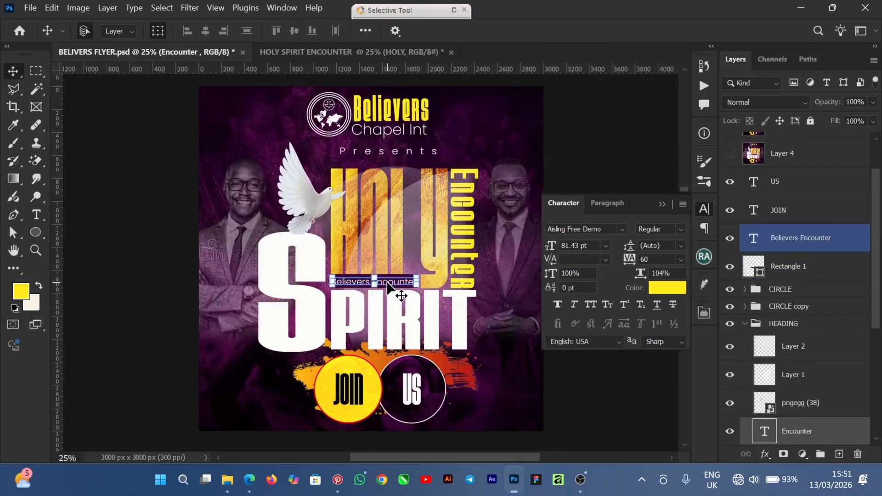
left_click(729, 237)
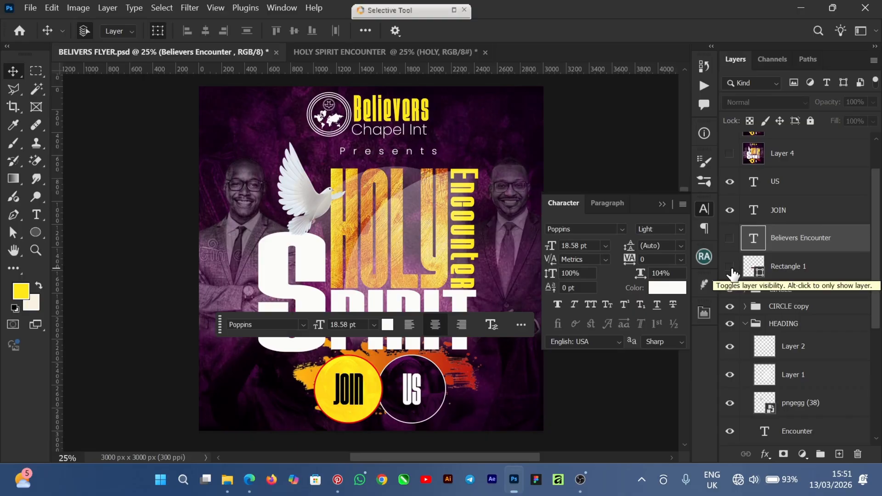
left_click(730, 238)
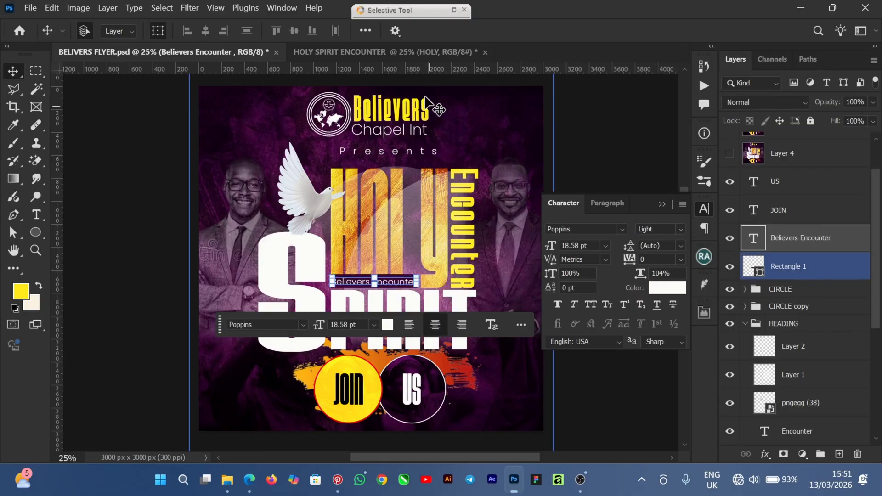
left_click(367, 53)
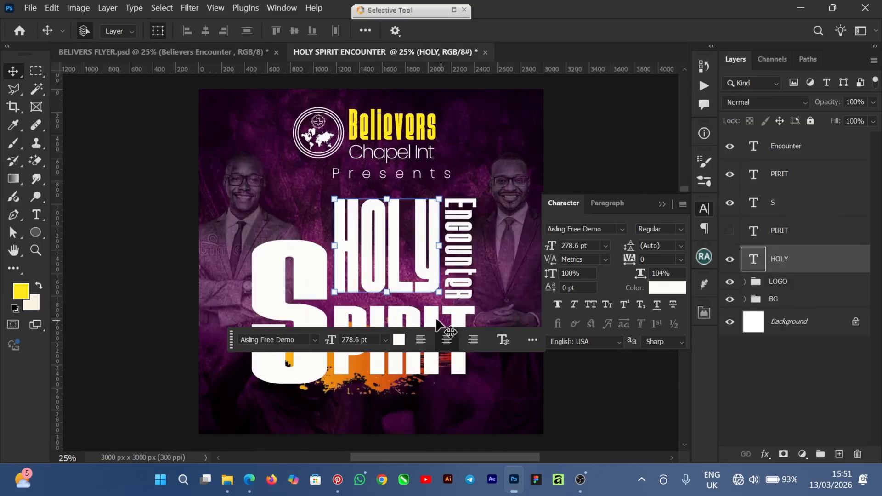
Move HOLY down closer to PIRIT and stretch it upward to 107.20% height to meet Encounter's top edge
left_click_drag(381, 255, 382, 264)
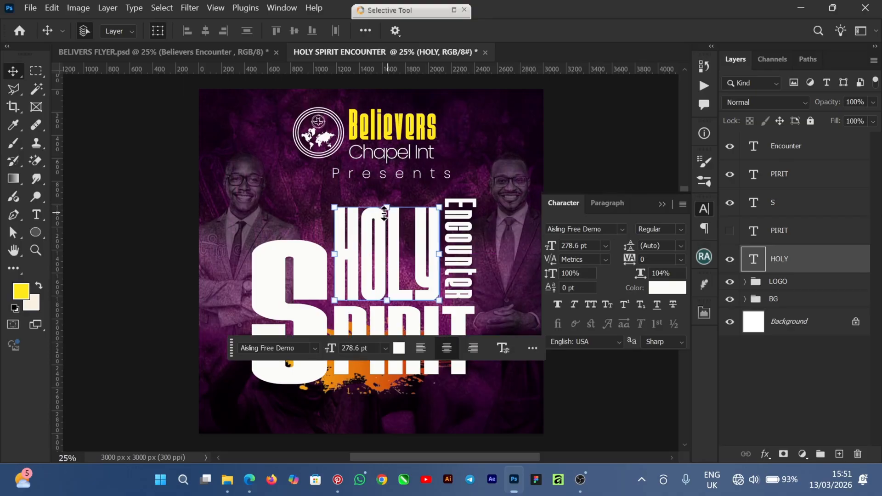
left_click_drag(388, 208, 386, 181)
key("ctrl+z")
left_click(673, 30)
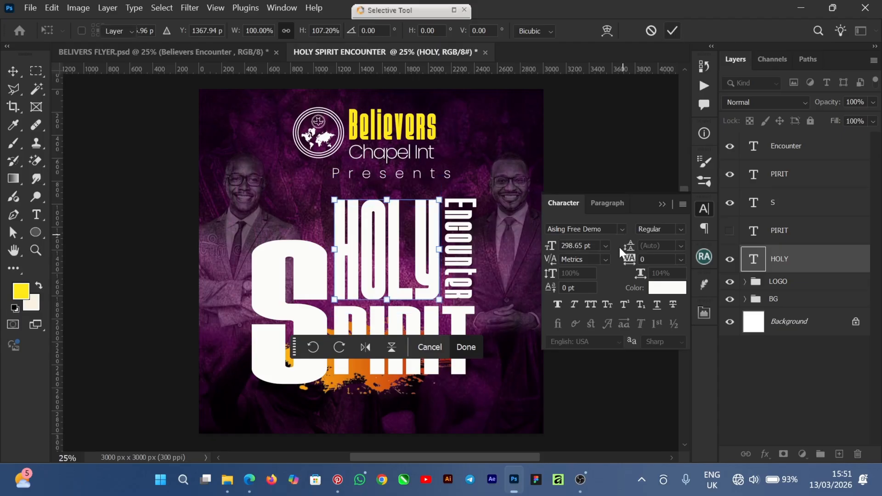
left_click(623, 401)
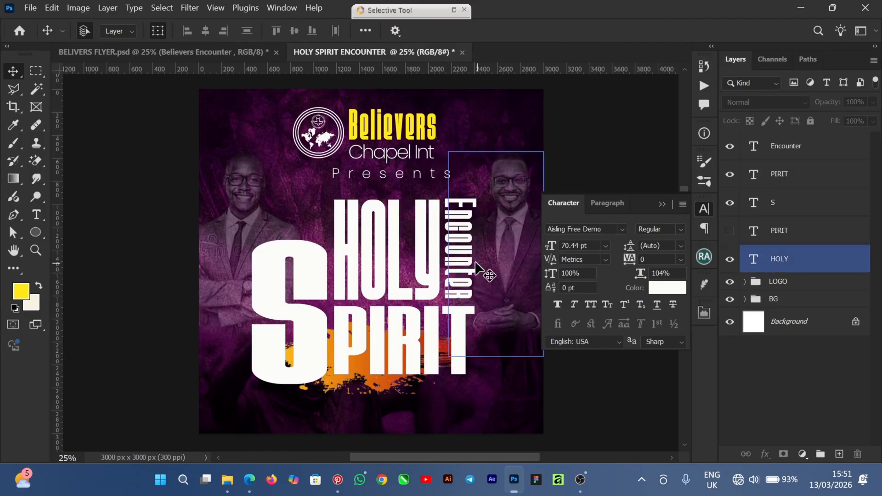
Recolour the vertical Encounter text yellow (ffea00) by sampling the Believers title
left_click(463, 237)
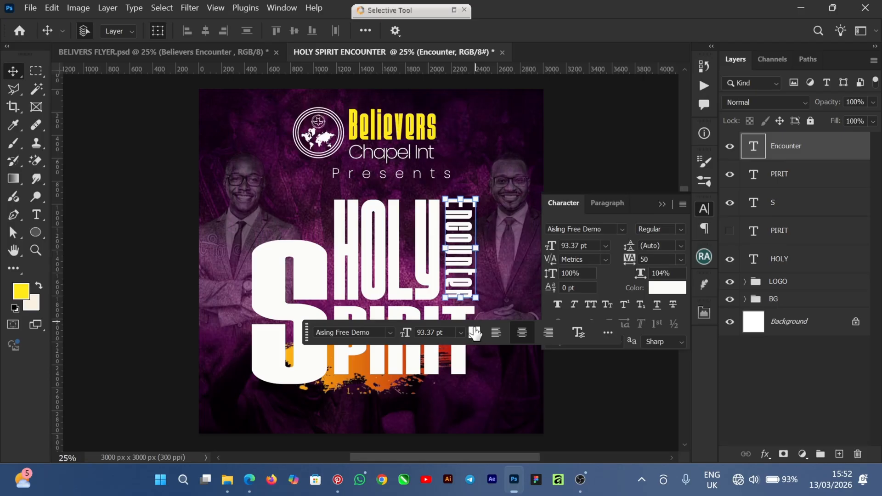
left_click(672, 290)
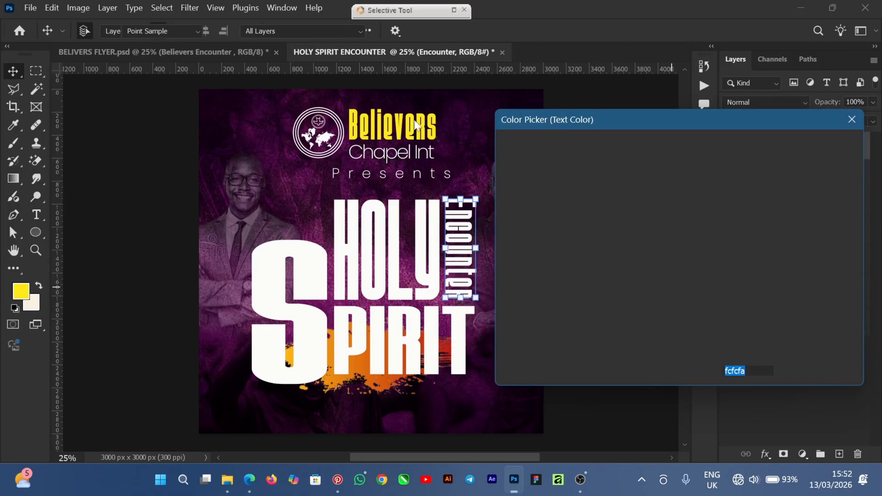
left_click(356, 122)
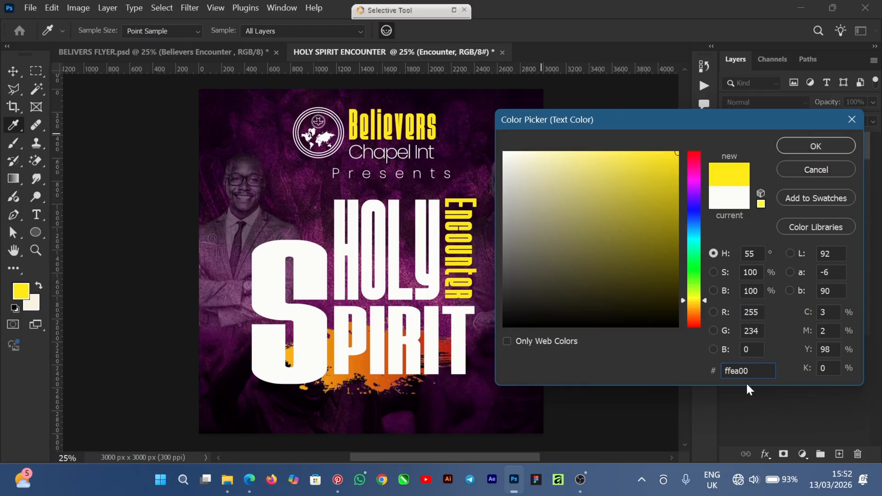
left_click(791, 153)
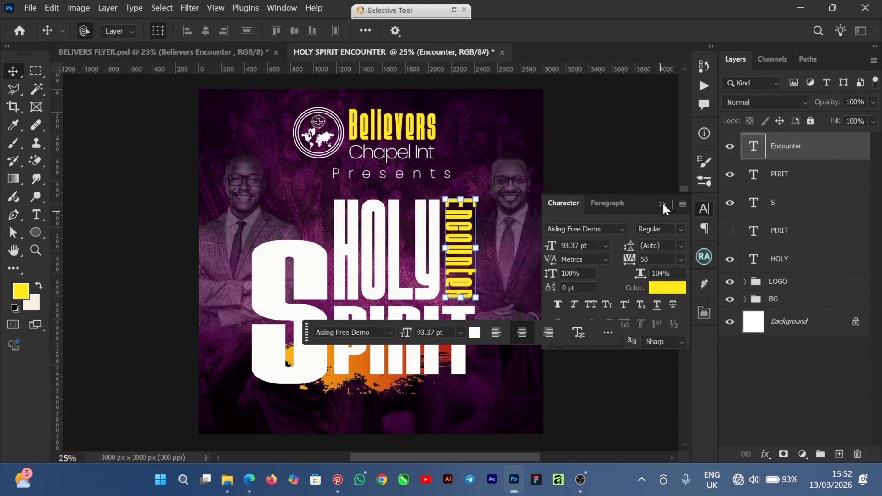
left_click(181, 73)
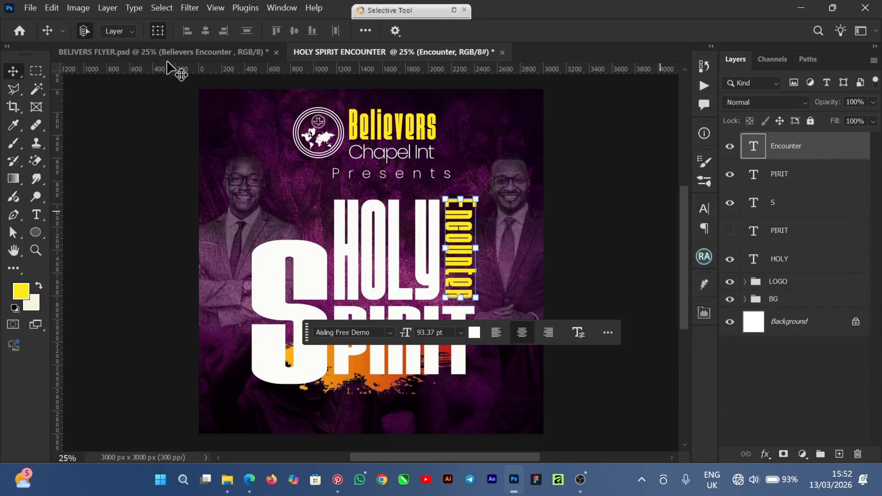
Place the gold brushed texture image from the HOLY SPIRIT ENCOUNTER folder over the flyer's heading
left_click(231, 482)
left_click(270, 443)
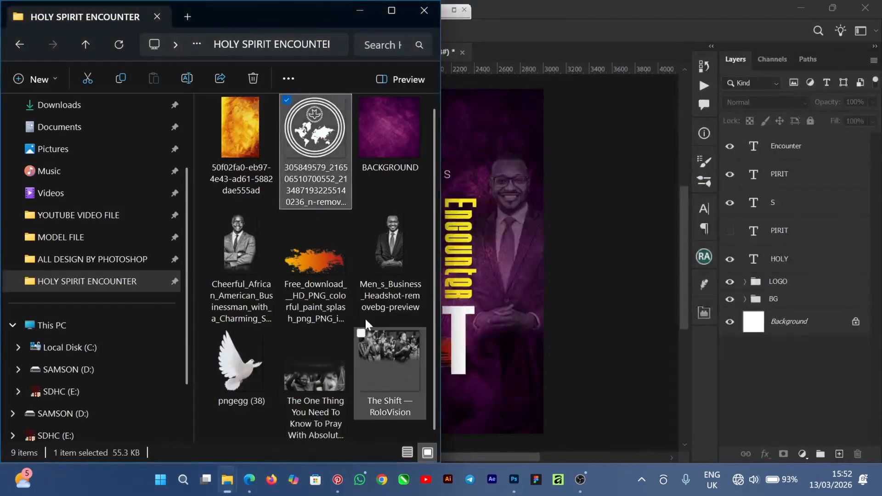
left_click(240, 147)
left_click_drag(240, 144, 618, 354)
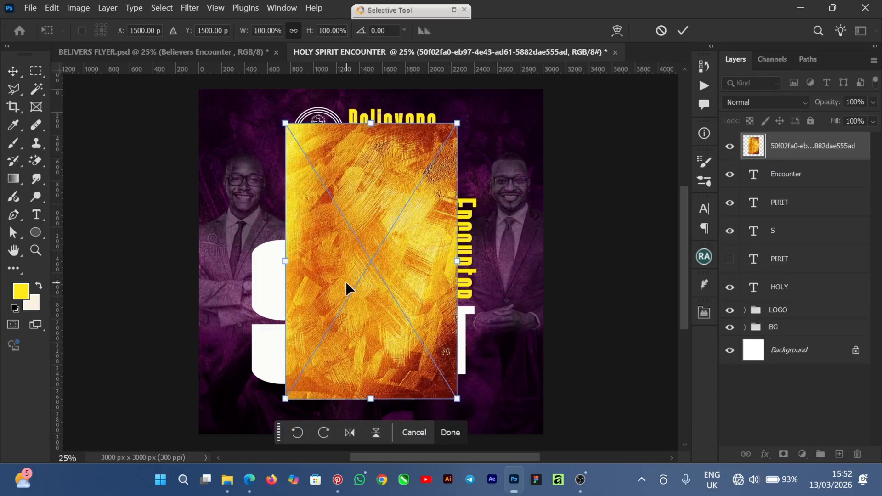
mouse_move(361, 292)
left_mouse_down()
mouse_move(376, 316)
mouse_move(368, 297)
left_mouse_up()
left_click(682, 30)
Move the gold texture layer directly above the HOLY text layer
left_click(811, 178)
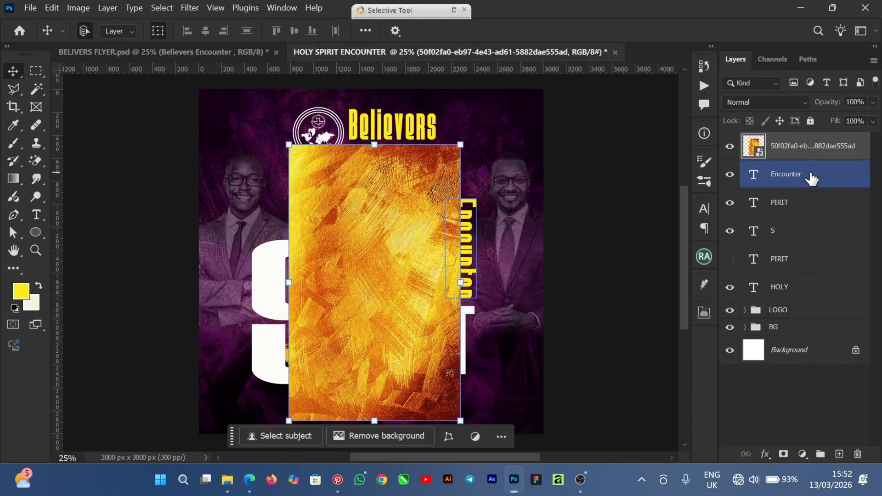
left_click(804, 155)
left_click_drag(805, 155, 807, 236)
left_click_drag(807, 239, 805, 278)
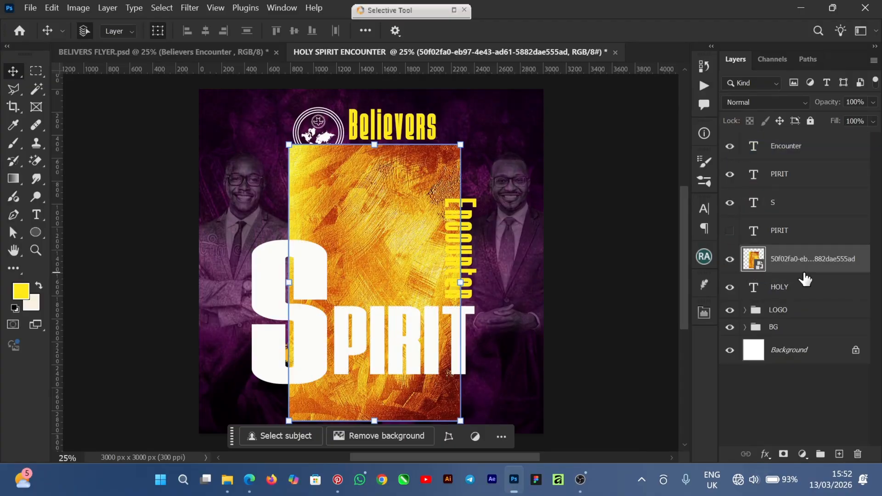
Clip the gold texture to the HOLY text and shift it slightly within the letters
right_click(829, 266)
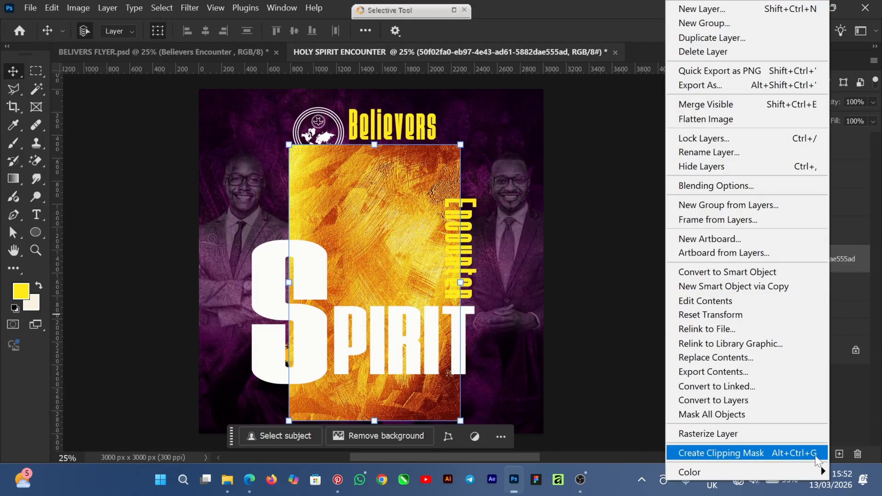
left_click(786, 455)
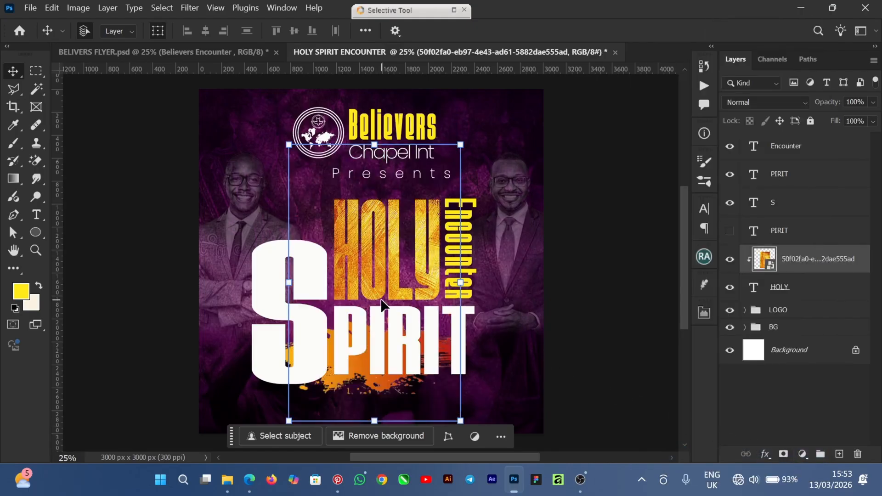
mouse_move(379, 249)
left_mouse_down()
mouse_move(372, 260)
mouse_move(346, 247)
mouse_move(386, 246)
mouse_move(385, 377)
mouse_move(387, 262)
mouse_move(382, 247)
mouse_move(371, 249)
left_mouse_up()
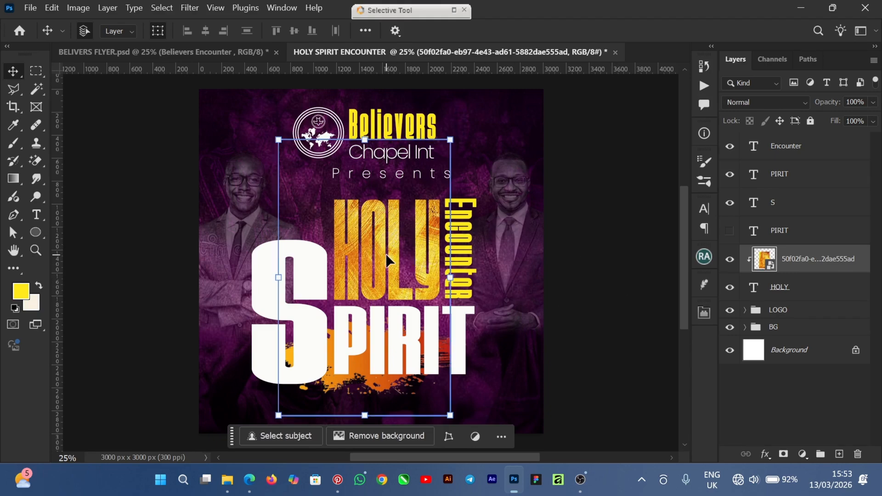
left_click(647, 351)
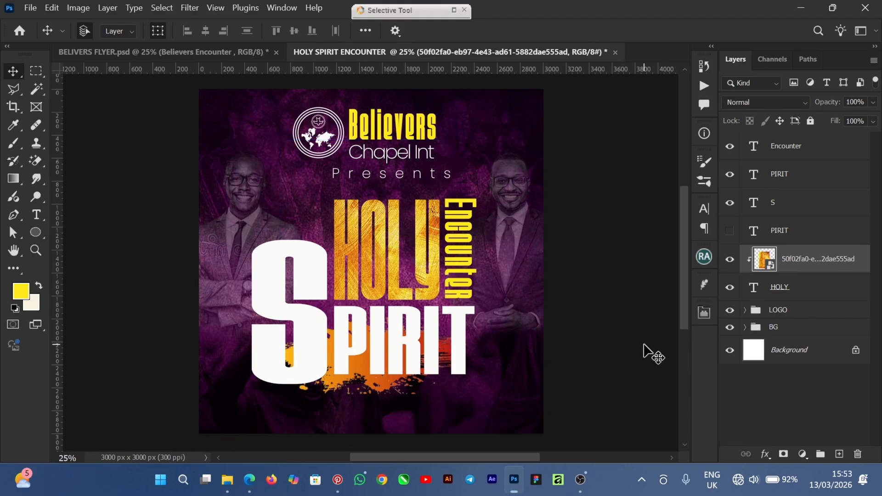
left_click(382, 325)
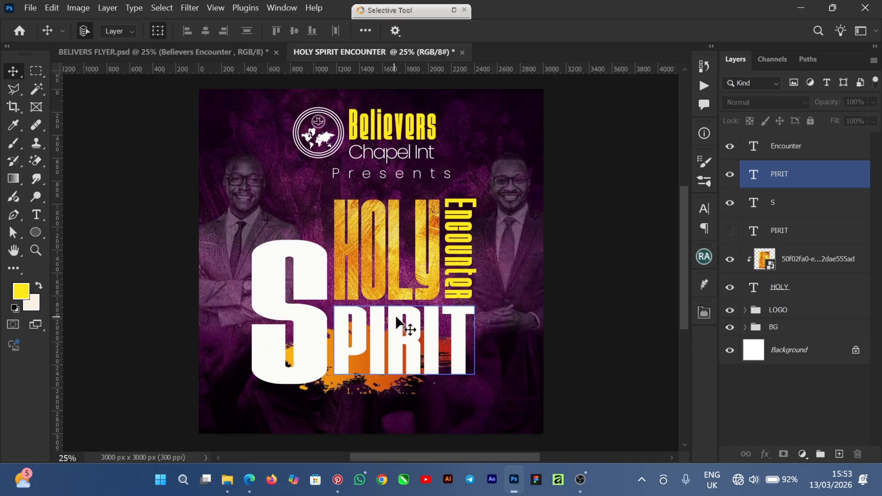
left_click(527, 349)
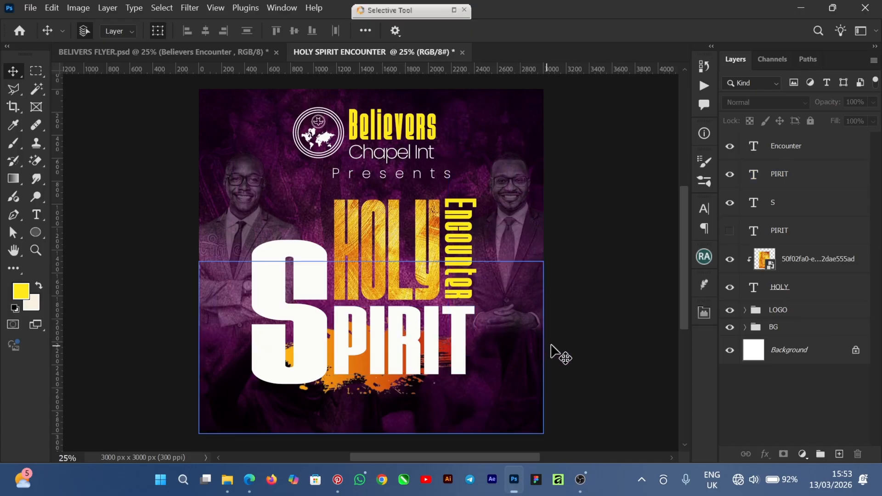
left_click(382, 300)
left_click(798, 282)
left_click(801, 268)
left_click(831, 154)
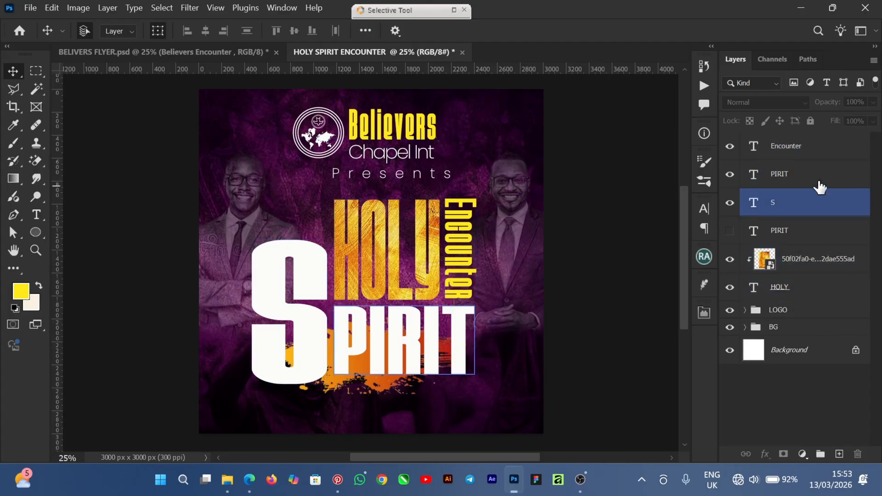
Examine the CIRCLE copy and HEADING groups in the BELIVERS FLYER.psd reference, returning to the HOLY SPIRIT ENCOUNTER document
left_click(211, 52)
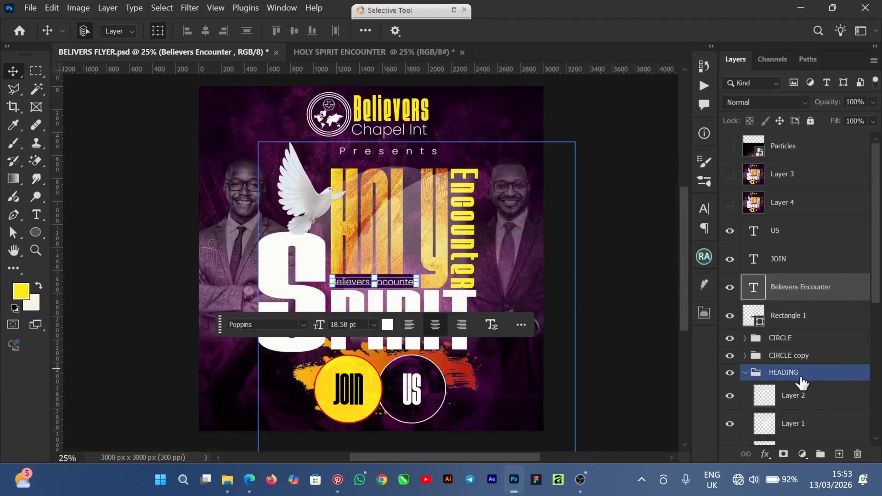
left_click(829, 356)
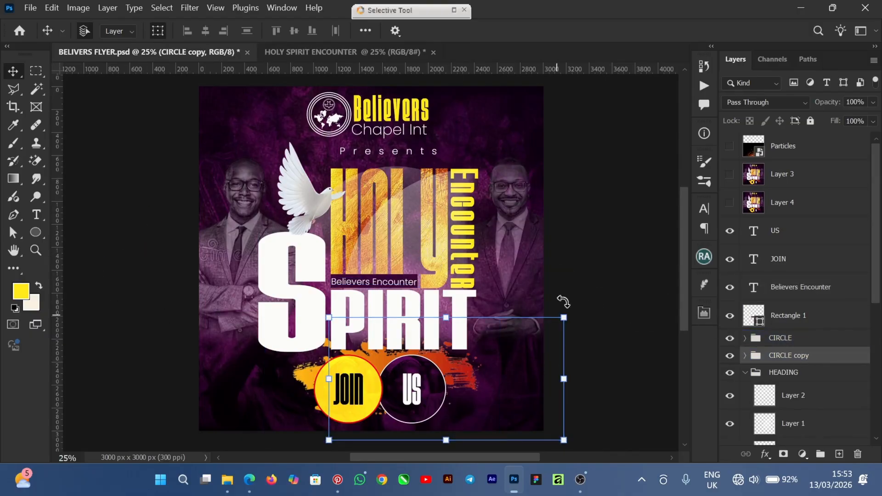
left_click(291, 52)
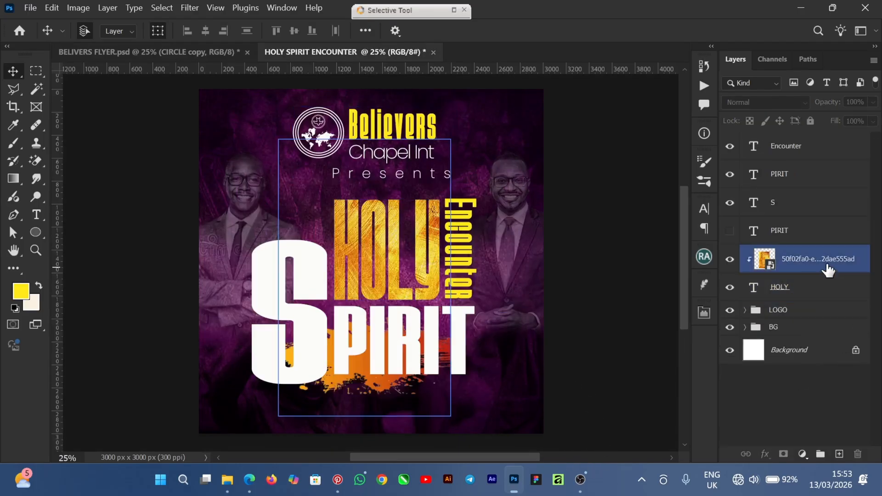
Group the HOLY, gold texture, S, both PIRIT and Encounter layers together
left_click(801, 202)
left_click(804, 156)
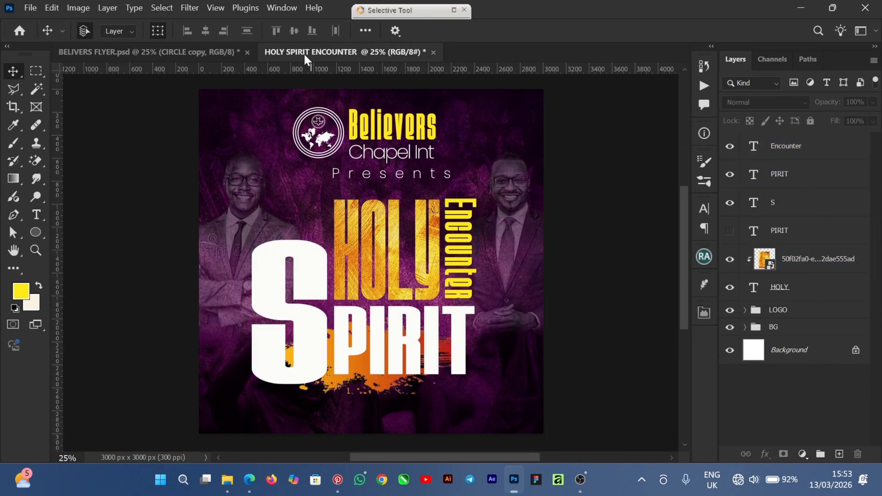
left_click(788, 147)
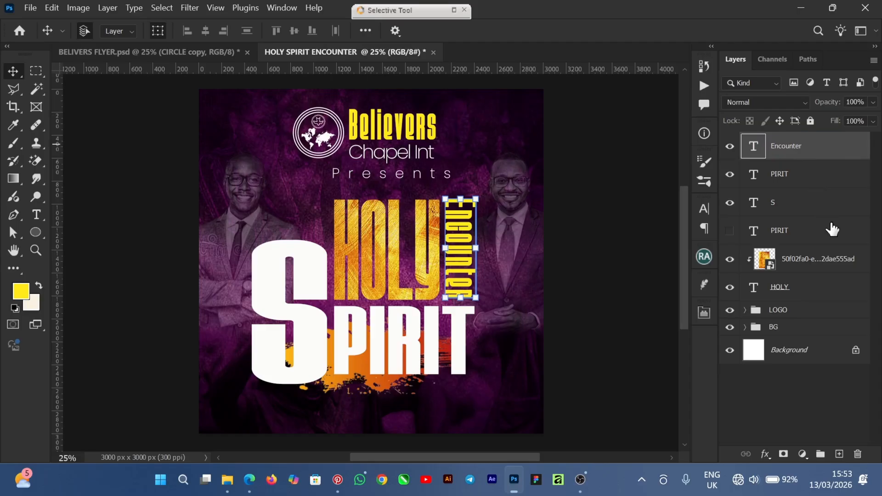
left_click(805, 290)
left_click(806, 251, "shift")
left_click(808, 232, "shift")
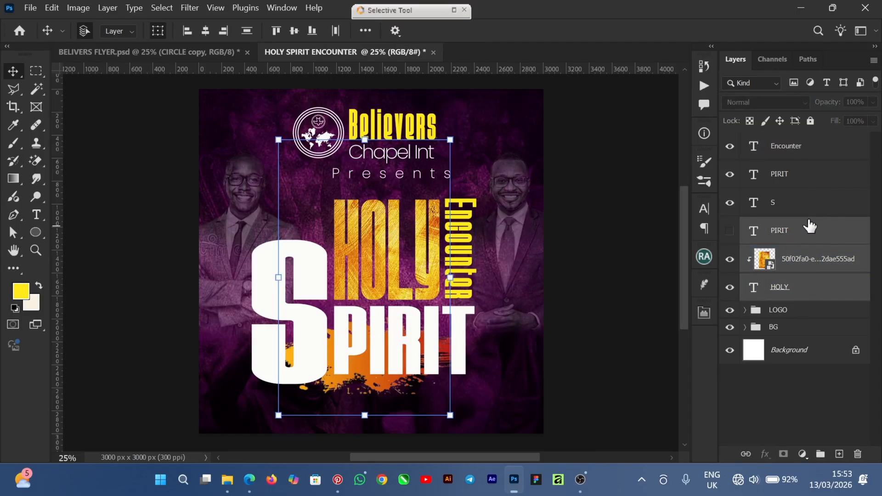
left_click(809, 203, "shift")
left_click(807, 175, "shift")
left_click(822, 151, "shift")
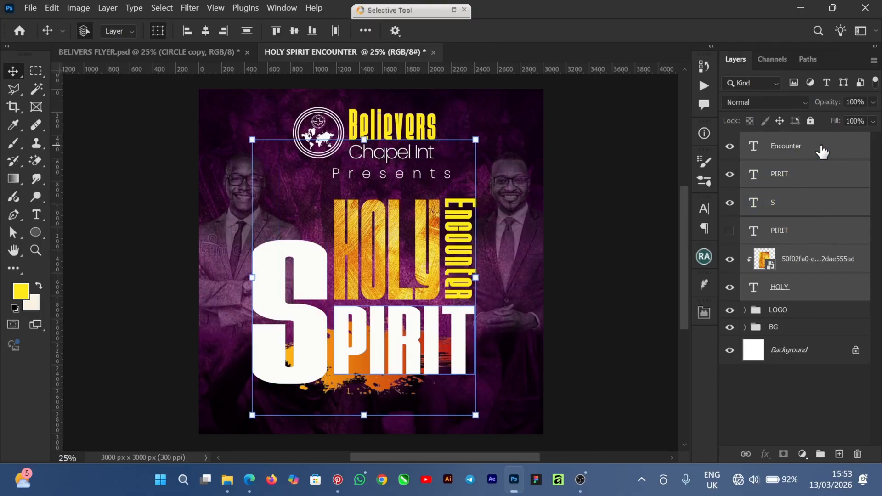
key("ctrl+g")
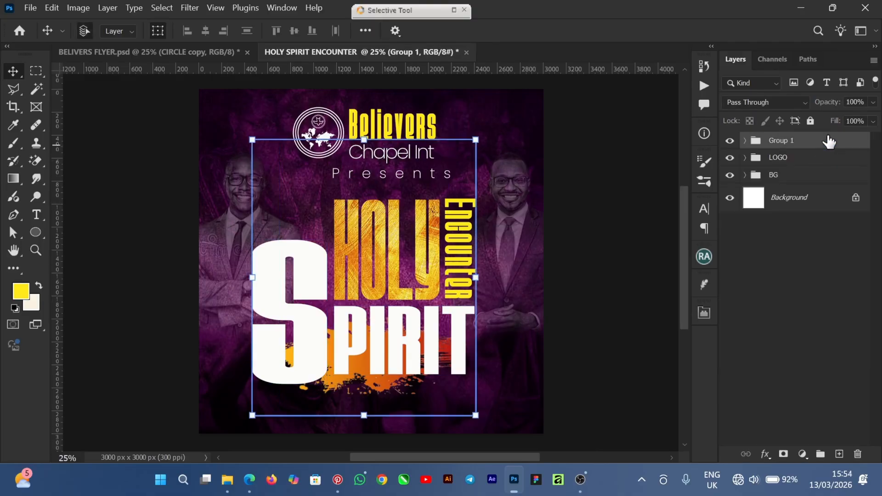
Rename the new group of heading layers as HEADING
double_click(785, 142)
type("HEADING")
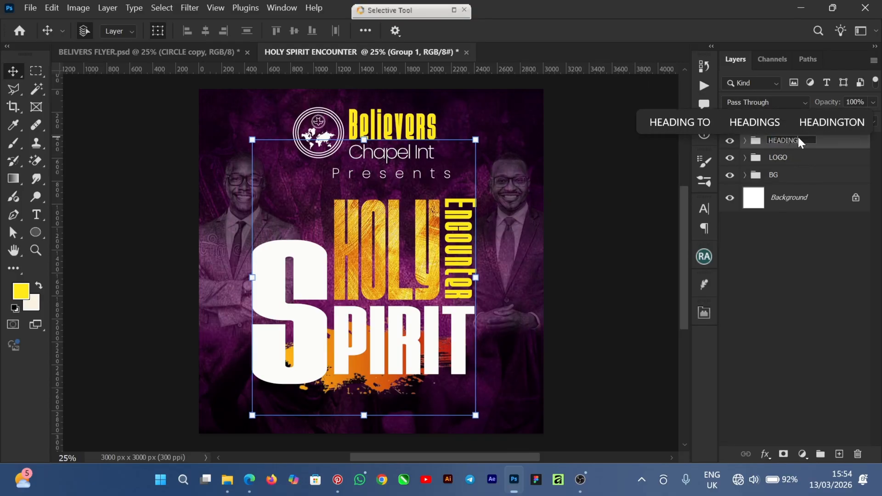
key("Return")
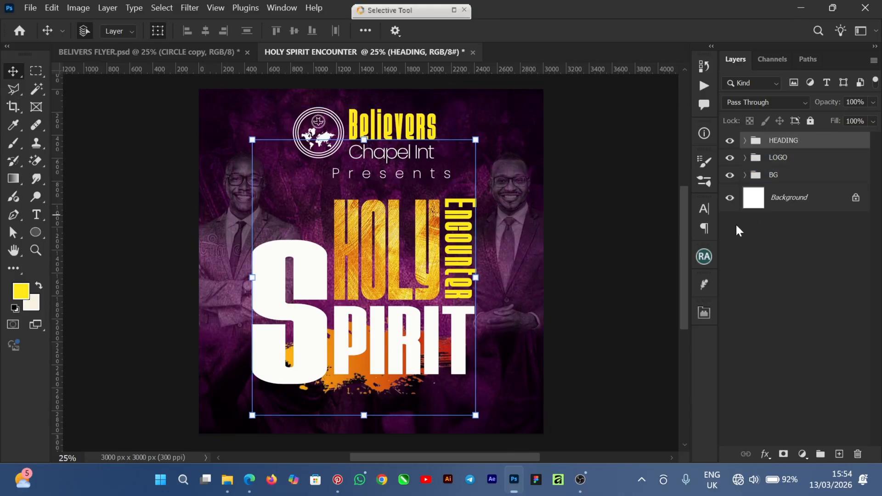
Add a new empty layer above the HEADING group
left_click(821, 177)
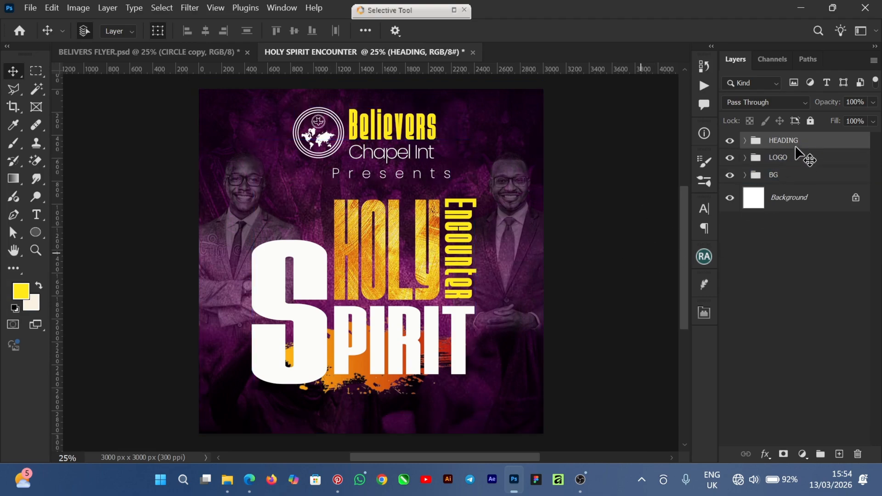
left_click(855, 301)
left_click(818, 141)
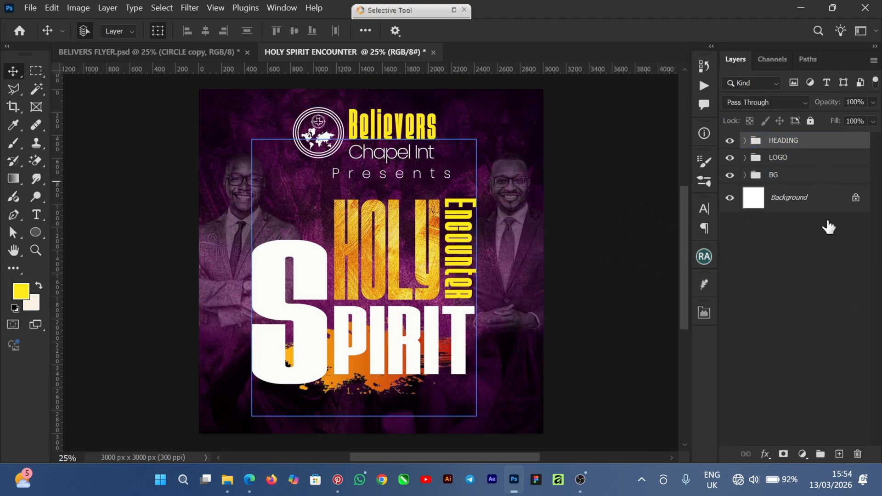
left_click(839, 455)
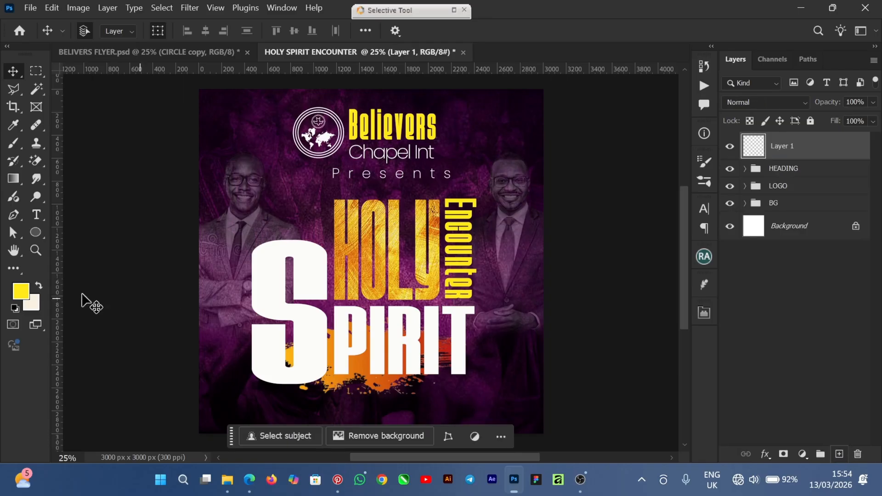
Set the foreground colour to off-white fcfcfa by sampling the large letter S
left_click(39, 287)
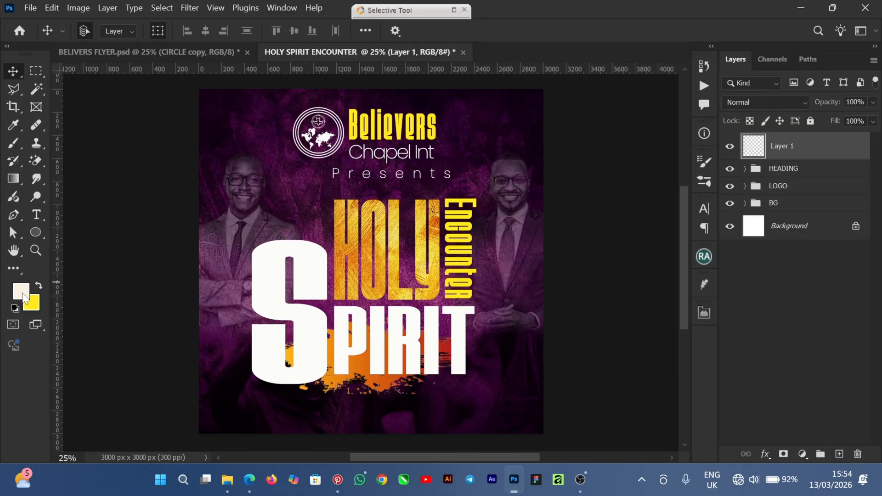
left_click(22, 294)
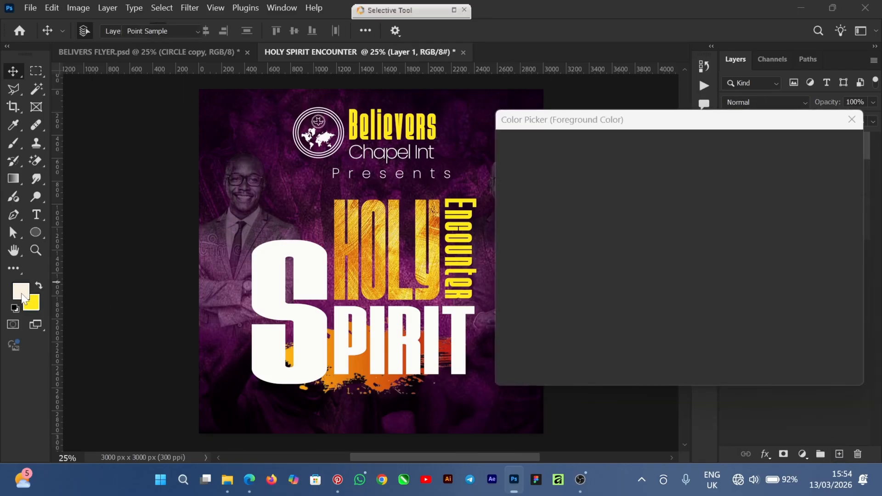
left_click(271, 282)
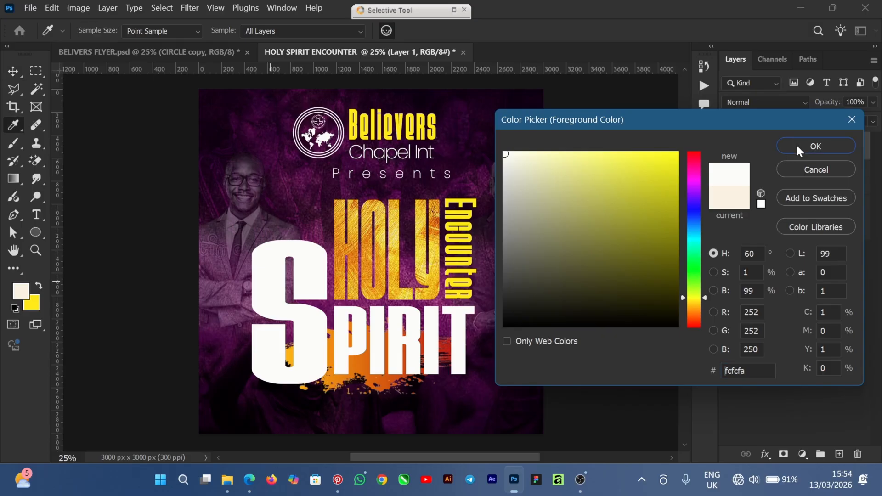
left_click(796, 146)
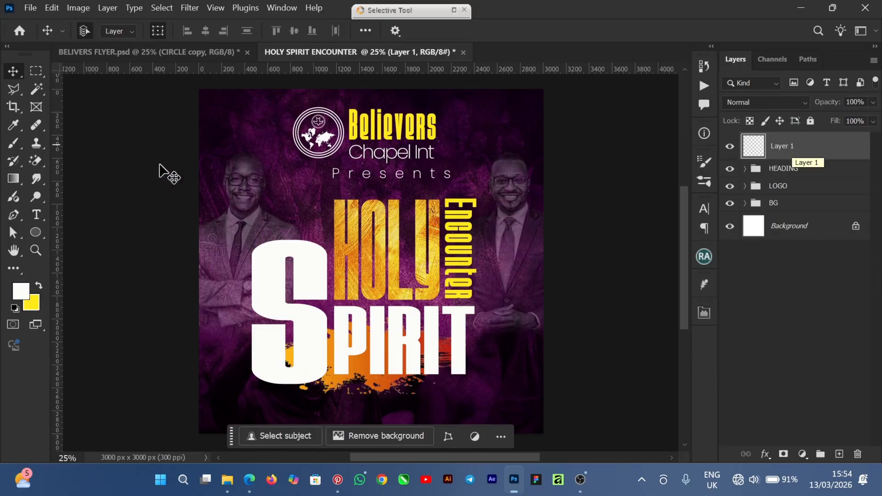
Make a large circular selection with the Elliptical Marquee over the right half of the HOLY SPIRIT heading
right_click(38, 72)
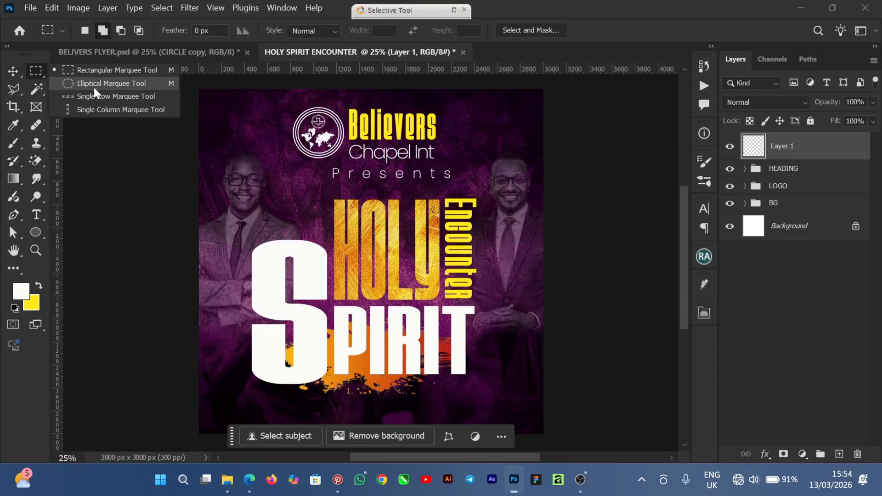
left_click(105, 86)
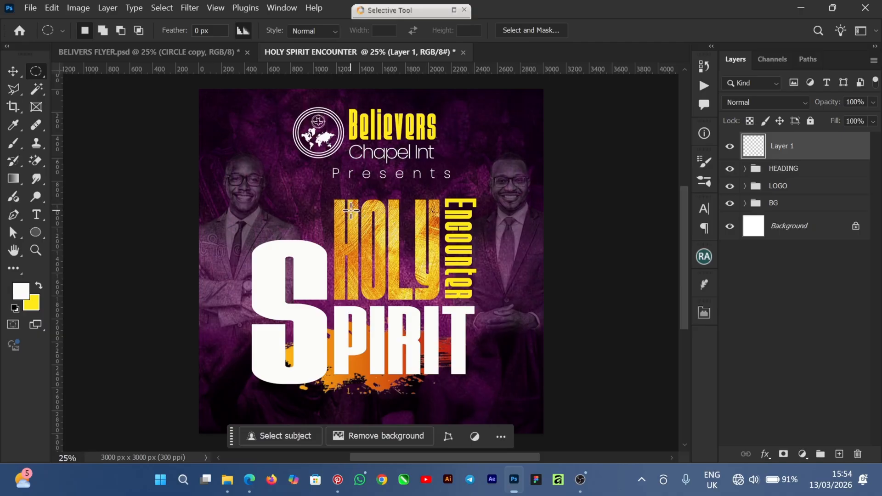
left_click_drag(348, 209, 528, 390)
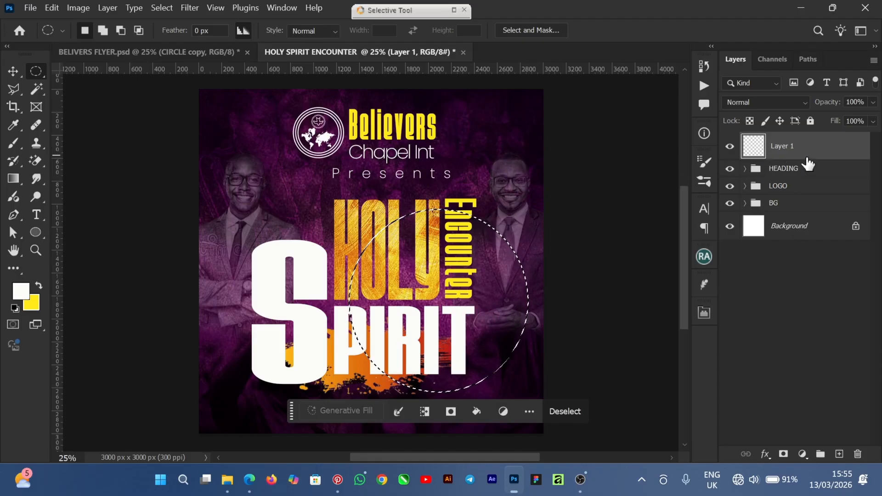
Fill the circular selection with a linear white-to-transparent gradient from the Basics presets, fading diagonally from its upper left to lower right
left_click(10, 178)
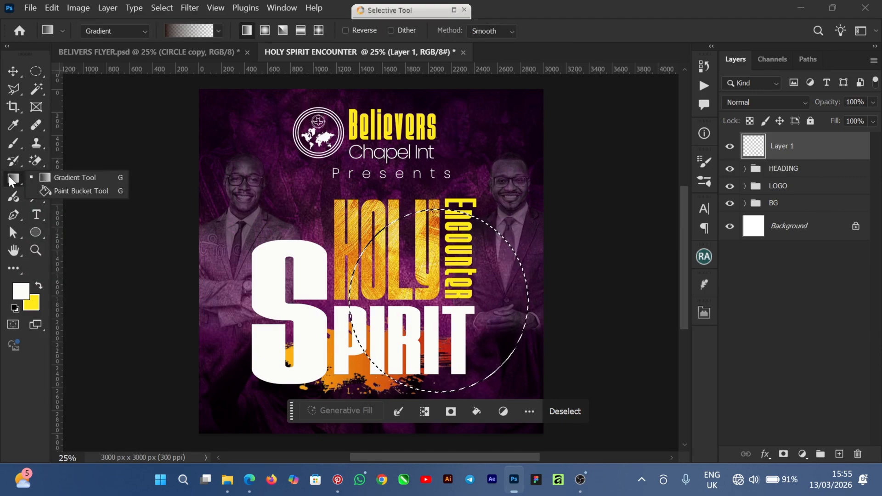
left_click(217, 29)
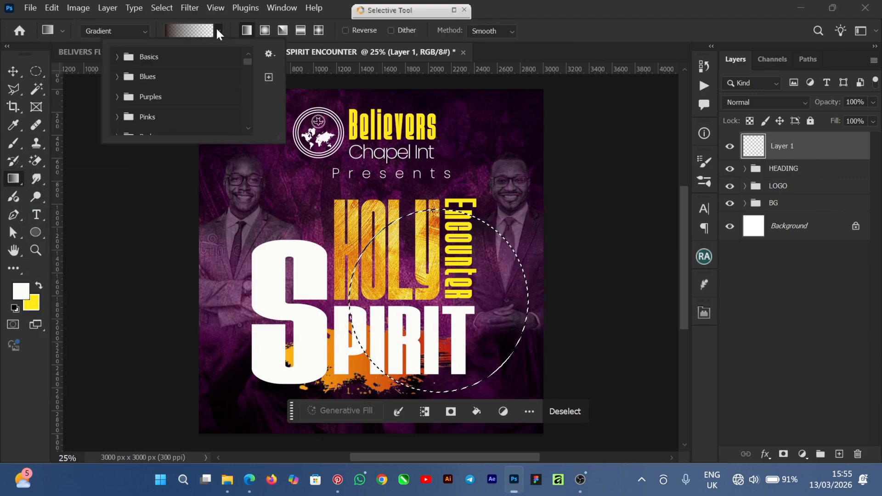
left_click(122, 60)
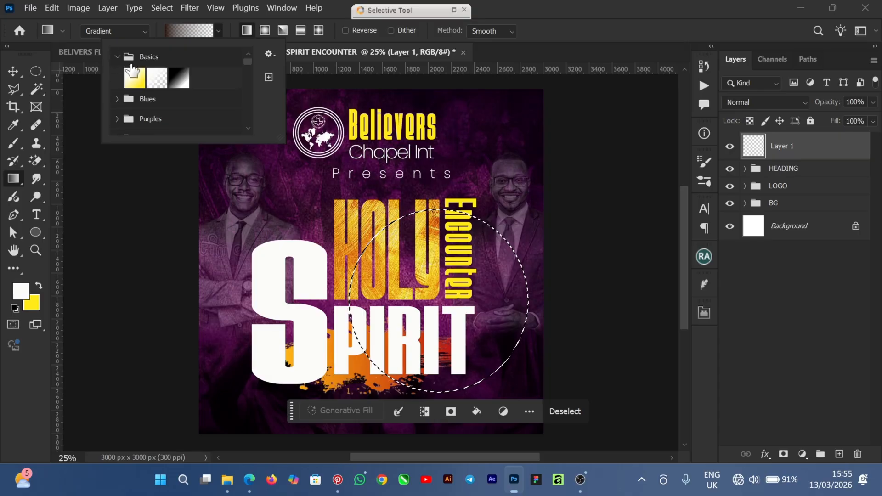
left_click(157, 81)
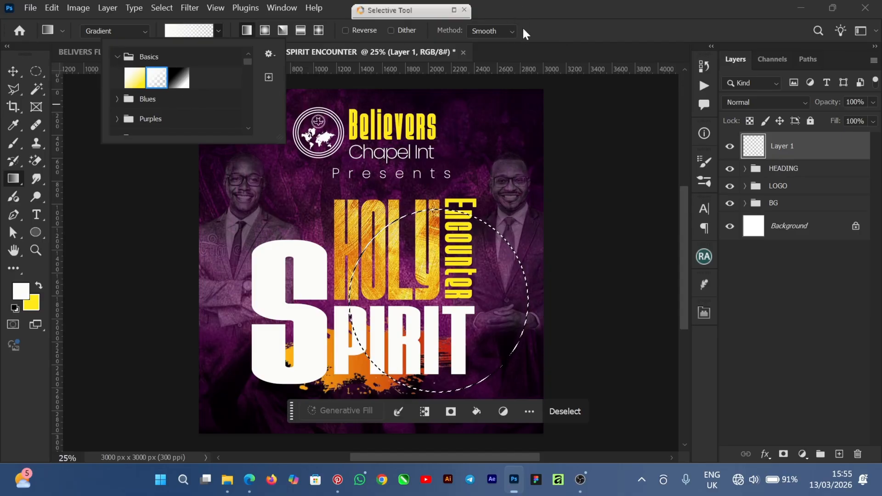
left_click(528, 16)
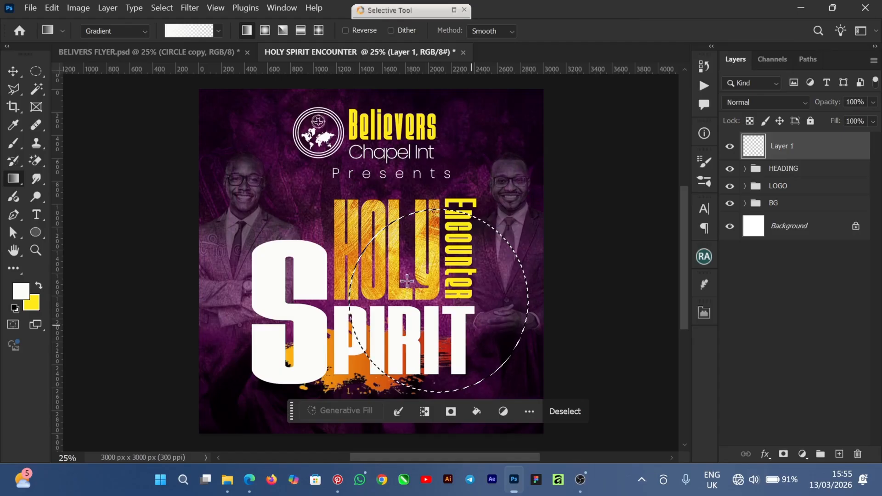
left_click_drag(376, 233, 357, 211)
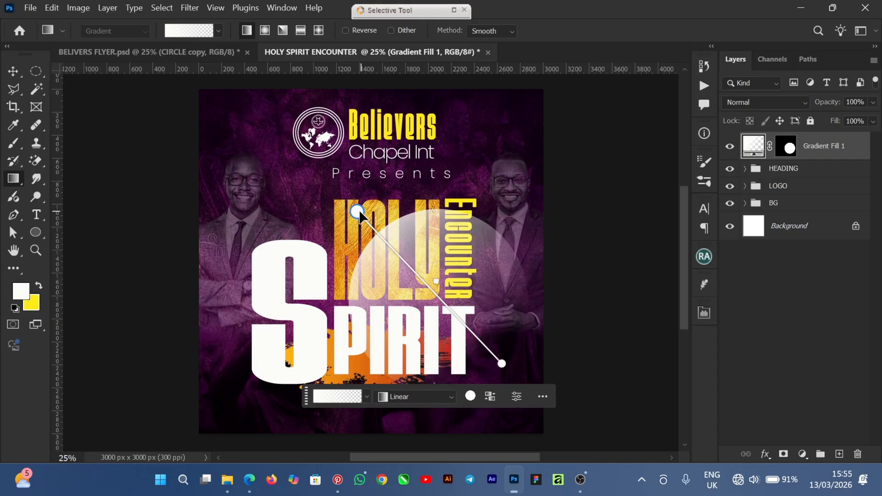
left_click_drag(358, 212, 342, 187)
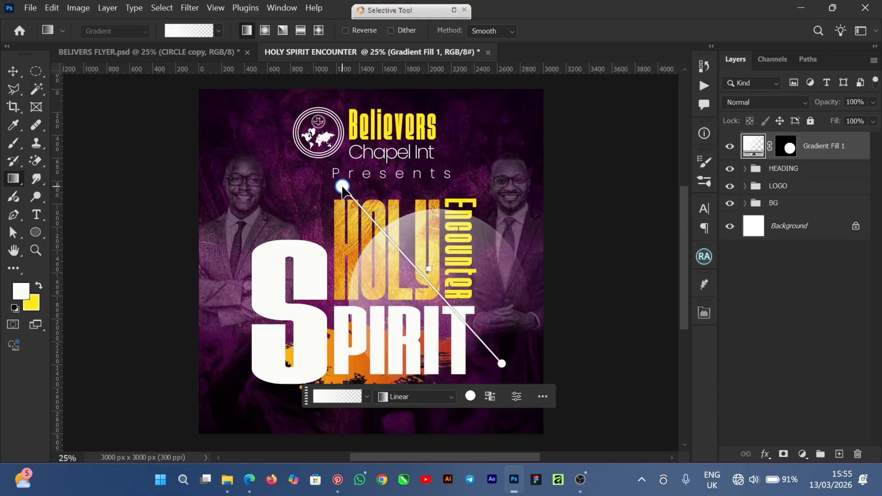
Paint black on the gradient fill's layer mask with an 1100 px brush to hide the circle's right side
left_click(14, 72)
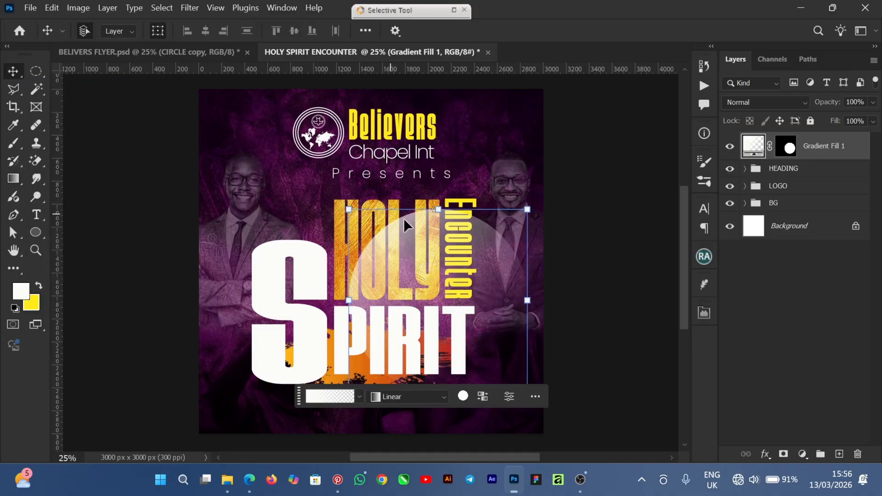
left_click(786, 148)
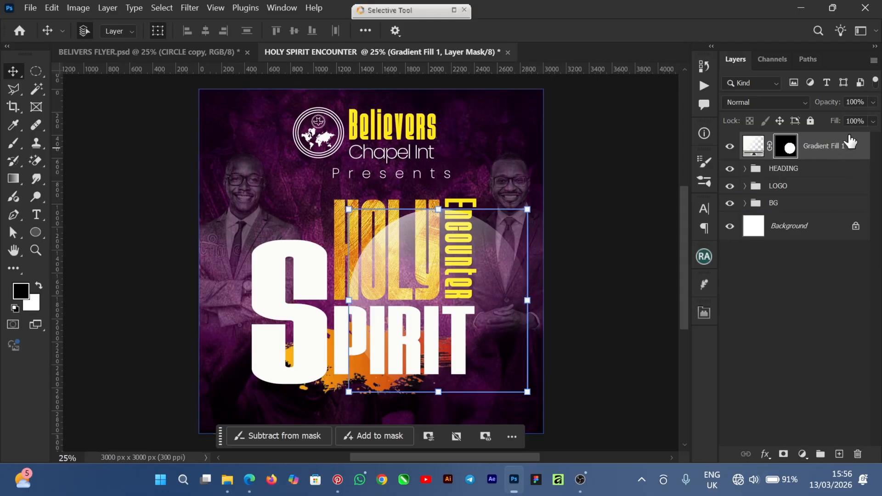
left_click(13, 143)
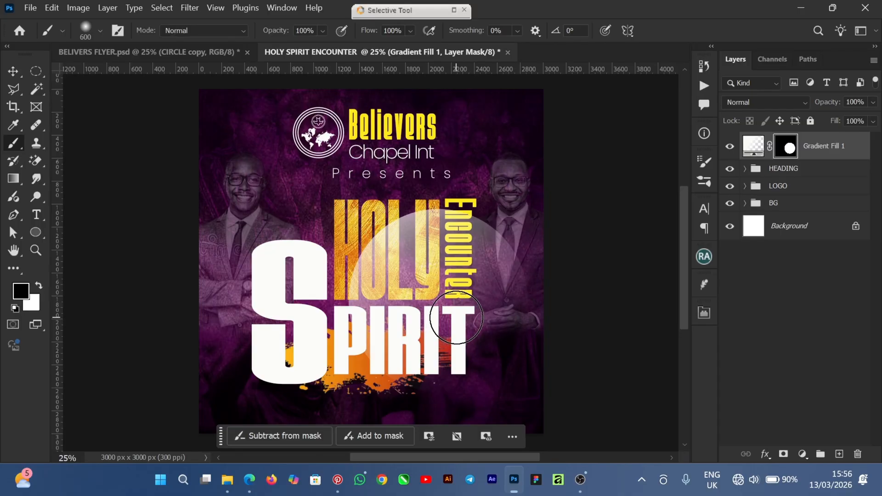
key("bracketright")
key("bracketright")
key("bracketright")
key("bracketright")
key("bracketright")
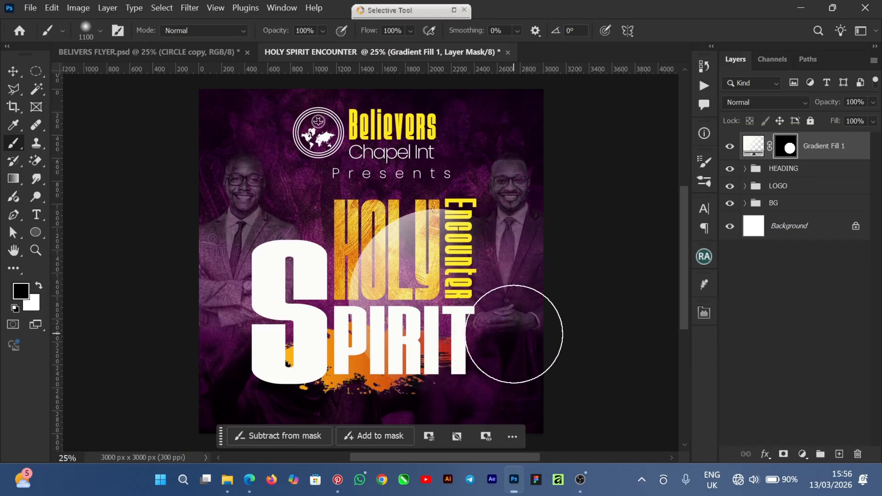
left_click_drag(514, 333, 518, 315)
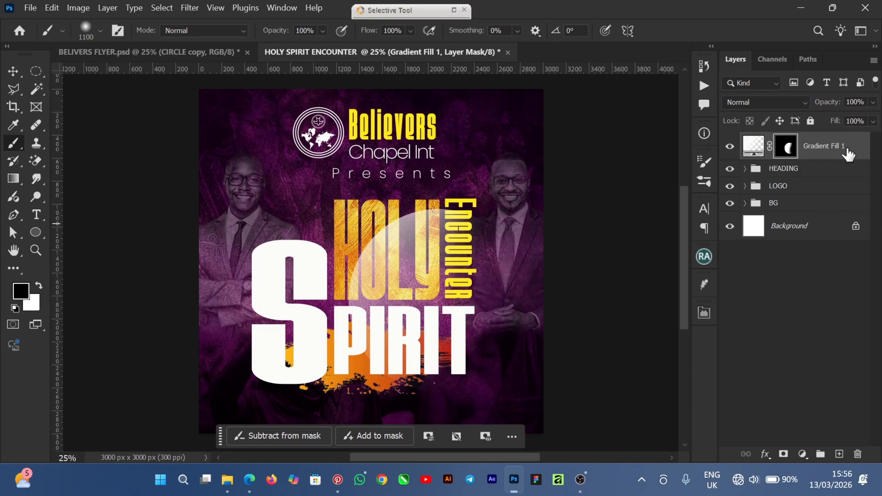
Lower the gradient circle layer's opacity to 59%
left_click(765, 147)
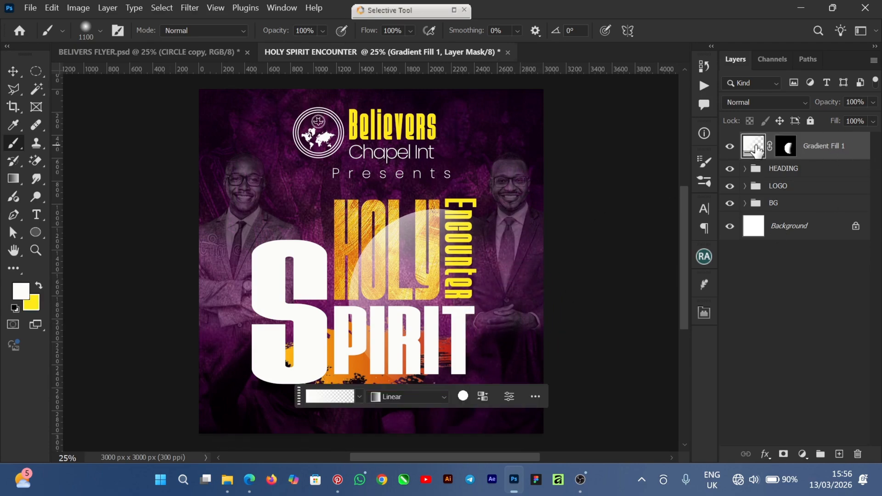
left_click(871, 121)
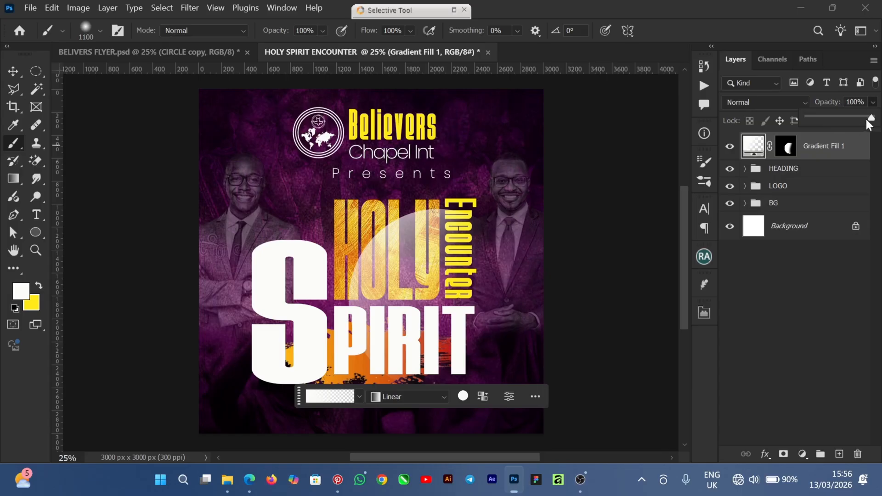
left_click_drag(849, 122, 843, 118)
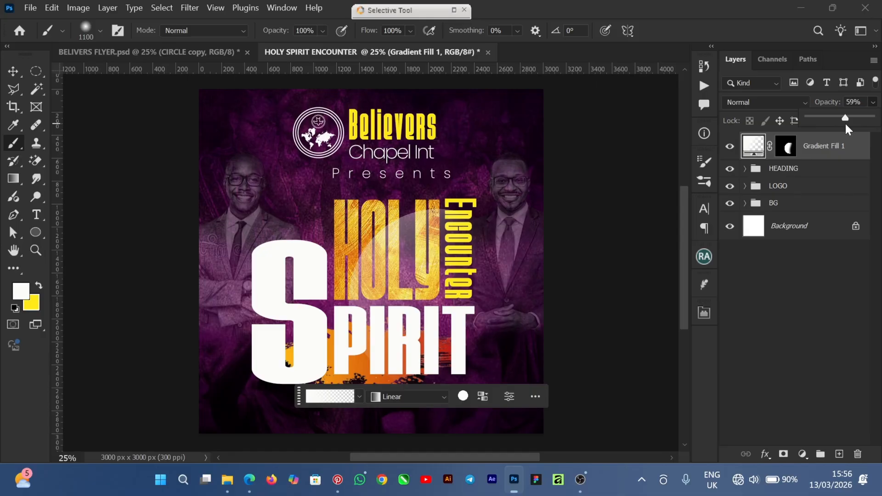
Set the gradient circle layer's opacity to 62% and deselect the layer
left_click_drag(842, 132, 841, 134)
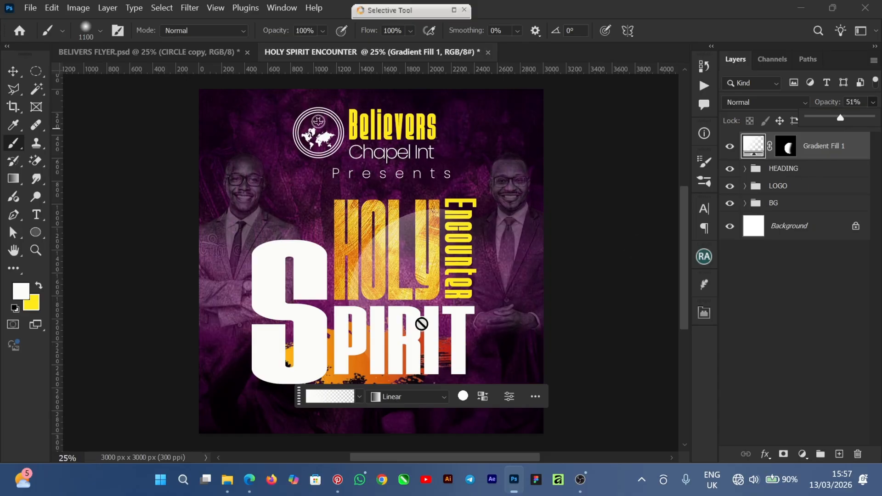
left_click_drag(840, 118, 847, 117)
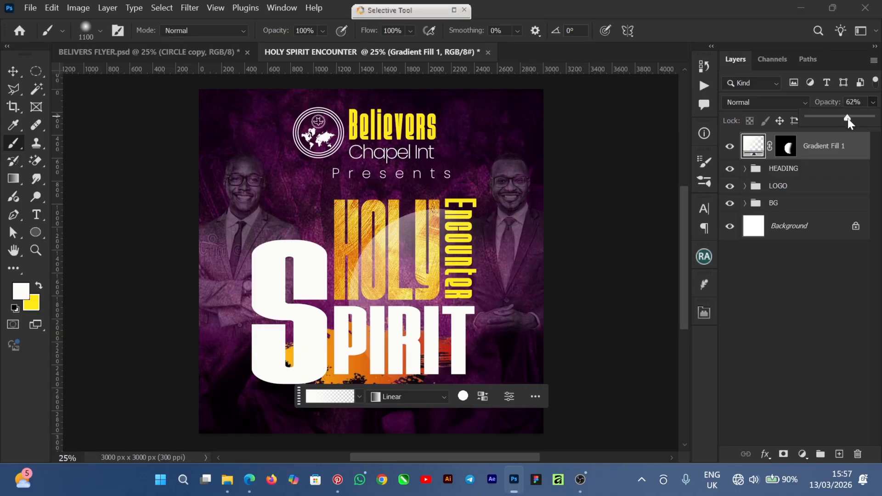
left_click(12, 74)
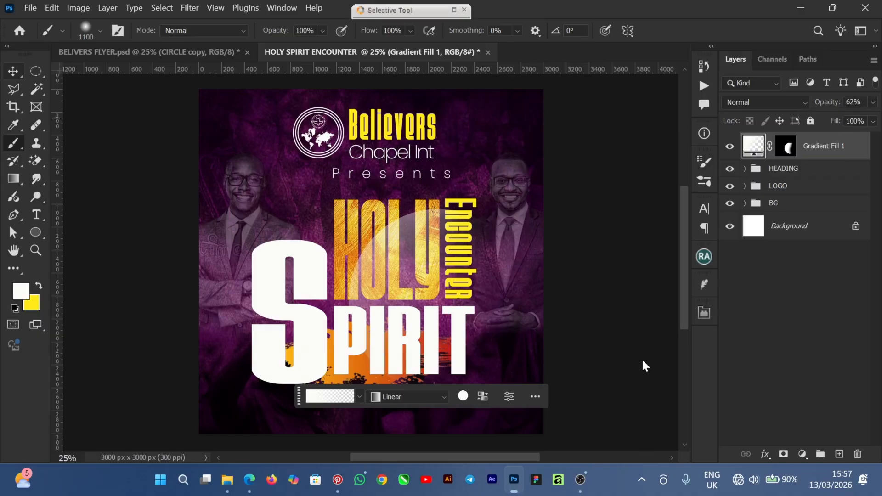
left_click(577, 324)
left_click(400, 262)
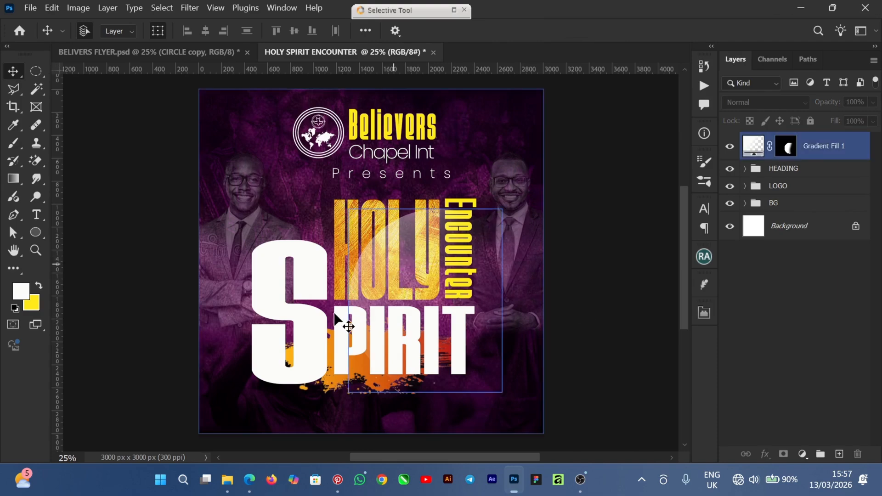
left_click(793, 325)
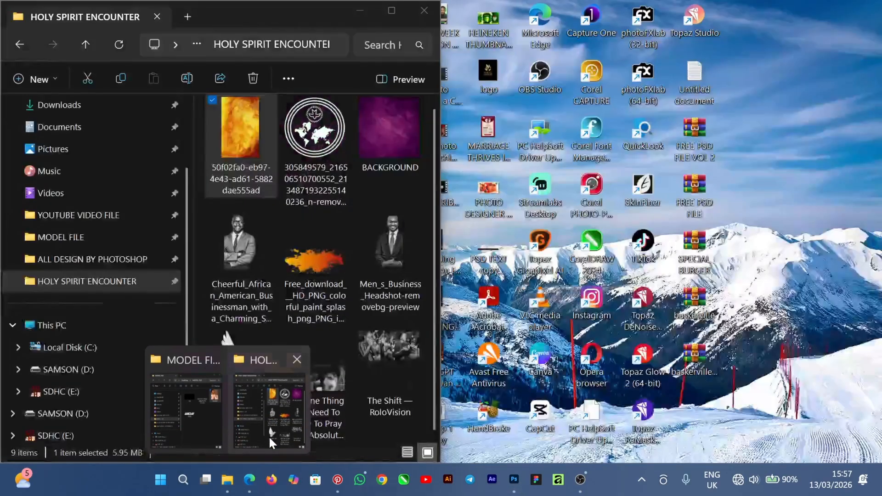
Place the dove image pngegg (38) from the HOLY SPIRIT ENCOUNTER folder on top of the large S, beside HOLY
left_click(268, 435)
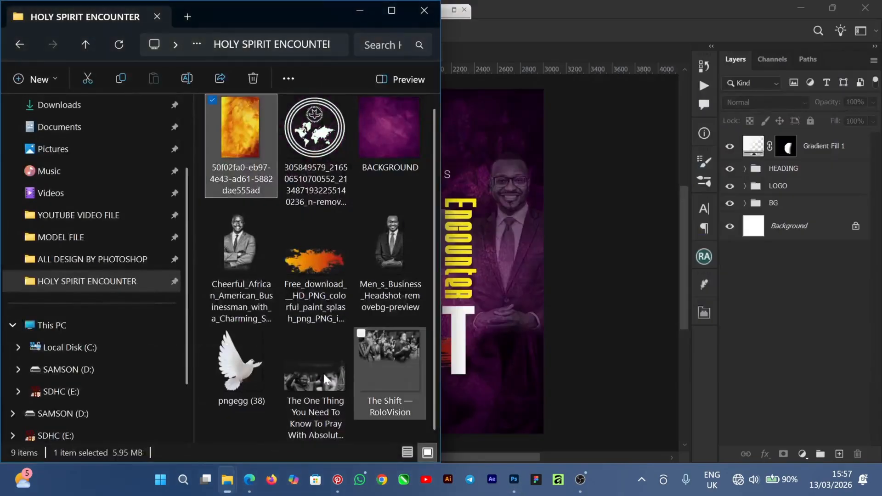
left_click(236, 371)
left_click_drag(551, 328, 551, 328)
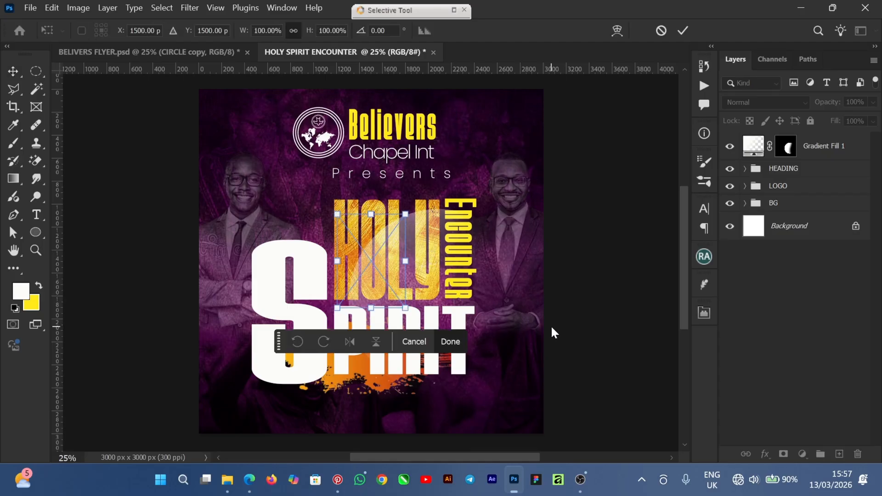
left_click_drag(377, 278, 314, 235)
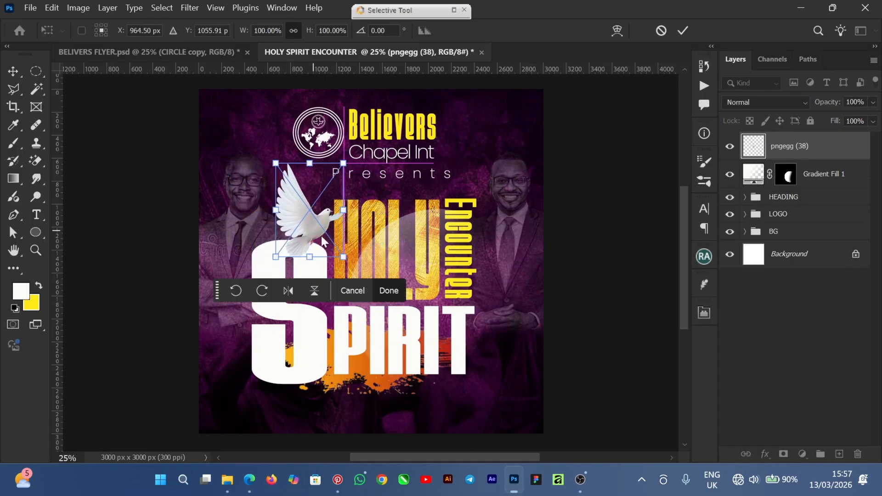
left_click(687, 27)
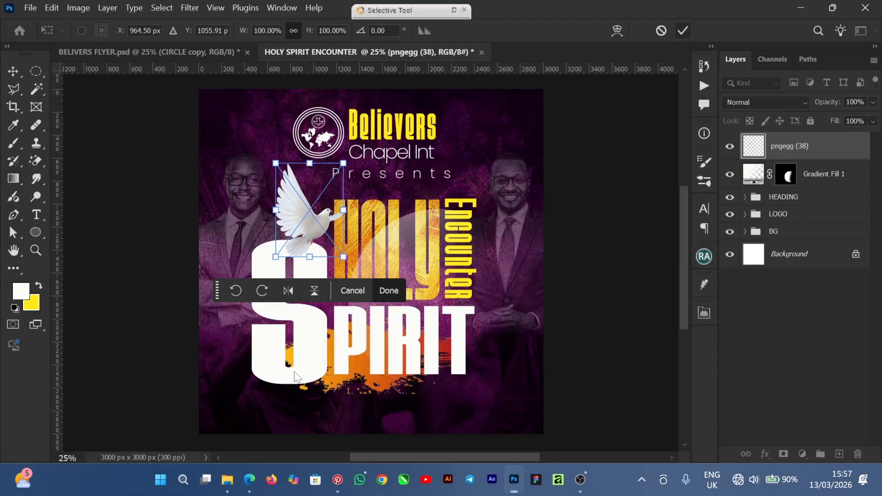
Scale the large S to about 89% and move it close beside PIRIT
left_click(304, 352)
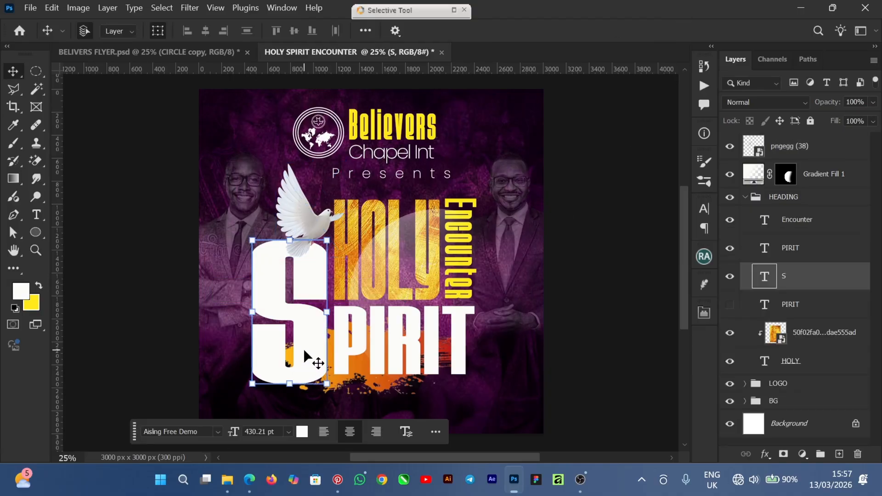
left_click(330, 240)
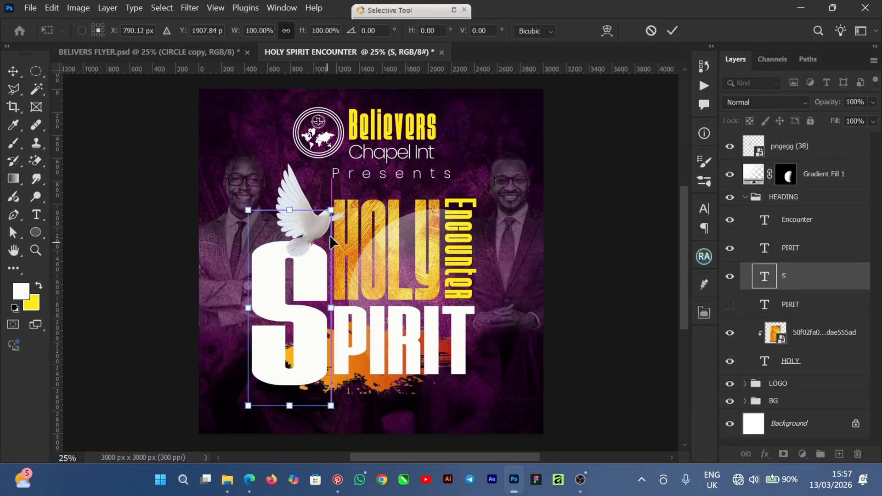
left_click_drag(331, 210, 323, 233)
left_click_drag(298, 337, 306, 331)
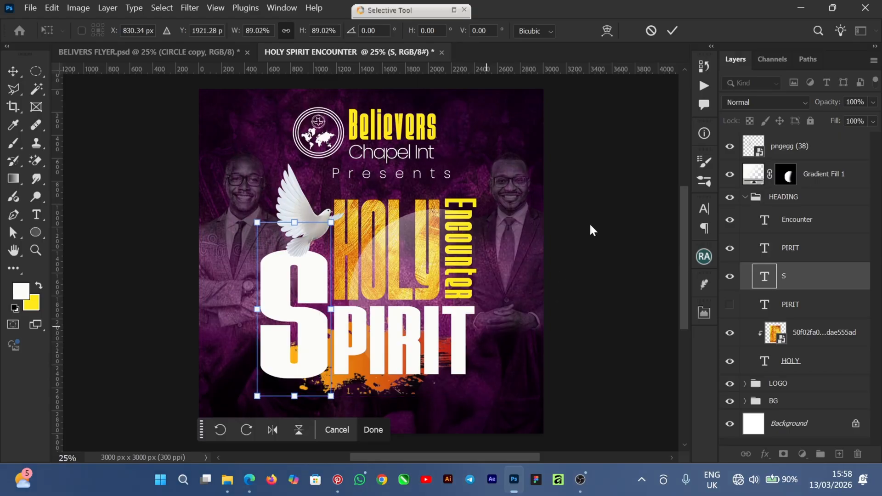
left_click(672, 30)
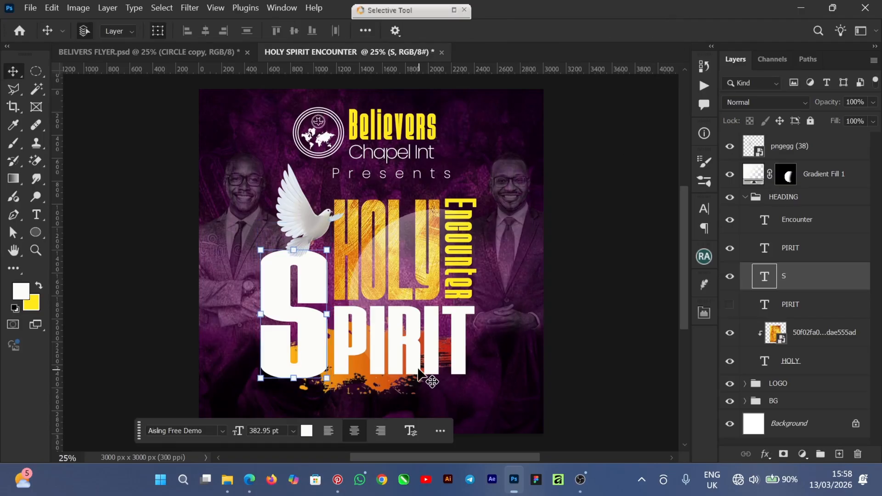
Align the bottom edges of the large S and the PIRIT text
left_click(413, 360)
left_click(600, 356)
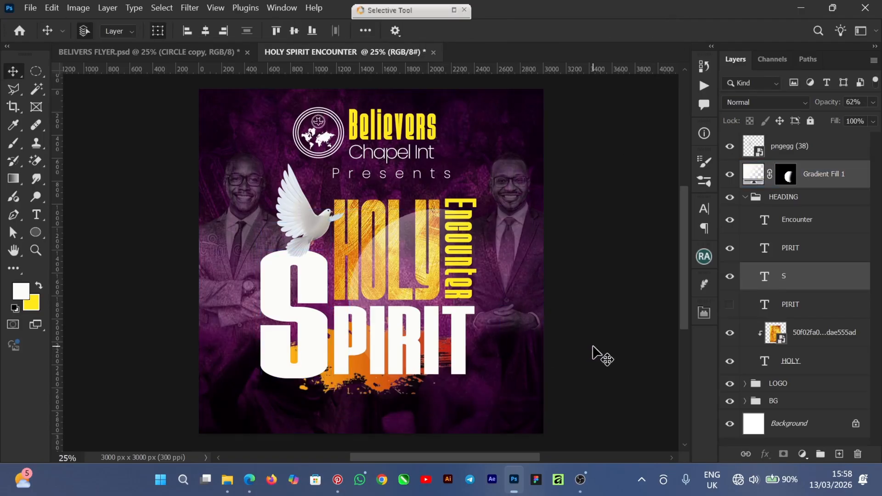
left_click(785, 278)
left_click(310, 349)
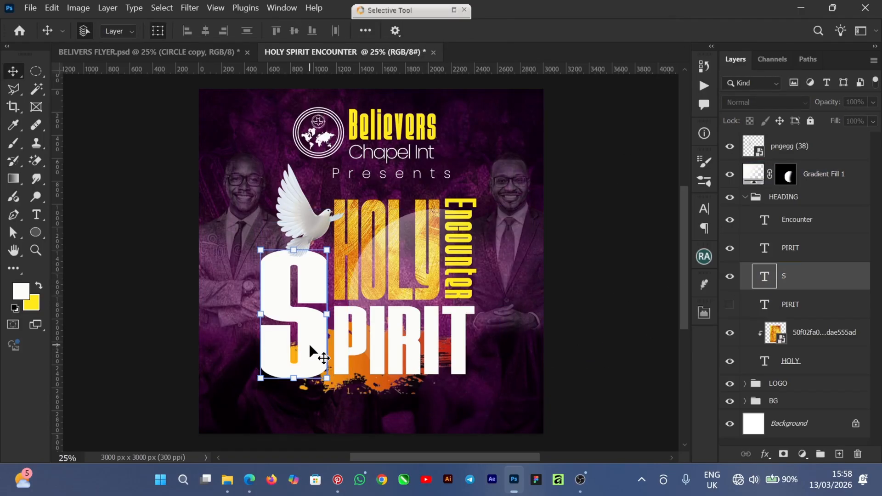
left_click(818, 258, "ctrl")
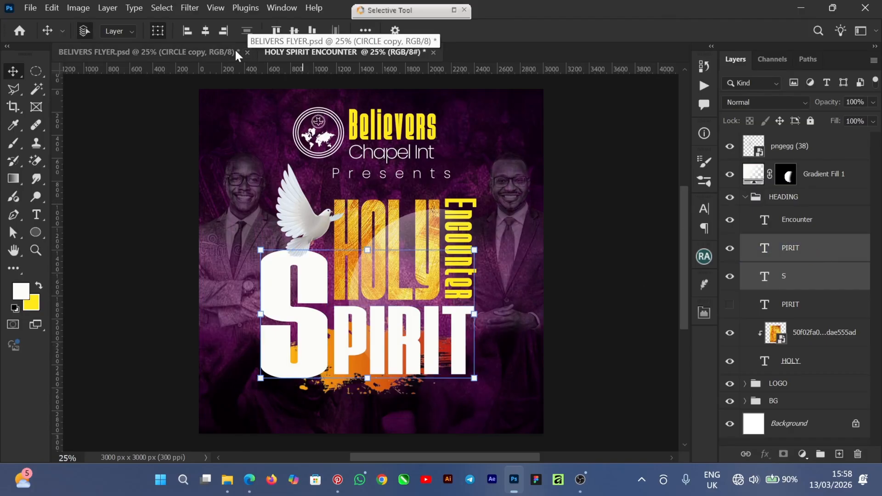
left_click(312, 31)
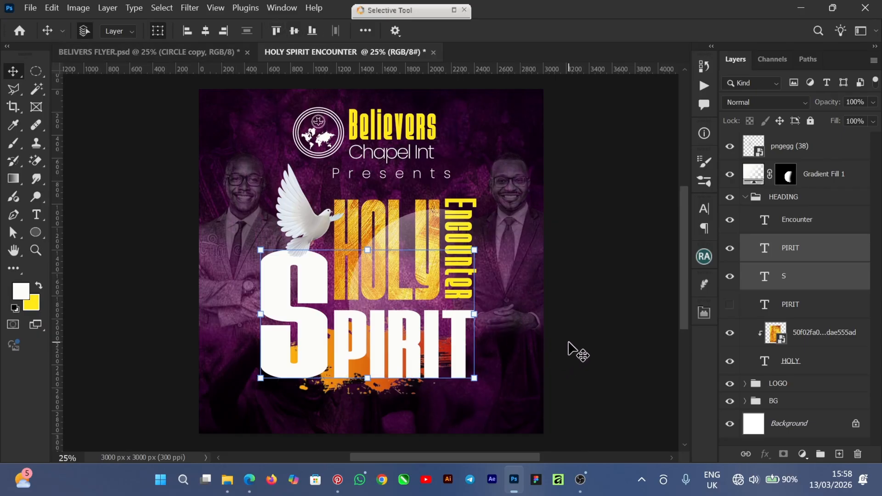
Nudge the S and PIRIT text together slightly upward, closer to HOLY
key("ctrl+t")
left_click(315, 346)
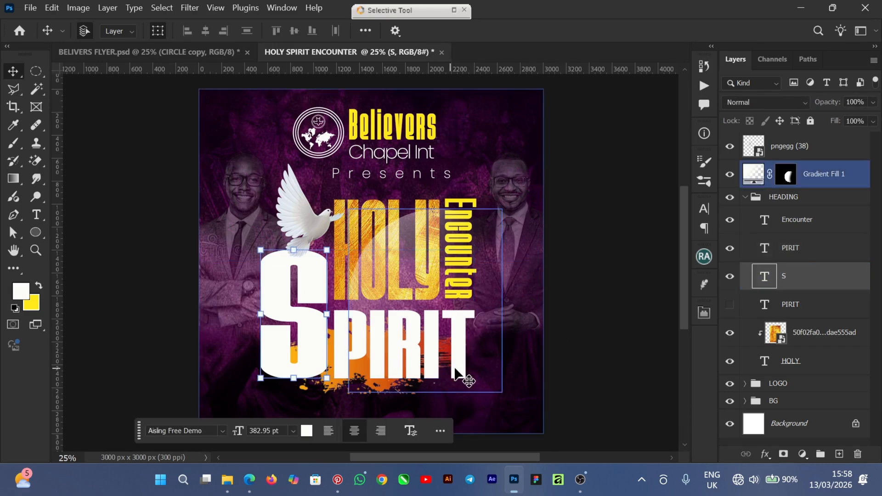
left_click(817, 254, "ctrl")
key("Up")
key("Up")
key("Up")
key("Up")
key("Up")
key("Up")
key("Up")
key("Up")
key("Up")
key("Up")
key("Up")
key("Up")
key("Up")
key("Up")
key("Up")
key("Up")
key("Up")
key("Up")
key("Up")
key("Up")
key("Up")
key("Up")
key("Up")
key("Up")
key("Up")
key("Up")
key("Up")
key("Up")
key("Up")
key("Up")
key("Up")
key("Up")
key("Up")
key("Up")
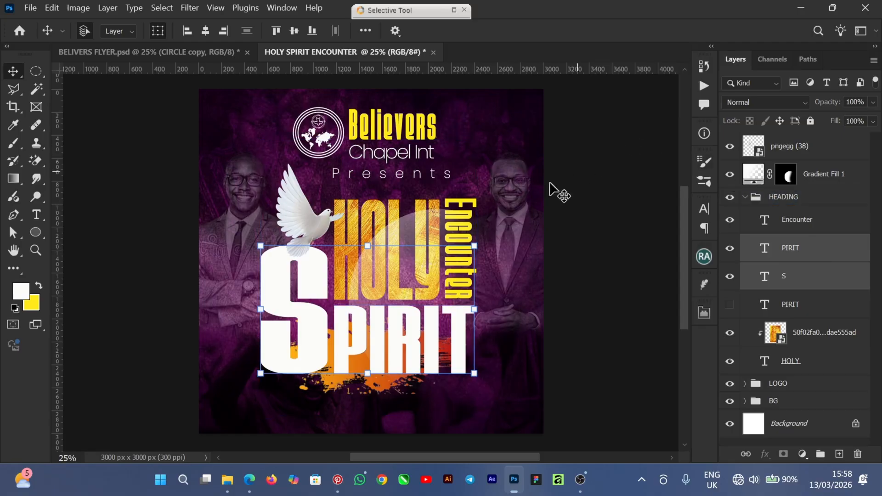
Scale the dove to about 84.5% and position it so that it sits on the top edge of the S
left_click(320, 228)
key("ctrl+t")
left_click_drag(275, 165, 286, 177)
mouse_move(308, 240)
left_mouse_down()
mouse_move(307, 225)
mouse_move(314, 233)
left_mouse_up()
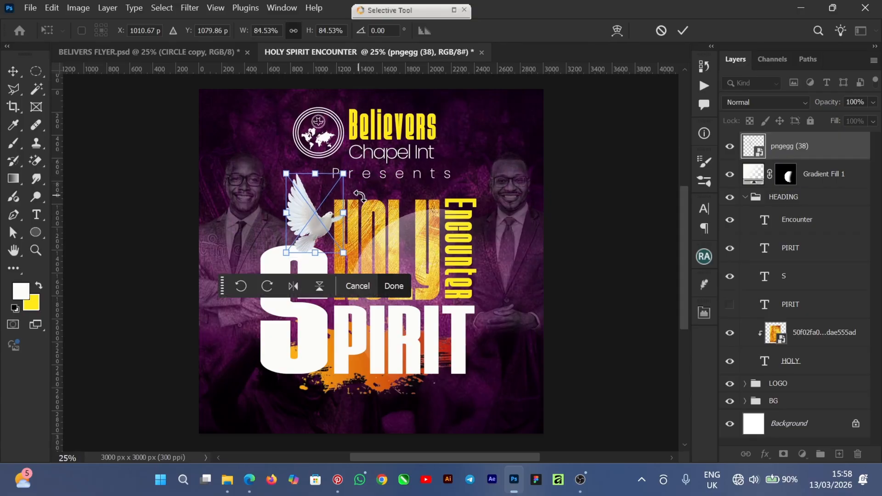
key("Return")
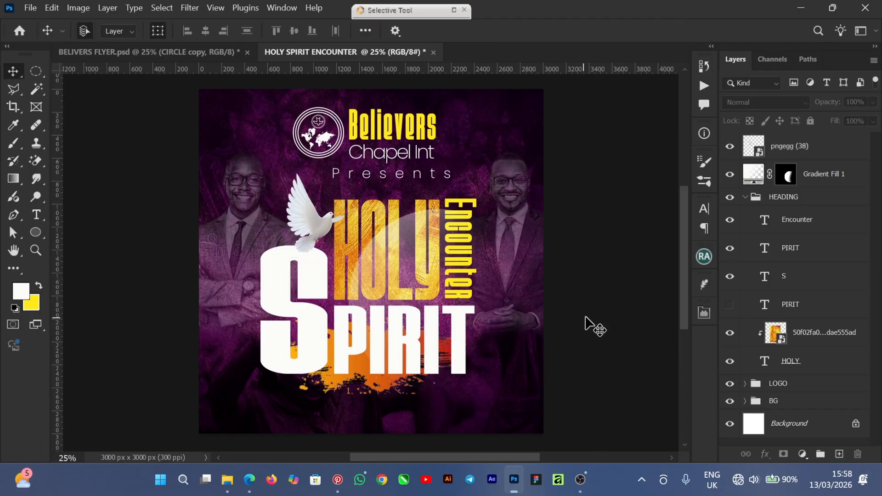
Duplicate the gradient circle with an offset up and to the left, and lower the copy's opacity to 26%
left_click(423, 275)
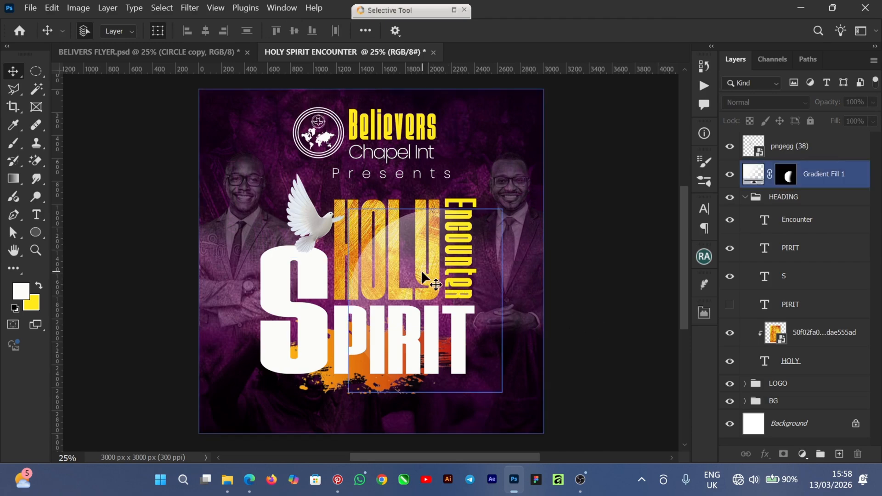
left_click(406, 252)
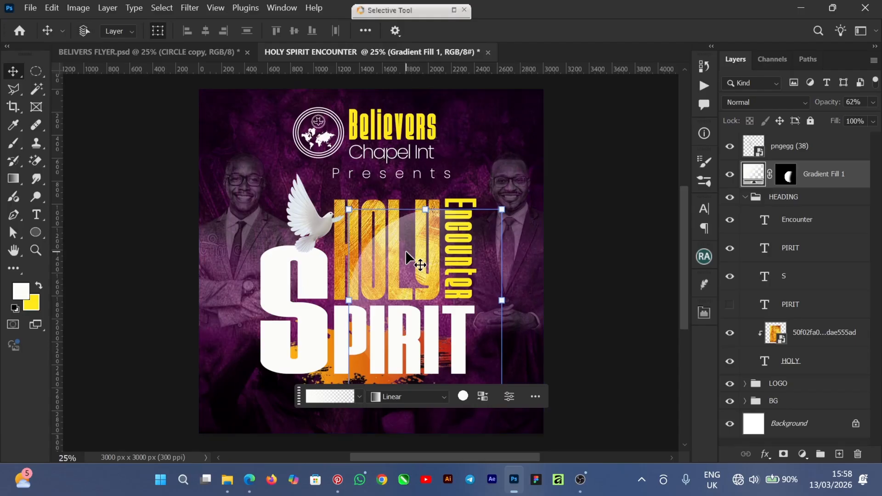
key("ctrl+j")
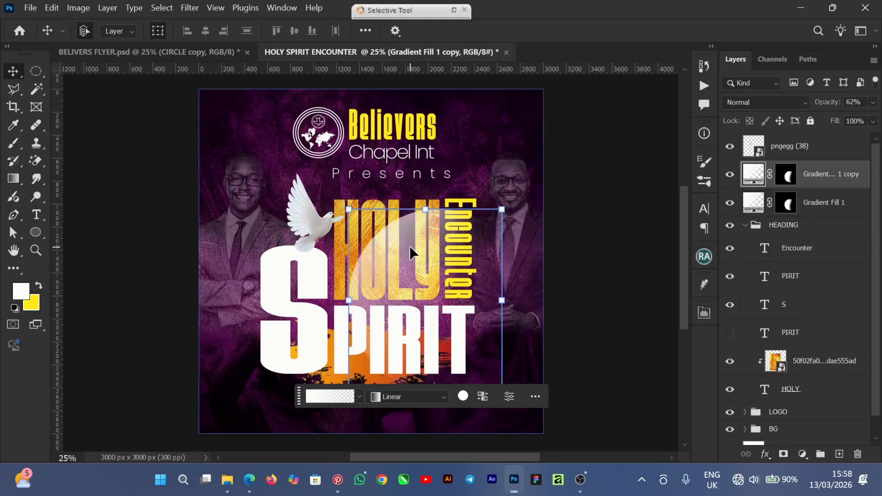
key("ctrl+t")
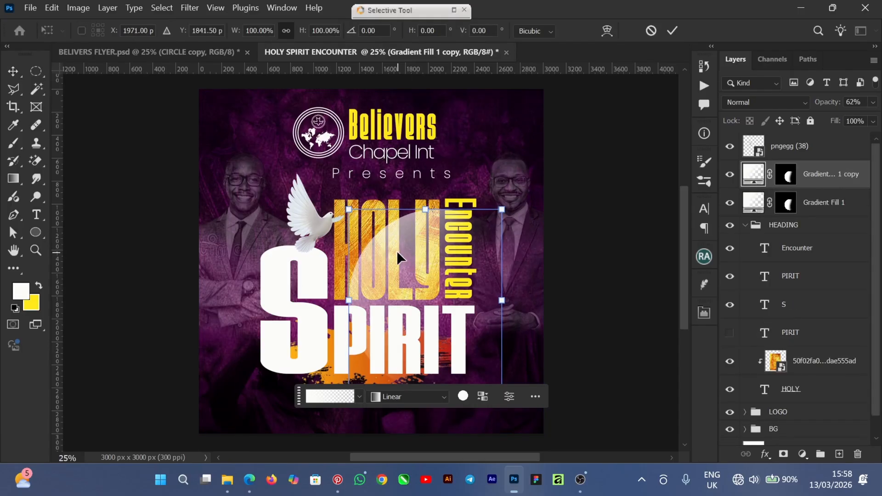
left_click_drag(404, 253, 374, 233)
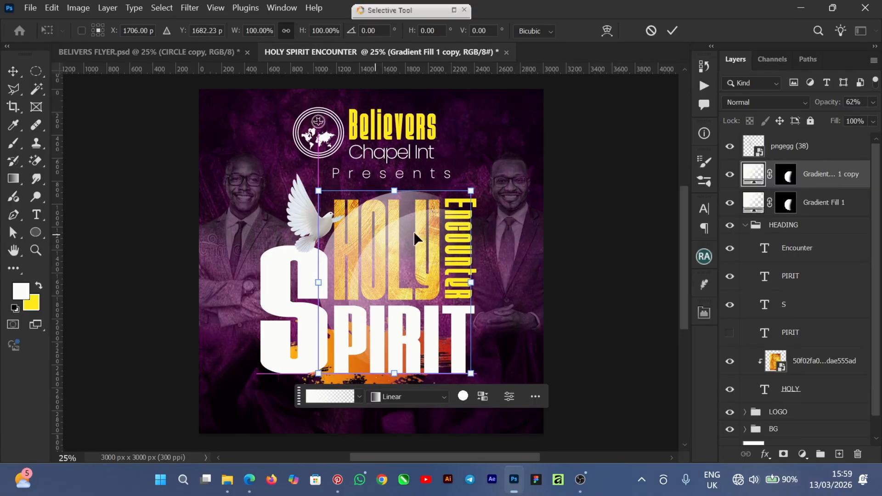
left_click(674, 30)
left_click(873, 103)
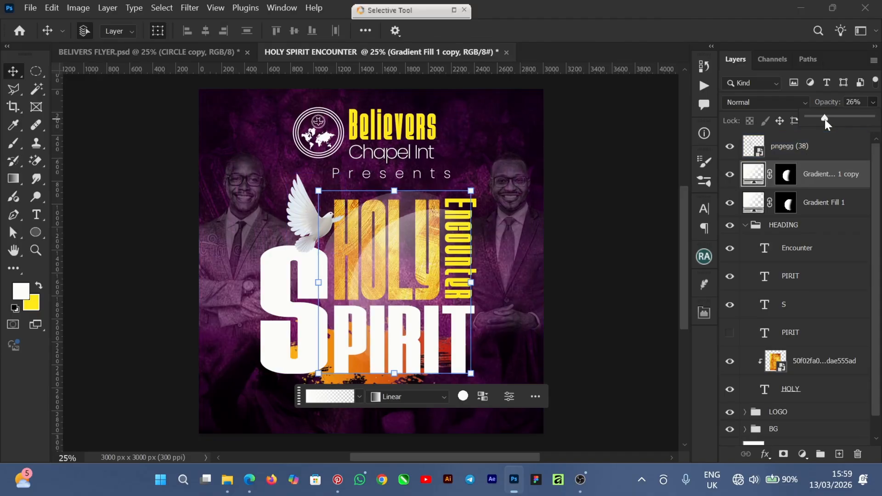
Try painting black on the copied gradient circle's layer mask with a 600 px brush, and undo the stroke
left_click(787, 177)
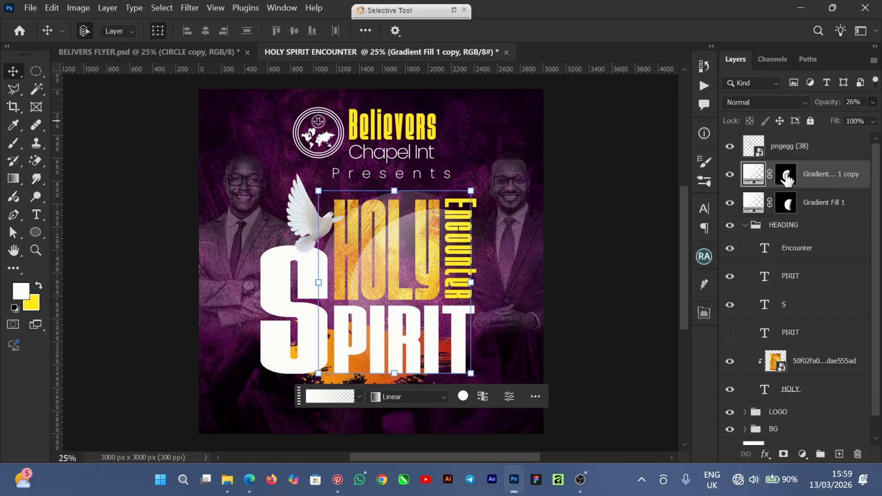
left_click(787, 178)
left_click(14, 144)
key("d")
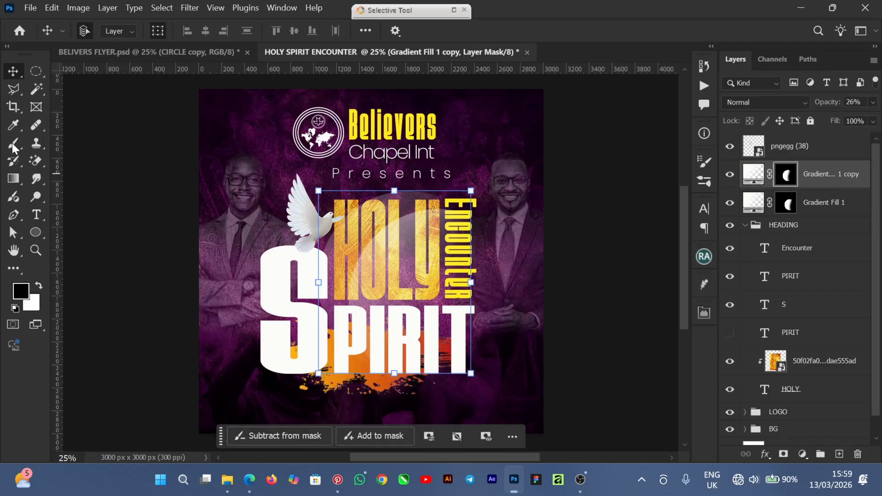
left_click(13, 147)
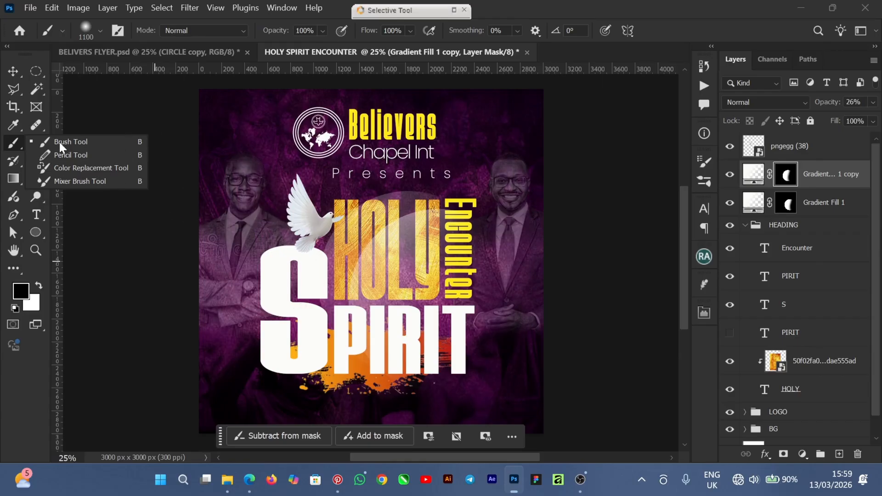
left_click(84, 145)
key("bracketleft")
key("bracketleft")
key("bracketleft")
key("bracketleft")
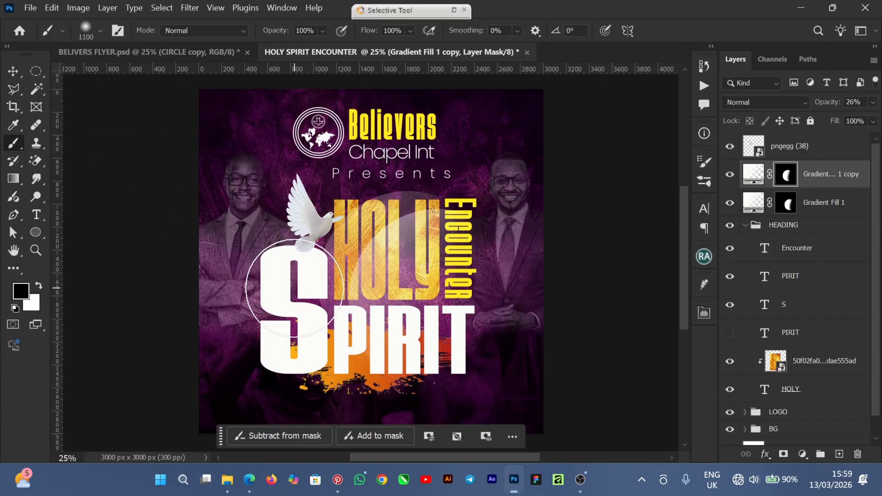
key("bracketleft")
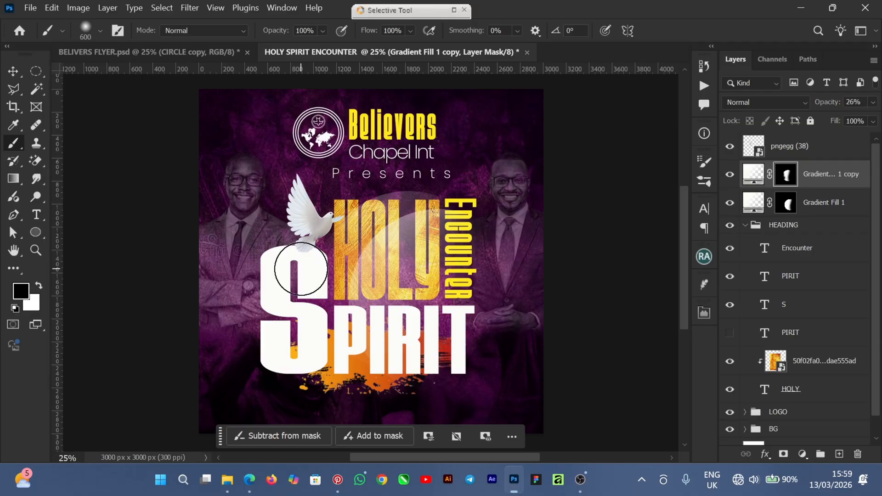
key("ctrl+z")
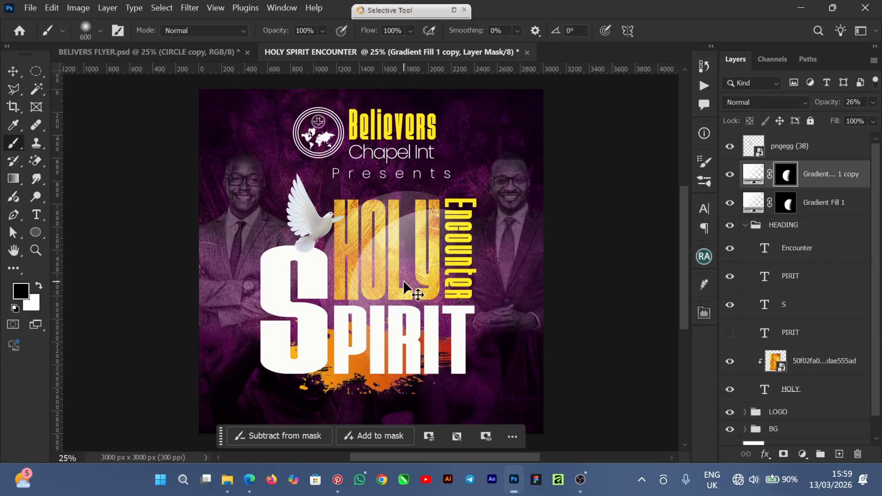
left_click(14, 68)
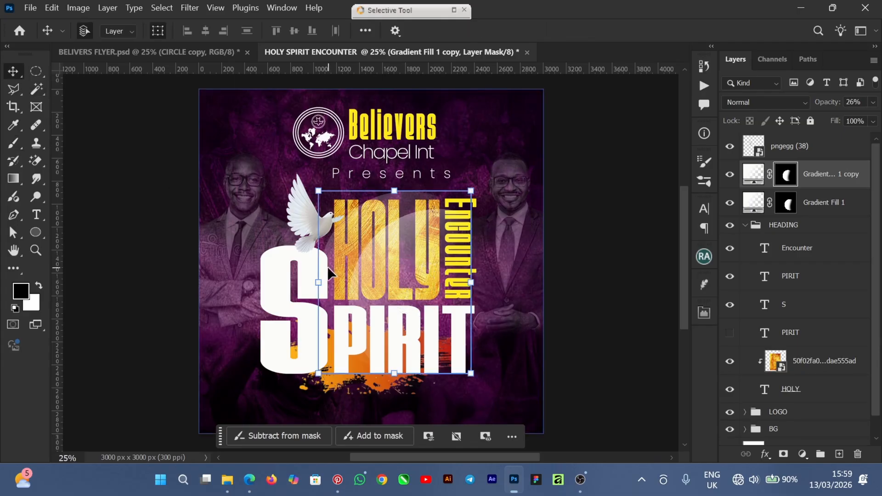
left_click(782, 183)
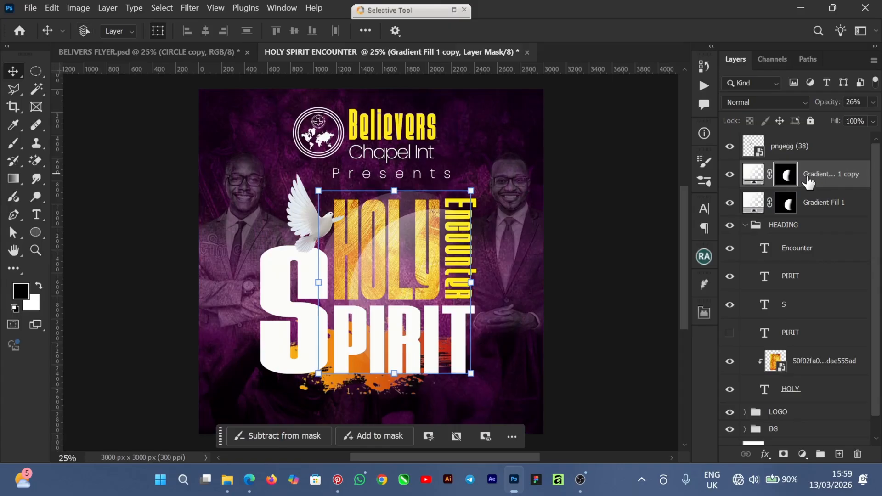
Move the copied gradient circle horizontally about 93 px to the left, offsetting it further from the original circle
key("ctrl+t")
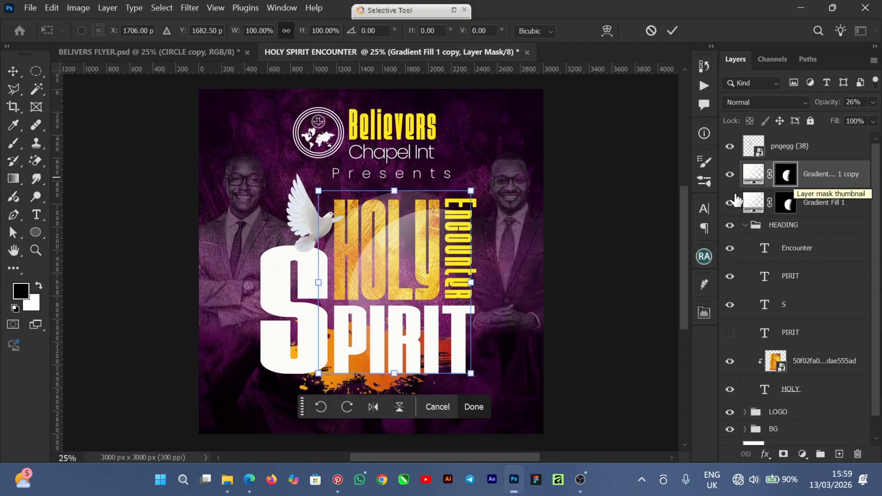
left_click_drag(351, 236, 338, 236)
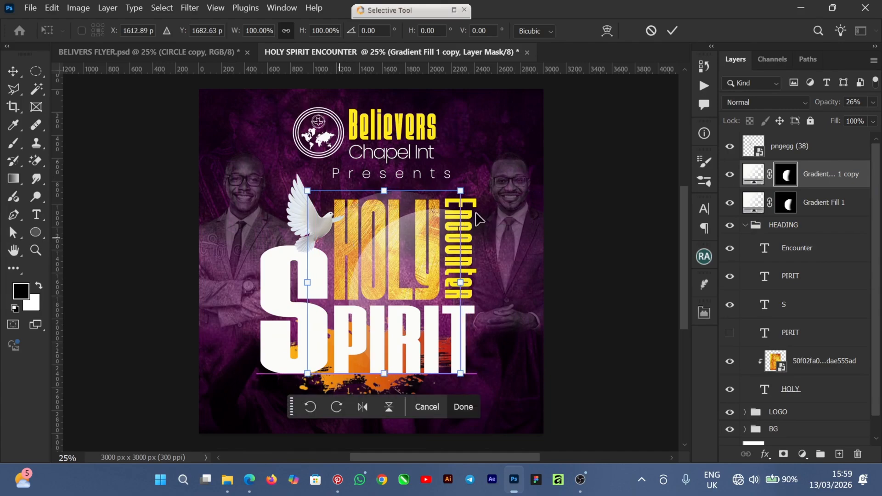
left_click(678, 27)
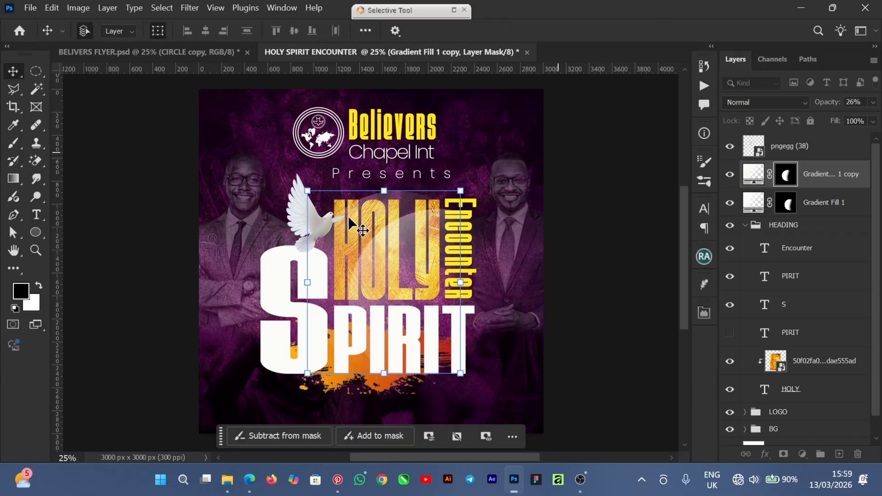
Nudge the copied gradient circle slightly downward so that its upper edge sits around the top of HOLY, and deselect it
key("shift+Down")
key("shift+Down")
key("shift+Down")
key("shift+Down")
key("shift+Down")
key("shift+Down")
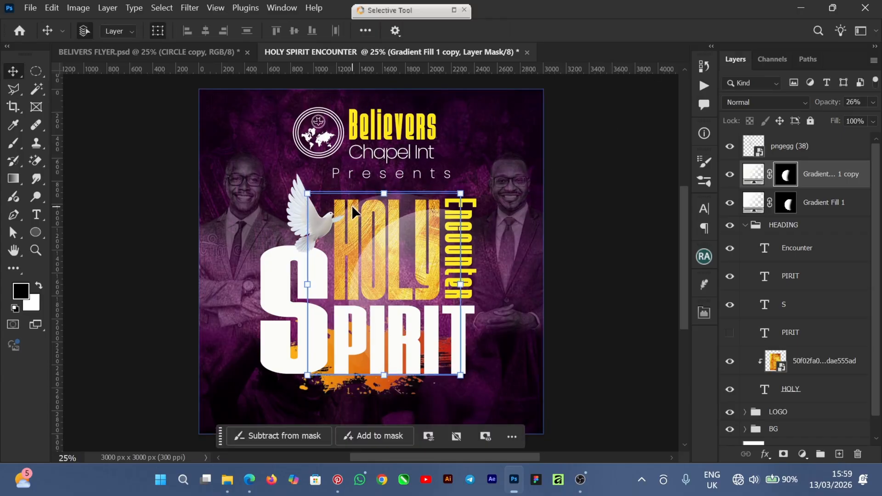
key("Up")
key("Up")
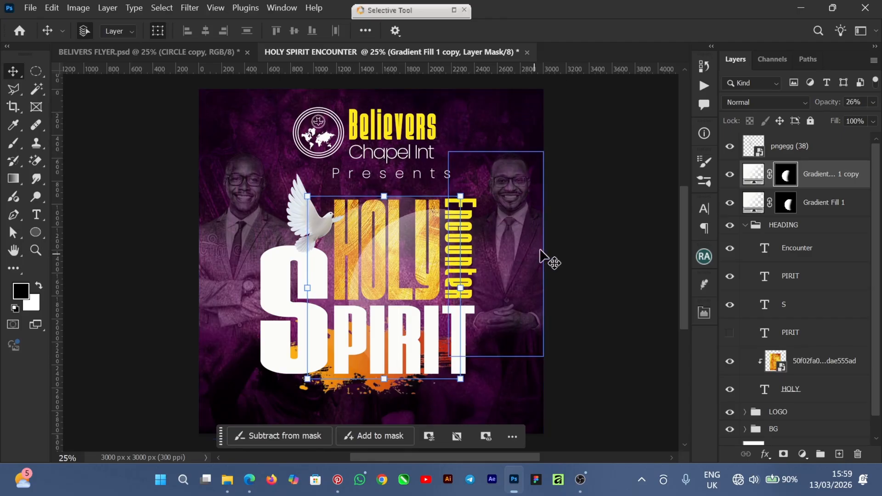
left_click(612, 248)
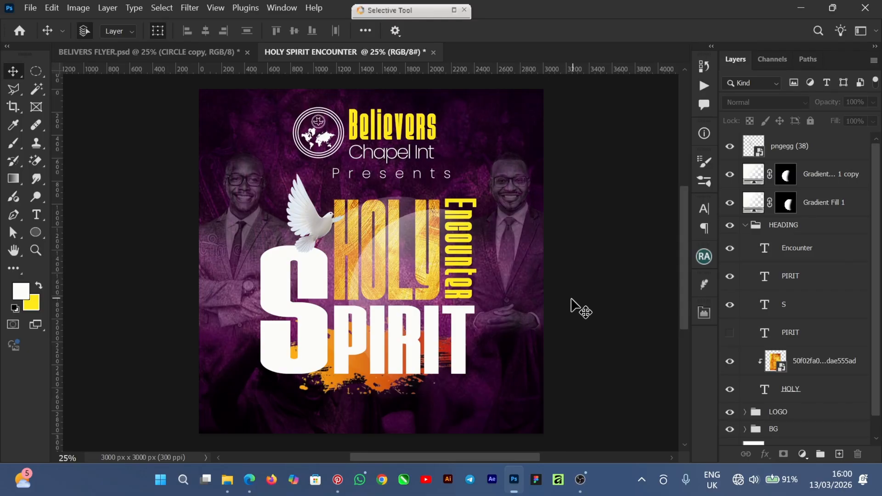
left_click(308, 230)
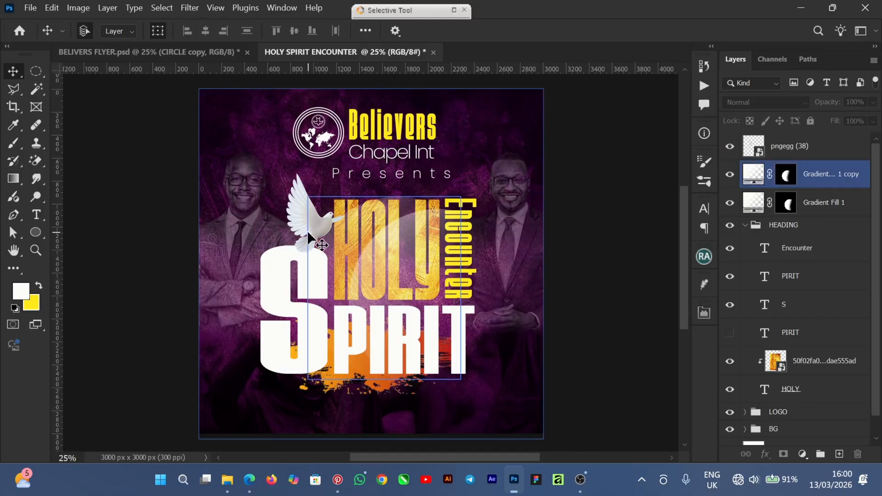
left_click(301, 217)
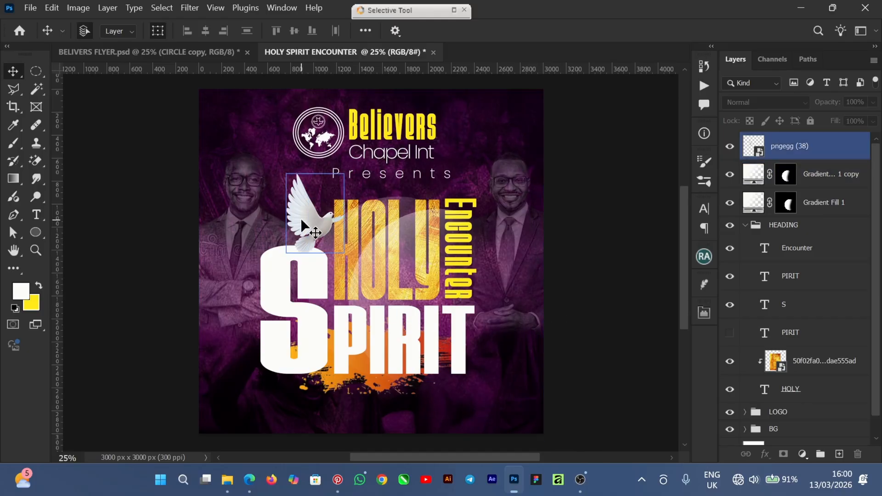
left_click(616, 302)
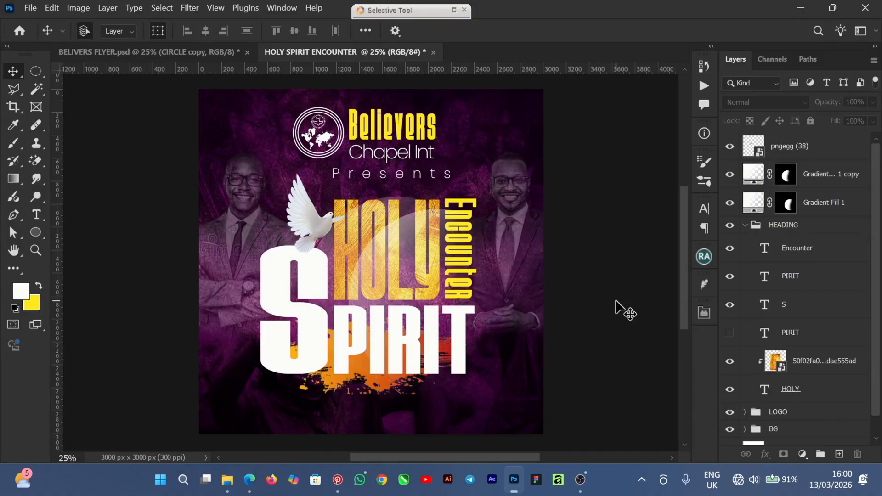
left_click_drag(688, 266, 682, 250)
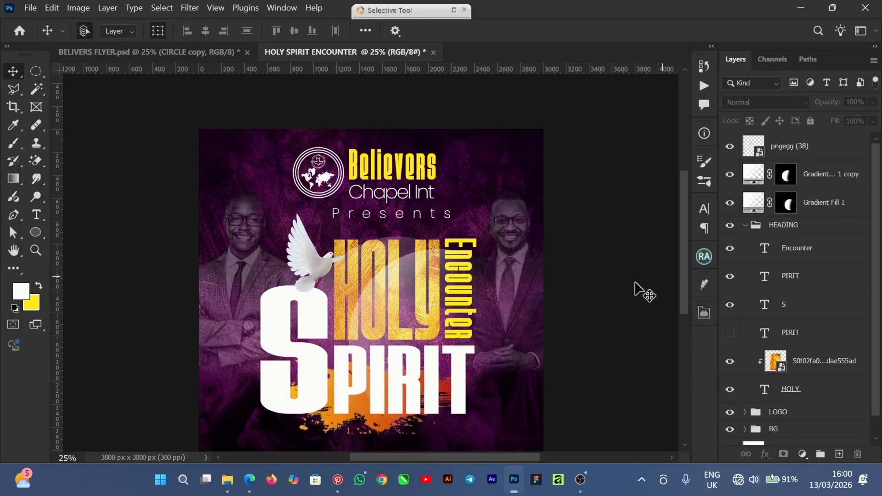
left_click(314, 273)
left_click_drag(685, 213, 684, 217)
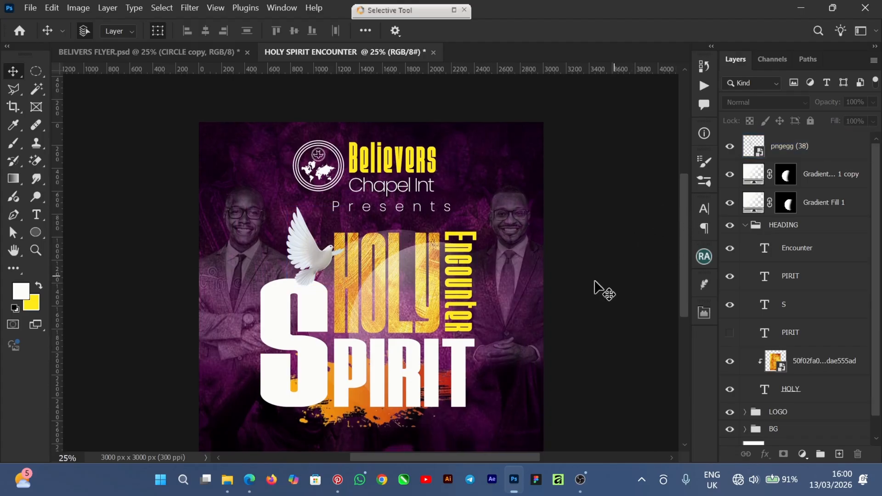
Stretch the vertical Encounter text downward to 101.83% of its height, keeping its width at 100%
left_click(455, 303)
left_click(814, 252)
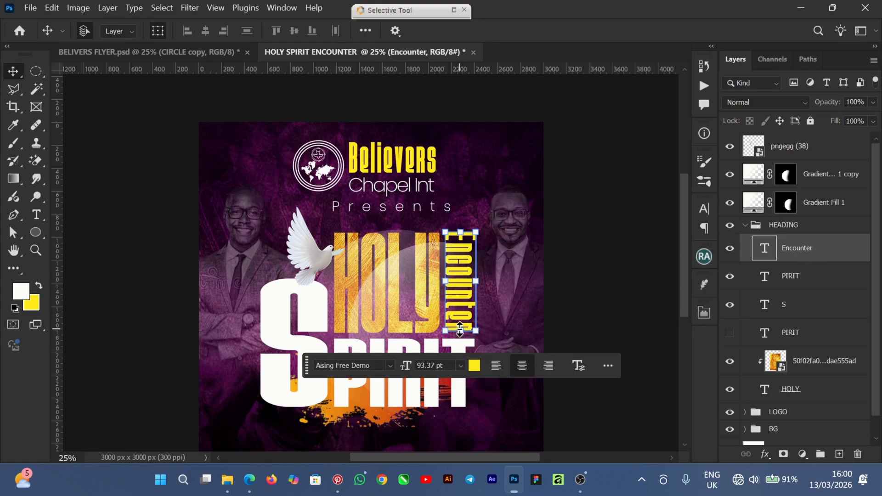
key("ctrl+plus")
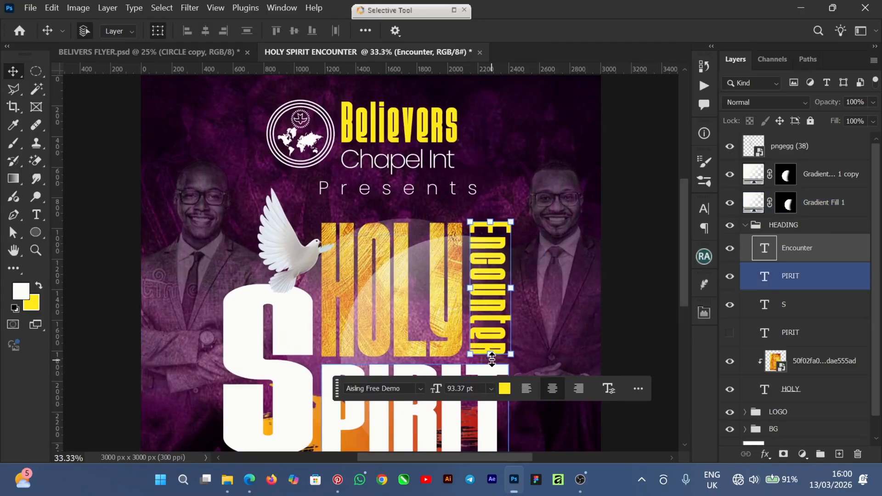
left_click_drag(491, 355, 492, 357)
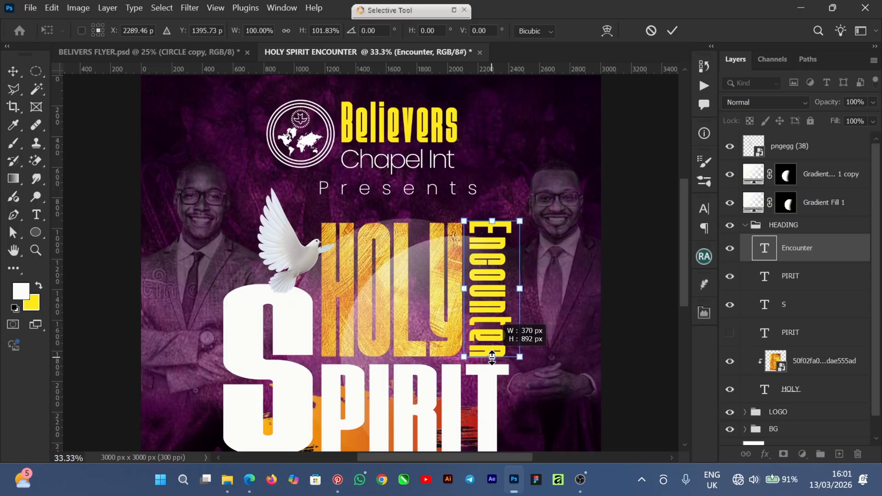
left_click_drag(492, 357, 492, 361)
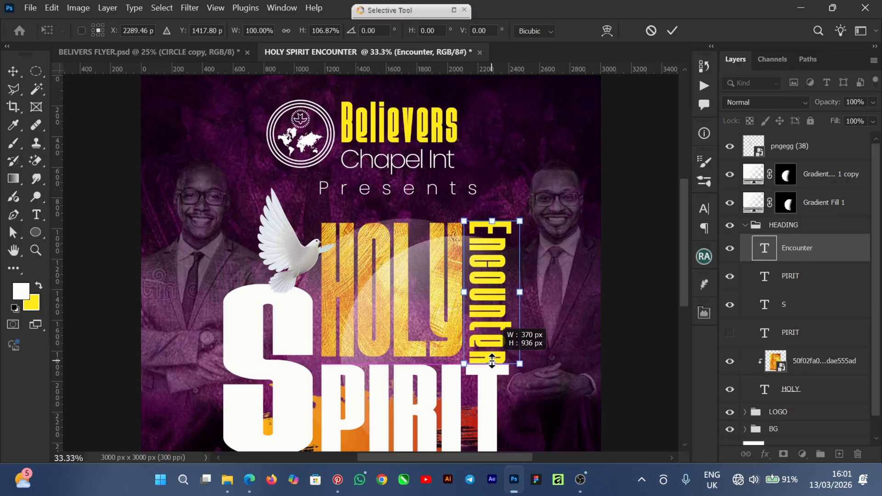
left_click_drag(491, 360, 492, 358)
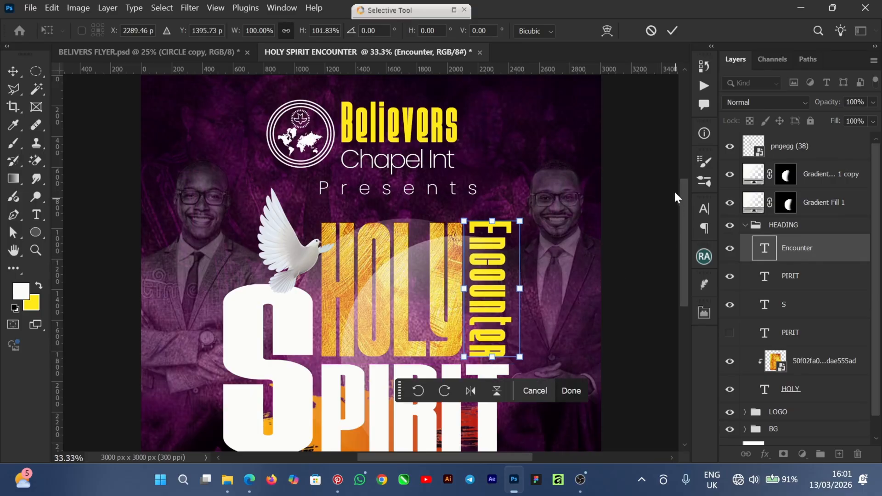
left_click(674, 31)
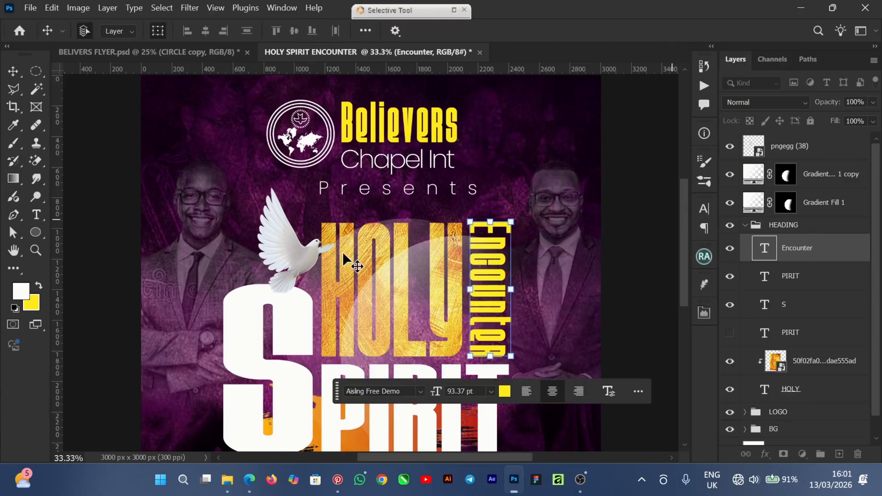
Move the HOLY text and its clipped gold texture together slightly downward, closer to PIRIT
left_click(827, 363)
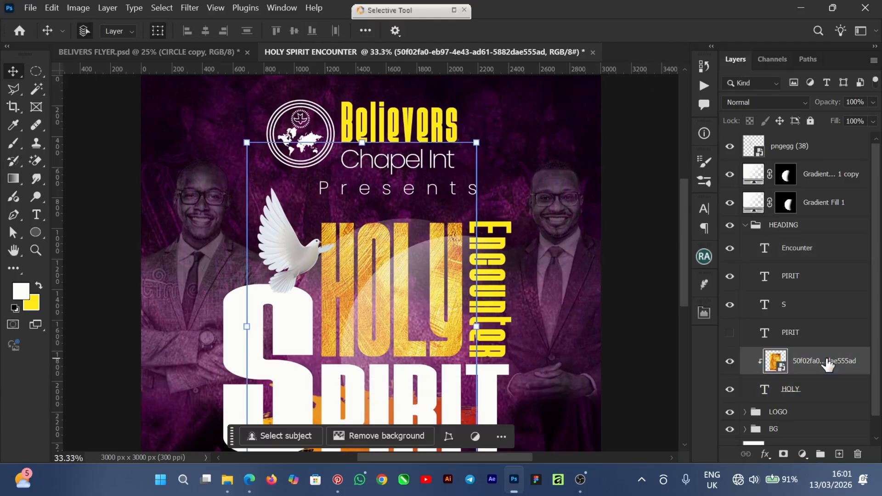
left_click(821, 391)
left_click(822, 393, "ctrl")
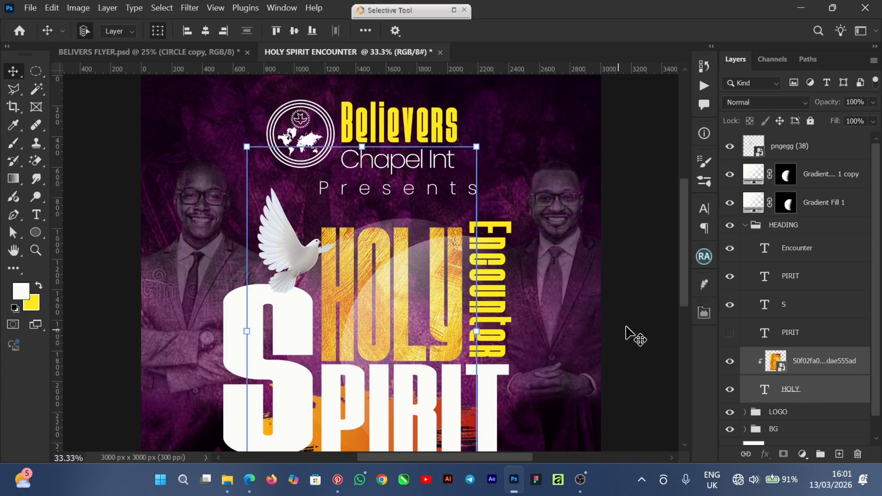
Stretch only the HOLY text upward to 106.11% of its height, keeping its width at 100%
left_click(800, 389)
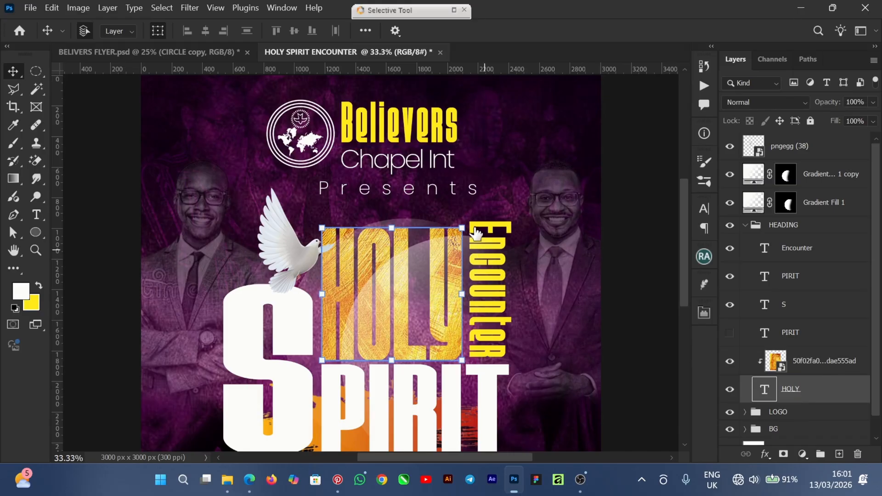
left_click(416, 239)
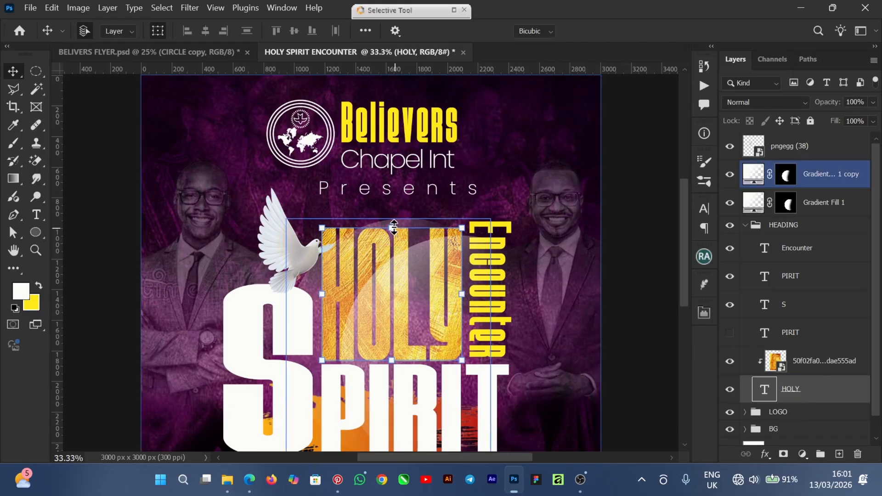
left_click(395, 228)
left_click_drag(395, 222, 394, 185)
left_click(672, 31)
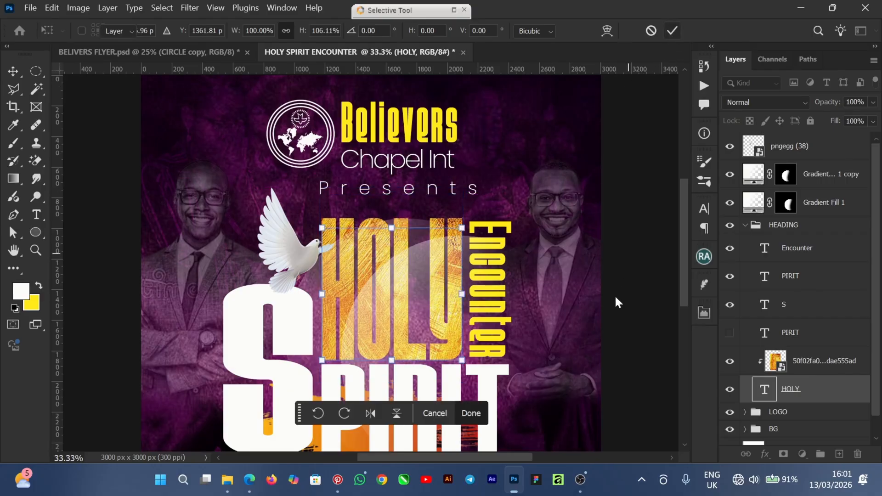
Extend the Encounter text downward to 101.69% height so that its lower end lines up with HOLY, and deselect it
left_click(808, 250)
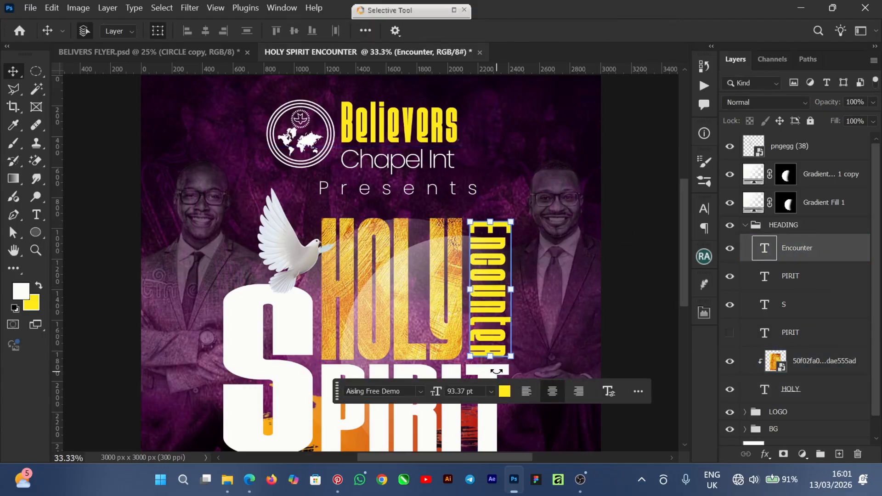
left_click_drag(491, 355, 491, 359)
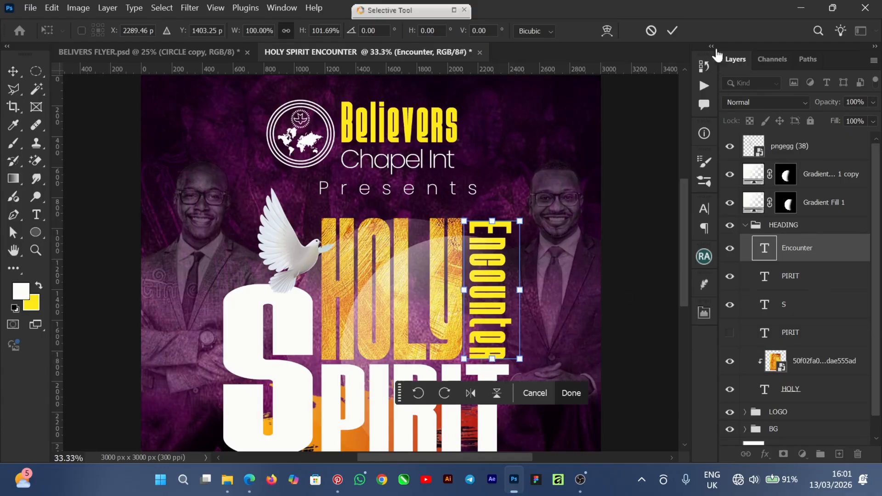
left_click(673, 29)
left_click(662, 342)
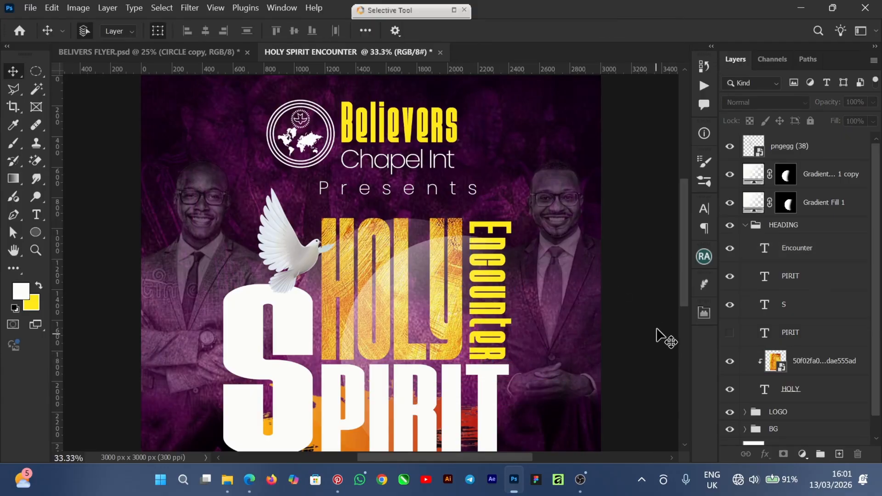
Draw a white rectangle without a stroke, about 669 by 82 px, across the lower part of the letters H, O and L in HOLY
left_click_drag(685, 257, 691, 284)
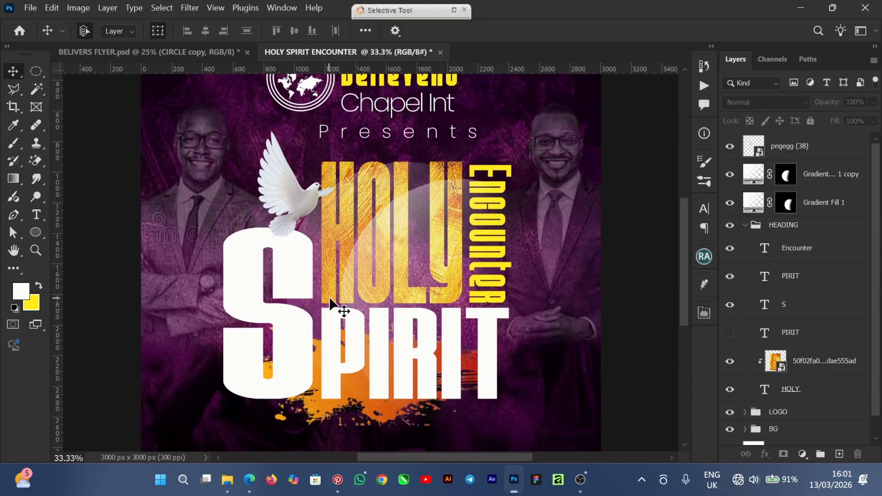
left_click(345, 309)
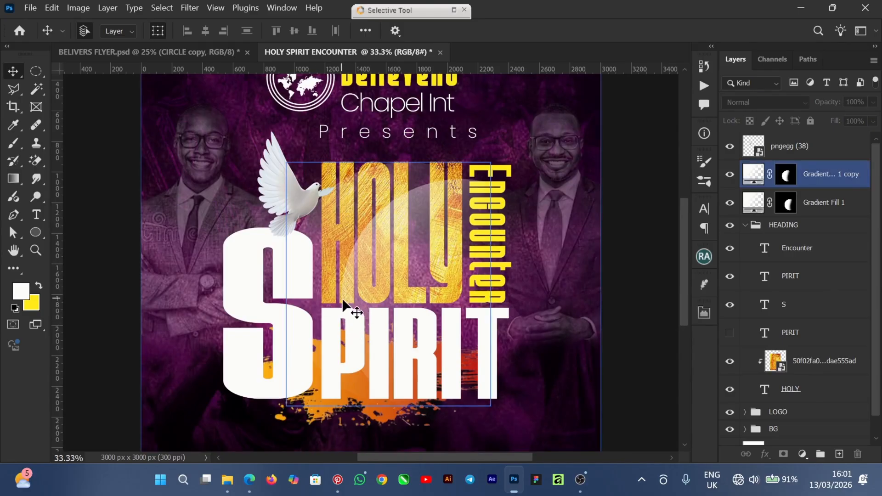
left_click(37, 233)
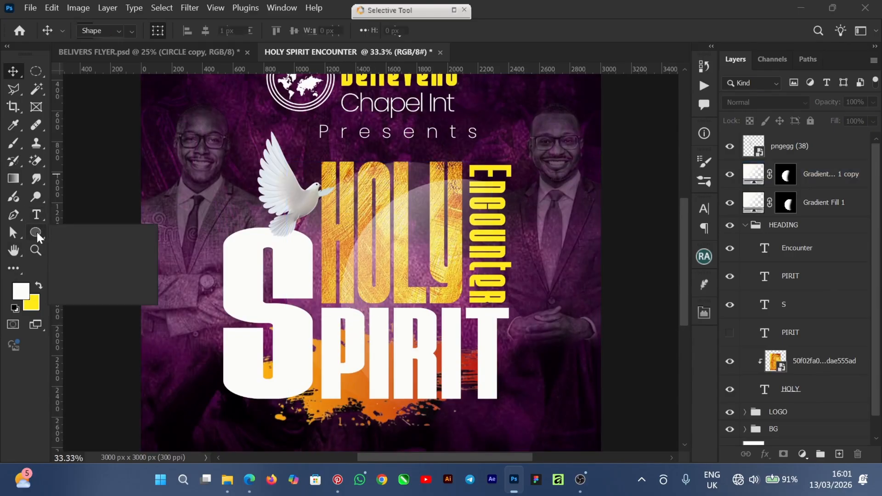
left_click(93, 233)
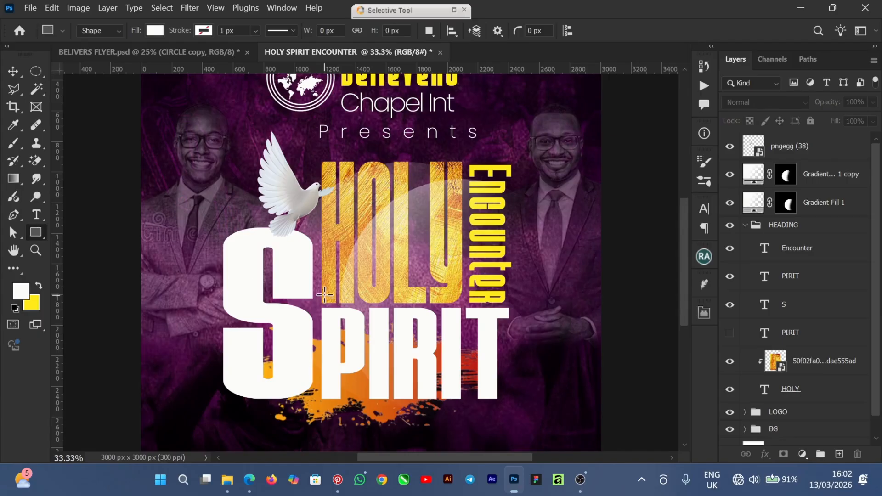
left_click_drag(322, 289, 421, 303)
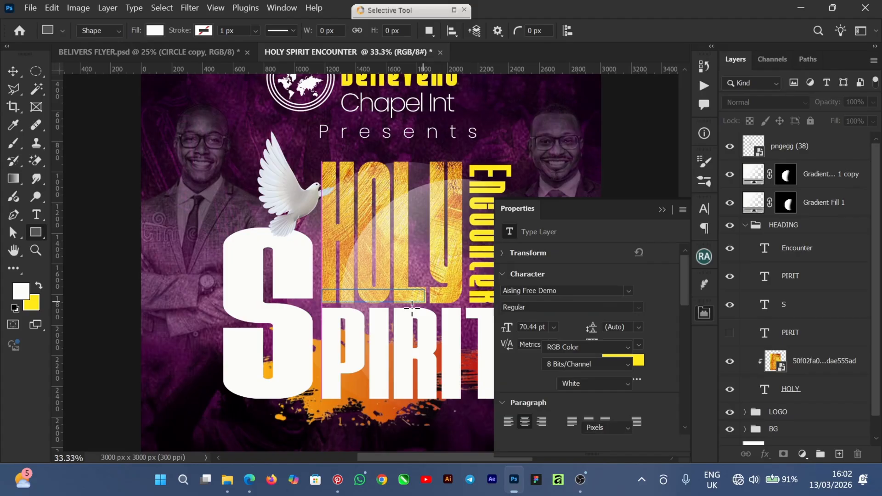
left_click_drag(412, 309, 412, 309)
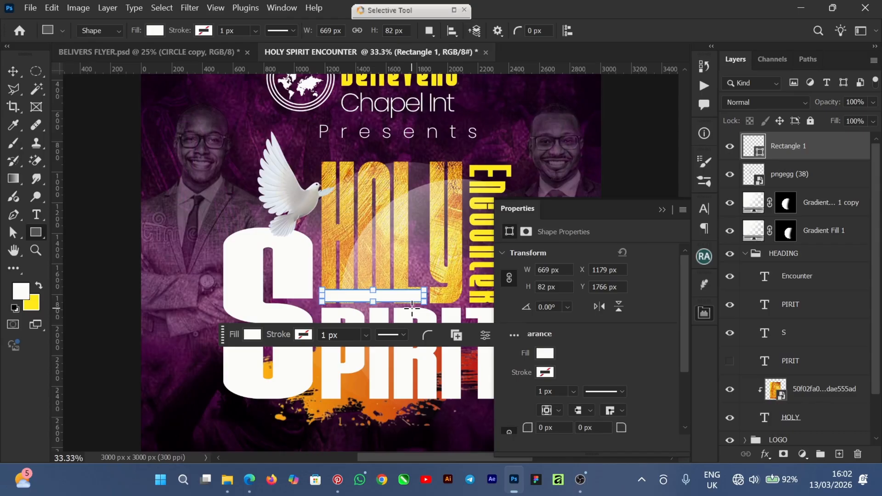
key("ctrl+plus")
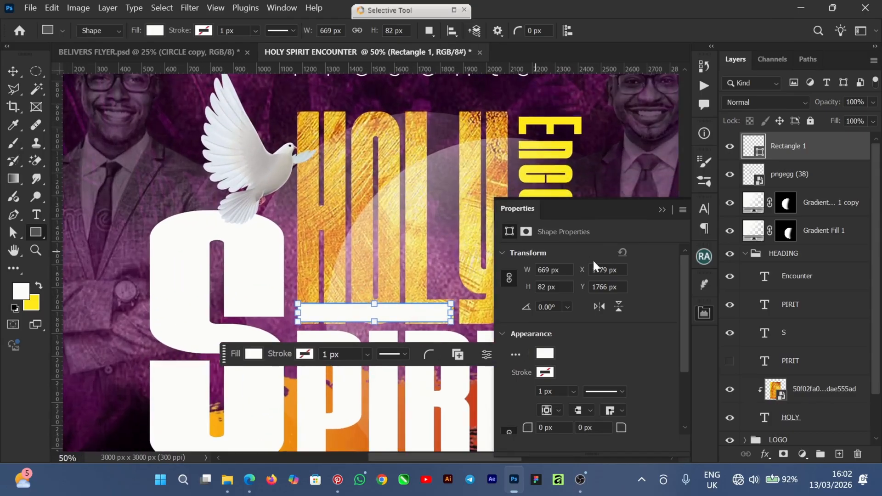
left_click(660, 210)
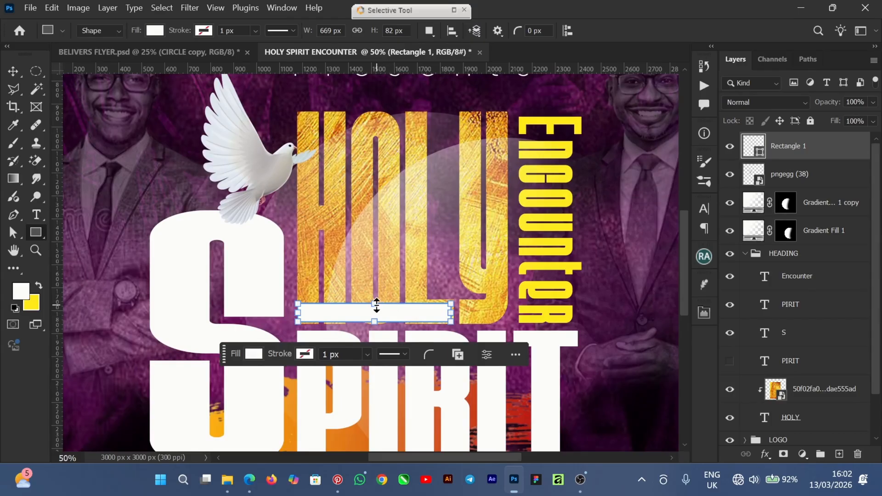
left_click_drag(374, 302, 375, 298)
key("ctrl+z")
key("ctrl+z")
left_click_drag(376, 302, 375, 297)
key("ctrl+z")
key("ctrl+z")
Pull the white rectangle's upper edge slightly up and sideways to about 675 by 90 px, accepting its conversion to a regular path
left_click_drag(375, 302, 377, 301)
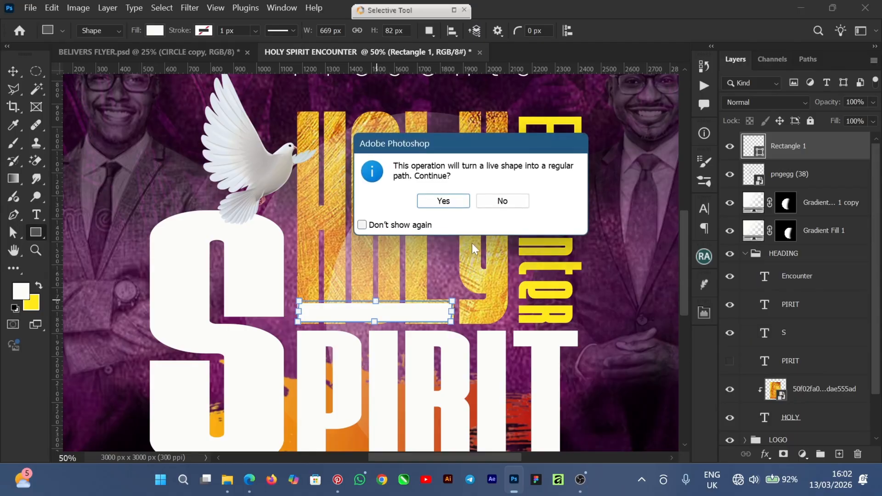
left_click(456, 207)
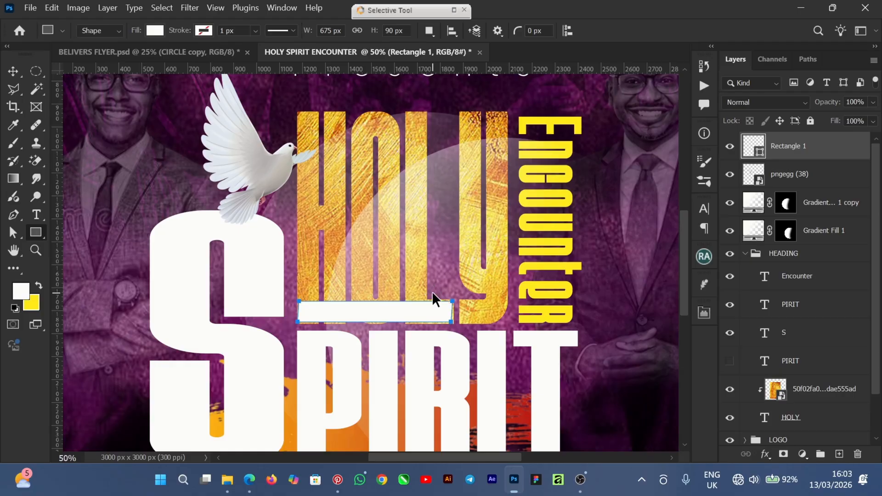
Undo the white rectangle's last reshape and stretch it to 102.39% width and 126.83% height, covering the lower ends of H, O and L
key("ctrl+t")
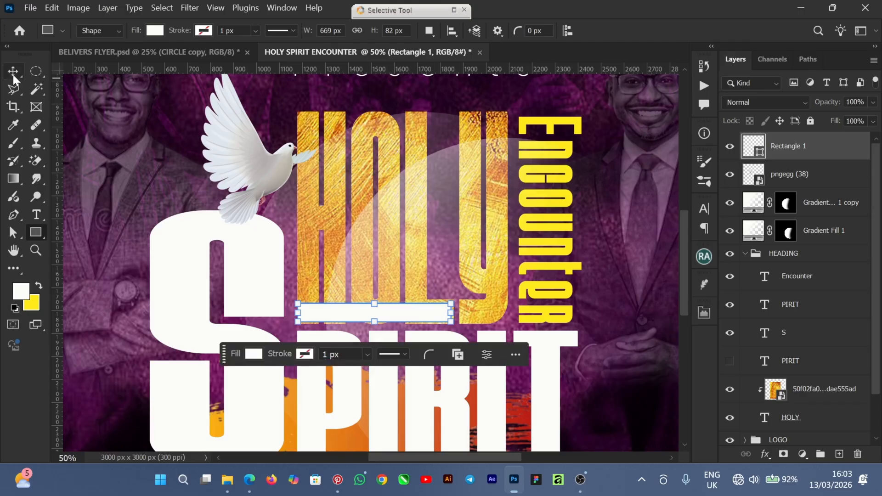
left_click(13, 71)
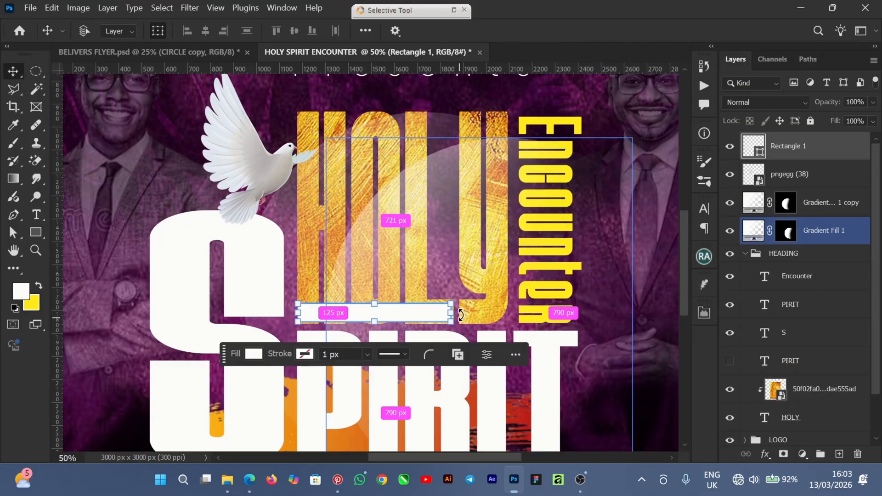
key("ctrl+plus")
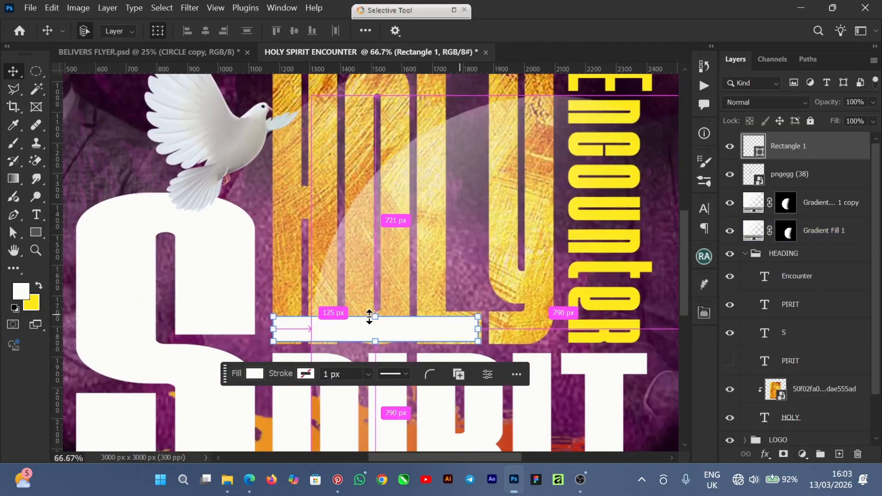
mouse_move(375, 315)
left_mouse_down()
mouse_move(374, 296)
mouse_move(380, 311)
left_mouse_up()
key("ctrl+z")
key("ctrl+z")
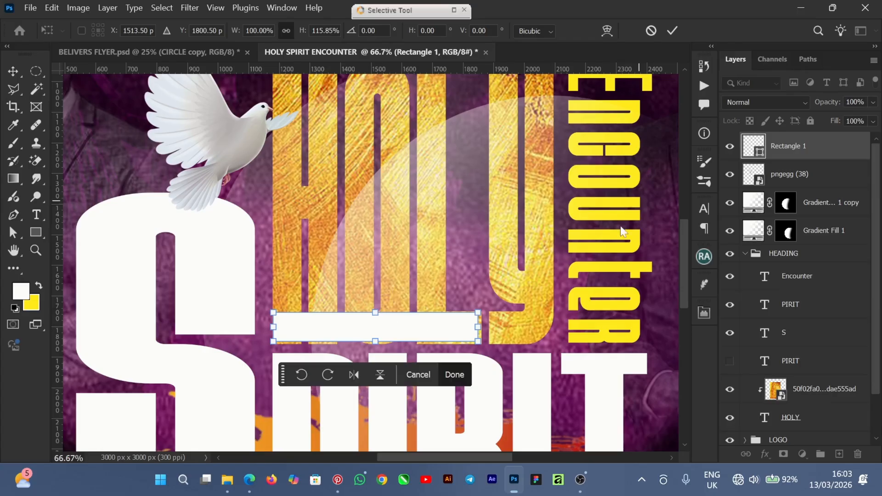
left_click_drag(481, 329, 485, 328)
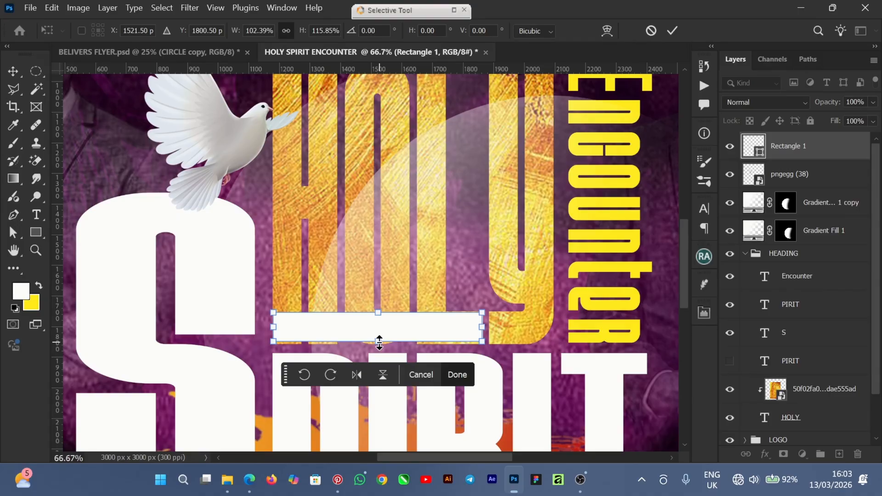
left_click_drag(379, 342, 376, 345)
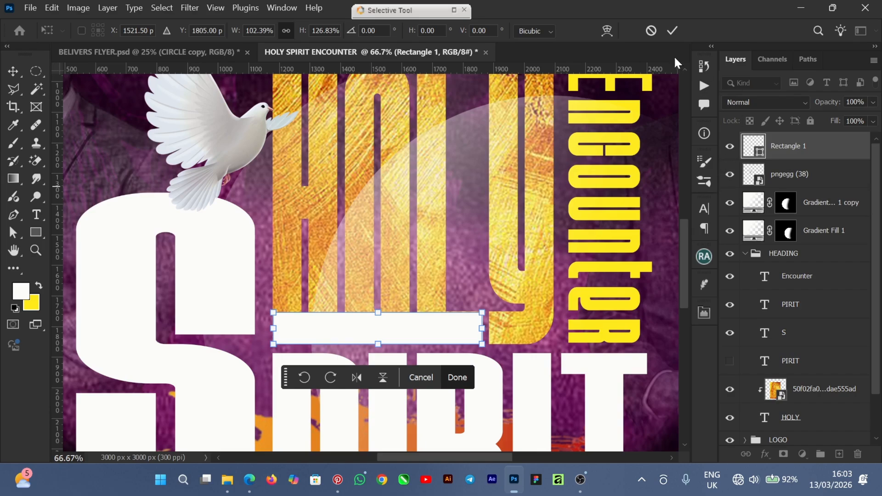
key("Return")
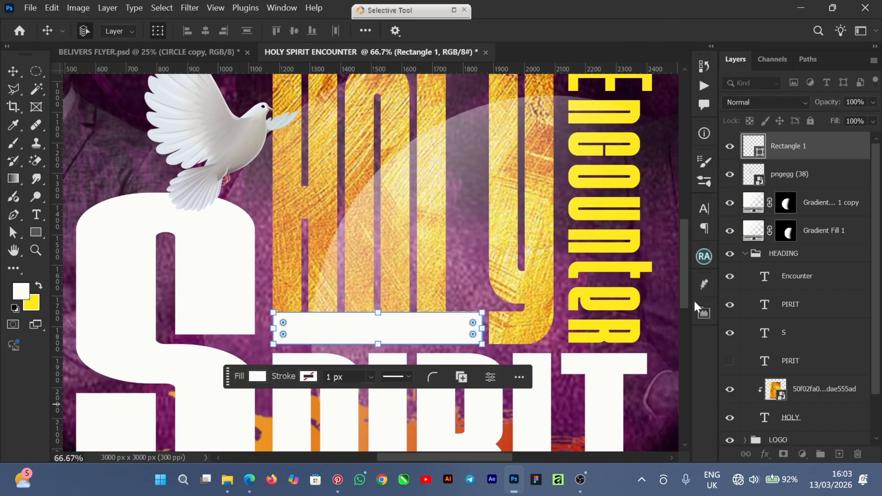
Nudge the visible PIRIT text up by about 10 px, closer to the white rectangle
scroll(685, 281, "down", 5)
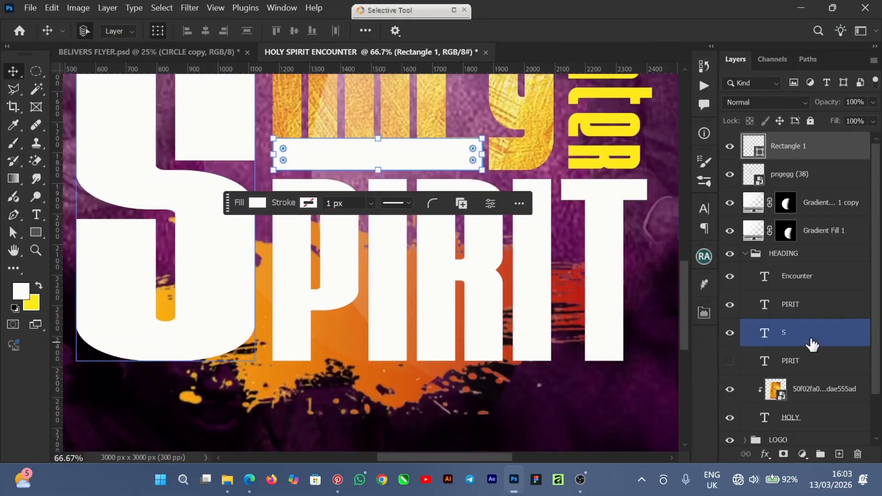
left_click(816, 307)
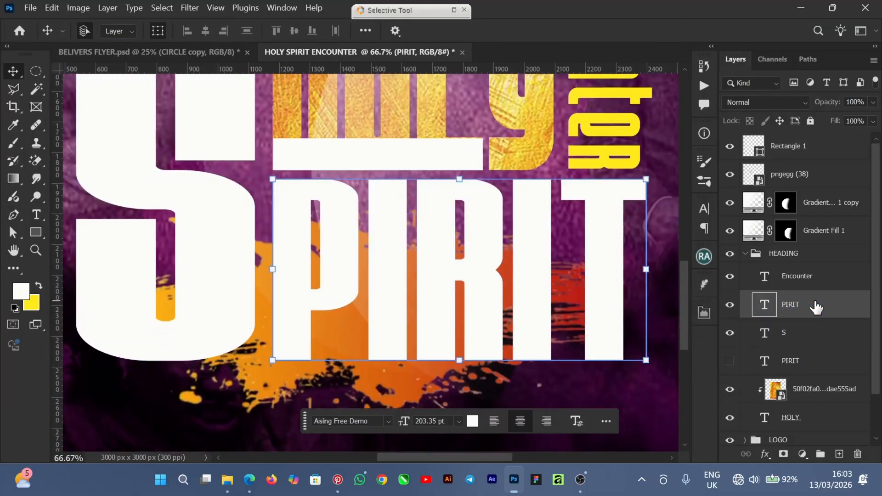
key("Up")
key("Up")
key("Up")
key("Up")
key("Up")
key("Up")
key("Up")
key("Up")
key("Up")
key("Up")
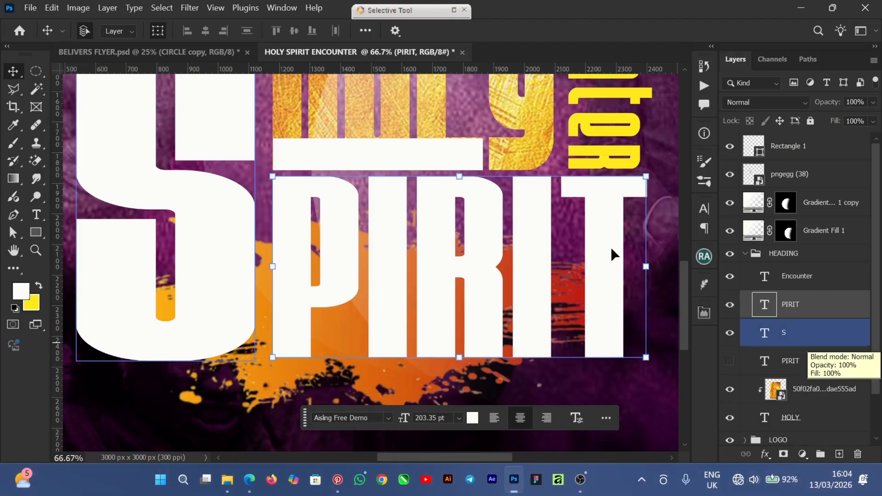
left_click(416, 158, "shift")
key("ctrl+t")
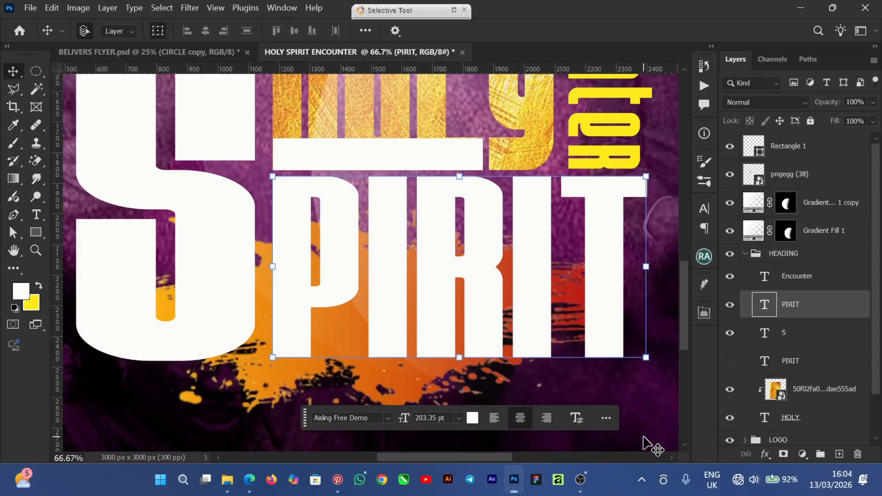
left_click(657, 401)
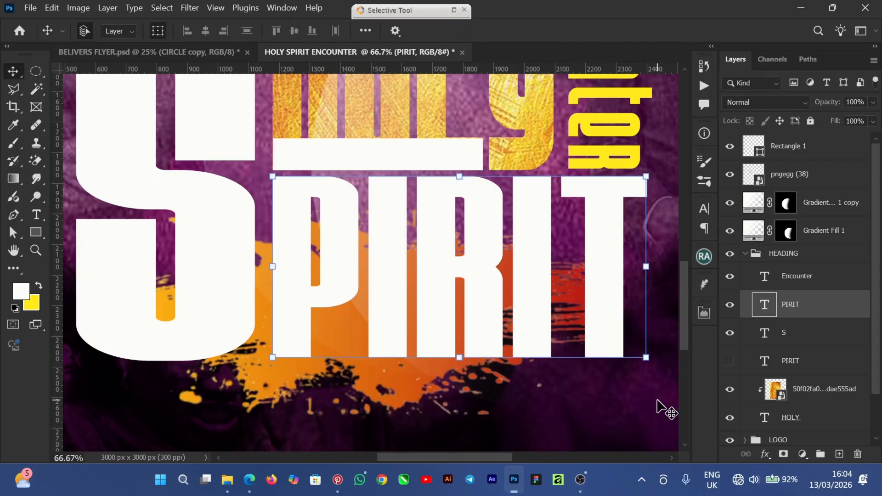
Fill the rectangle under HOLY with the very dark purple #160014 sampled from the flyer's background
left_click(382, 153)
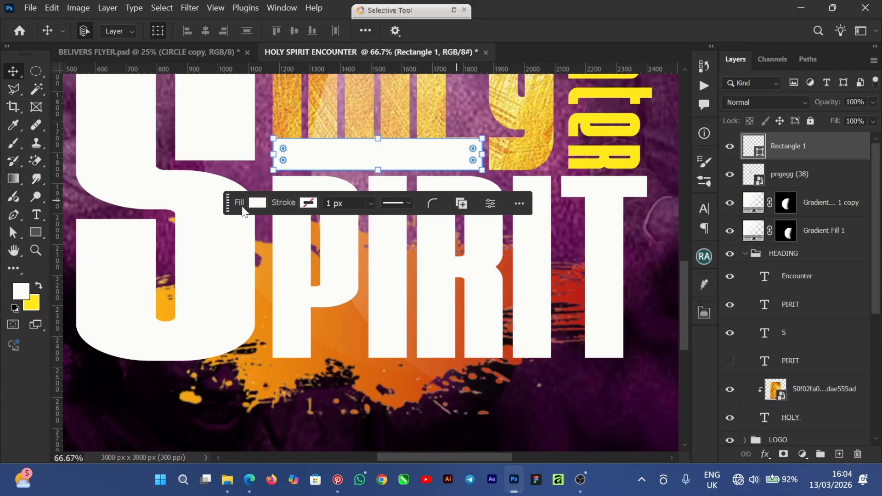
key("ctrl+minus")
mouse_move(684, 285)
left_mouse_down()
mouse_move(688, 252)
mouse_move(689, 272)
left_mouse_up()
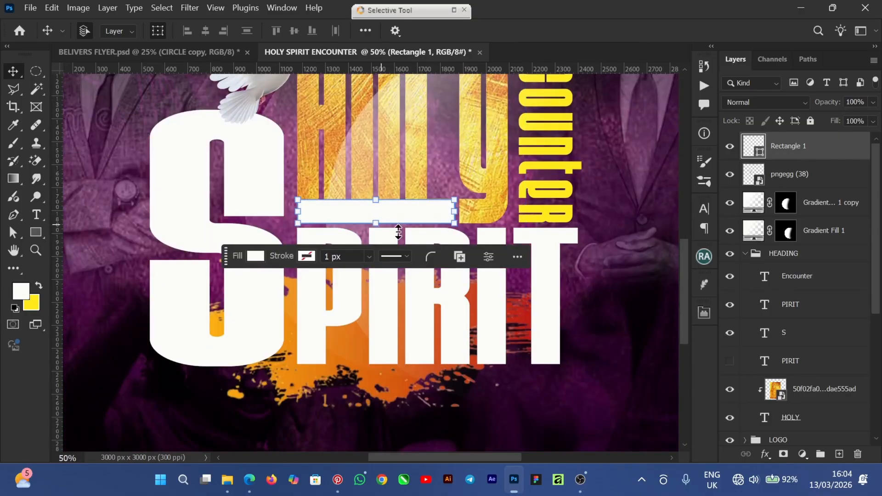
left_click(256, 256)
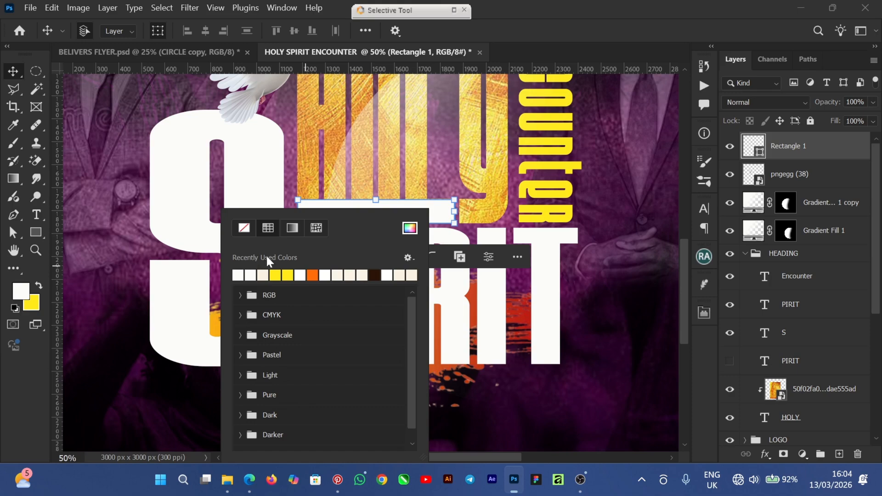
left_click(409, 229)
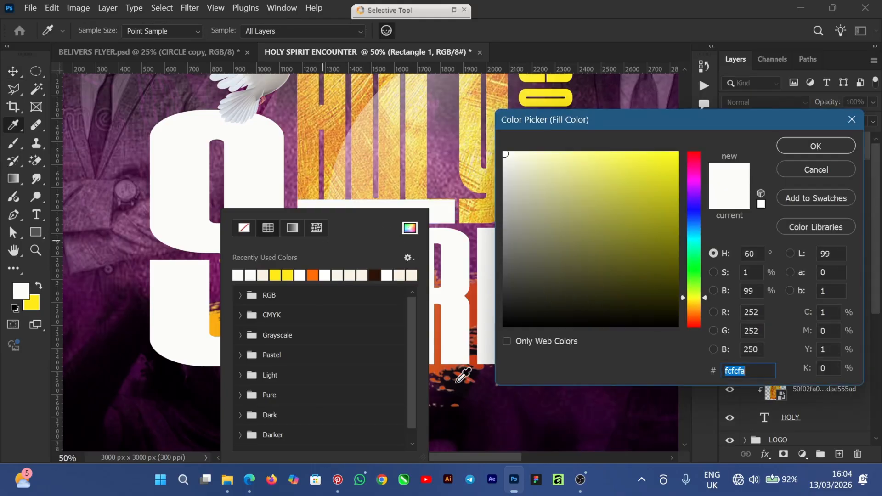
left_click(482, 412)
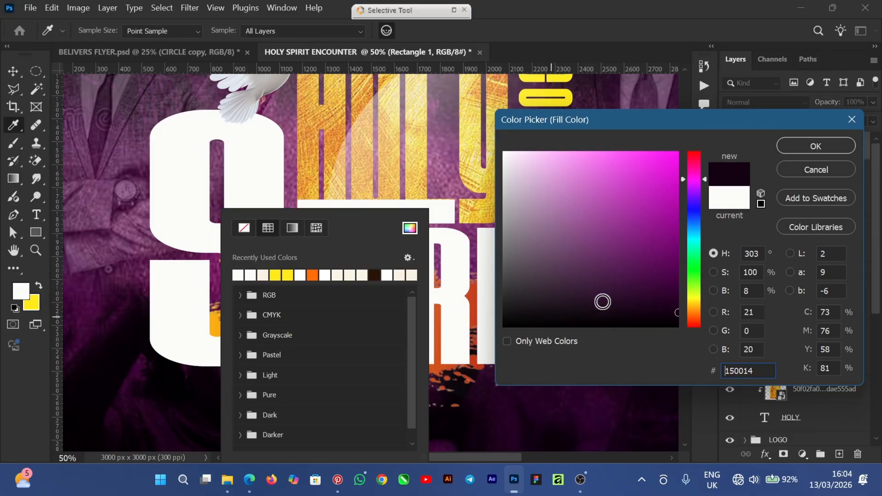
left_click(483, 411)
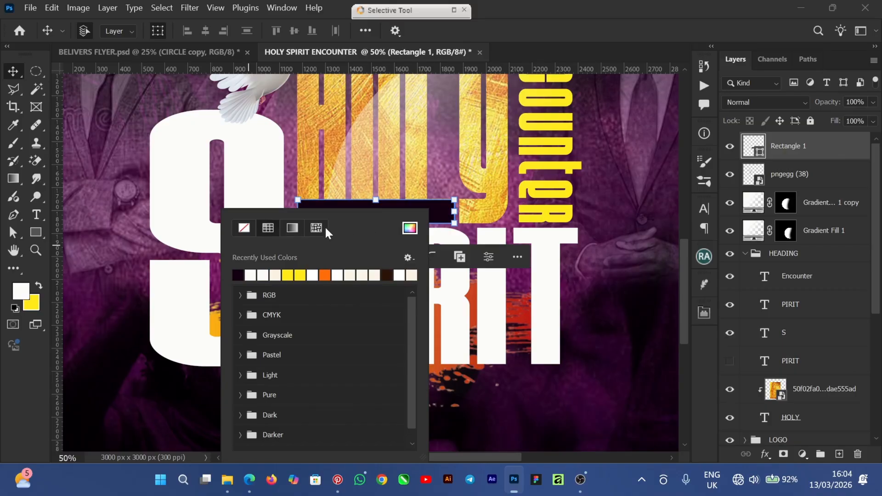
left_click(445, 216)
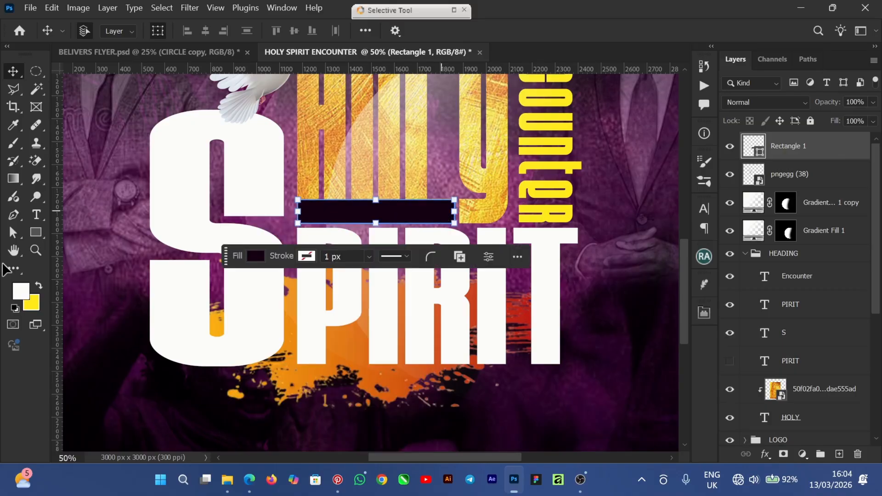
Lighten the rectangle's fill to the dark purple #30012c
left_click(36, 232)
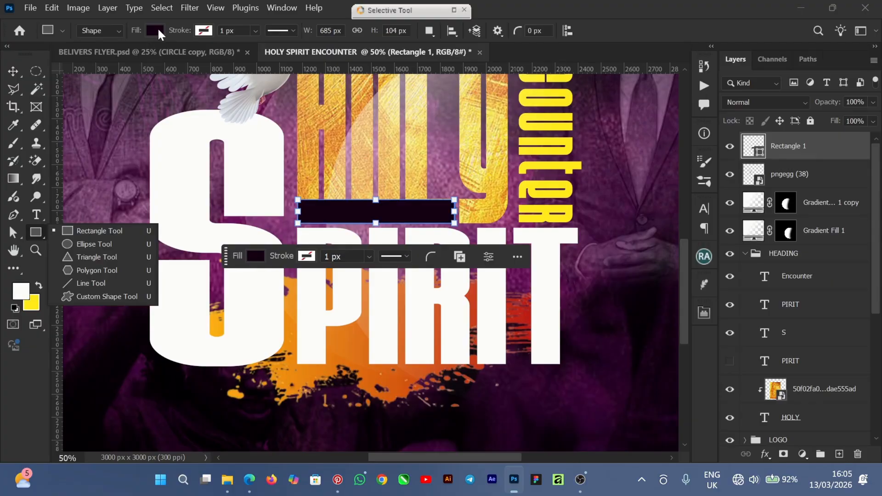
left_click(158, 28)
left_click(157, 28)
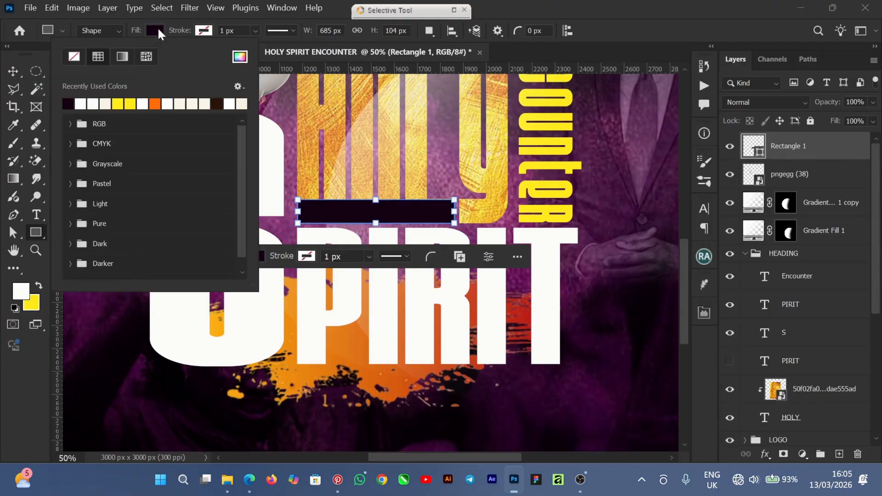
left_click(239, 58)
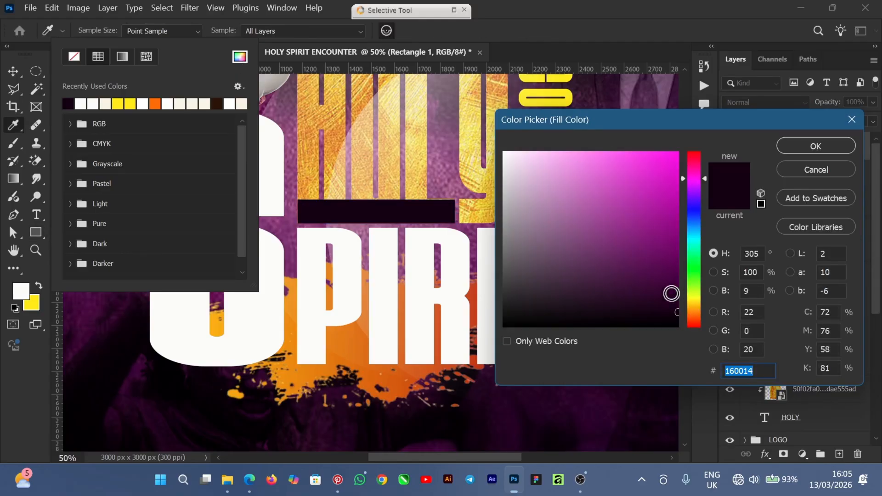
left_click_drag(679, 284, 677, 291)
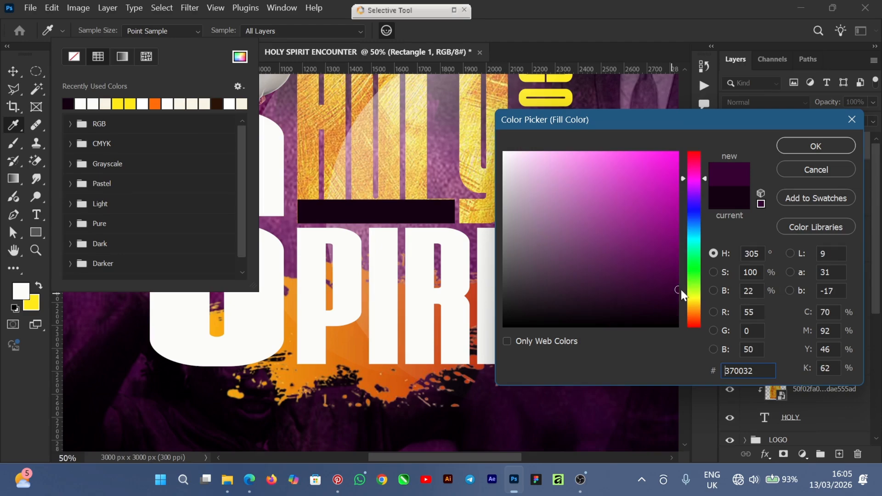
left_click_drag(674, 288, 675, 294)
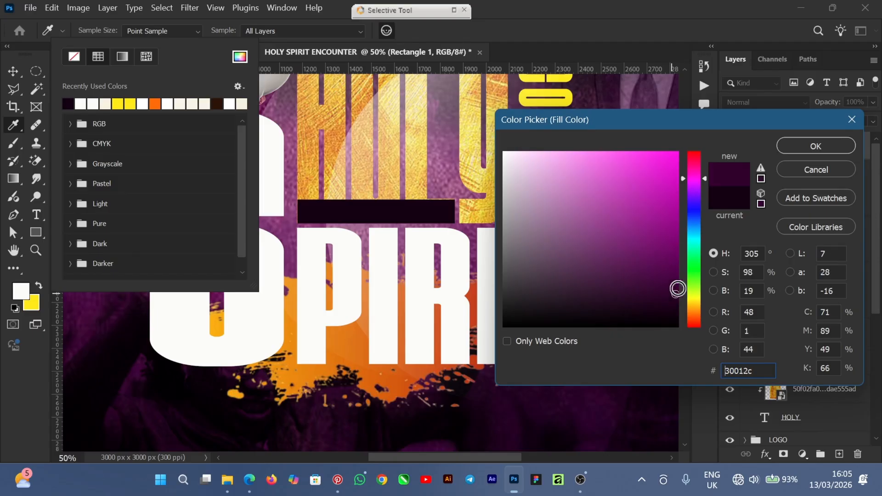
left_click(795, 149)
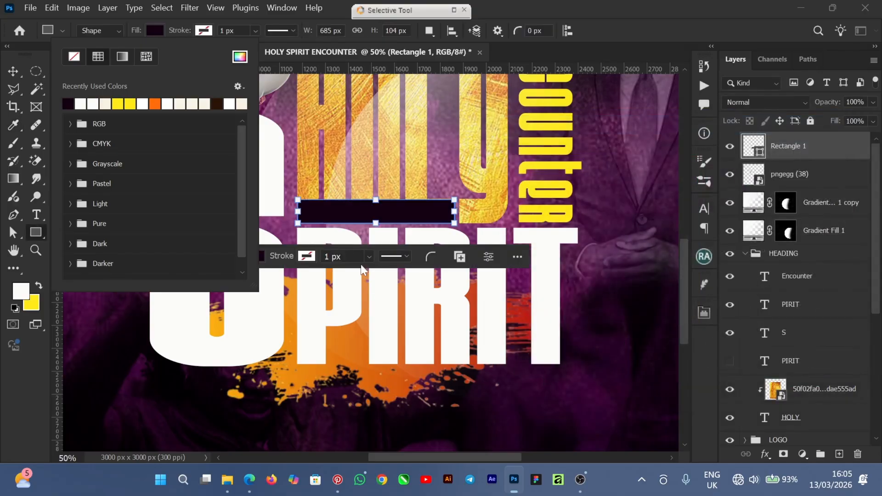
left_click(584, 4)
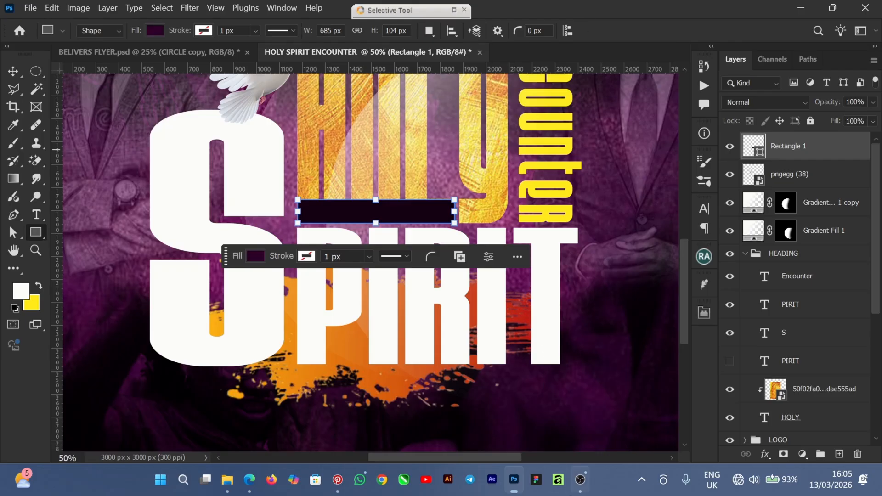
Switch to BELIVERS FLYER.psd and examine the font, style and size of its Believers Encounter text, leaving the text as it is
mouse_move(570, 464)
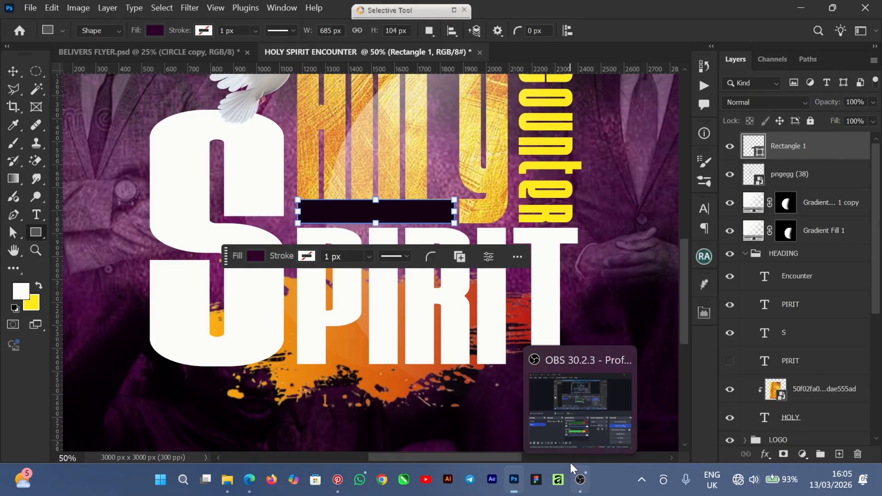
key("ctrl+minus")
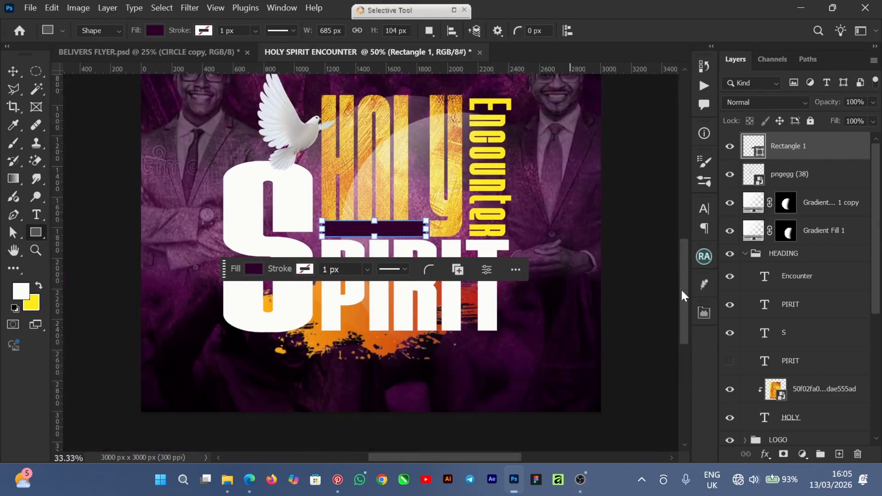
scroll(680, 289, "up", 3)
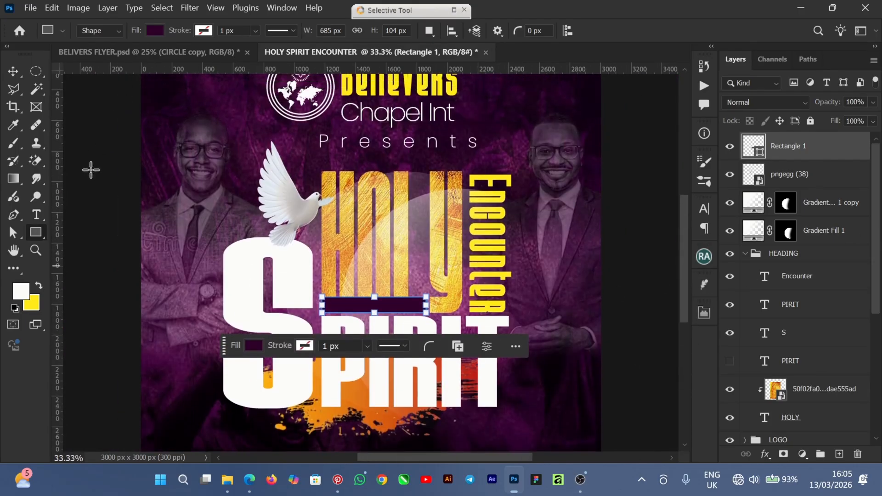
left_click(13, 73)
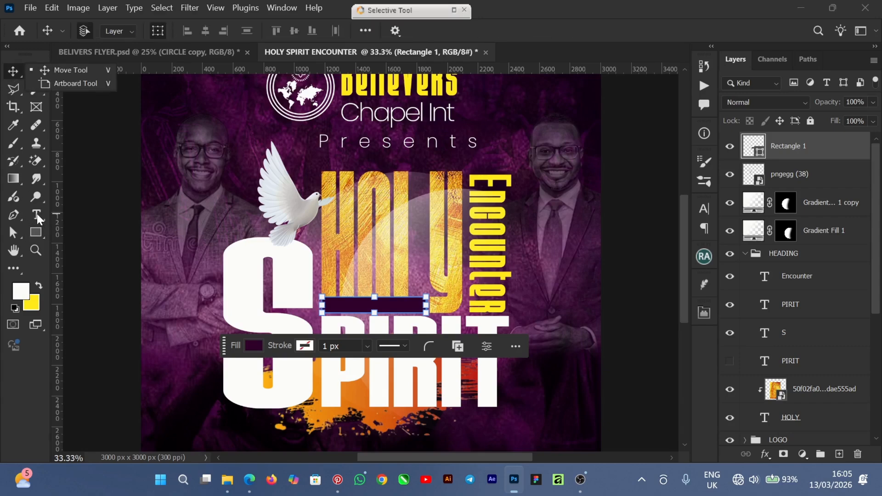
key("t")
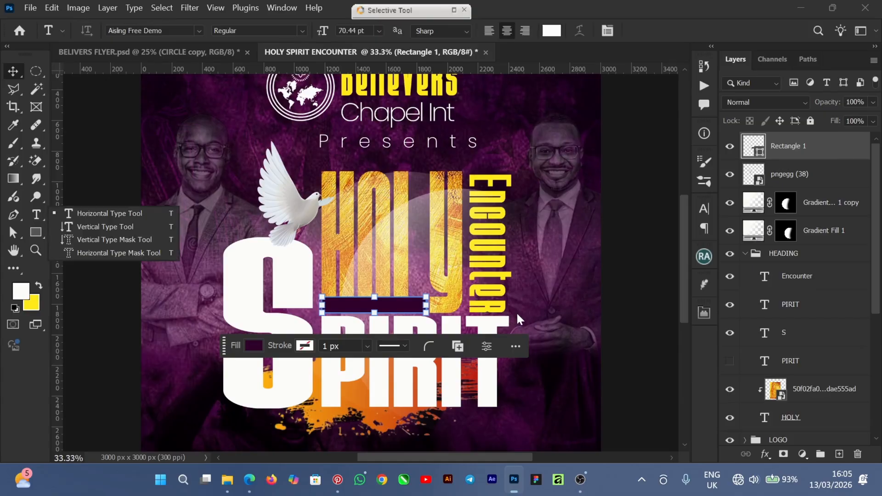
left_click(169, 51)
left_click(169, 51)
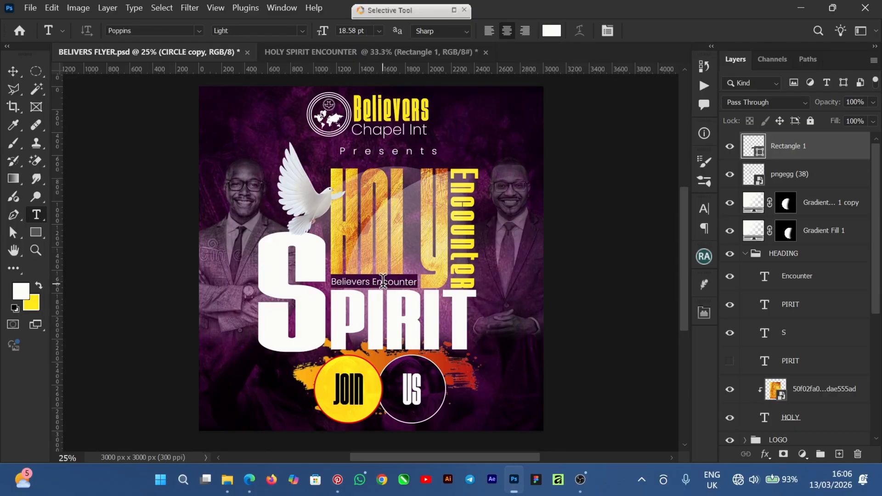
left_click(416, 281)
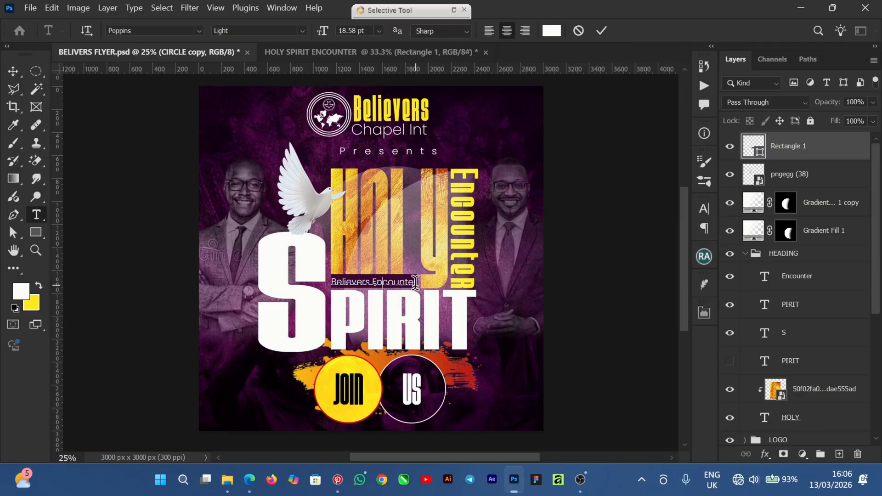
left_click(601, 34)
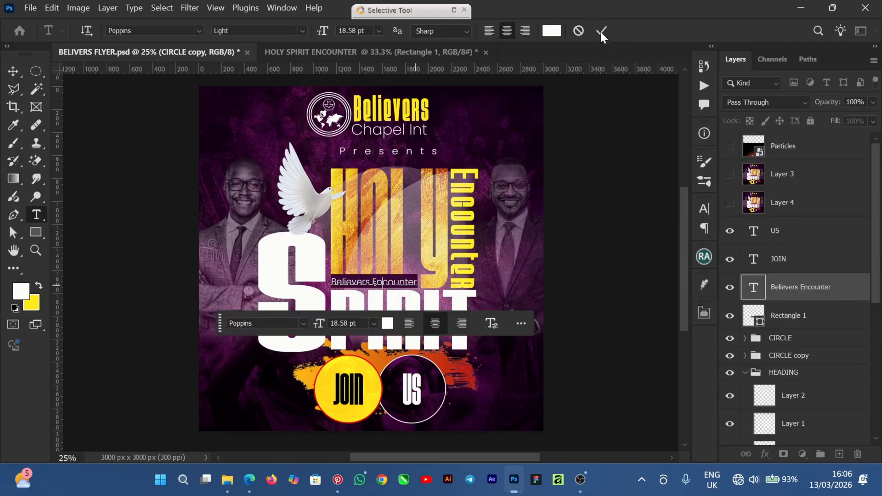
left_click(601, 34)
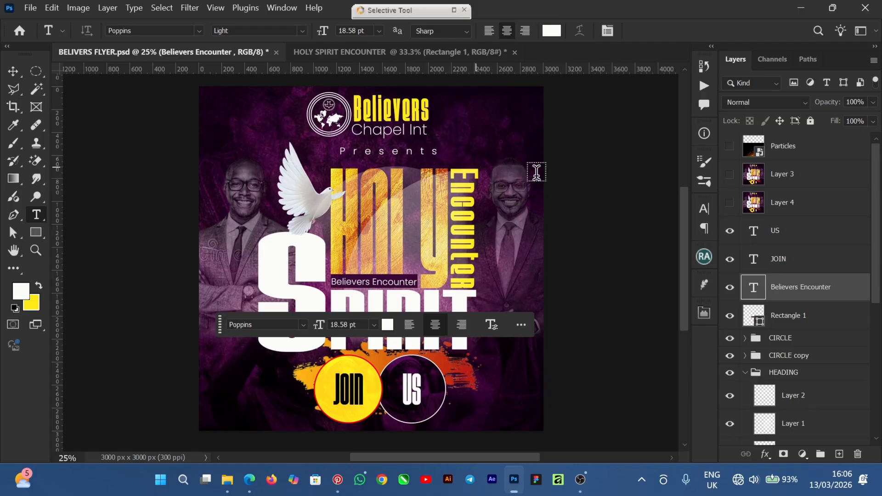
Switch to the HOLY SPIRIT ENCOUNTER document and add the white Poppins Light 12 pt text Believers Encounter near the flyer's bottom edge
left_click(13, 72)
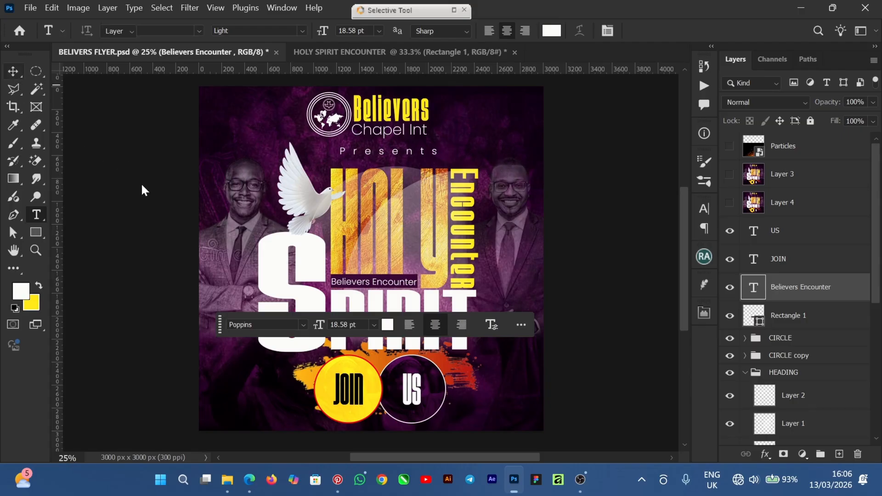
left_click(347, 53)
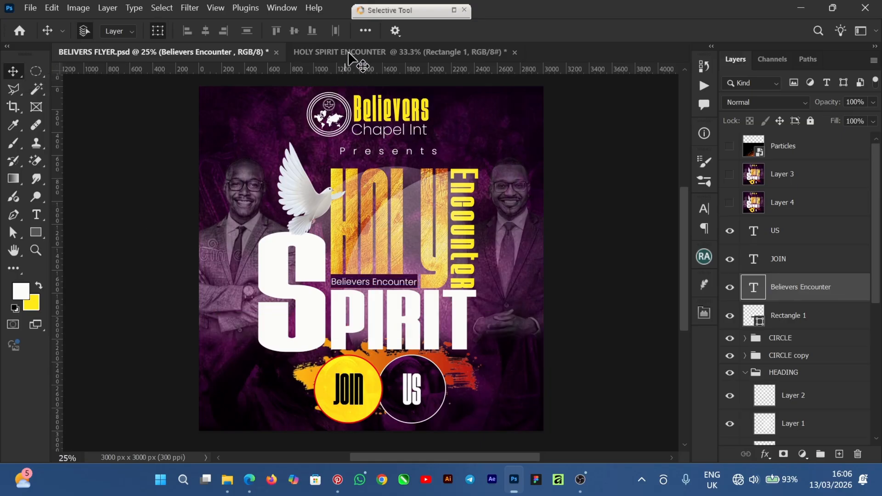
left_click(348, 51)
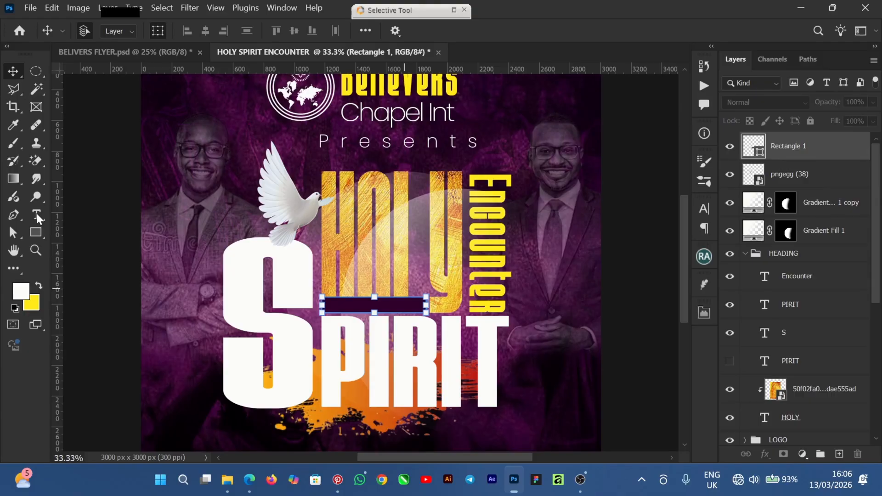
key("Left")
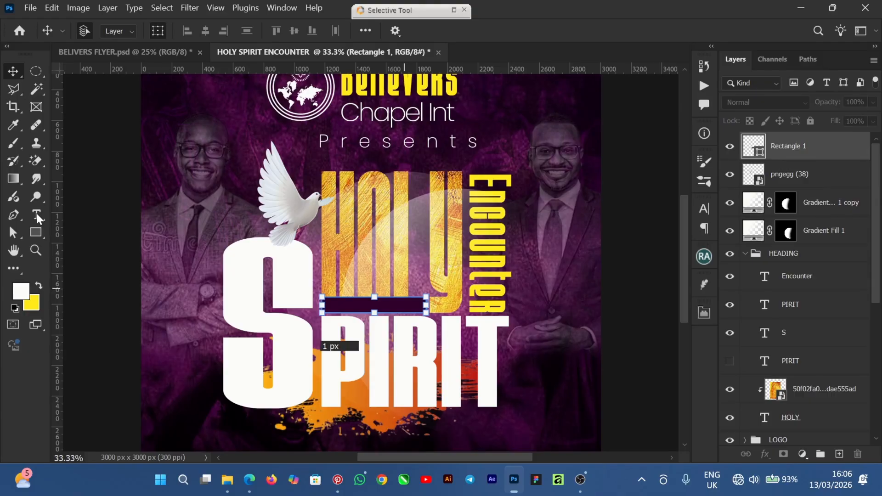
left_click(36, 214)
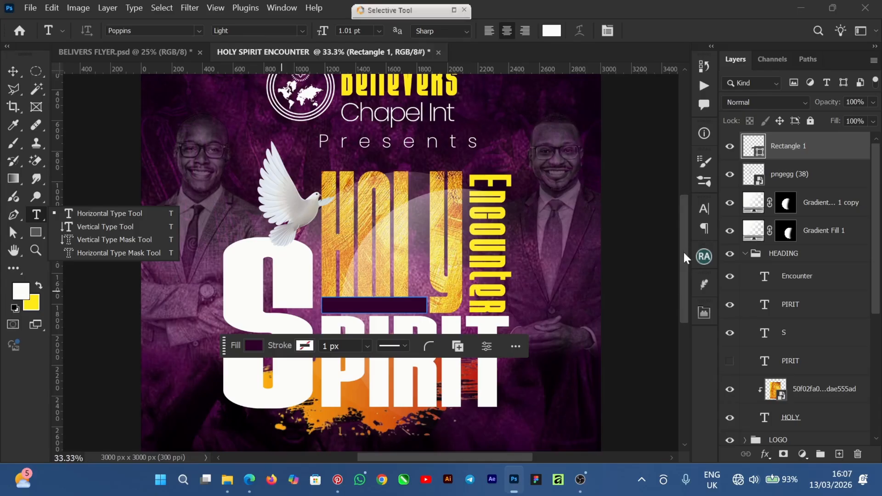
scroll(683, 289, "down", 5)
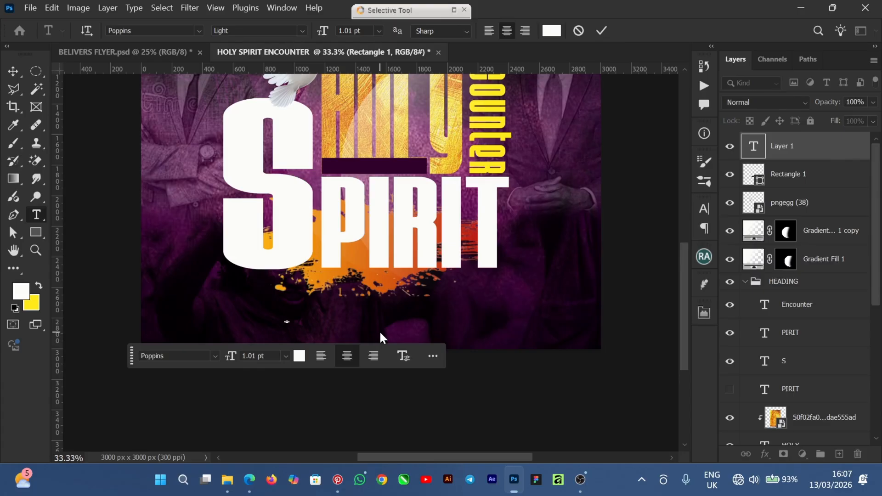
left_click(379, 31)
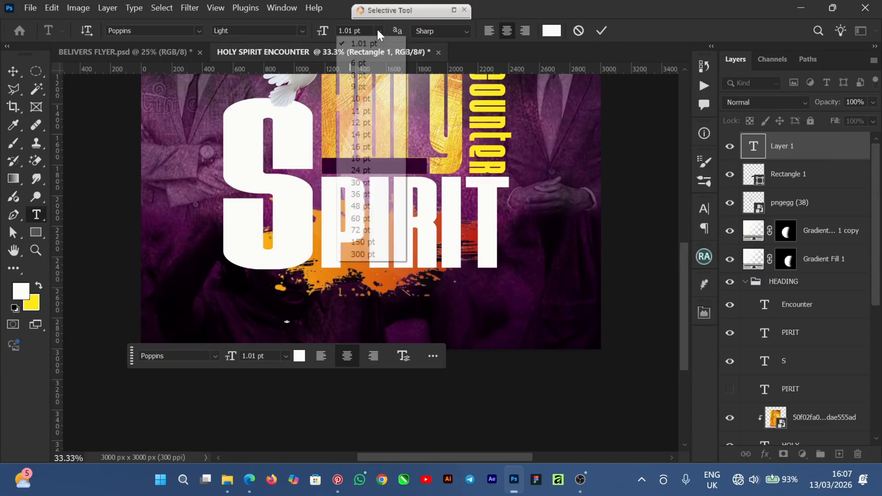
left_click(370, 122)
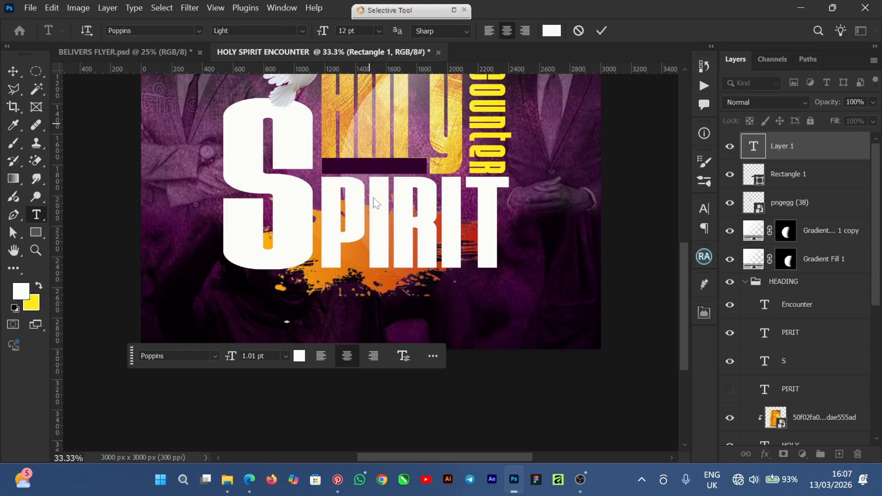
left_click(287, 321)
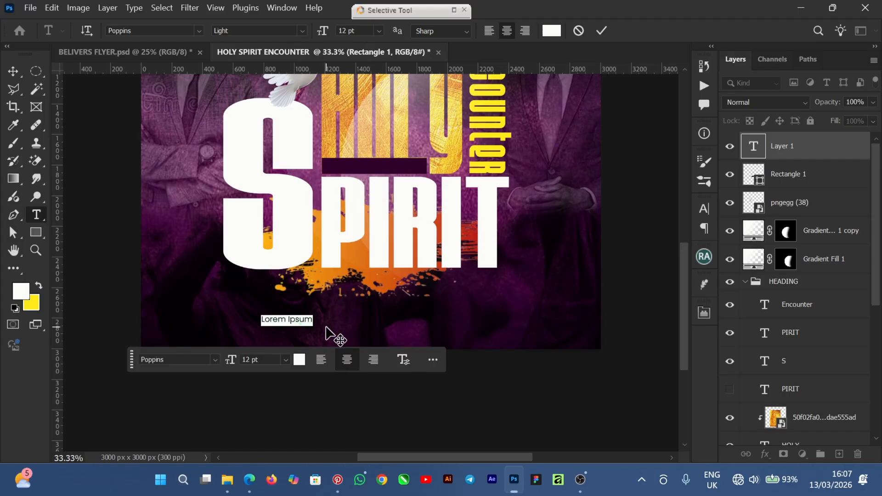
type("Beli")
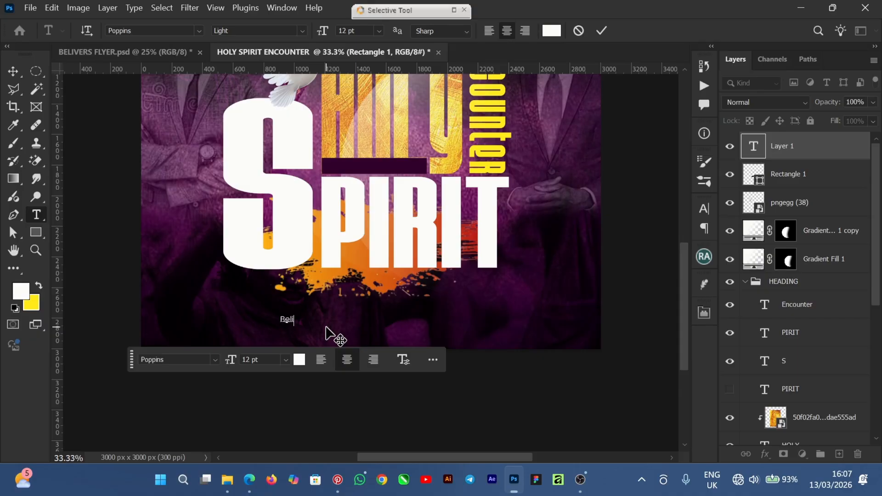
type("evers Encounter")
left_click(601, 30)
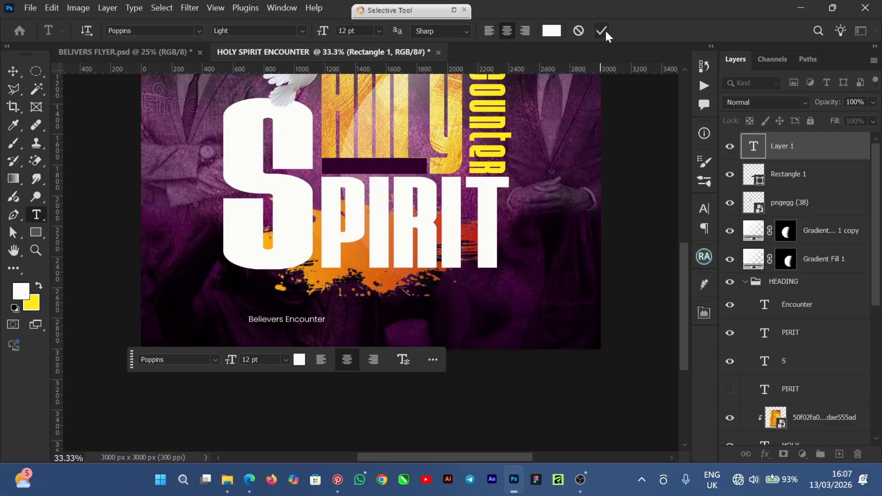
Move the Believers Encounter text onto the dark purple bar under HOLY and scale it up to about 121%
left_click(13, 72)
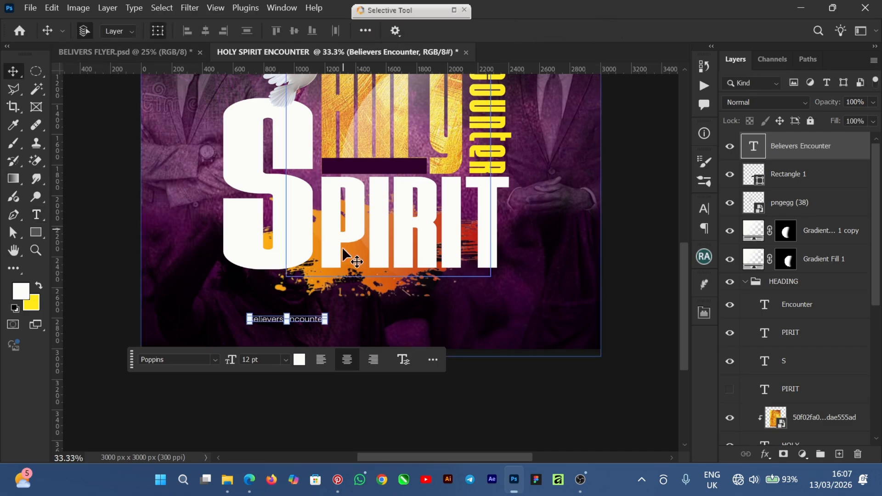
left_click_drag(326, 321, 429, 147)
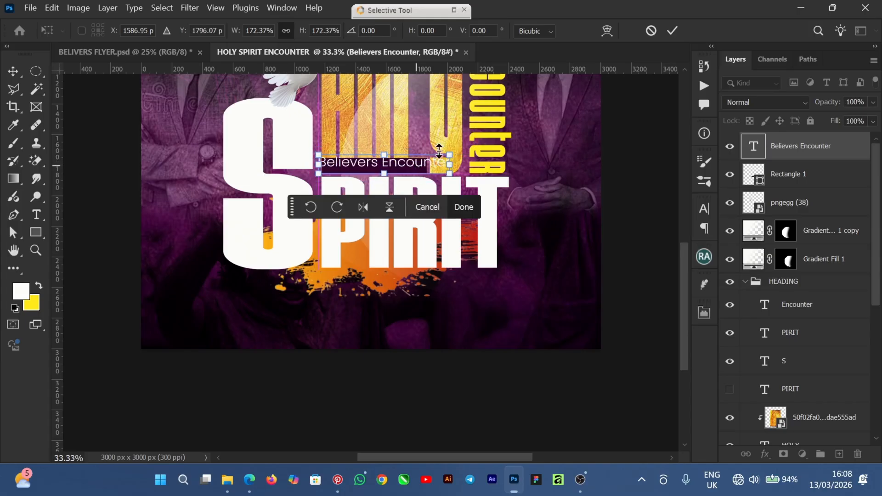
left_click_drag(450, 155, 417, 160)
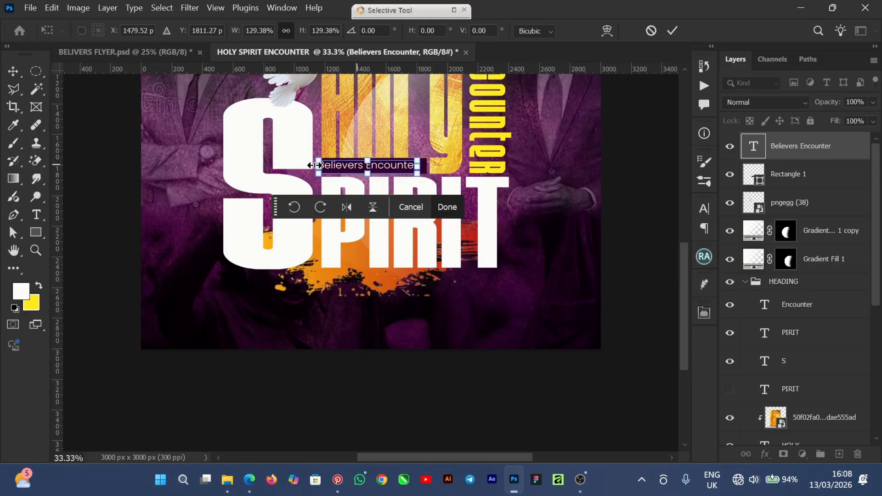
left_click_drag(318, 160, 324, 161)
left_click(672, 30)
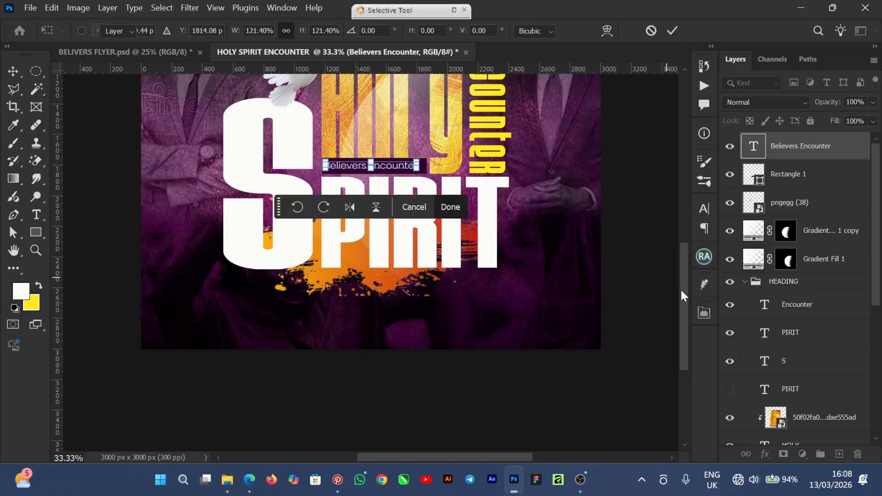
Enlarge the Believers Encounter text to about 15.95 pt so it nearly spans the width of the dark purple bar
scroll(685, 264, "up", 3)
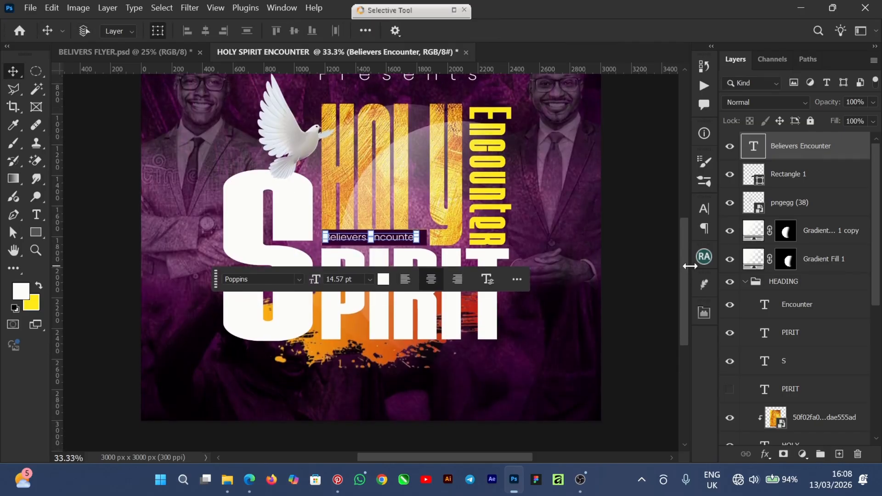
key("ctrl+plus")
key("ctrl+plus")
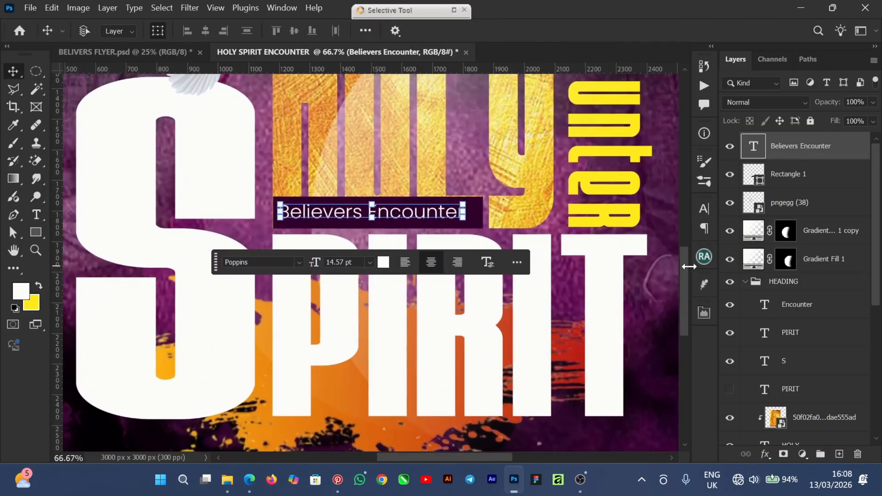
left_click_drag(465, 204, 482, 213)
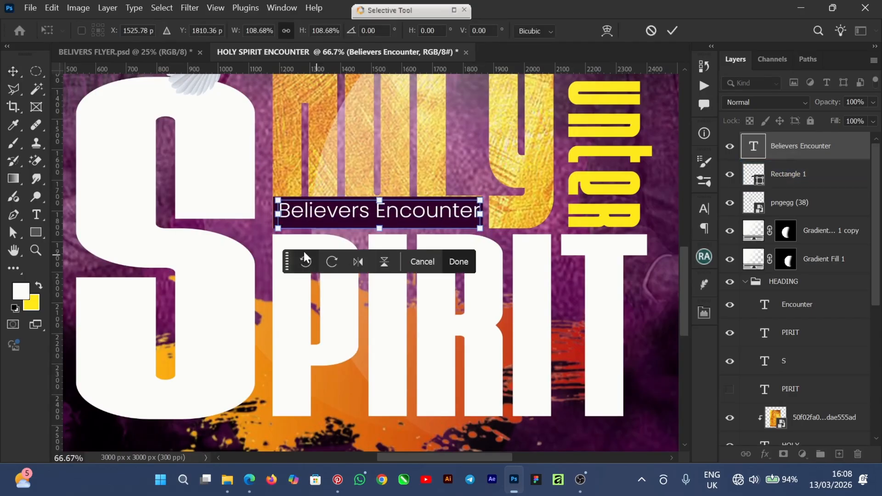
left_click_drag(275, 235, 275, 235)
left_click(672, 31)
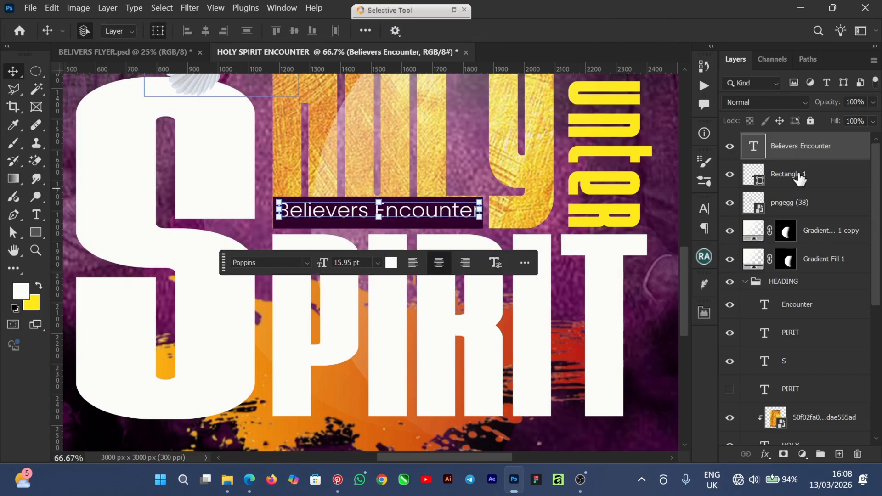
Centre the Believers Encounter text and the dark purple rectangle on each other horizontally and vertically, and deselect the layers
left_click(826, 179, "ctrl")
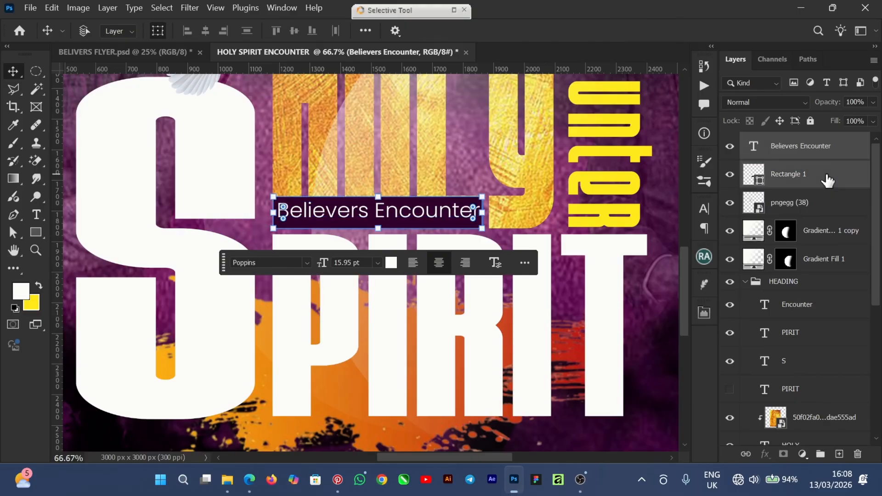
left_click(294, 31)
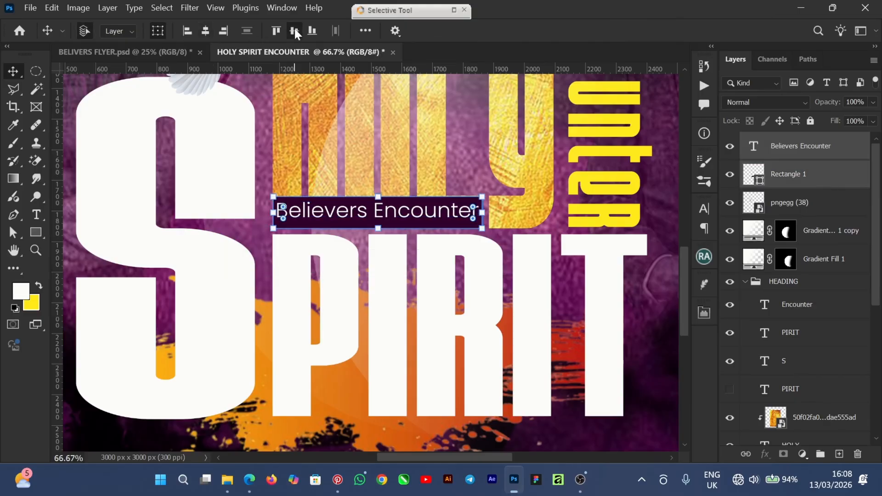
left_click(294, 31)
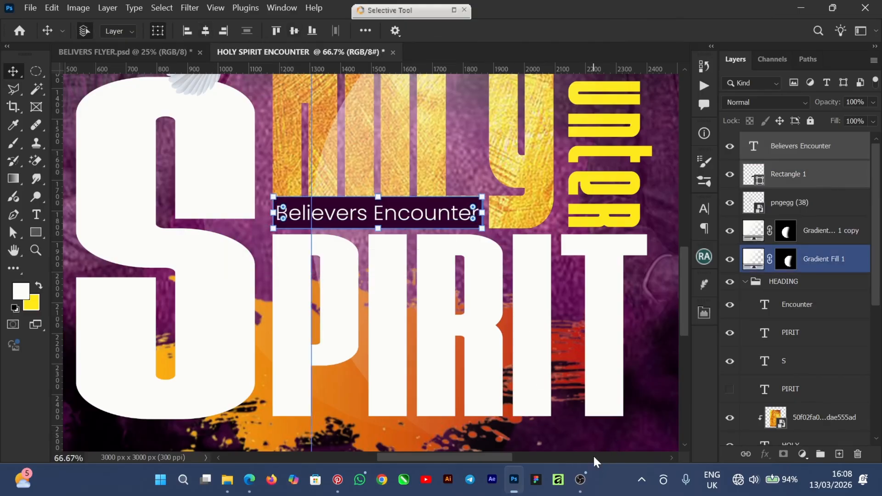
key("ctrl+minus")
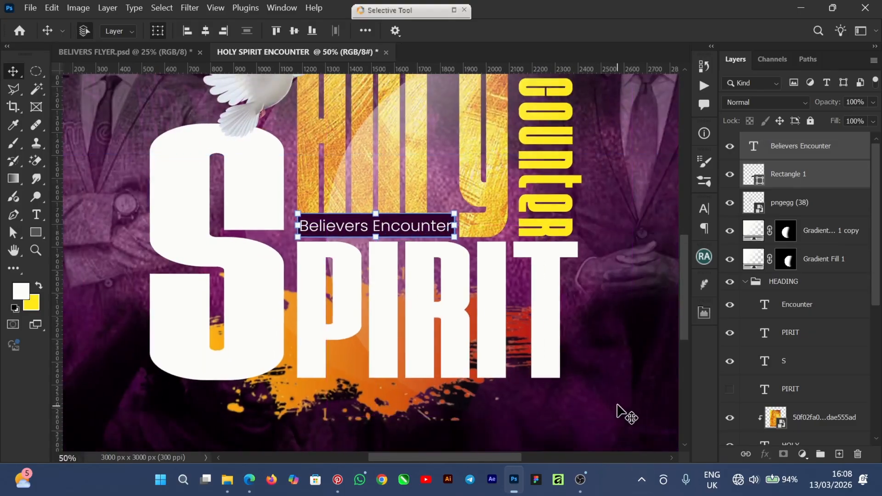
left_click(620, 388, "ctrl")
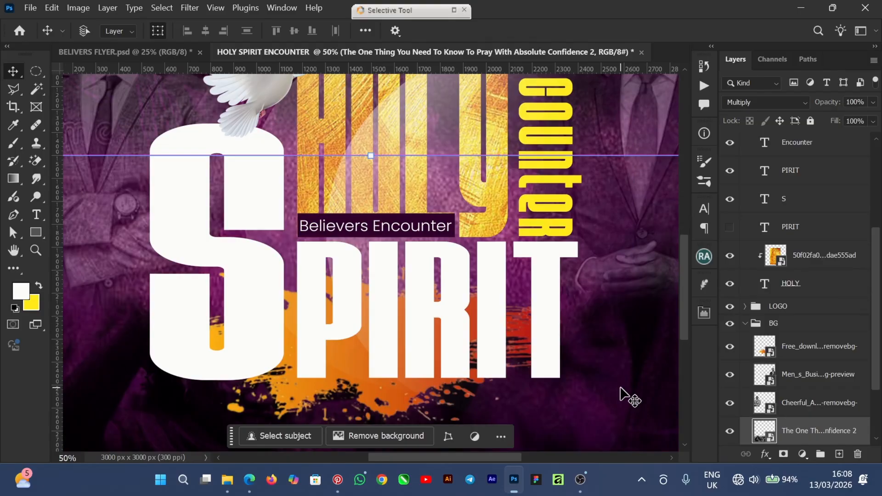
key("ctrl+minus")
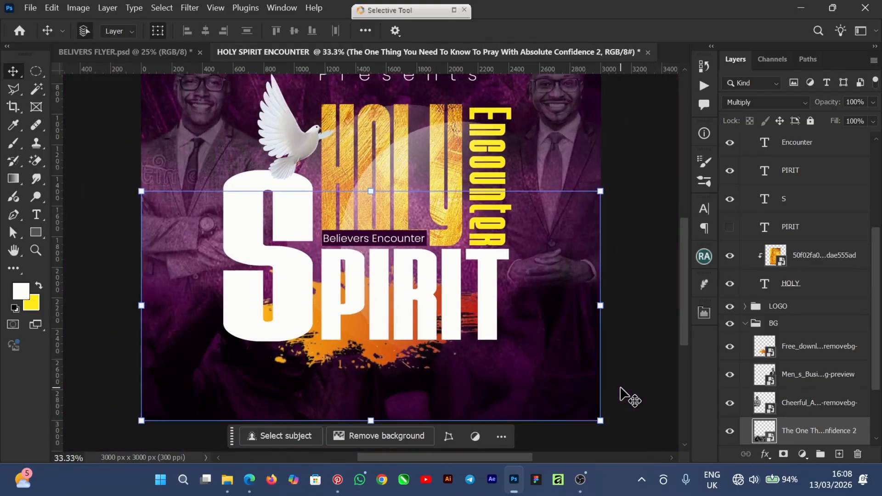
left_click(658, 275)
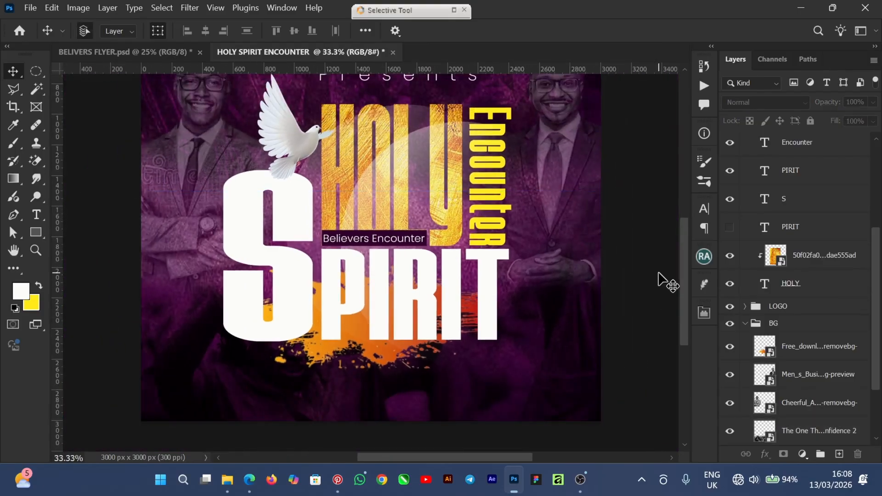
Check the JOIN and US circles in BELIVERS FLYER.psd, return to the HOLY SPIRIT ENCOUNTER document and choose the Ellipse tool
left_click(145, 52)
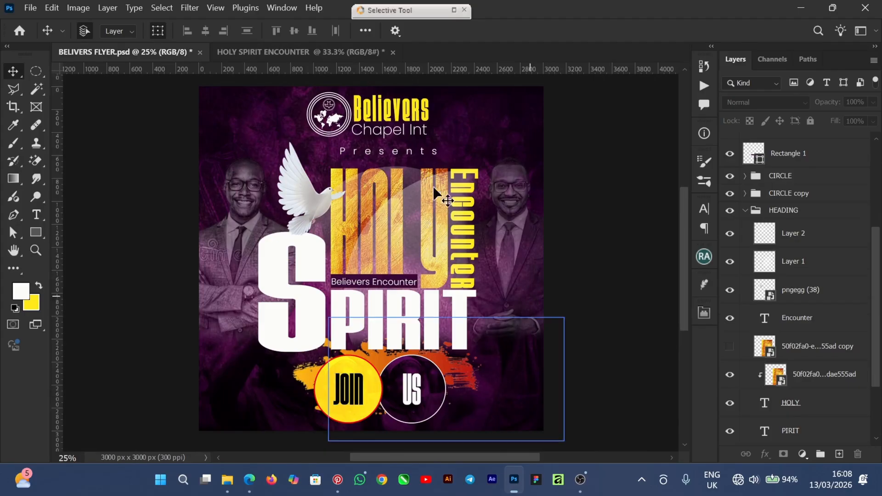
left_click(295, 52)
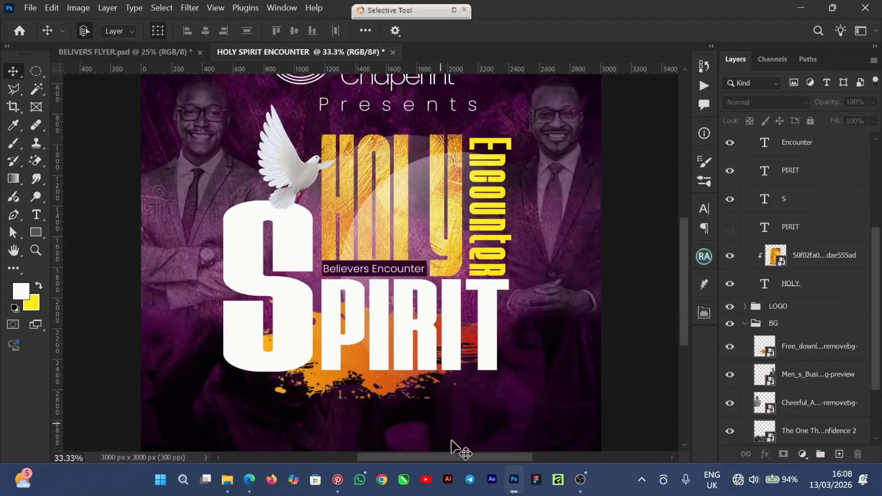
left_click_drag(681, 260, 682, 271)
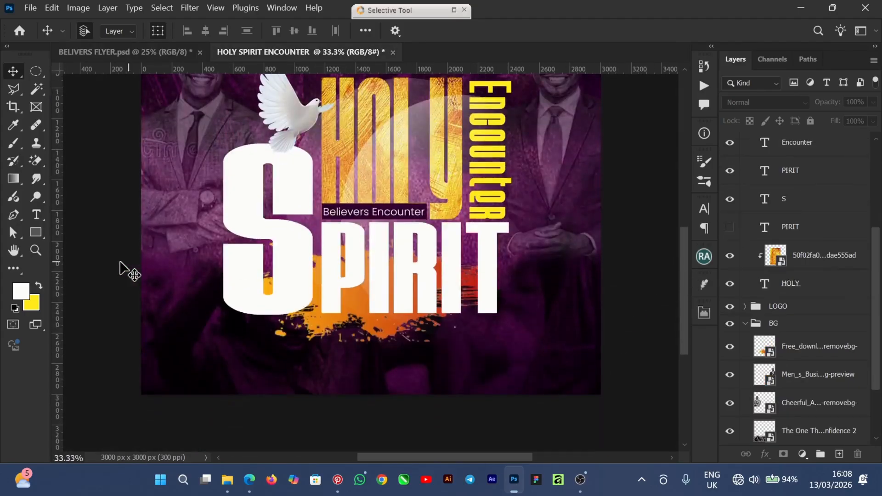
left_click(36, 235)
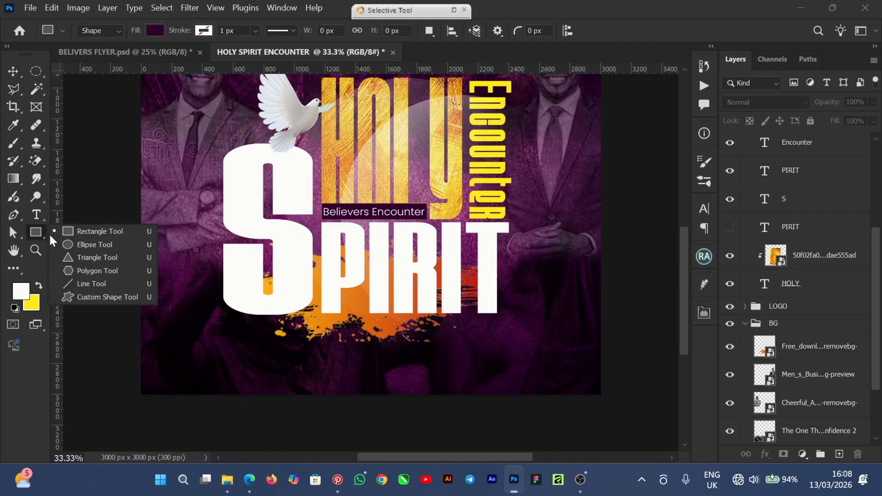
left_click(83, 234)
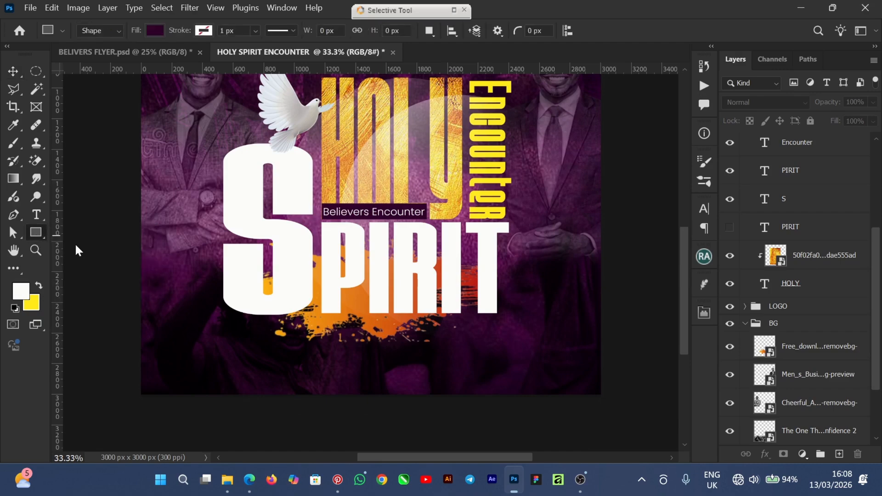
key("shift+u")
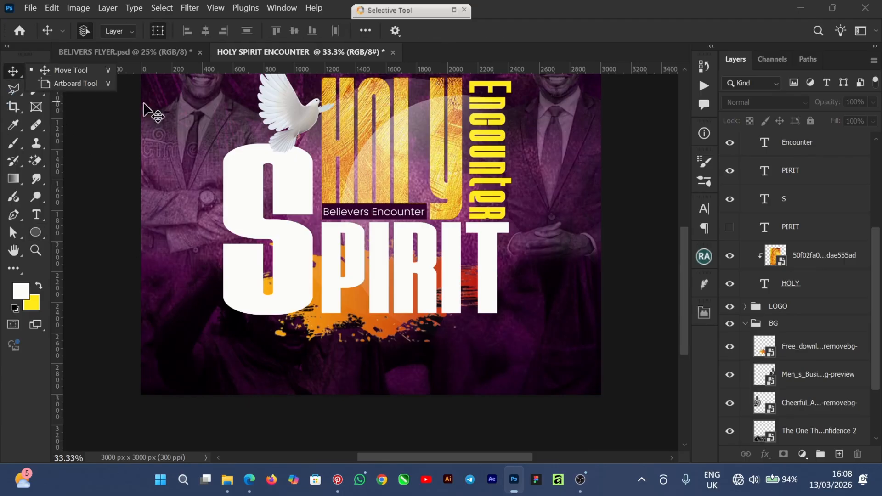
Inspect the fill colour of the JOIN circle in BELIVERS FLYER.psd and return to the HOLY SPIRIT ENCOUNTER document
left_click(118, 54)
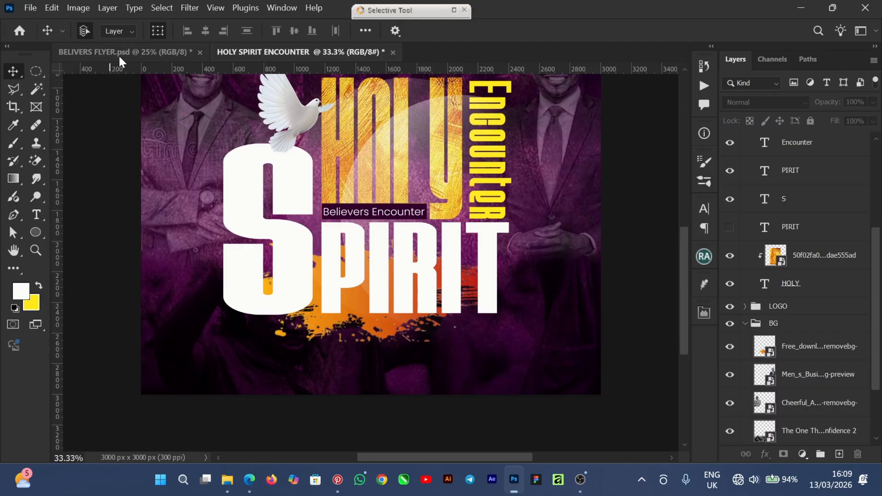
left_click(118, 54)
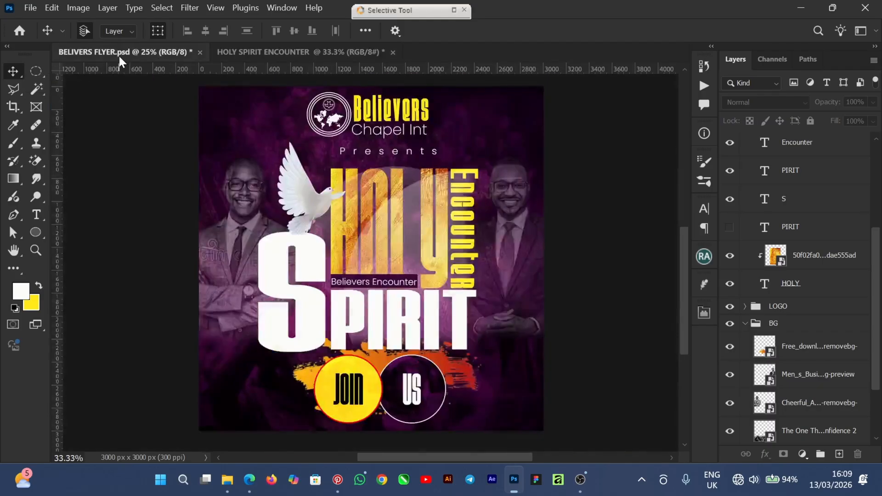
left_click(324, 392)
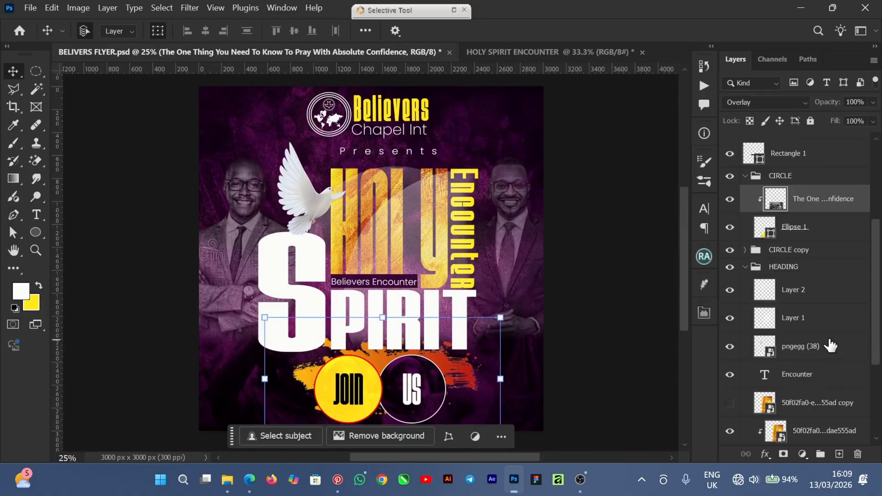
left_click(808, 231)
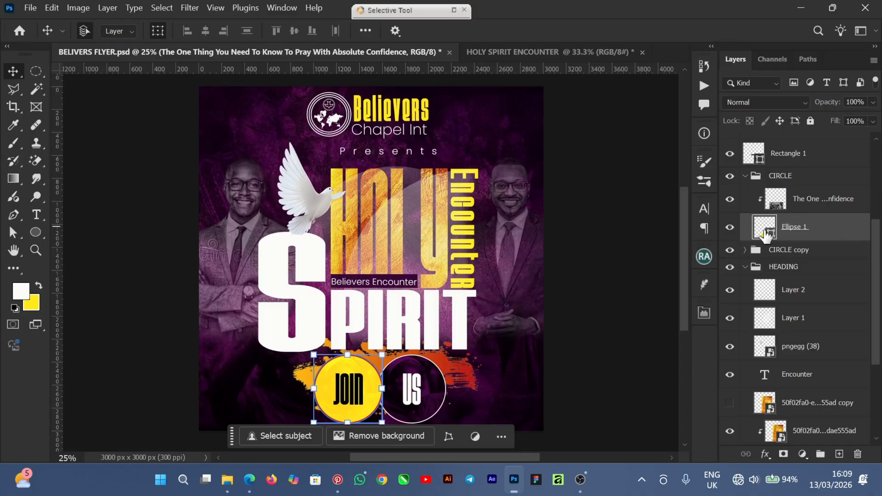
left_click(767, 232)
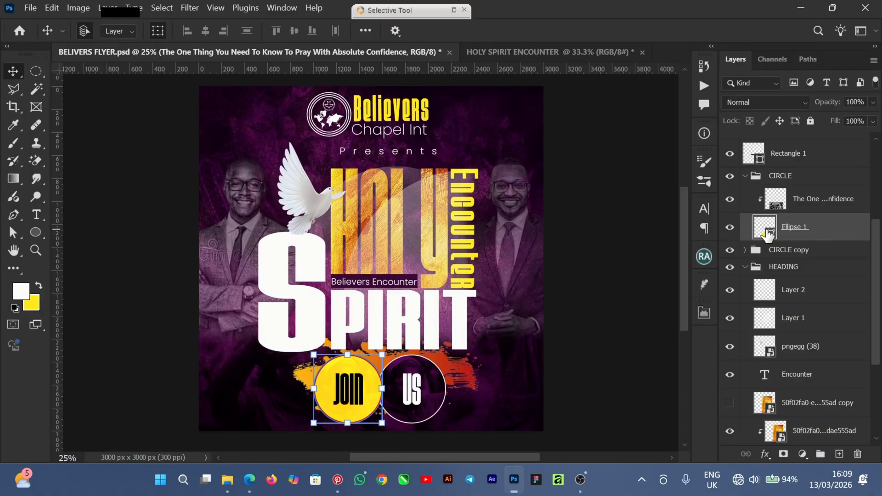
double_click(766, 232)
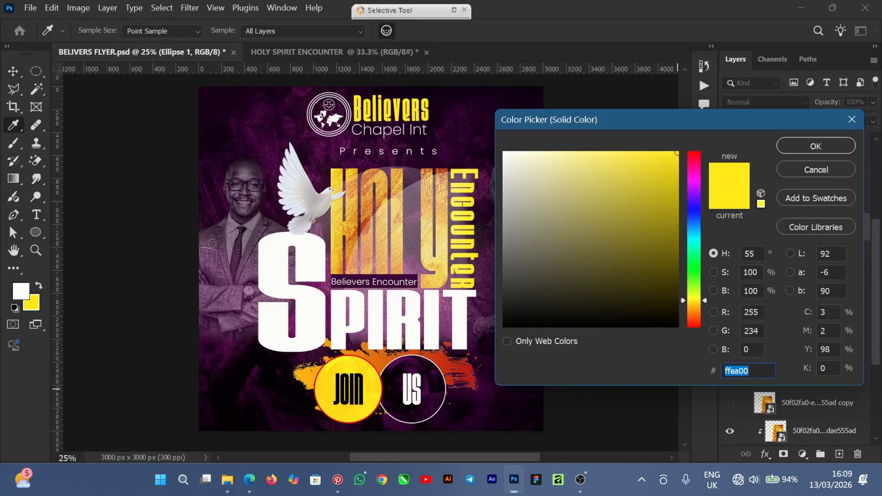
left_click(809, 156)
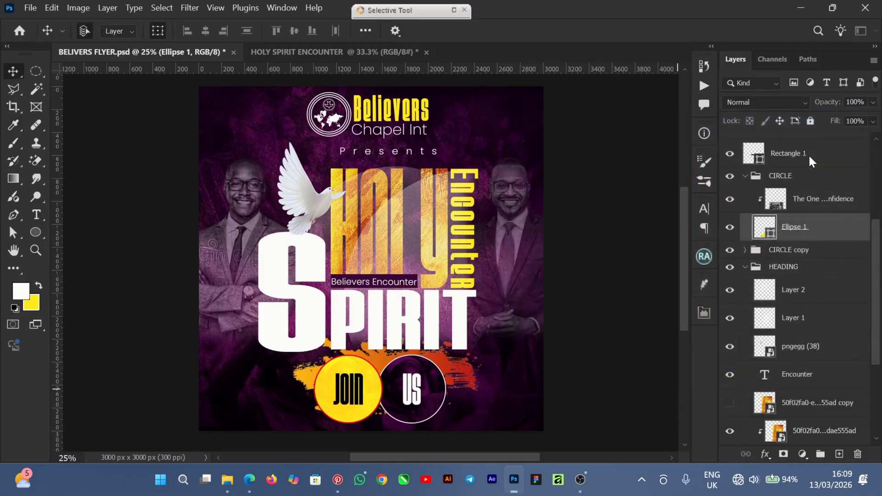
left_click(308, 50)
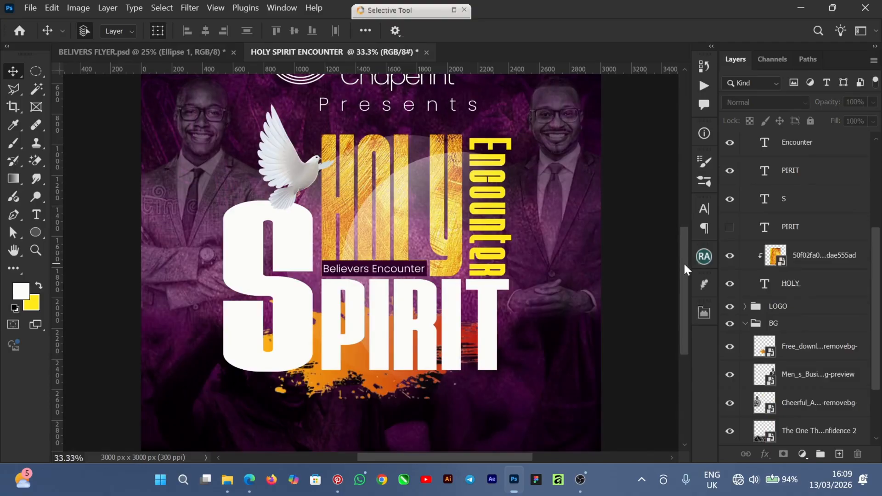
left_click_drag(681, 255, 682, 274)
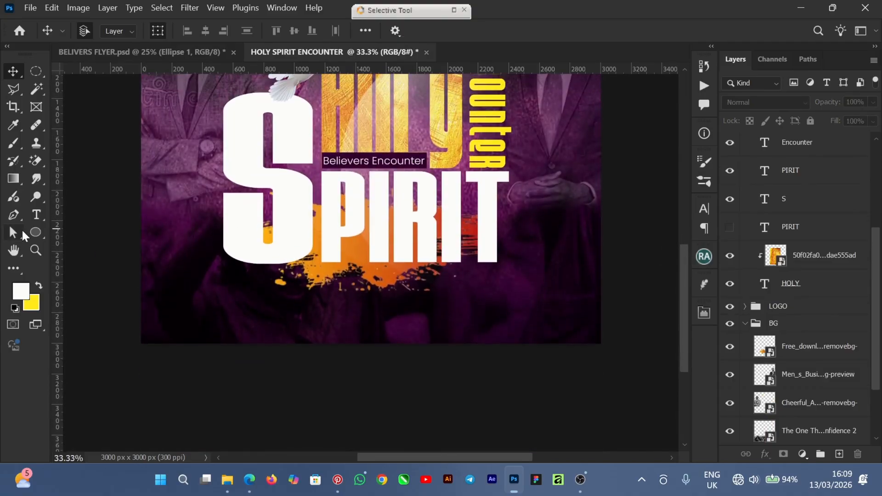
left_click(36, 233)
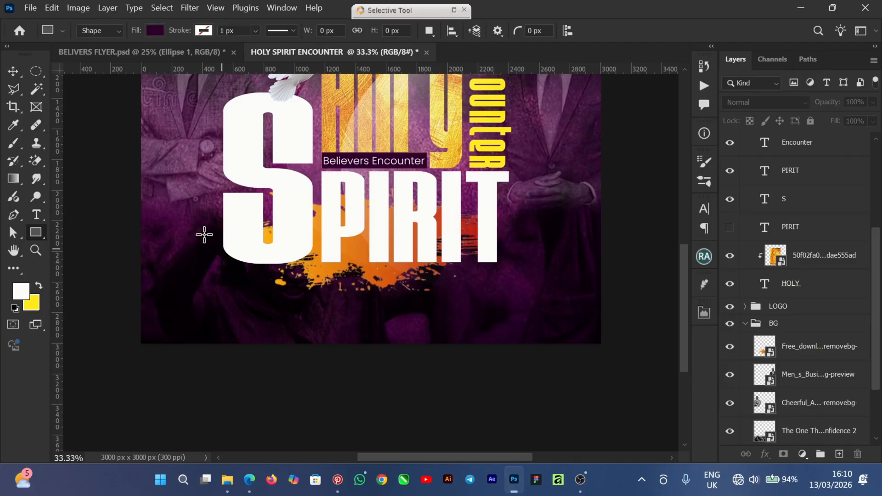
left_click_drag(197, 218, 259, 298)
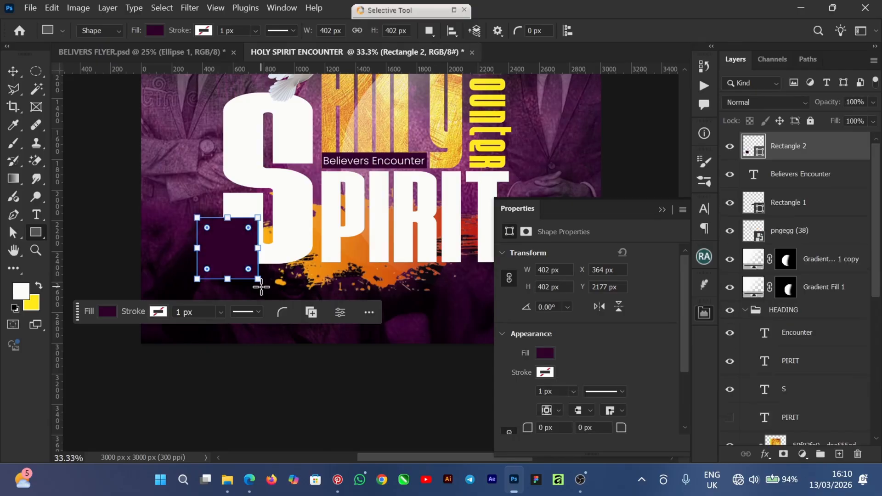
left_click(661, 209)
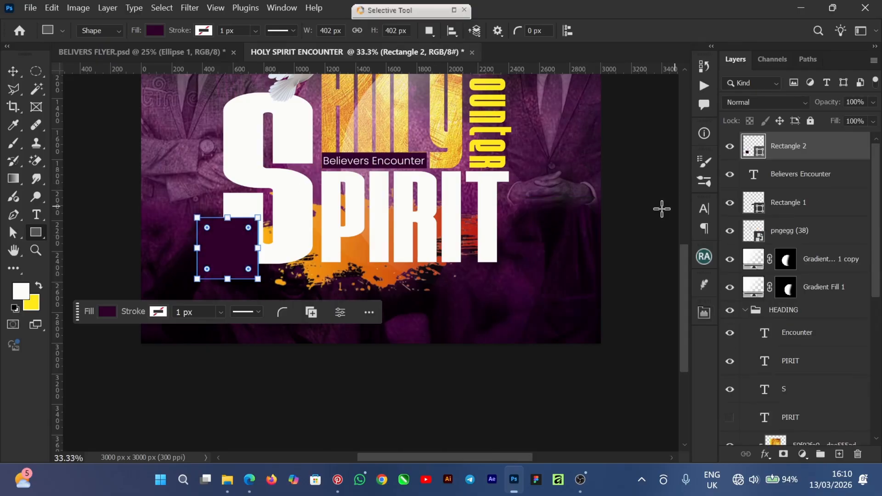
left_click(12, 71)
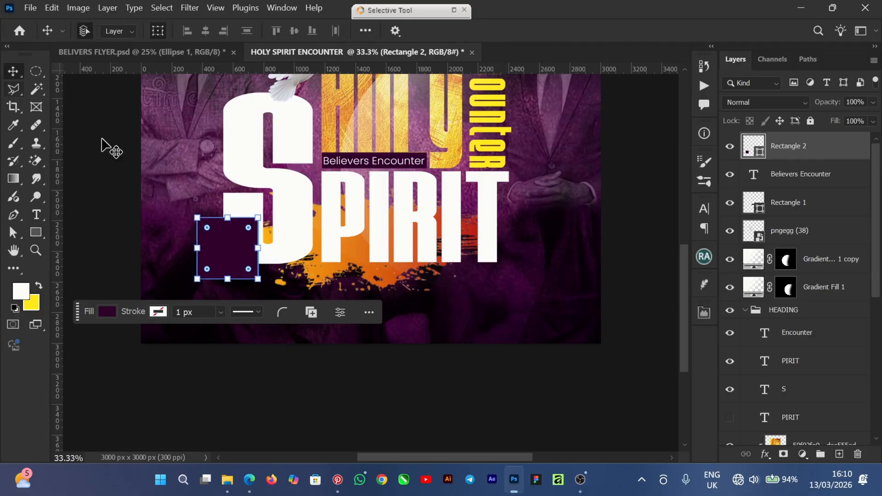
left_click(251, 199)
key("ctrl+z")
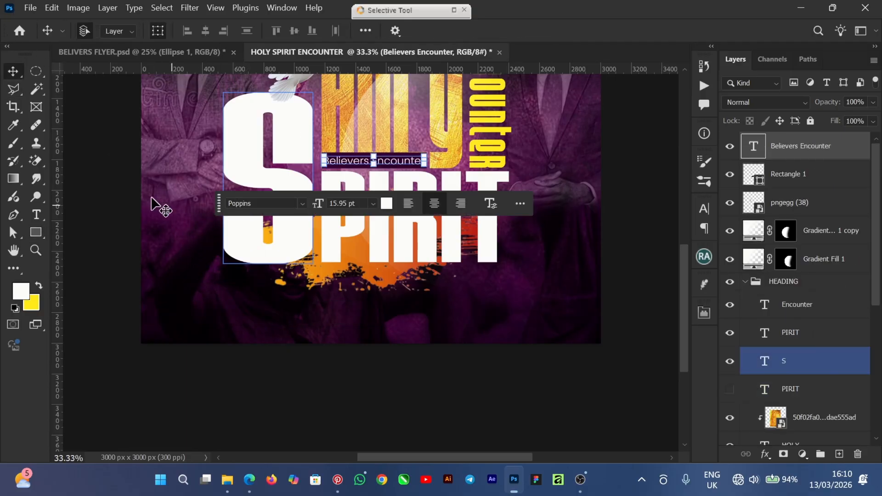
left_click(79, 238)
Draw a circle about 474 px across with the Ellipse tool and place it below the SPIRIT text, at about X 968, Y 2479 px
left_click(36, 232)
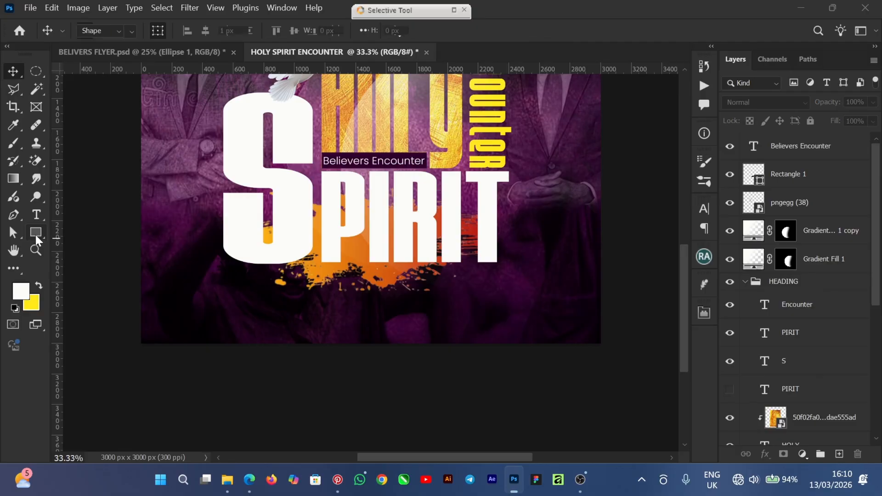
left_click(89, 246)
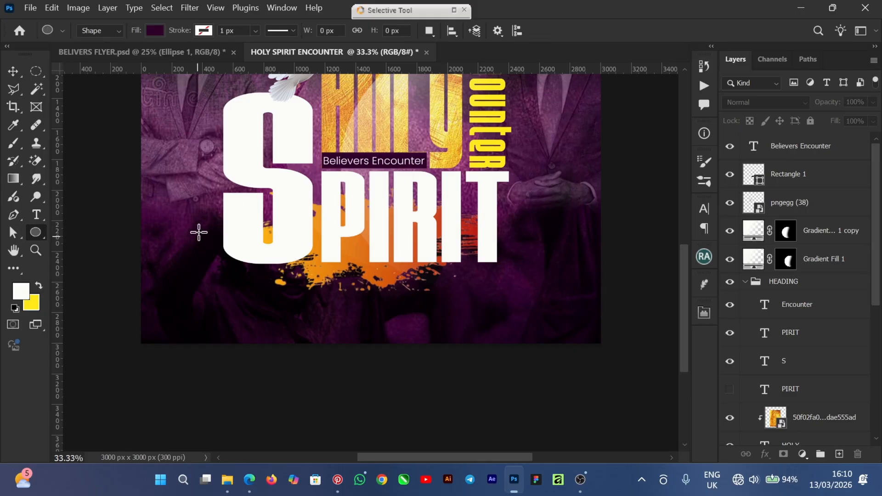
left_click_drag(189, 220, 269, 292)
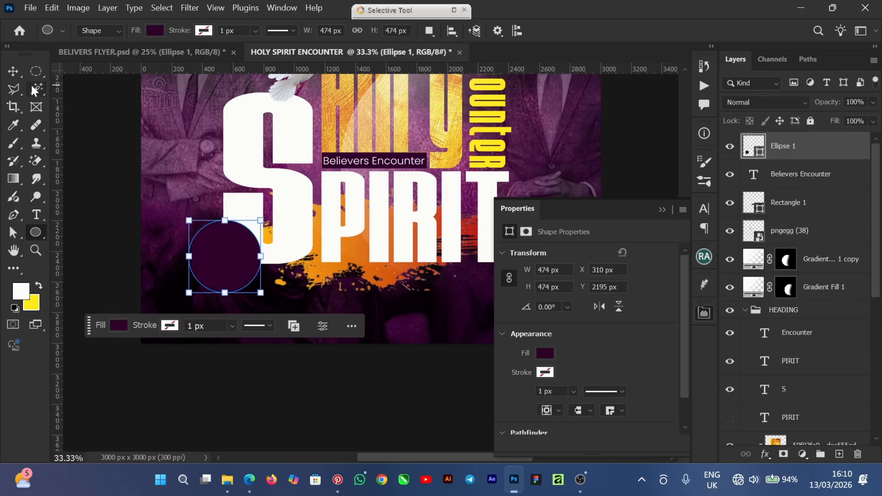
key("v")
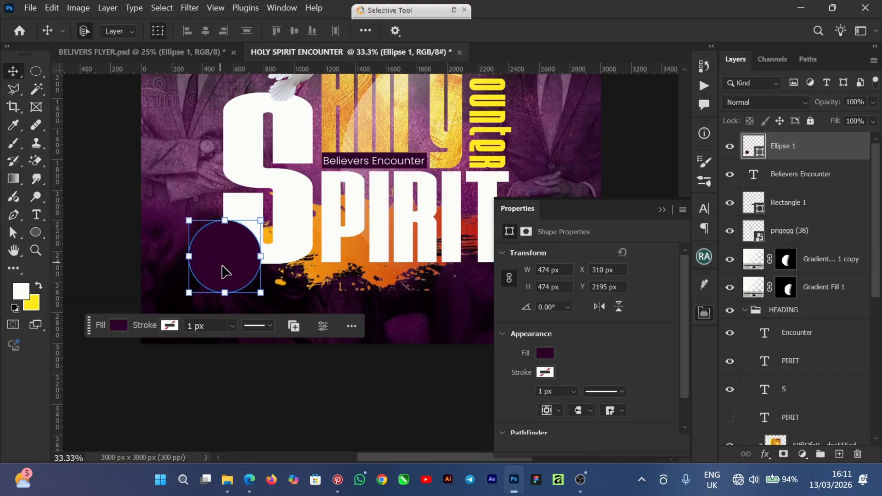
left_click_drag(227, 271, 330, 311)
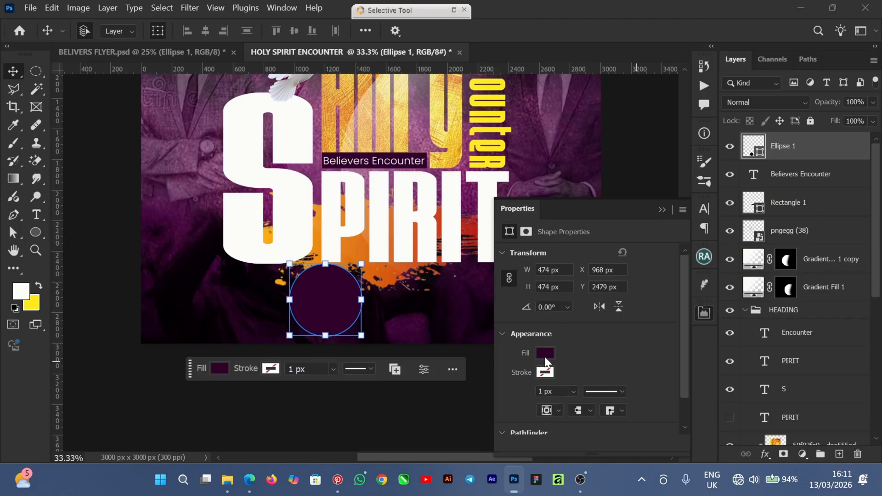
Fill the circle below SPIRIT with the recently used yellow
left_click(545, 357)
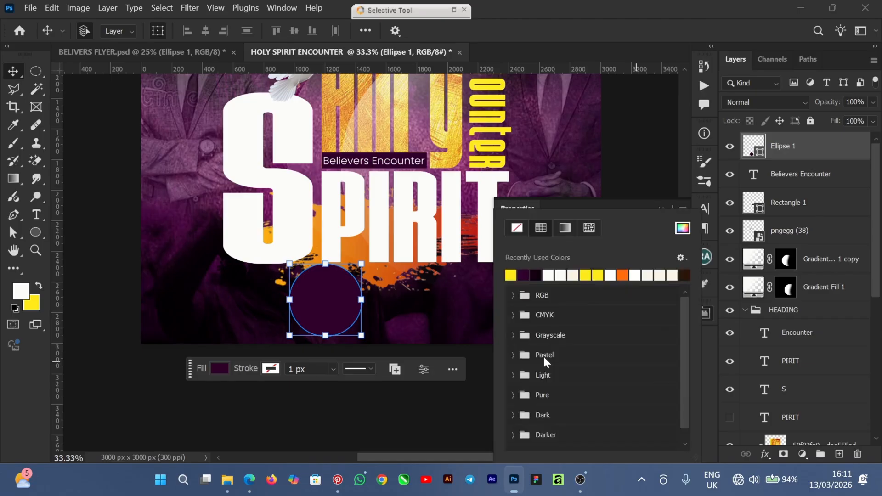
left_click(511, 275)
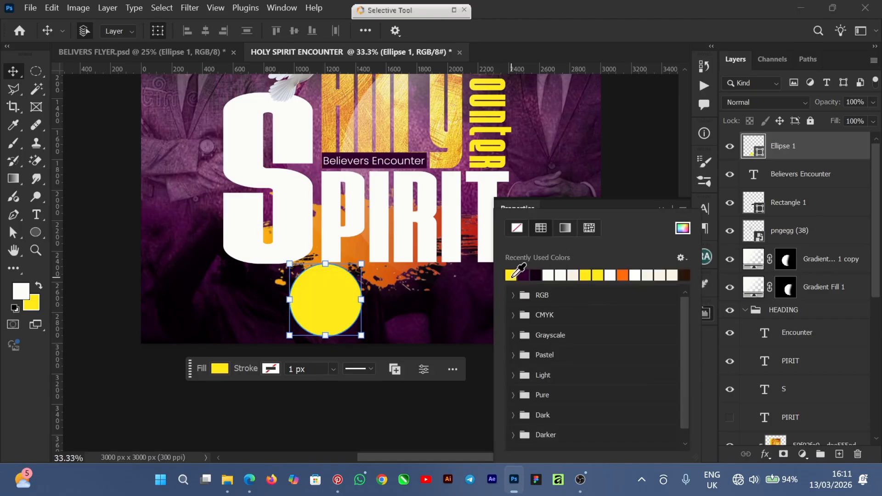
left_click(649, 212)
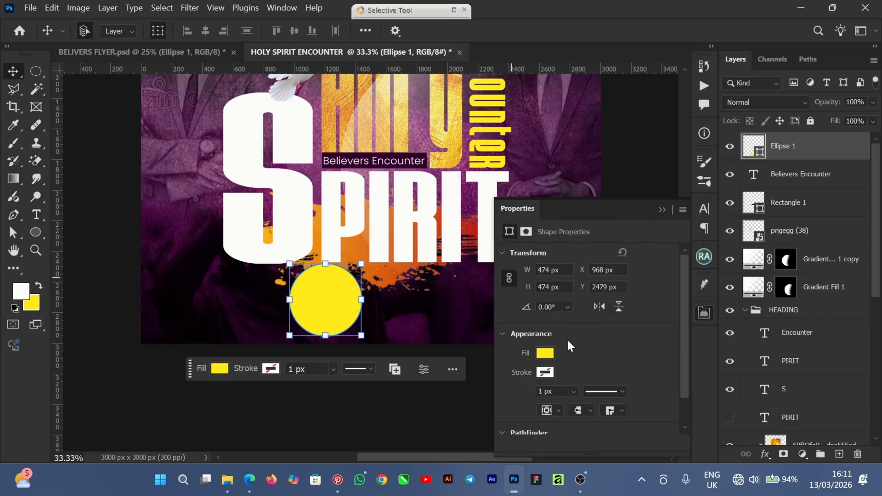
Give the yellow circle a red stroke with colour ff0202
left_click(548, 373)
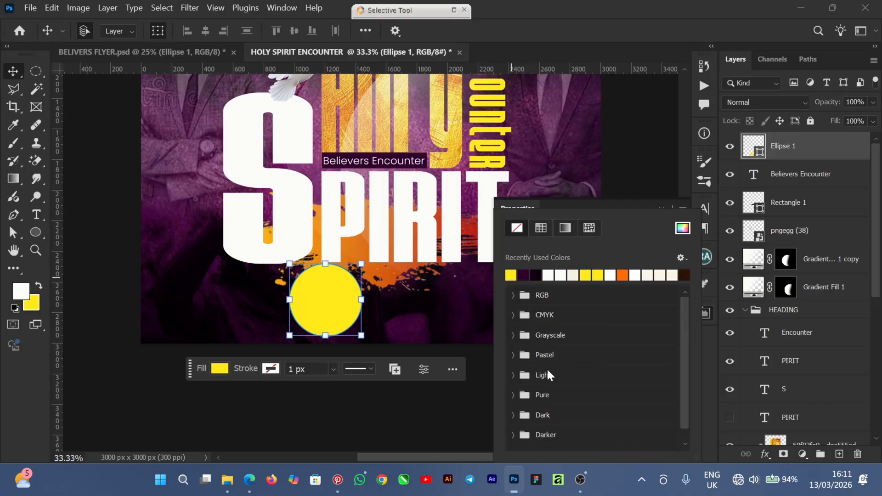
left_click(626, 276)
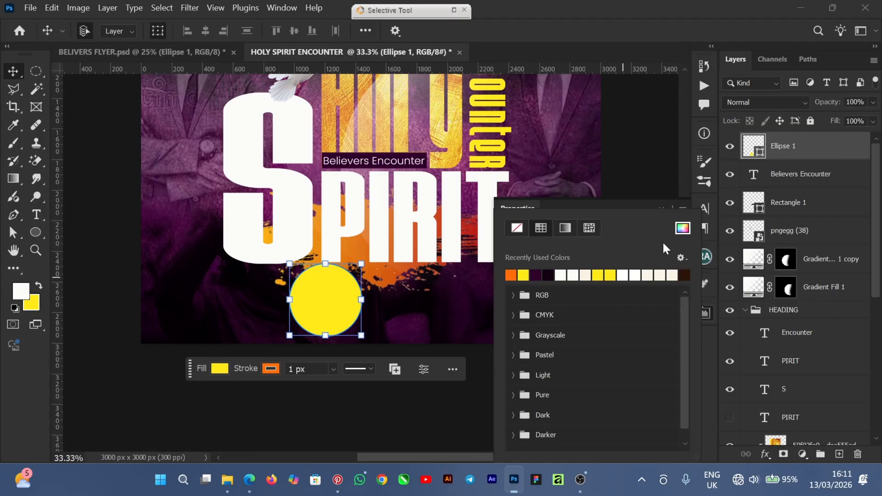
left_click(685, 228)
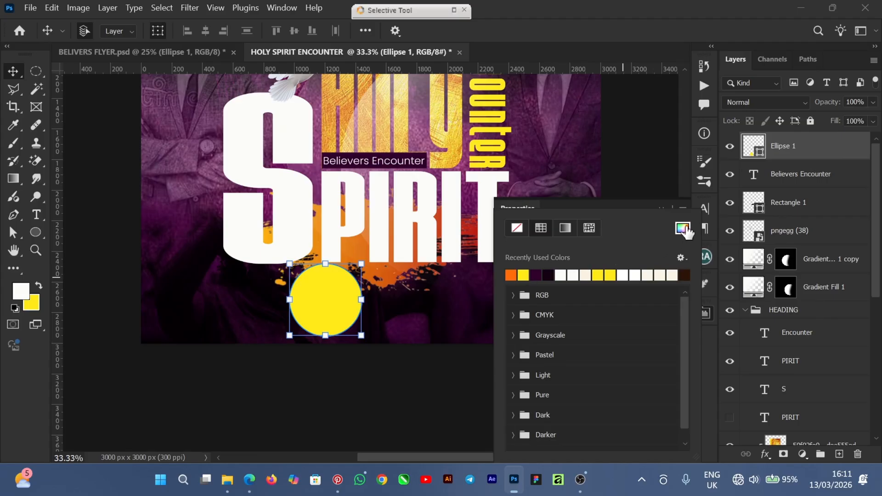
left_click(683, 229)
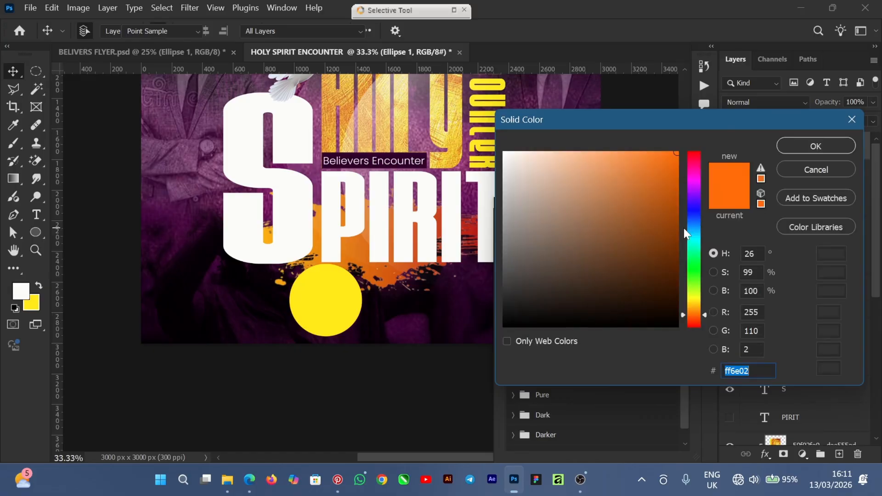
left_click(696, 142)
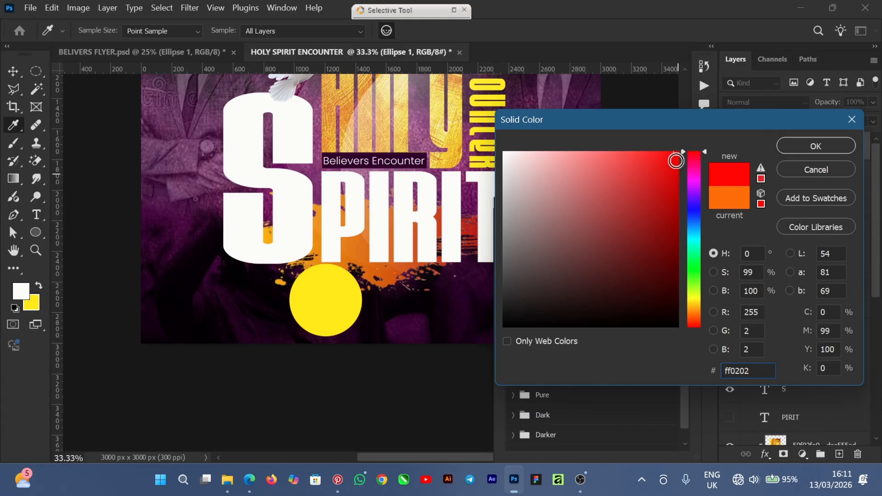
left_click(796, 153)
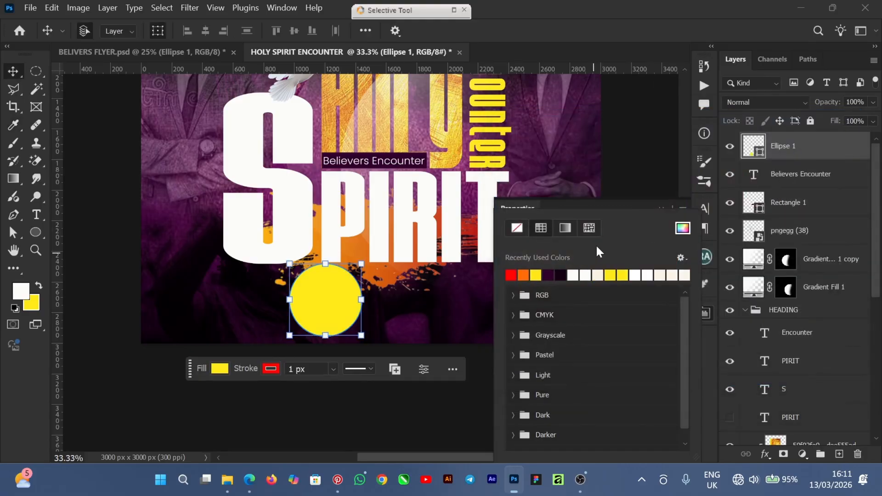
left_click(642, 209)
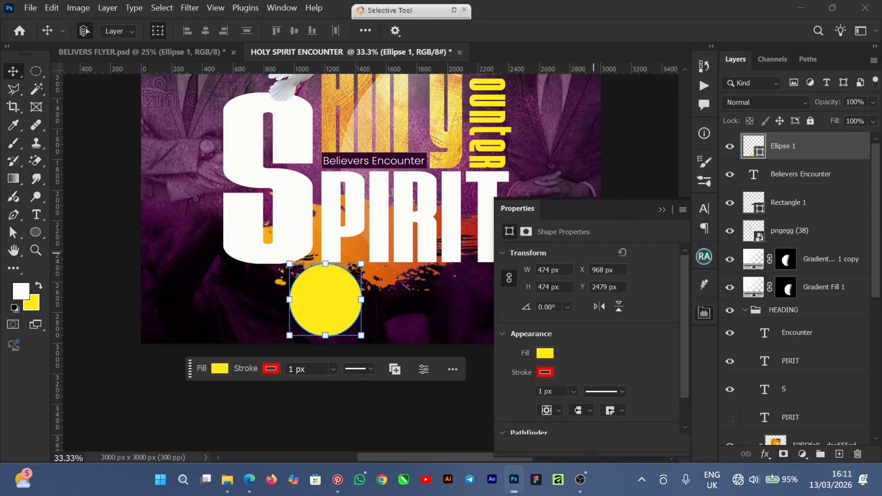
Try red stroke widths of 4 px and 10 px on the yellow circle
left_click_drag(553, 391, 537, 391)
type("4")
key("Return")
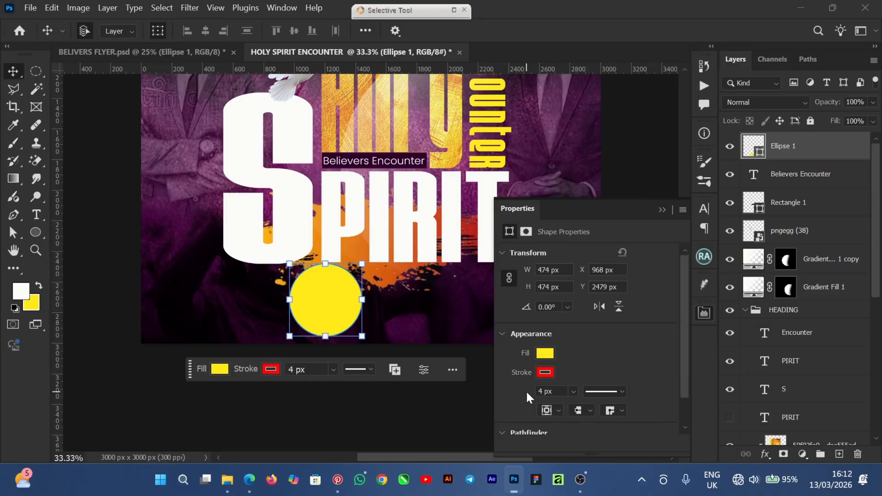
left_click(549, 391)
type("10")
key("Return")
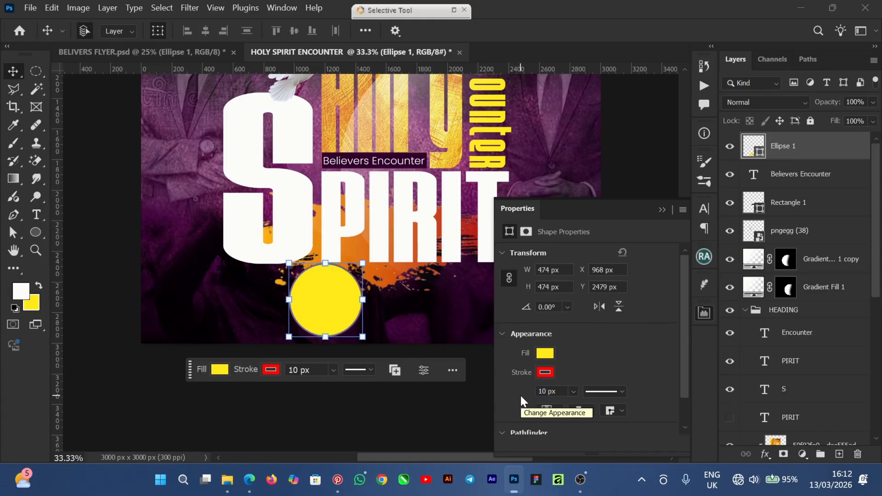
Set the yellow circle's red stroke width to 17 px and shift the circle slightly right and down
left_click(551, 391)
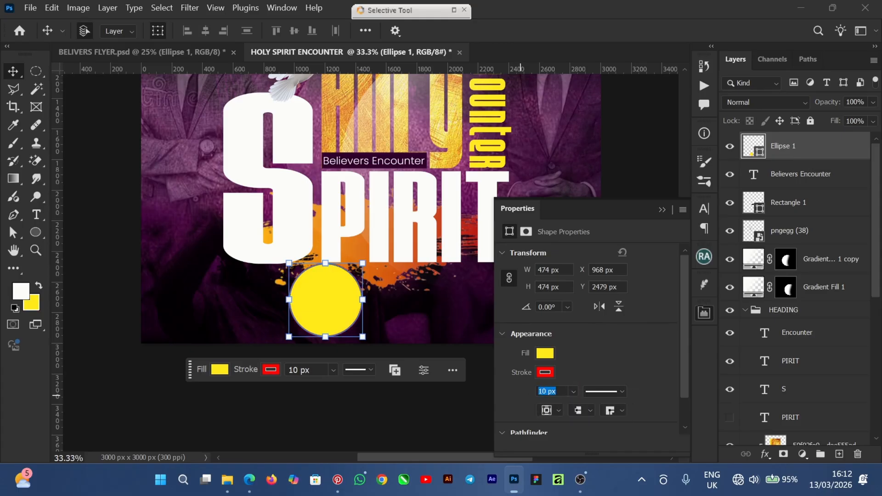
type("1")
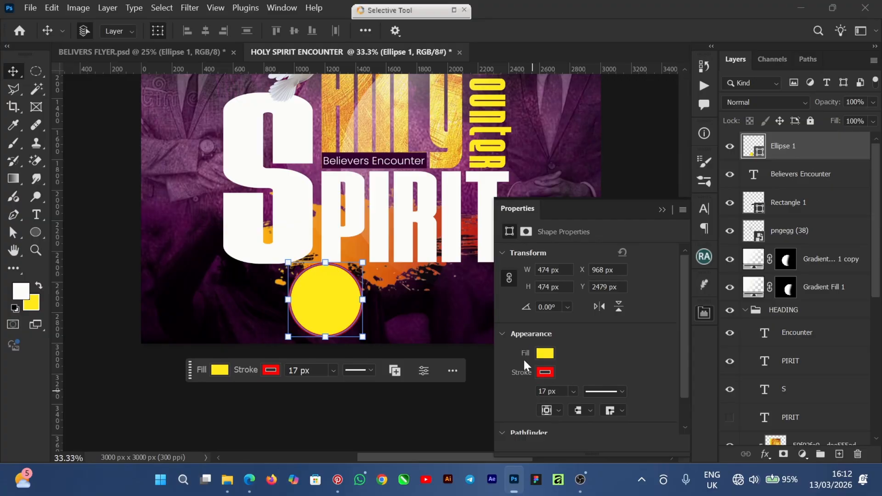
left_click(661, 210)
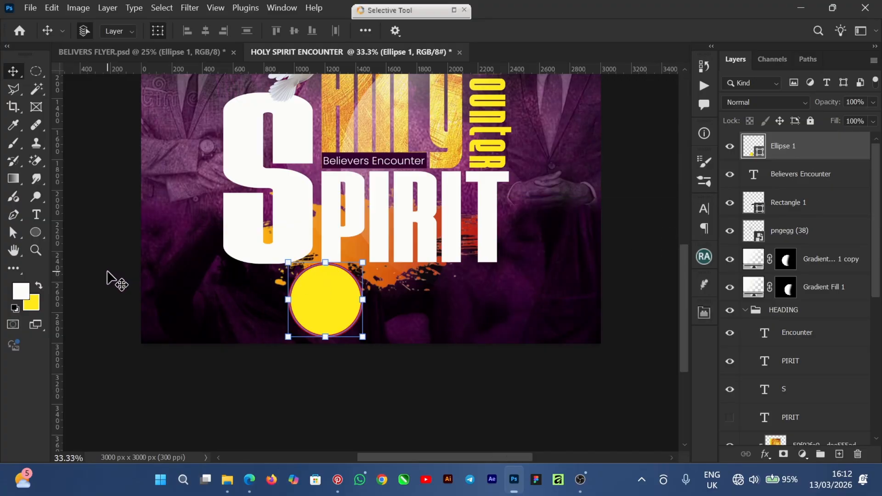
key("ctrl+h")
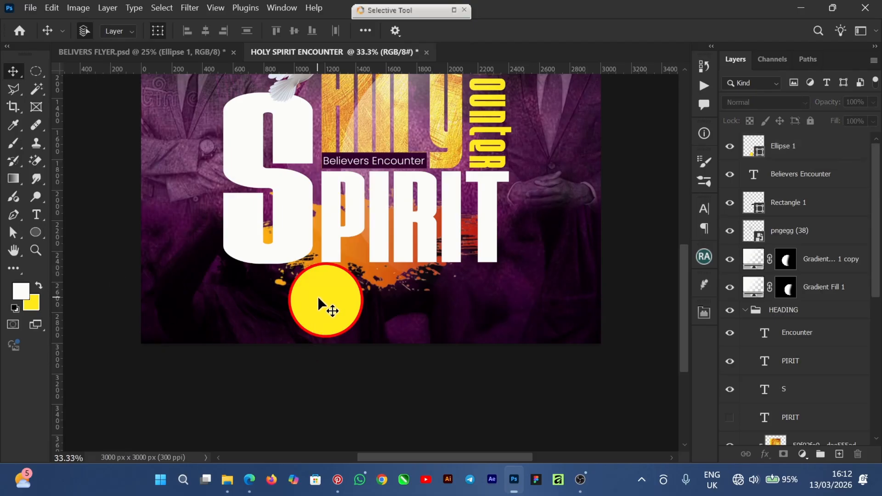
left_click_drag(321, 297, 337, 302)
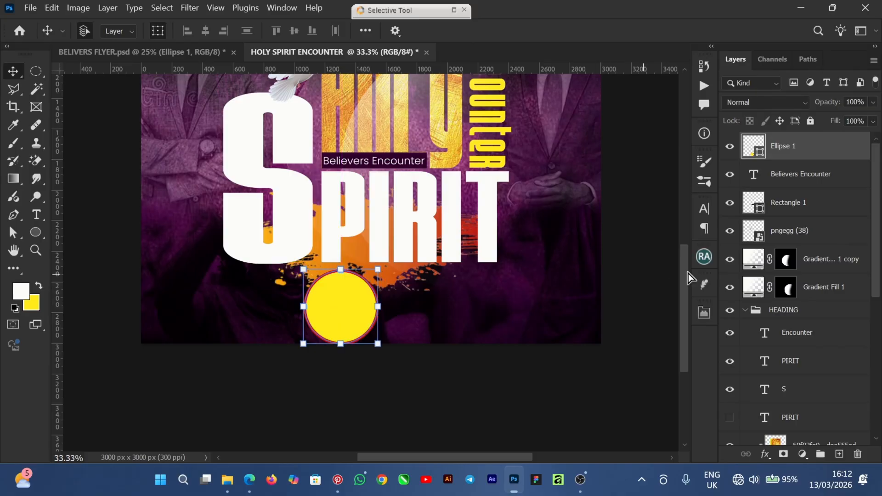
Move the orange paint splash down below the SPIRIT text behind the yellow circle and scale it down slightly
left_click(426, 292)
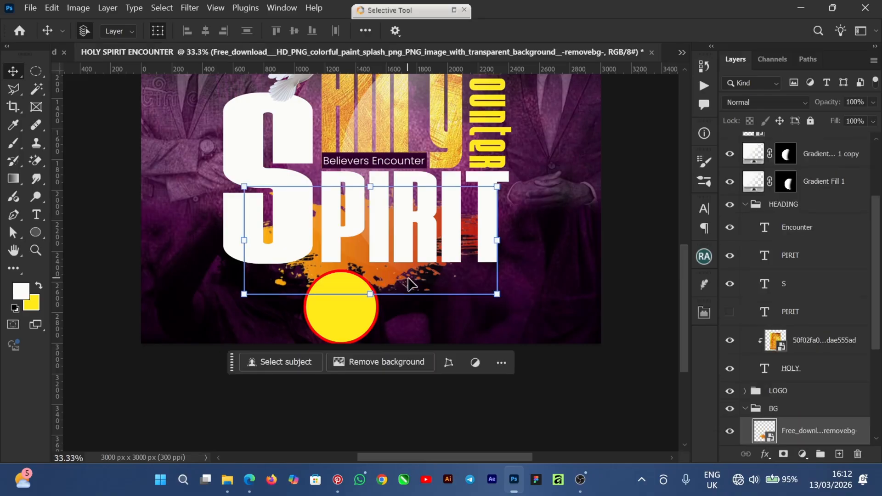
left_click_drag(392, 275, 397, 318)
mouse_move(397, 318)
left_mouse_down()
mouse_move(393, 336)
mouse_move(400, 305)
mouse_move(418, 312)
mouse_move(417, 305)
left_mouse_up()
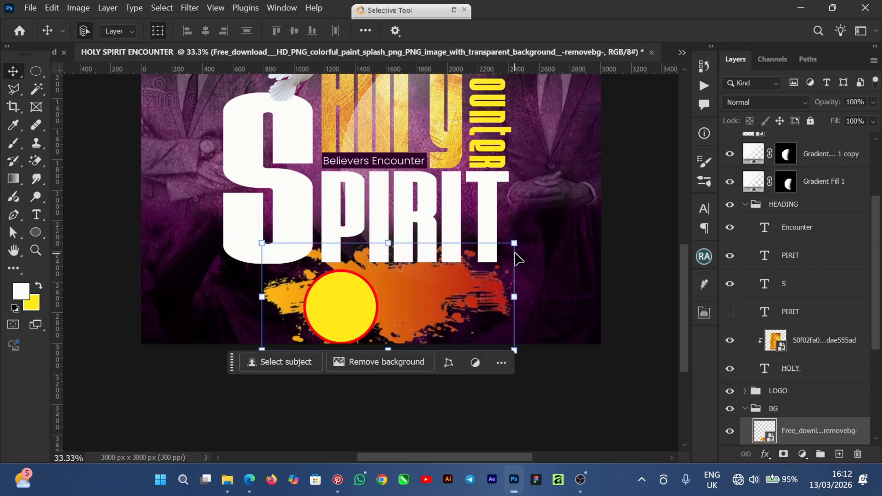
left_click_drag(515, 243, 480, 256)
mouse_move(404, 299)
left_mouse_down()
mouse_move(414, 286)
mouse_move(414, 296)
left_mouse_up()
key("Return")
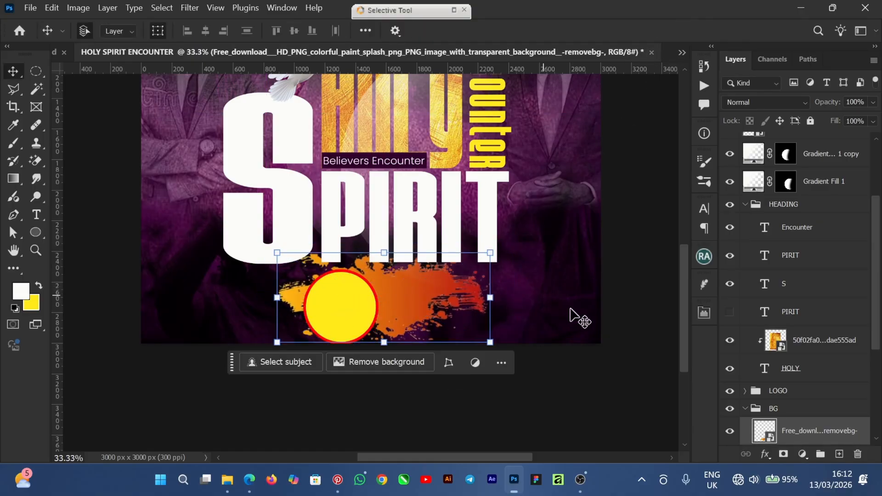
Reposition the yellow circle over the paint splash, directly beneath the letter P of SPIRIT
left_click(349, 308)
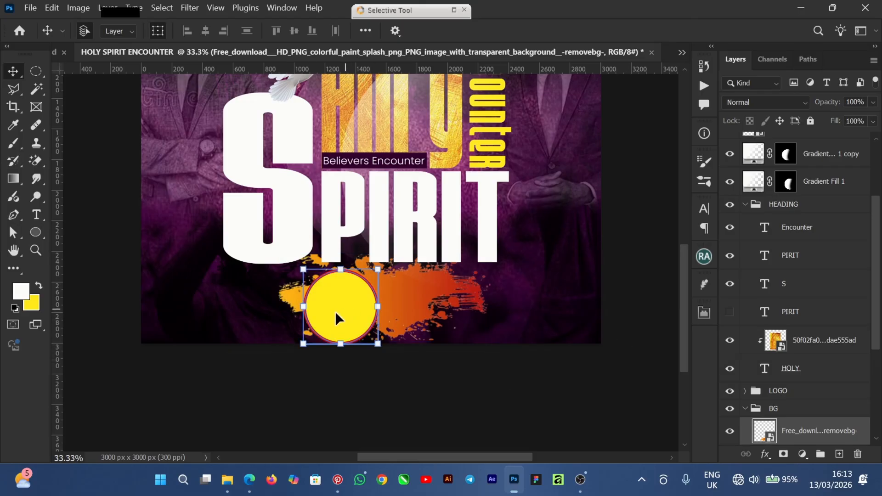
mouse_move(340, 306)
left_mouse_down()
mouse_move(350, 303)
mouse_move(344, 319)
mouse_move(345, 311)
left_mouse_up()
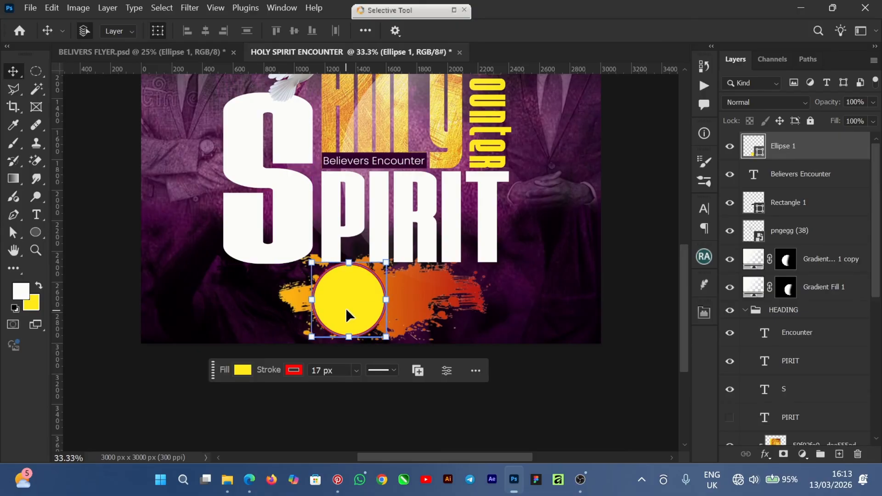
left_click(590, 319)
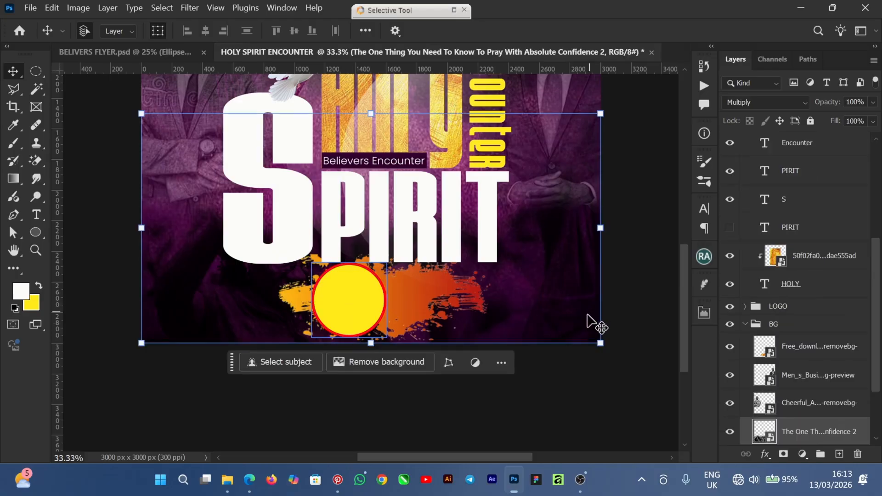
left_click(661, 317)
Duplicate the yellow circle to its right and place the copy's layer beneath the original
left_click(339, 310)
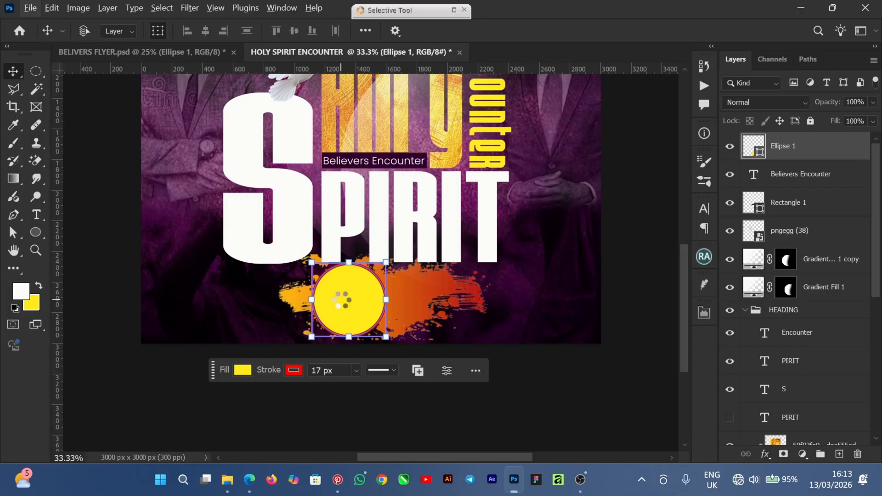
left_click_drag(342, 304, 425, 304, "alt")
left_click_drag(781, 153, 794, 185)
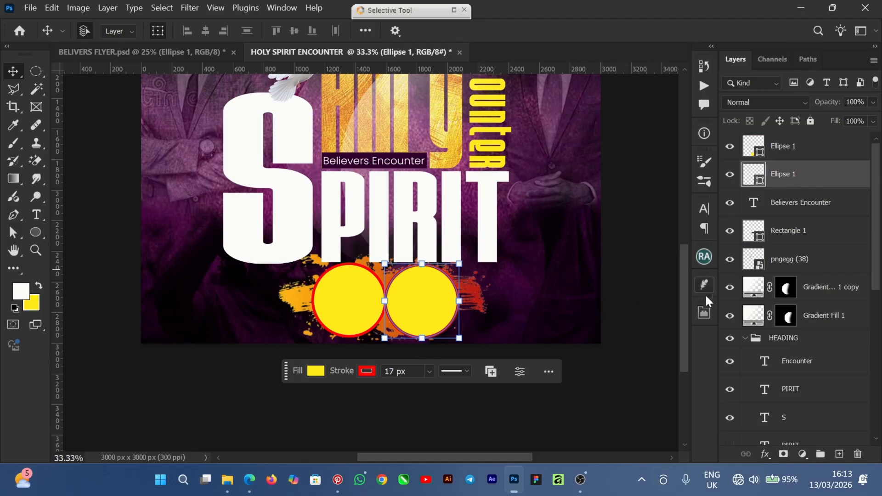
Fill the copied circle with the recently used dark purple
left_click(705, 314)
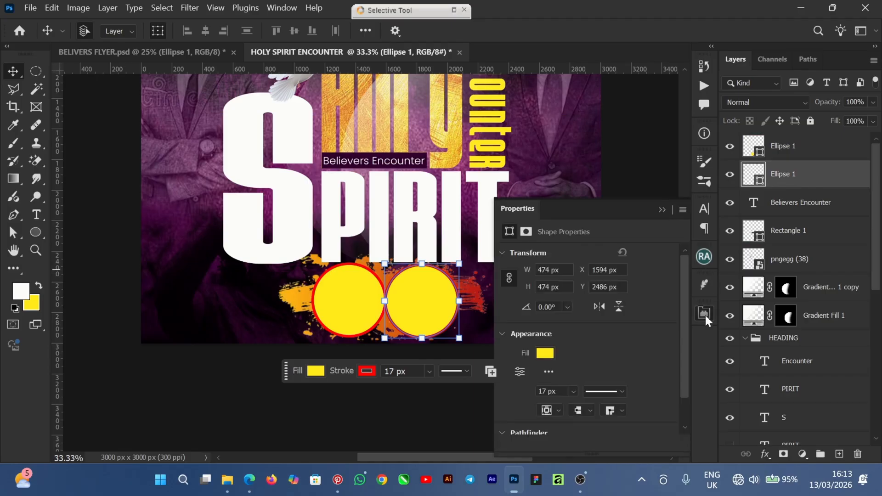
left_click(545, 354)
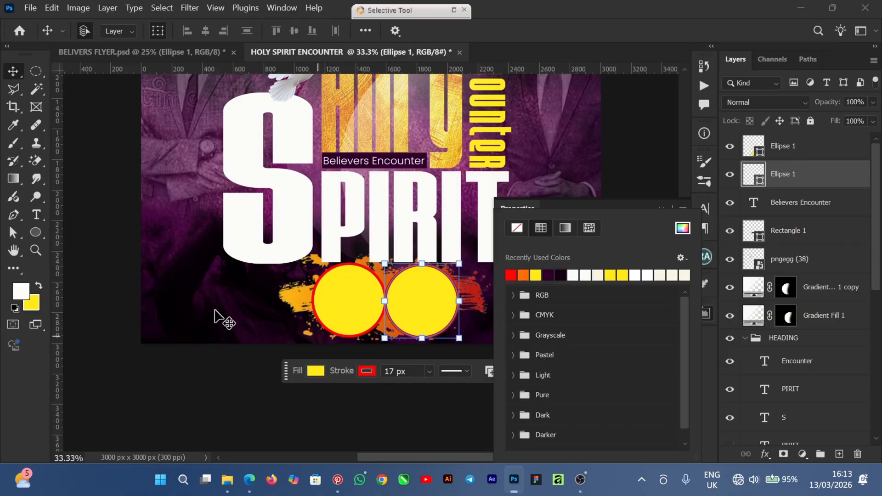
left_click(551, 276)
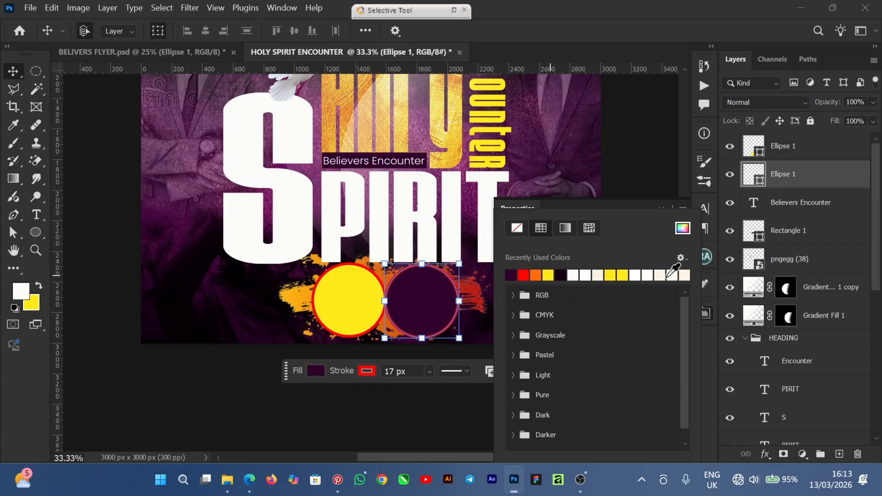
left_click(633, 203)
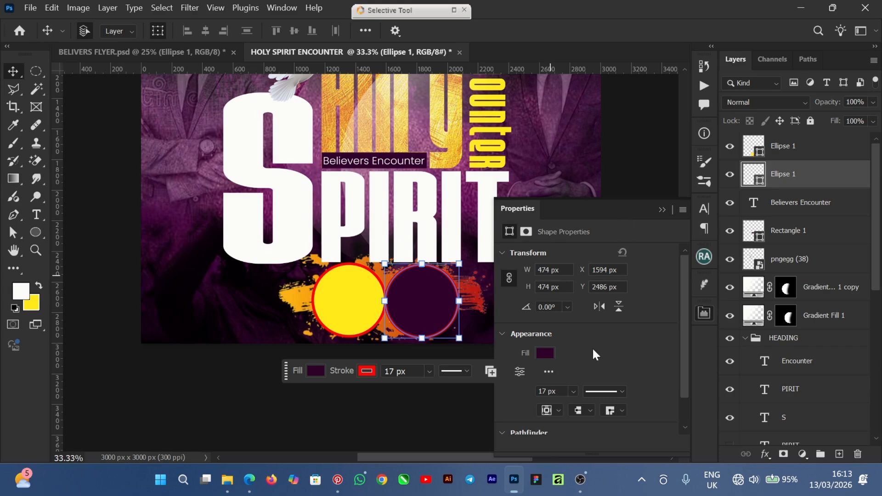
Change the dark purple circle's stroke colour to the recently used white
scroll(592, 353, "down", 1)
scroll(489, 331, "down", 1)
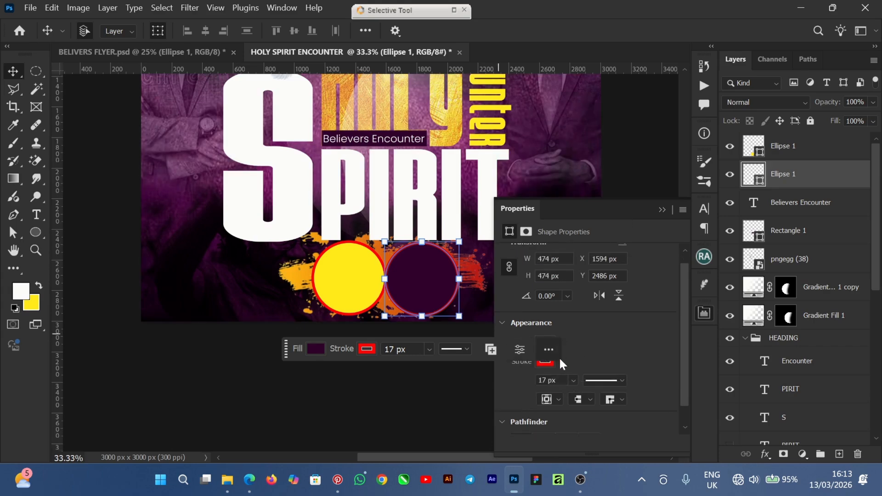
left_click_drag(288, 359, 124, 370)
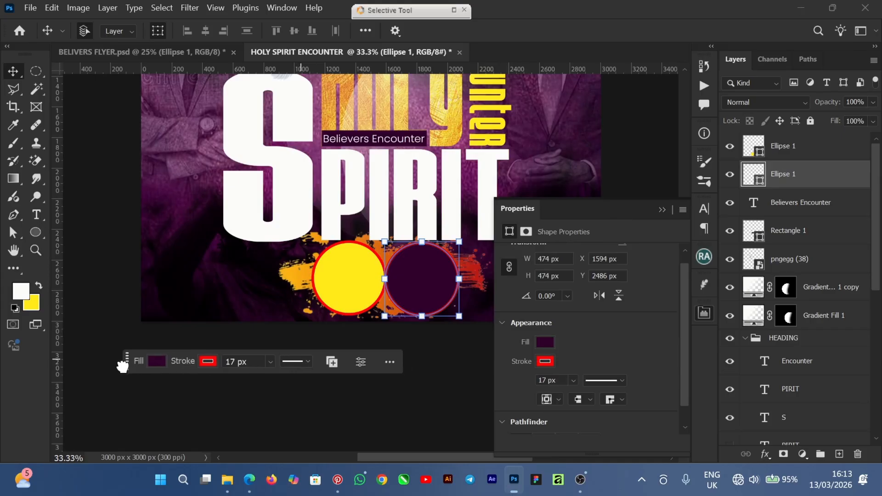
left_click(545, 362)
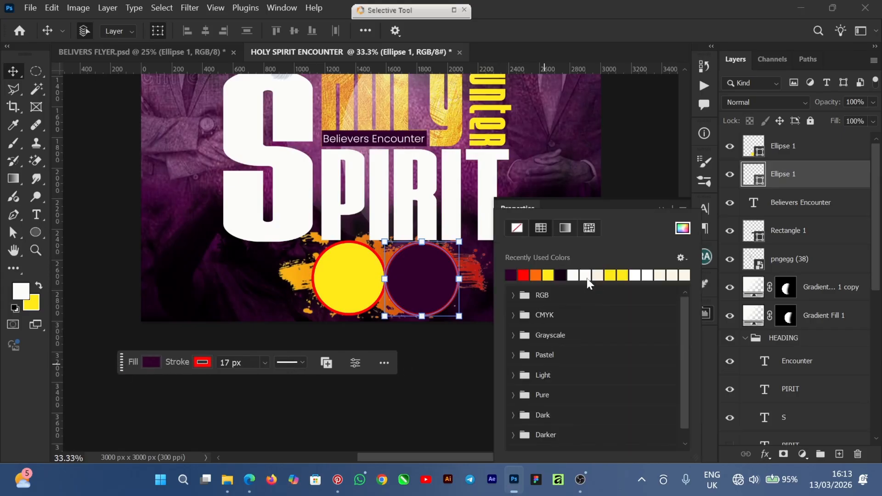
left_click(574, 275)
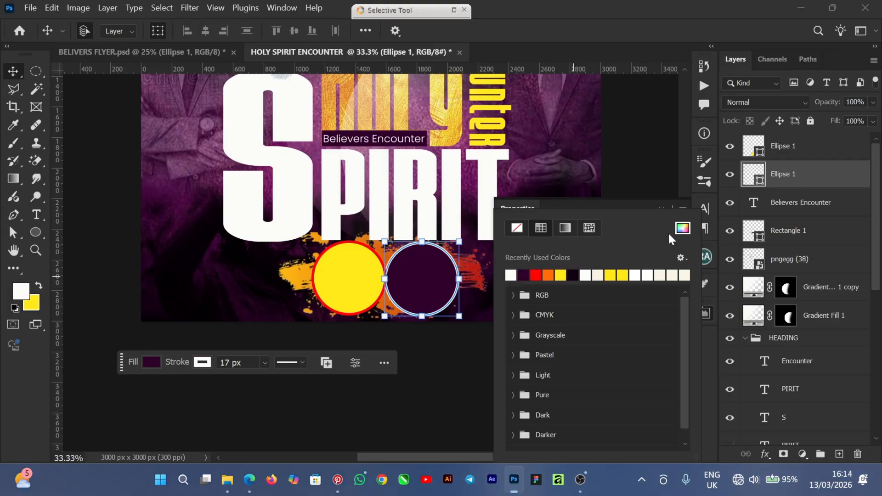
left_click(645, 202)
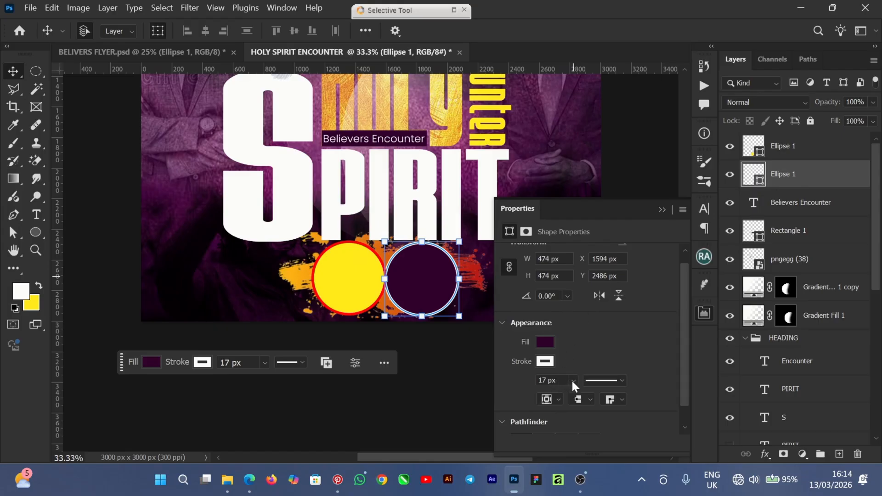
Set the dark purple circle's white stroke width to 10 px and close its shape properties
left_click(547, 380)
type("10")
key("Return")
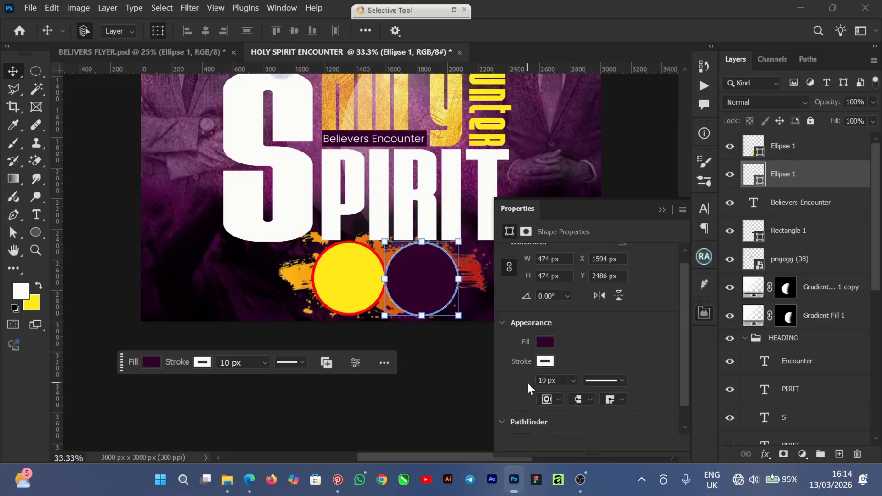
left_click(661, 211)
left_click(634, 300)
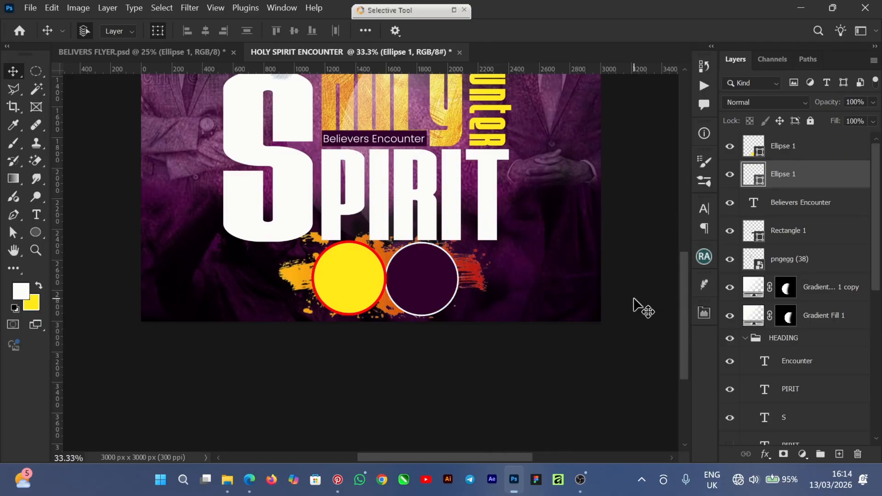
left_click(604, 315)
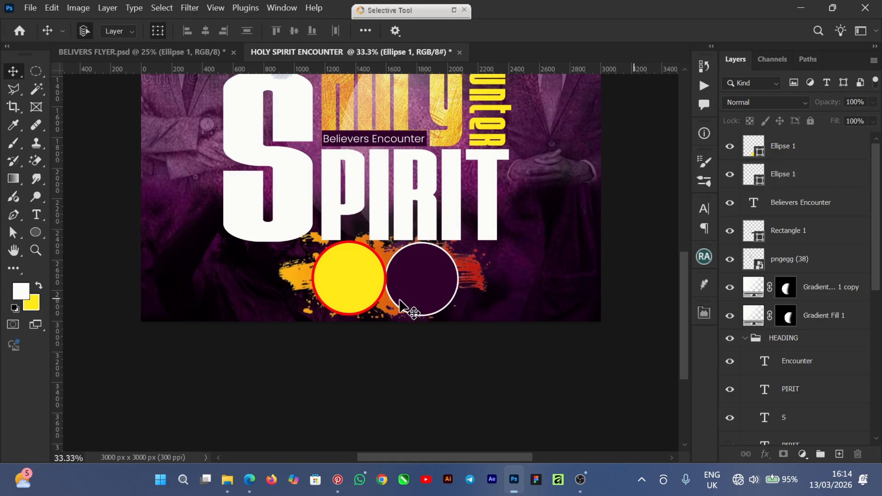
left_click(343, 286)
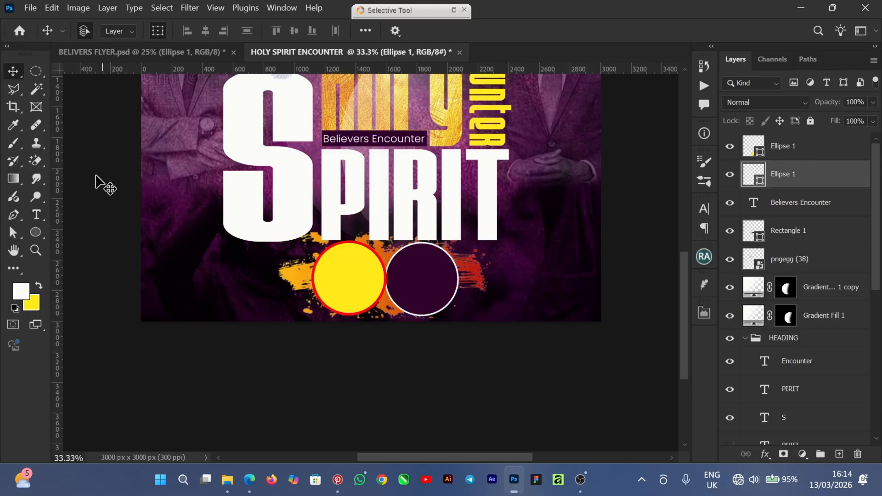
Switch to BELIVERS FLYER.psd and examine the JOIN text and the Overlay image clipped to the yellow circle
left_click(116, 52)
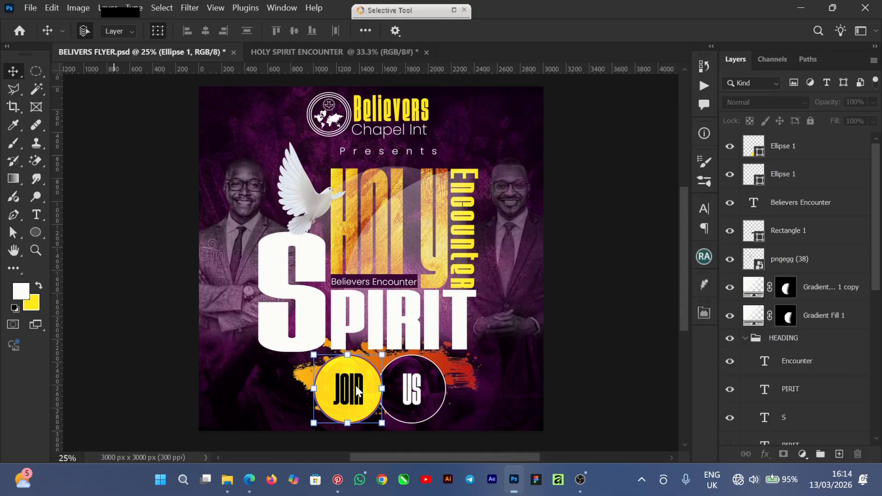
left_click(356, 385)
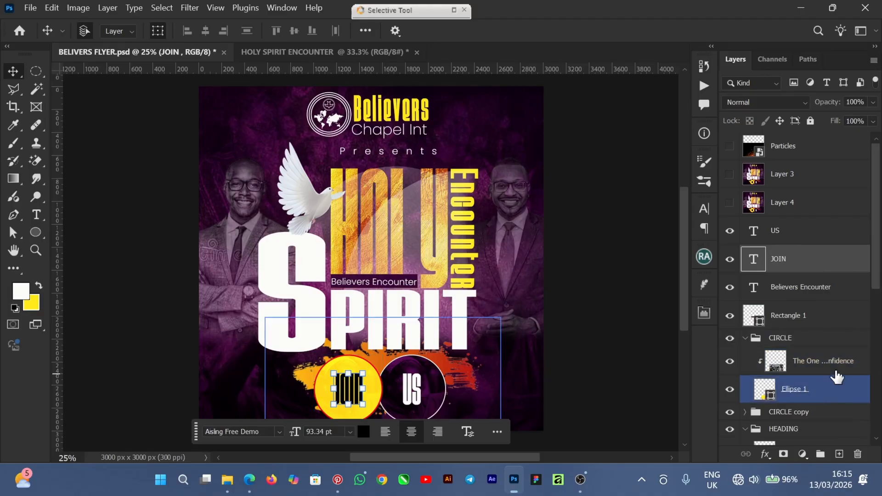
left_click(844, 371)
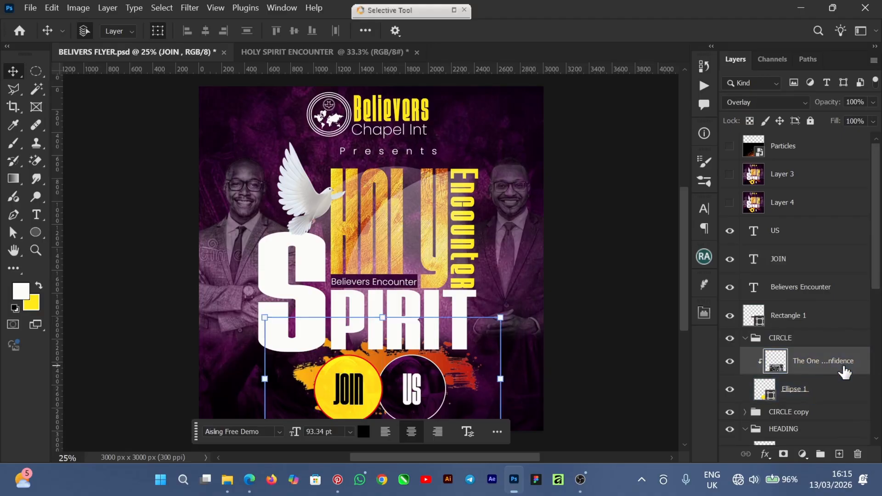
left_click(807, 391)
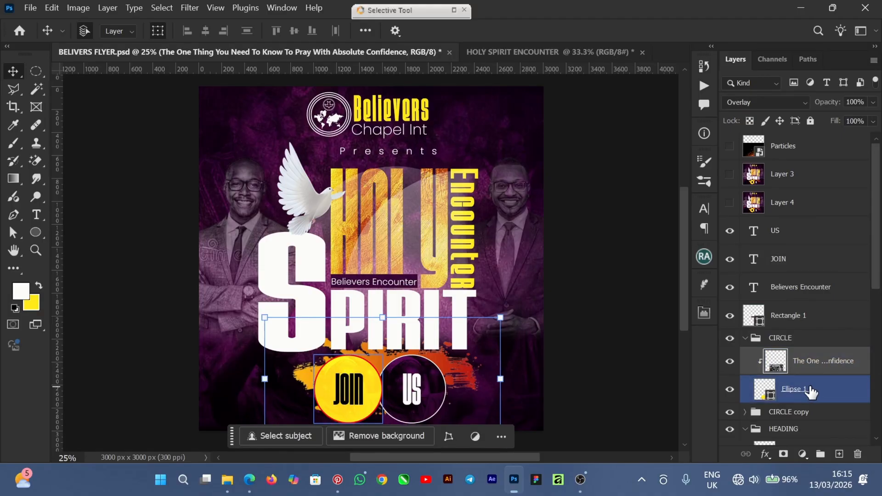
left_click(832, 362)
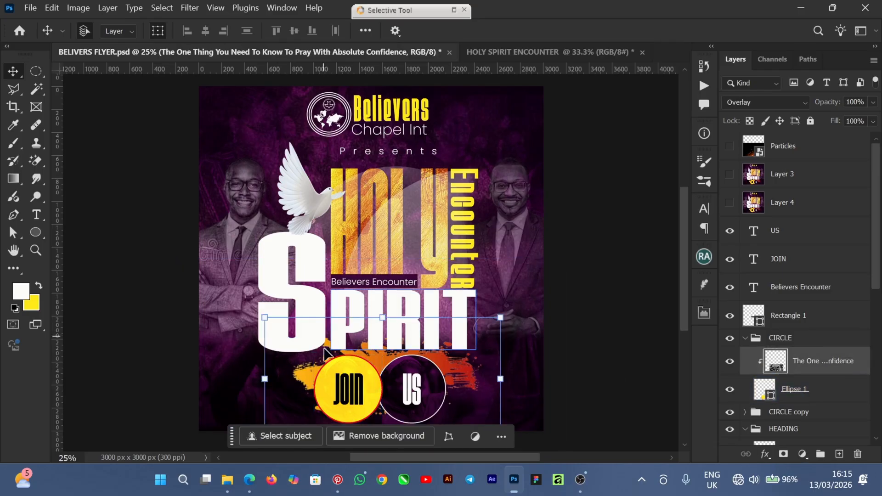
left_click(349, 385)
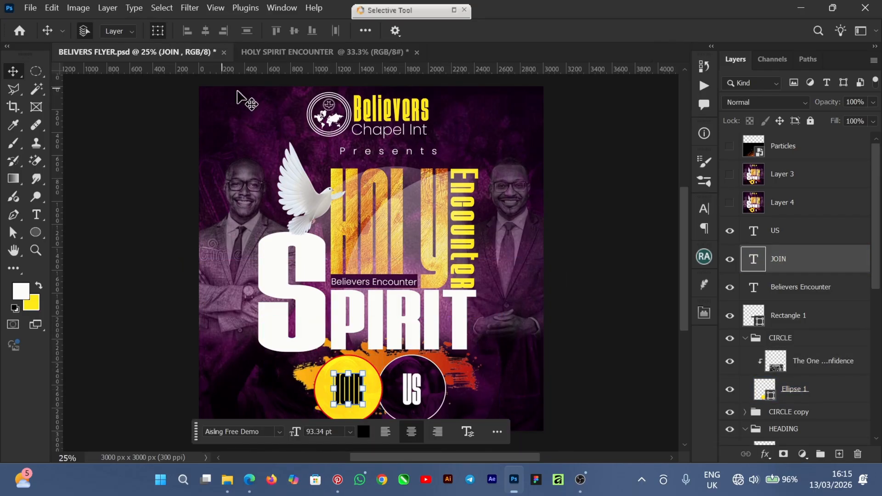
Return to the HOLY SPIRIT ENCOUNTER document, select the yellow circle and place the black-and-white worship photo from the HOLY SPIRIT folder above it
left_click(306, 51)
left_click(354, 405)
left_click(352, 398)
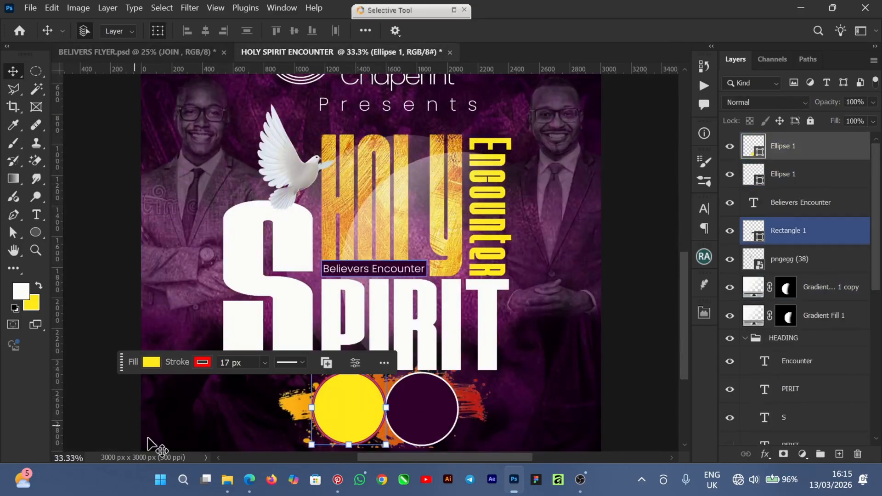
mouse_move(230, 482)
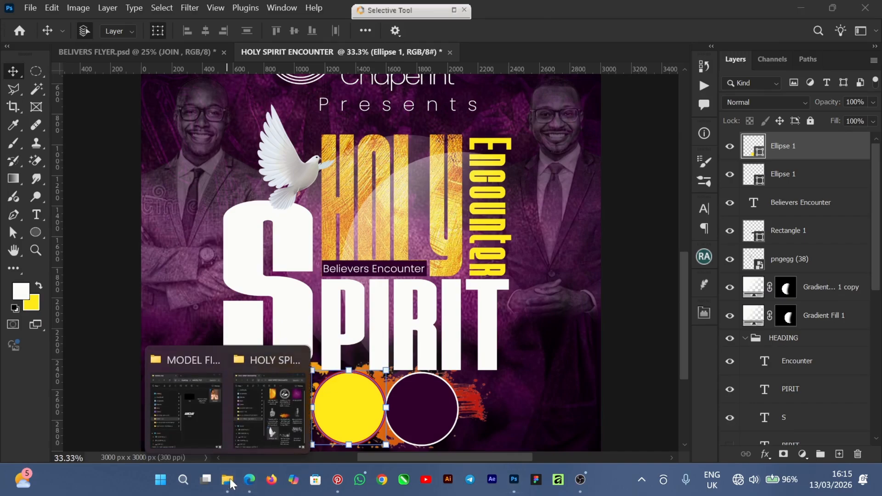
left_click(258, 445)
left_click_drag(311, 390, 540, 405)
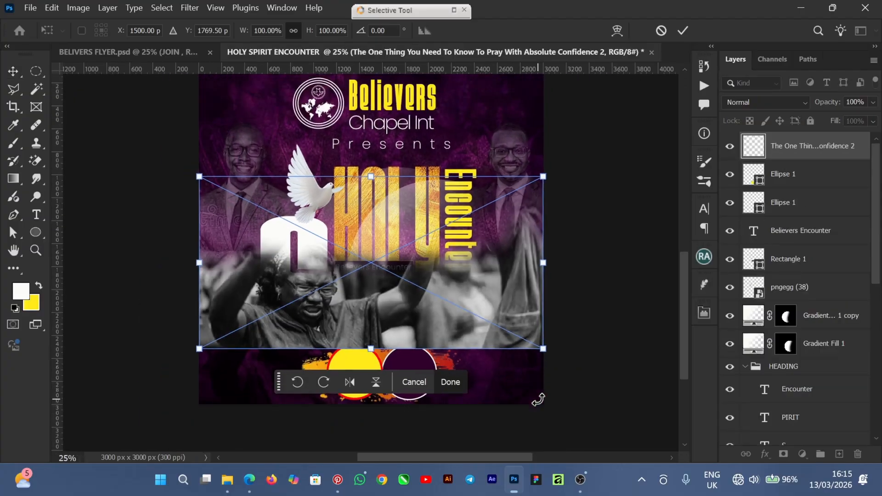
Scale the placed worship photo to about 53.76% and position it over the yellow and dark purple circles
left_click_drag(350, 316, 397, 375)
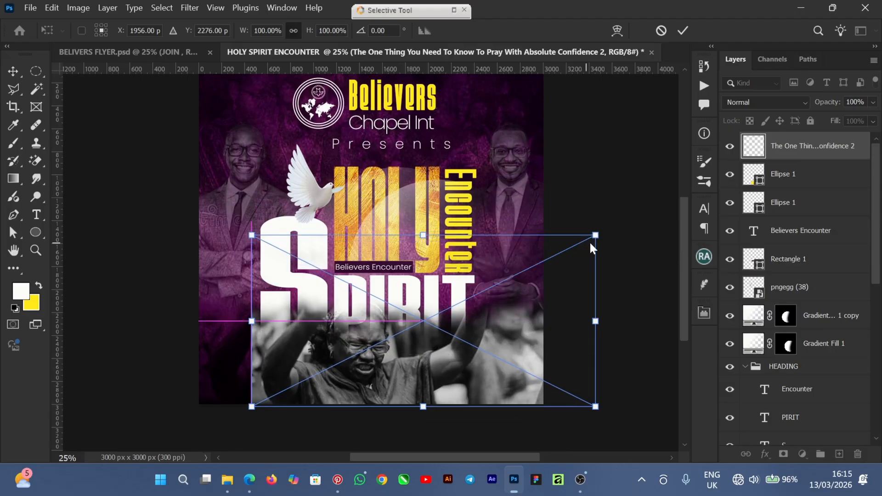
left_click_drag(518, 267, 454, 365)
left_click_drag(322, 376, 372, 372)
left_click(681, 32)
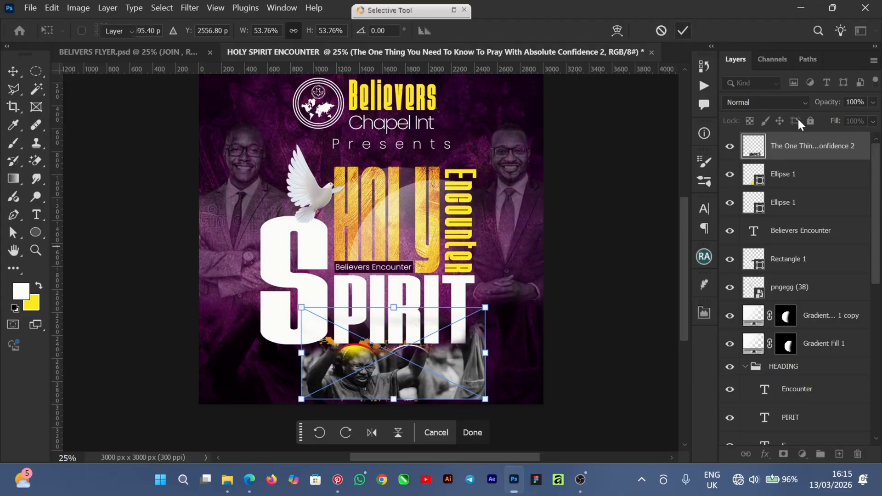
Clip the worship photo to the yellow circle with a clipping mask
left_click(787, 175)
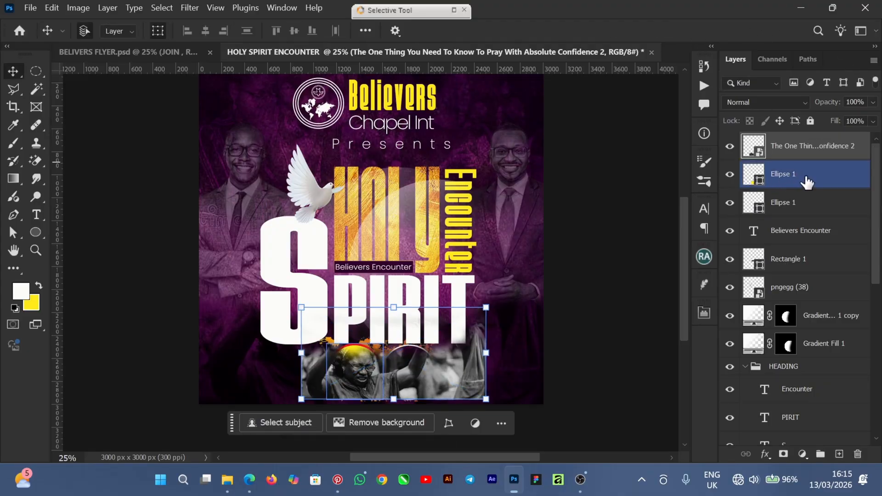
left_click(805, 179)
left_click(798, 152)
right_click(833, 144)
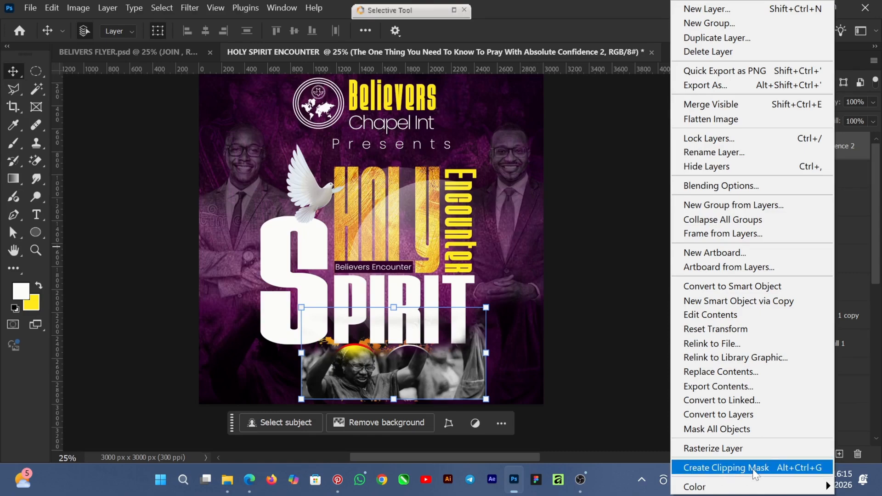
left_click(754, 473)
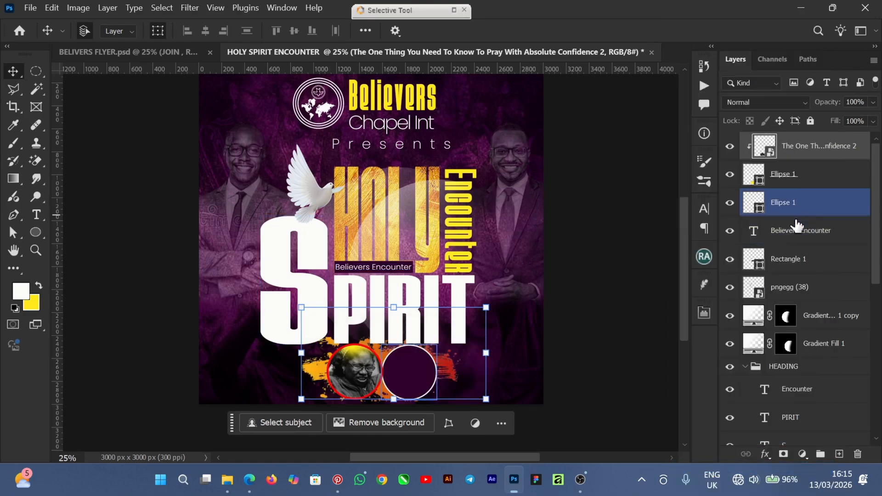
Set the clipped photo's blend mode to Overlay, compare it with the matching layer in BELIVERS FLYER.psd, and deselect it
left_click(761, 99)
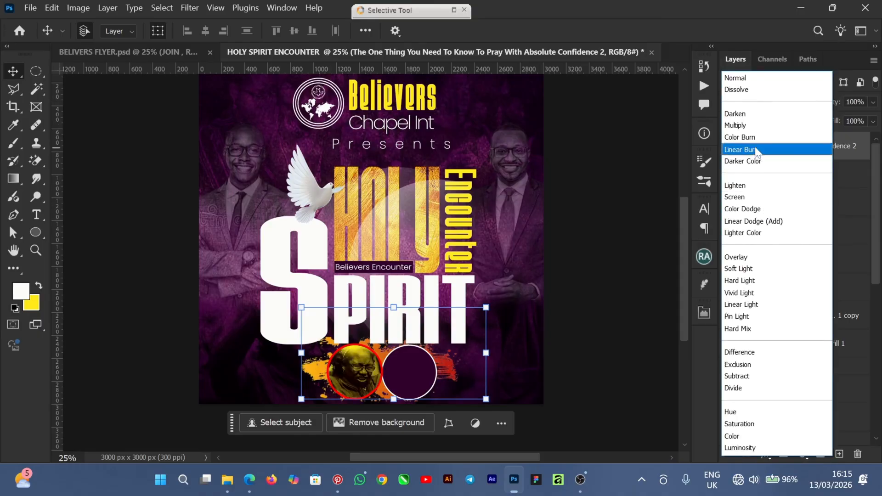
left_click(751, 260)
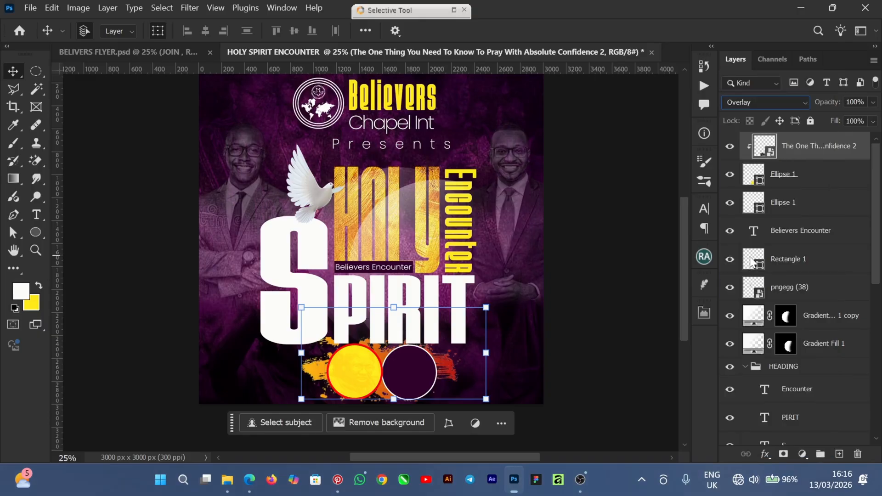
left_click(167, 55)
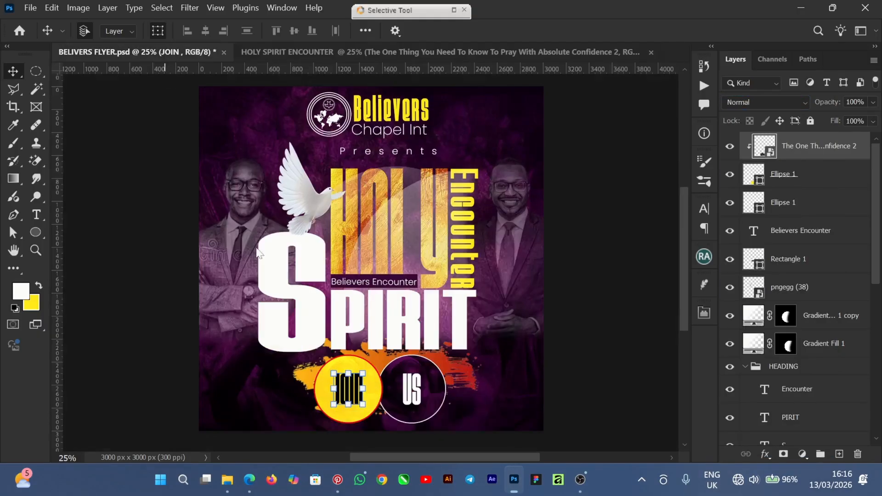
left_click(815, 373)
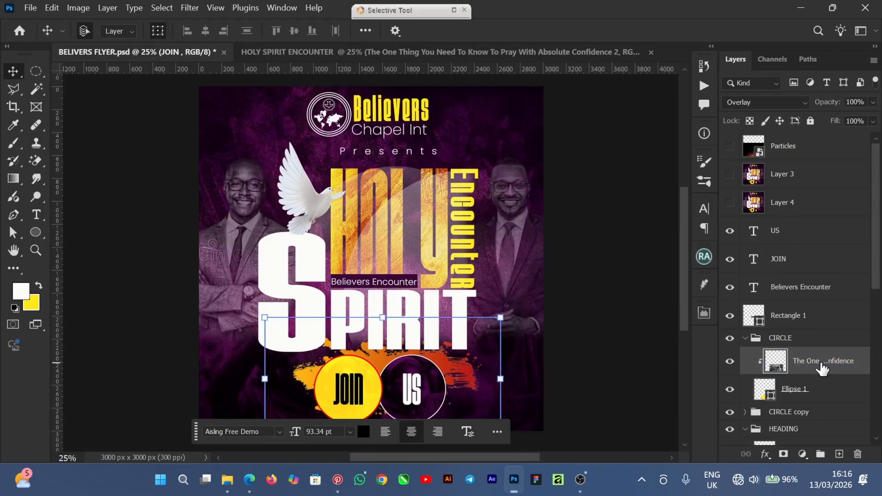
left_click(494, 54)
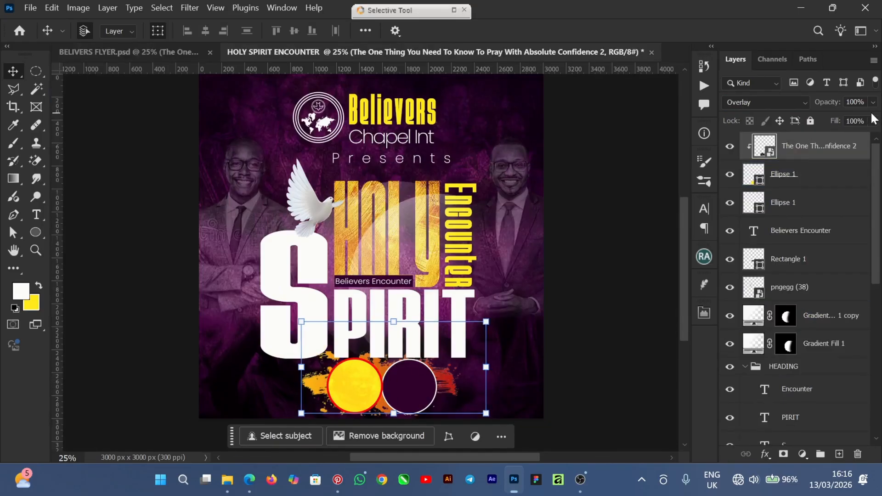
left_click(631, 342)
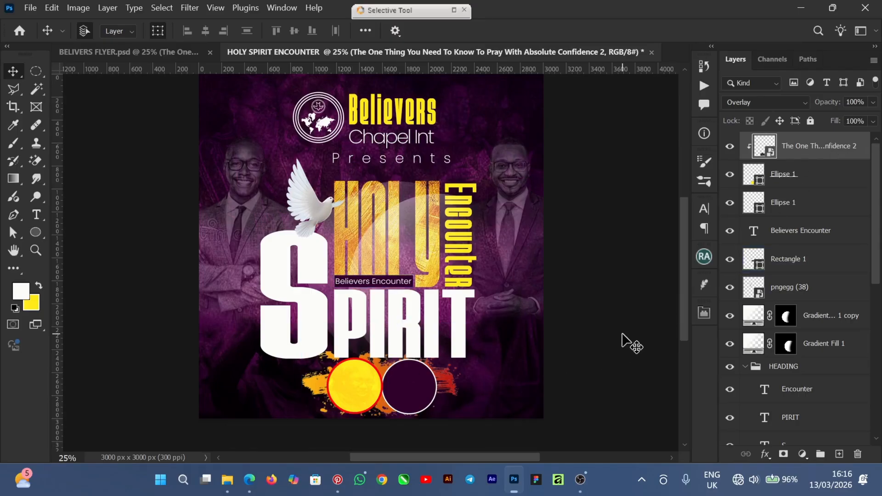
Start a black Aisling Free Demo text inside the yellow circle and set its font size to 30 pt
left_click(39, 217)
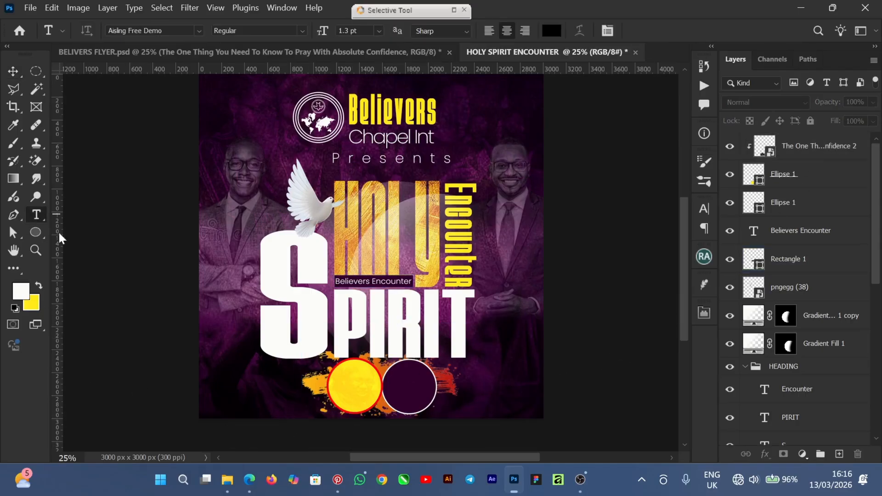
left_click(348, 385)
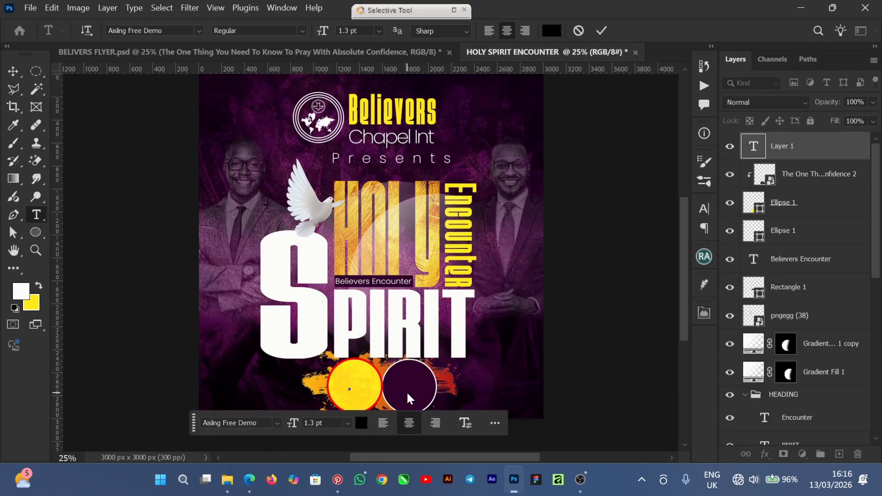
left_click(380, 31)
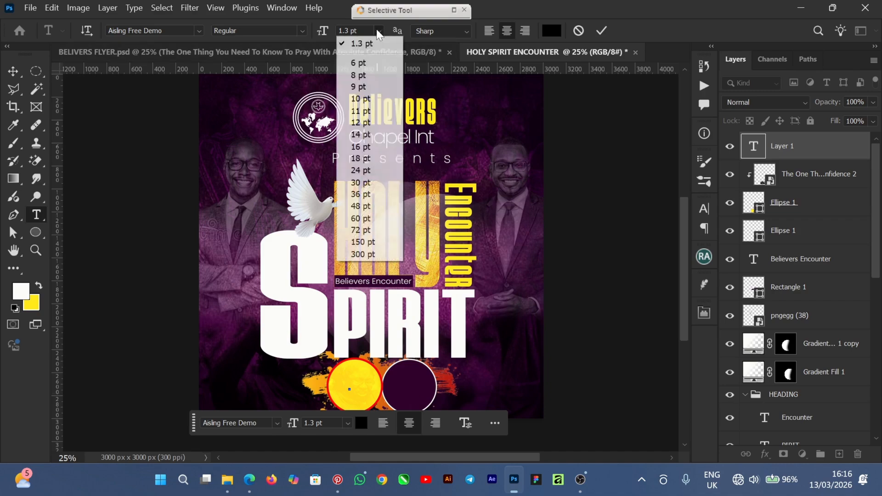
left_click(378, 135)
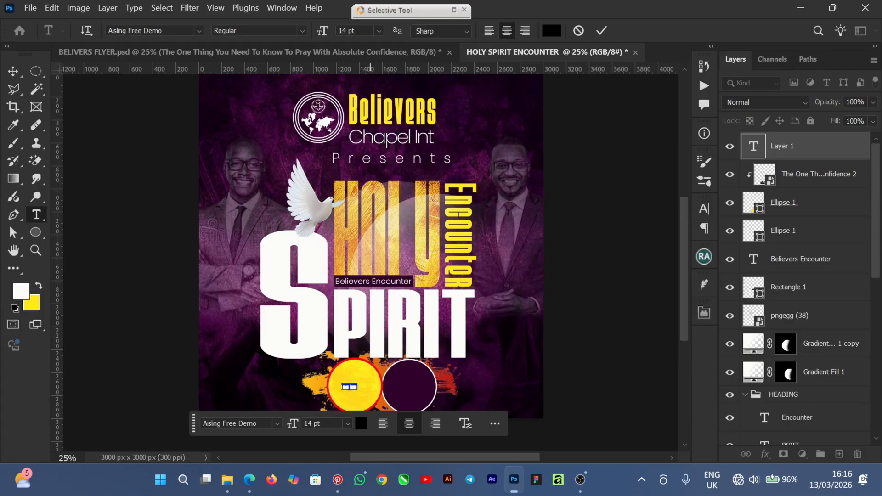
left_click(379, 31)
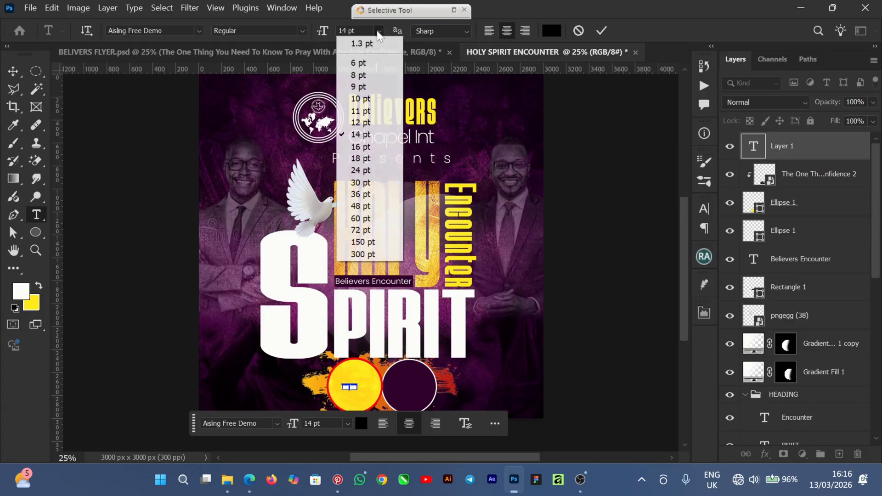
left_click(383, 171)
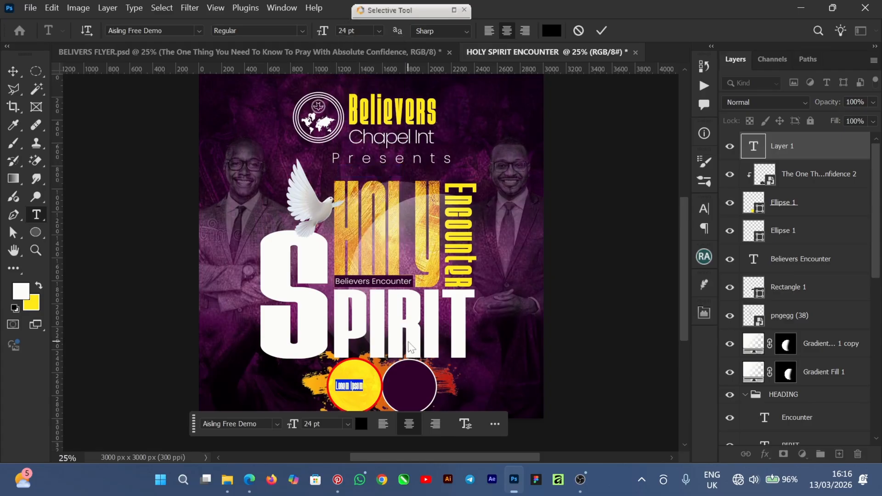
left_click(379, 31)
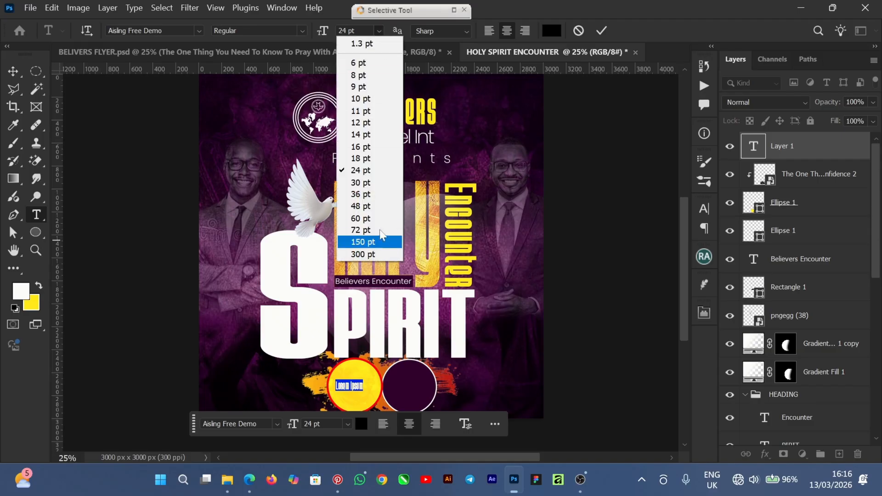
left_click(375, 185)
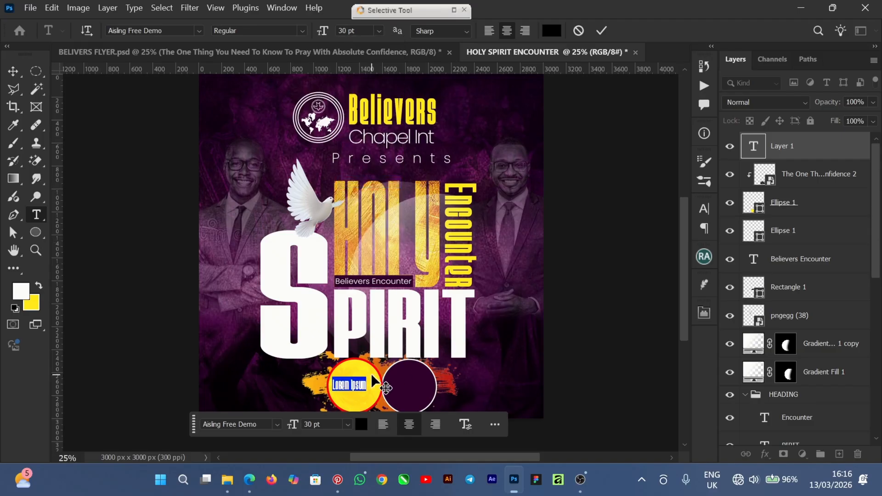
Replace the placeholder text in the yellow circle with JOIM and commit it
key("BackSpace")
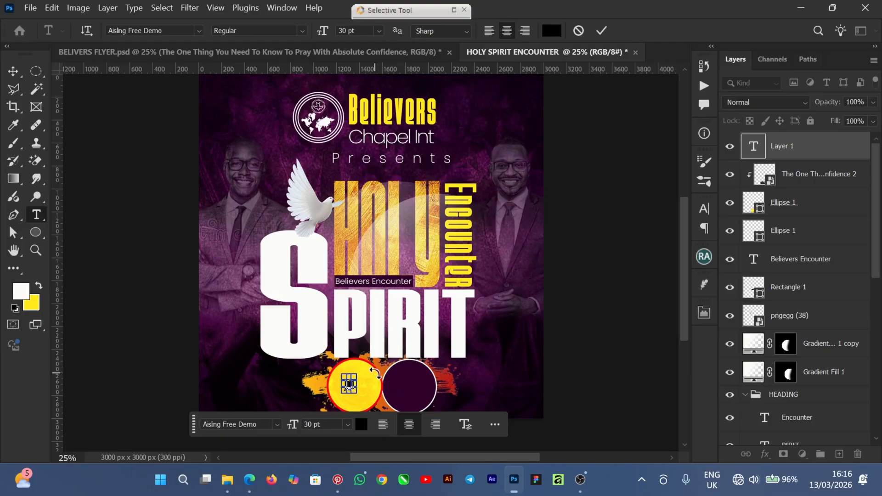
type("Join")
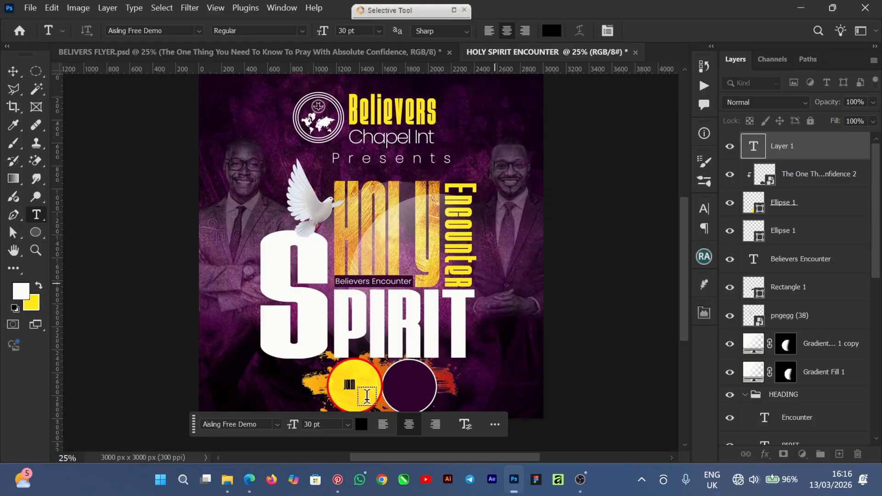
left_click(601, 31)
left_click(13, 72)
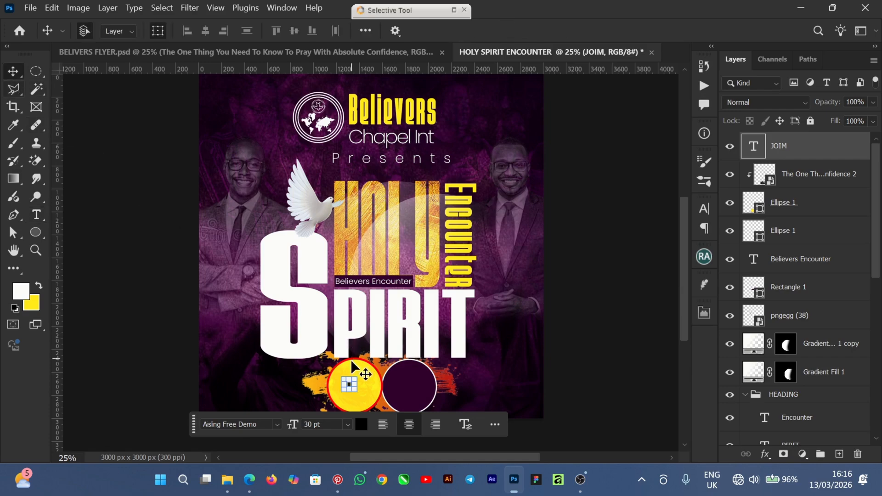
Enlarge the JOIM text to about 268.63% and position it inside the yellow circle
mouse_move(357, 376)
left_mouse_down()
mouse_move(412, 345)
mouse_move(357, 393)
left_mouse_up()
left_click_drag(379, 351, 354, 389)
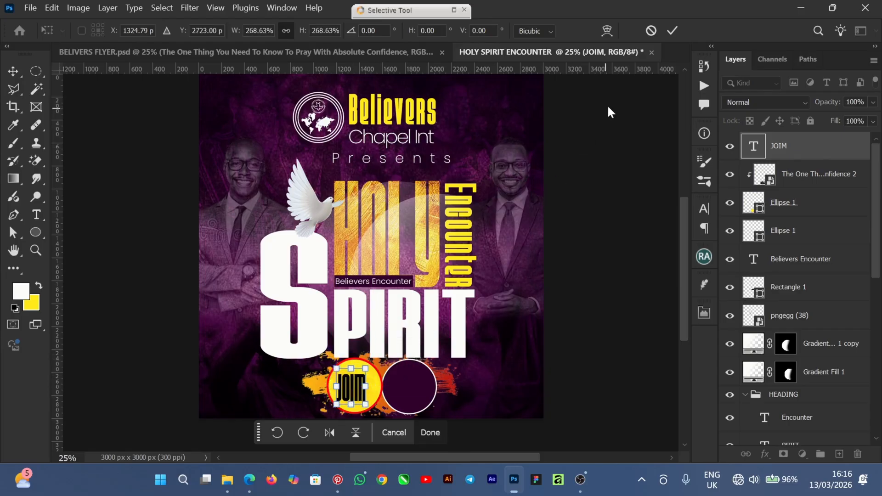
left_click(672, 30)
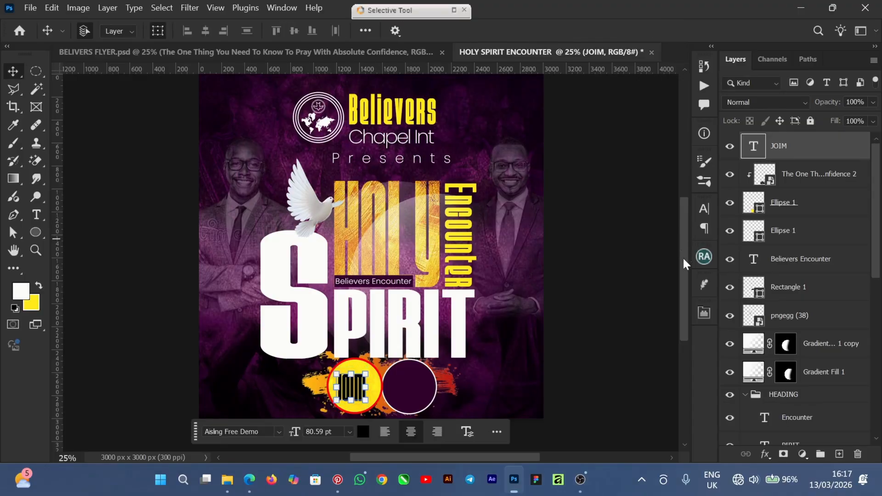
Correct the last letter of the yellow circle's text so it reads JOIN
scroll(681, 271, "down", 2)
scroll(681, 271, "up", 2)
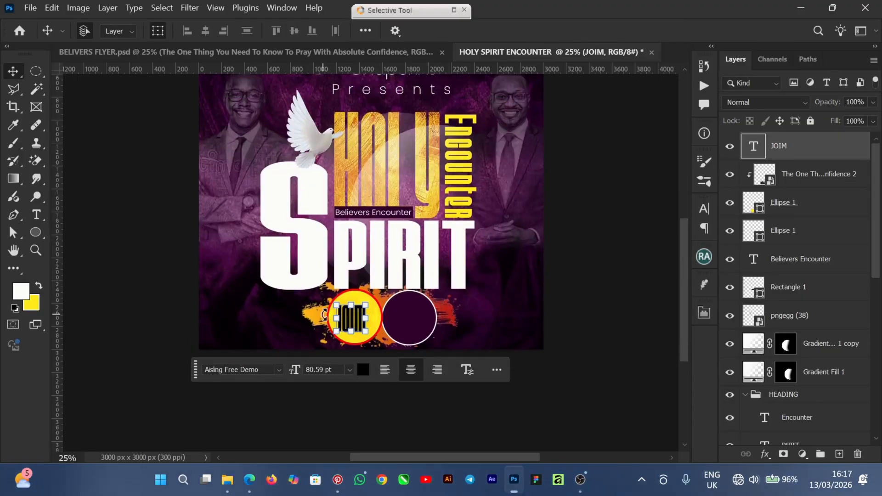
double_click(358, 319)
left_click(367, 317)
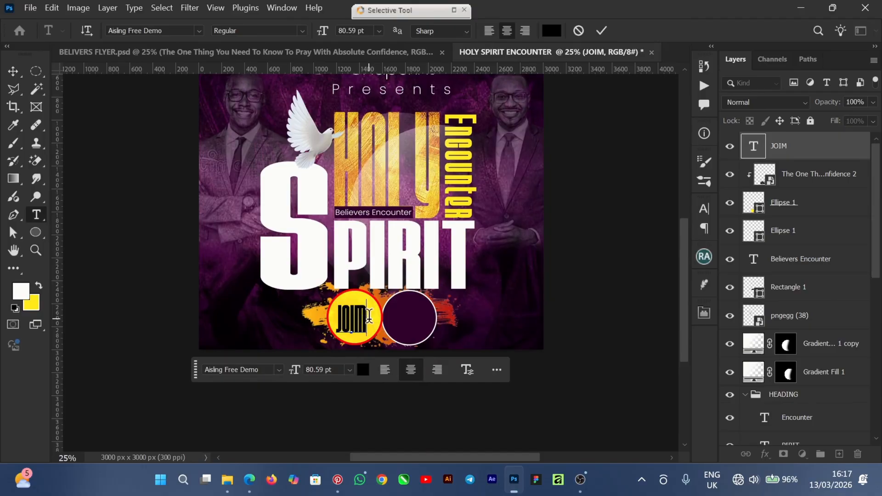
key("BackSpace")
type("N")
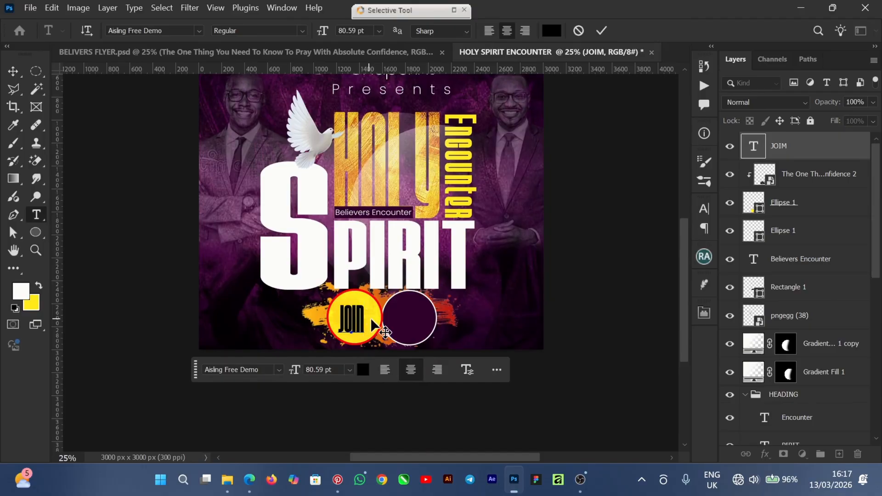
left_click(606, 30)
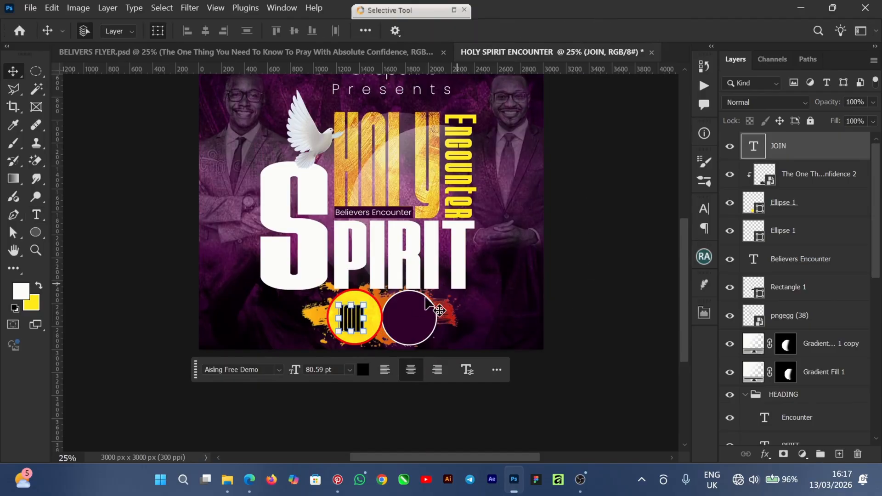
Centre the JOIN text in the yellow circle and place a copy of it on the dark purple circle
double_click(356, 321)
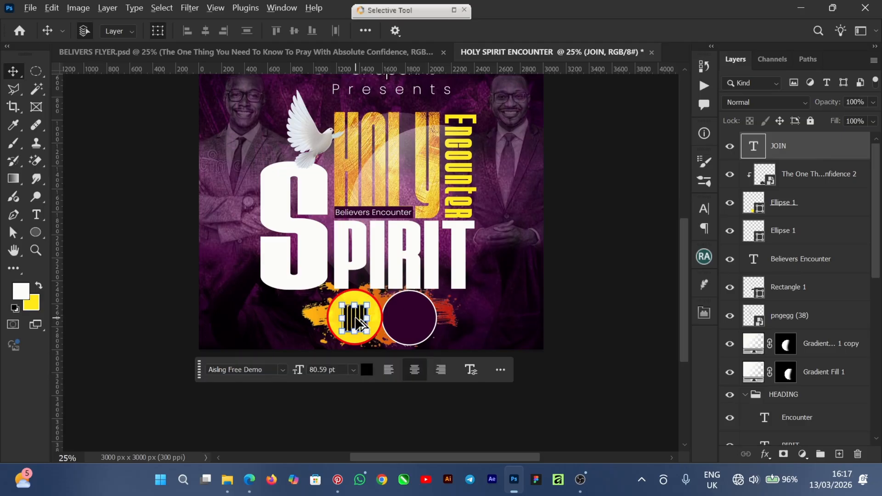
key("ctrl+Return")
left_click_drag(360, 319, 414, 319)
Replace the copied text in the dark purple circle with US and recolour it to the off-white #fcfcfa of the large S
double_click(416, 317)
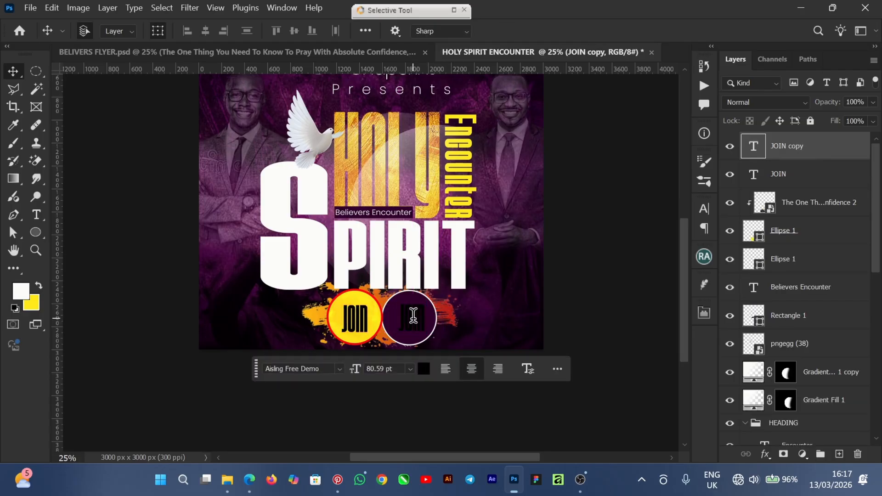
type("US")
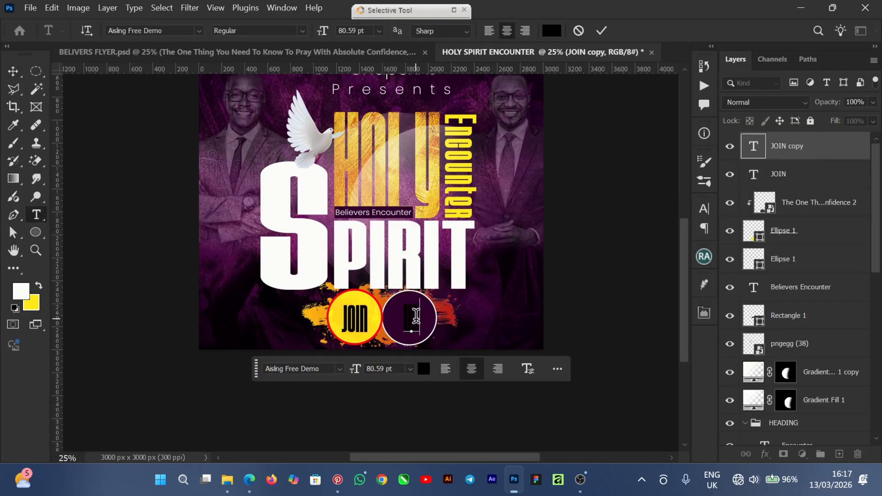
key("ctrl")
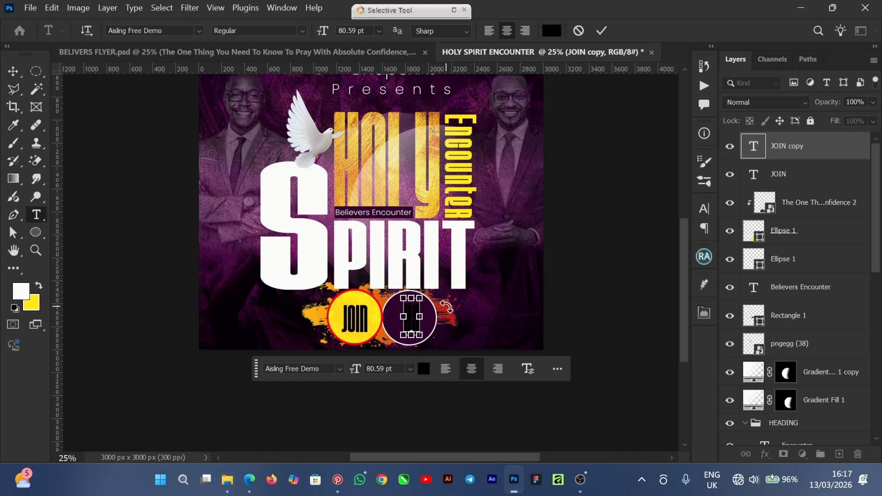
key("ctrl+a")
left_click(551, 31)
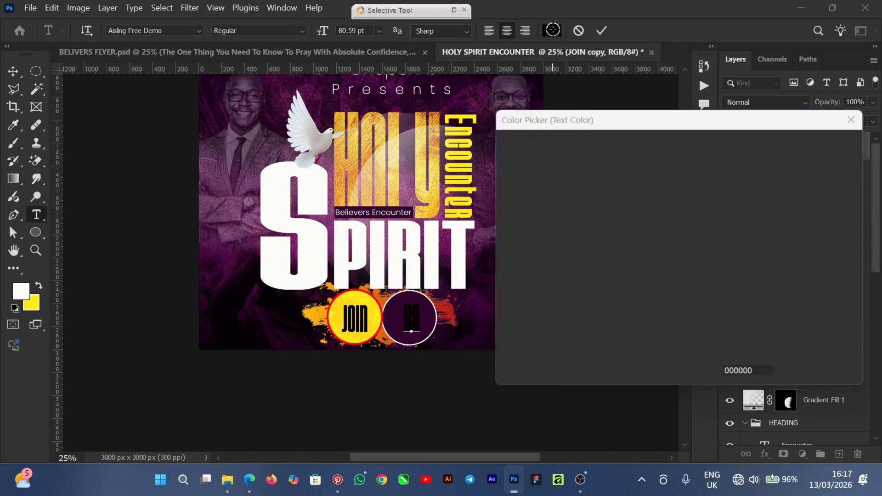
left_click(272, 199)
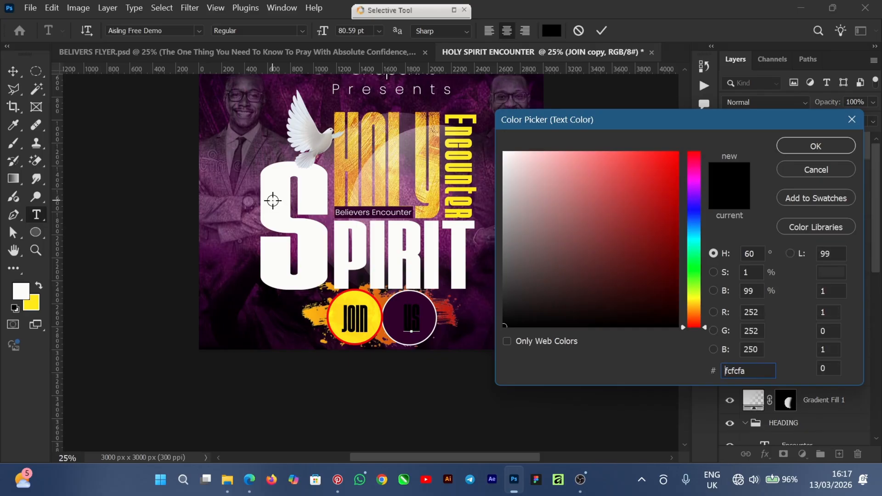
left_click(805, 145)
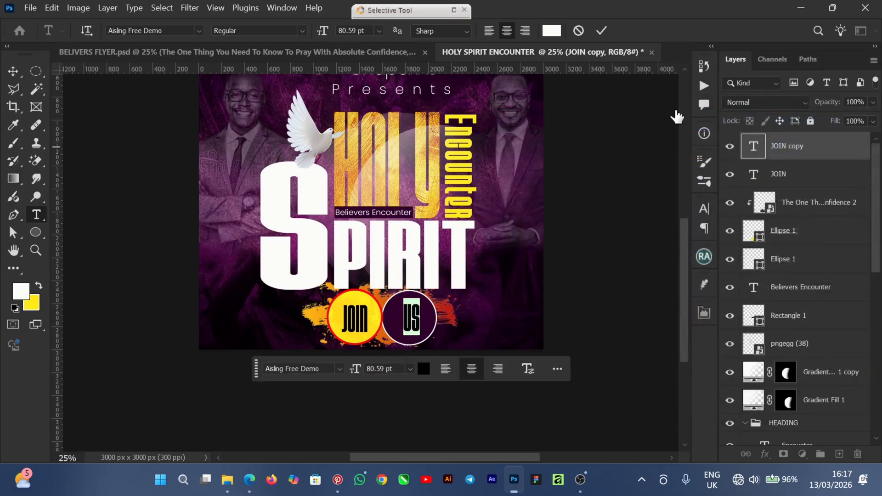
left_click(603, 31)
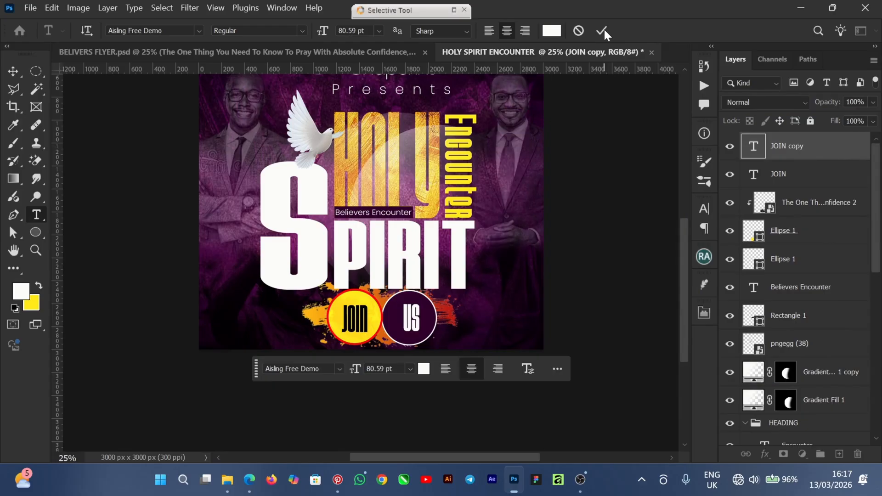
key("v")
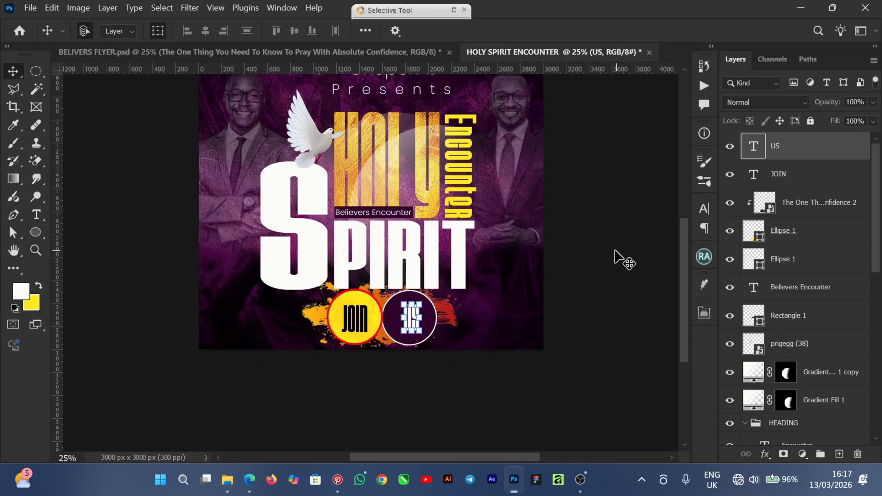
Paste a copy of the circle's photo texture directly above the dark purple ellipse's layer and move it over that circle
left_click(390, 326)
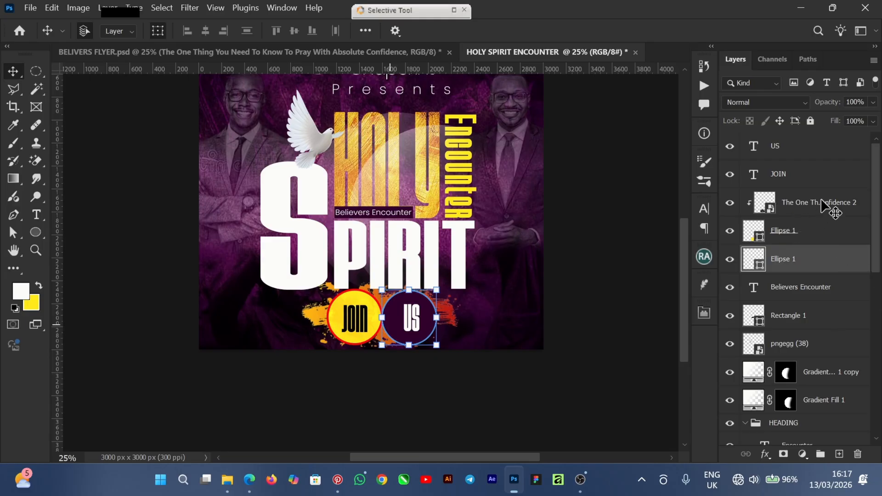
left_click(808, 211)
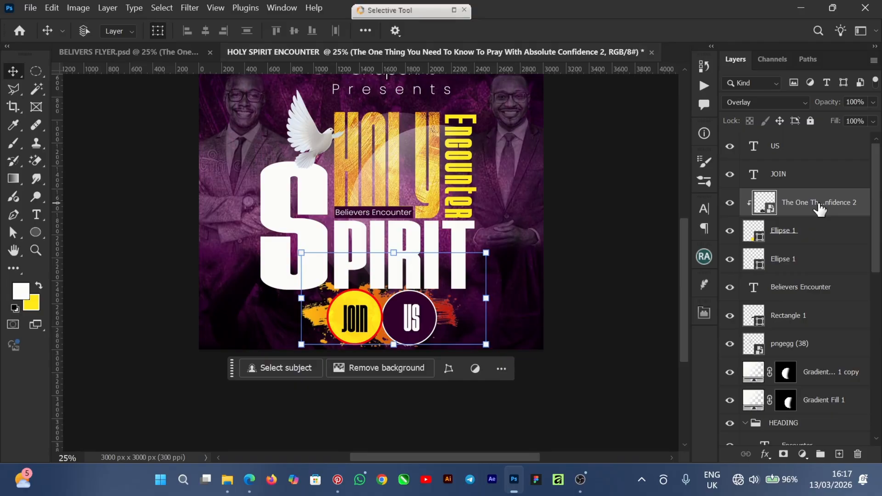
left_click(815, 229)
left_click(813, 261)
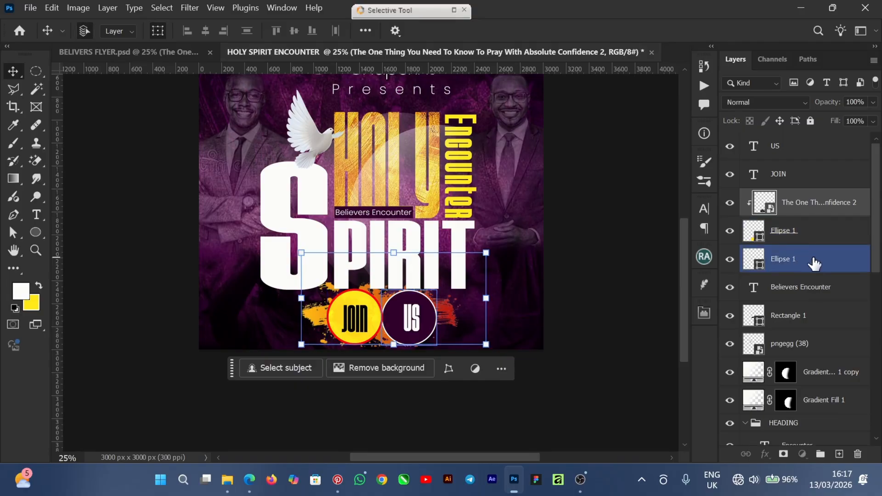
key("ctrl+v")
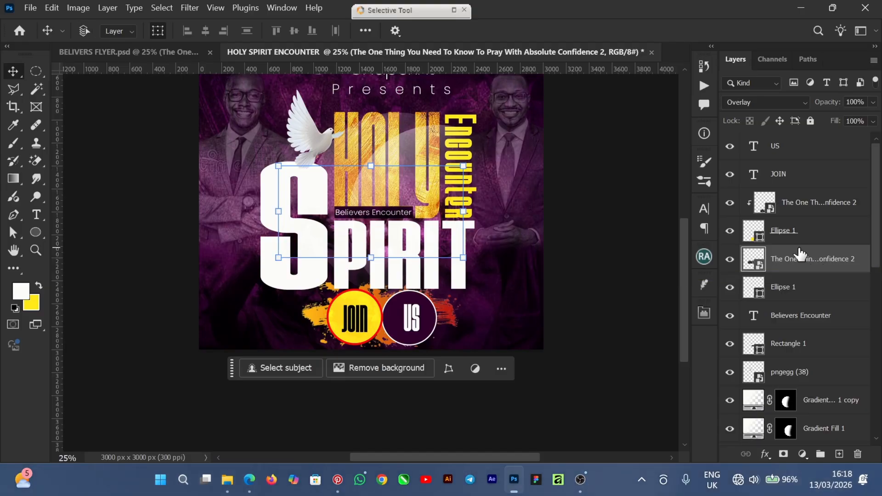
key("ctrl+t")
left_click_drag(377, 211, 440, 307)
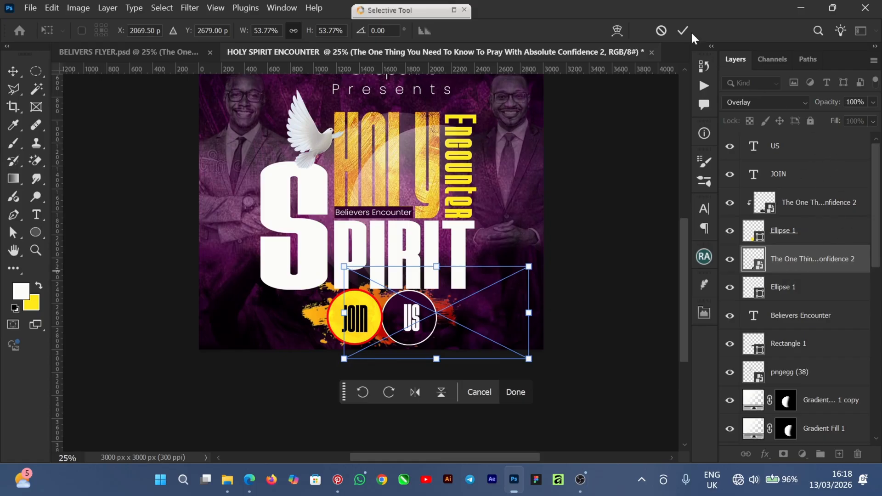
Clip the pasted photo texture to the dark purple circle and set its blend mode to Color Dodge
left_click(836, 262)
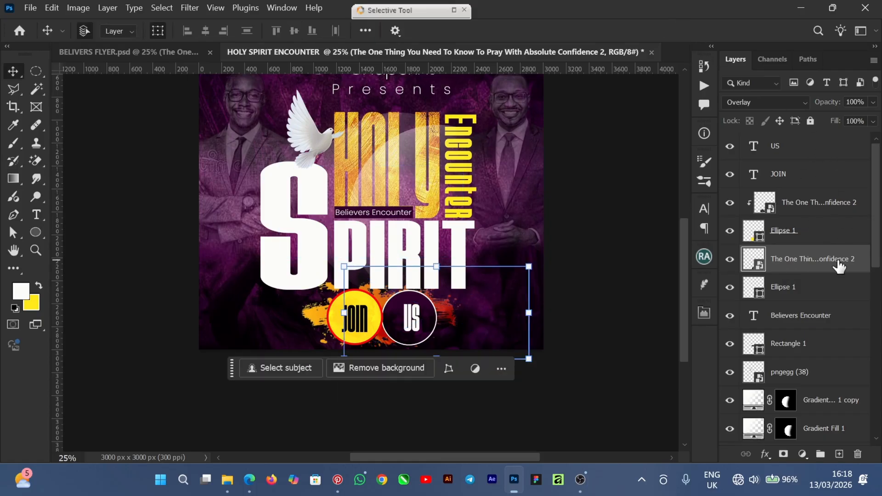
right_click(837, 261)
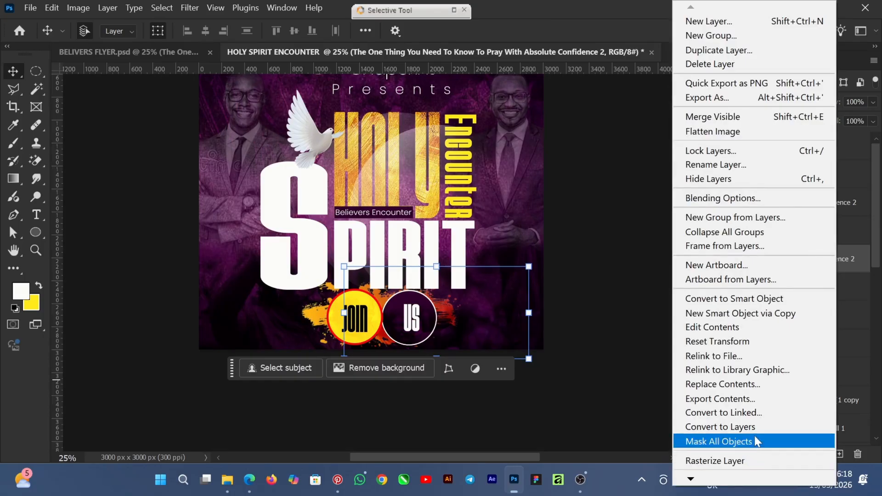
mouse_move(696, 480)
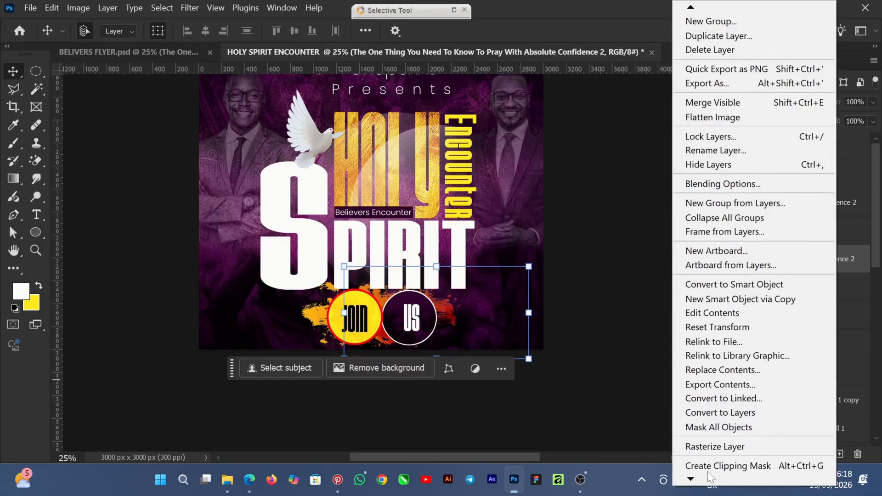
left_click(743, 467)
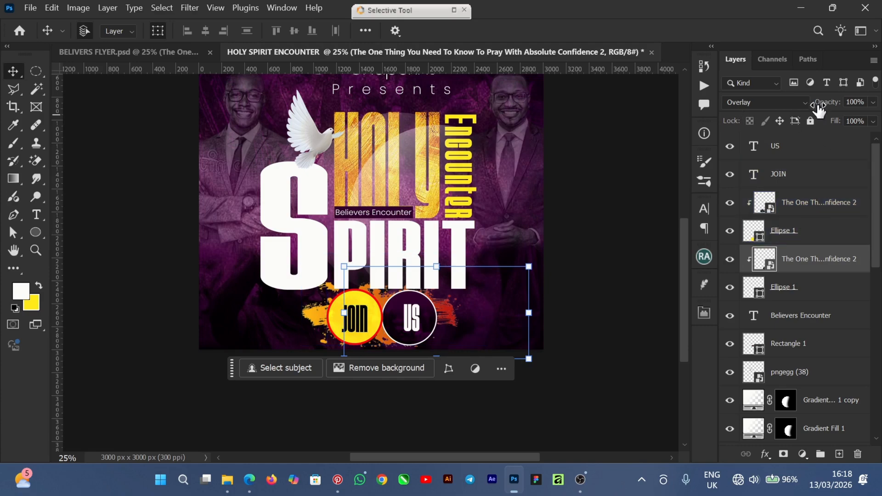
left_click(798, 100)
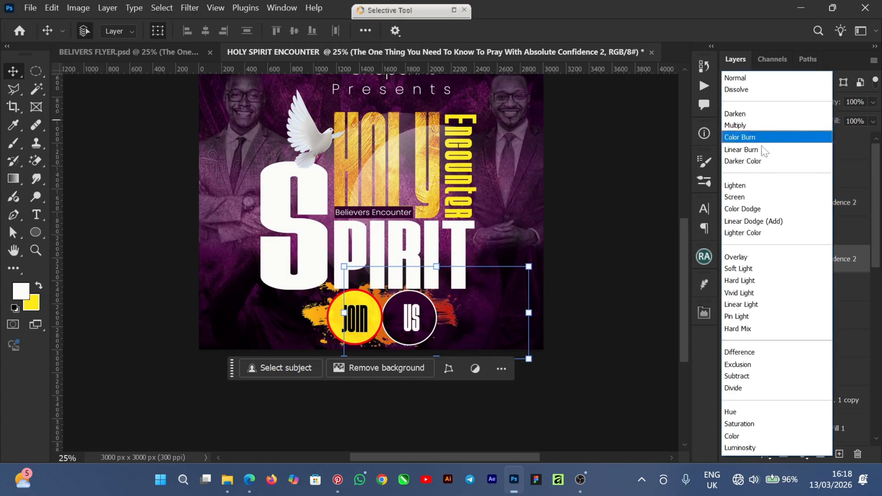
left_click(744, 210)
left_click(625, 304)
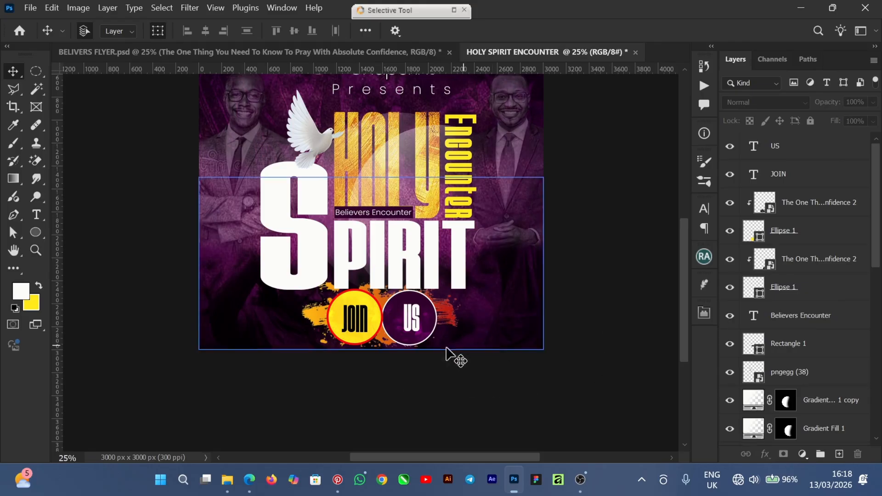
Enlarge the paint splash behind the circles to about 1503 by 641 px and shift it slightly down
left_click(319, 324)
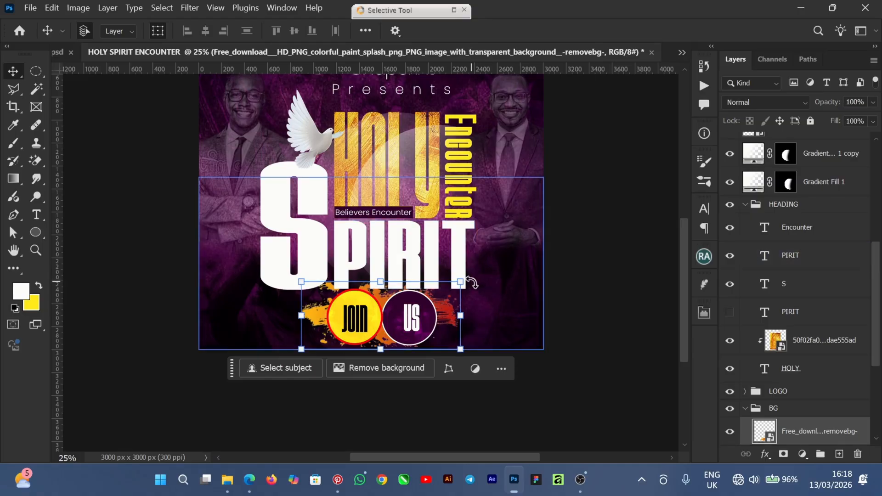
left_click_drag(462, 281, 478, 273)
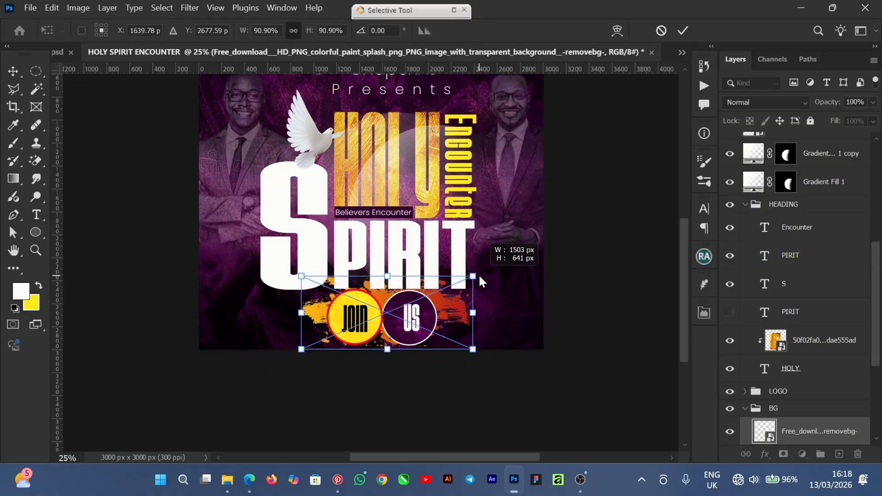
left_click_drag(447, 306, 447, 310)
left_click(681, 32)
scroll(682, 280, "up", 3)
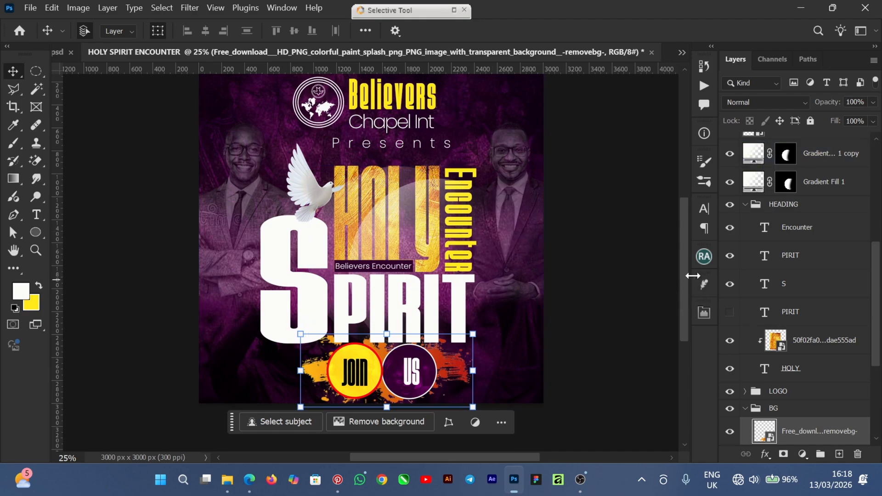
mouse_move(686, 274)
left_mouse_down()
mouse_move(687, 243)
mouse_move(688, 267)
left_mouse_up()
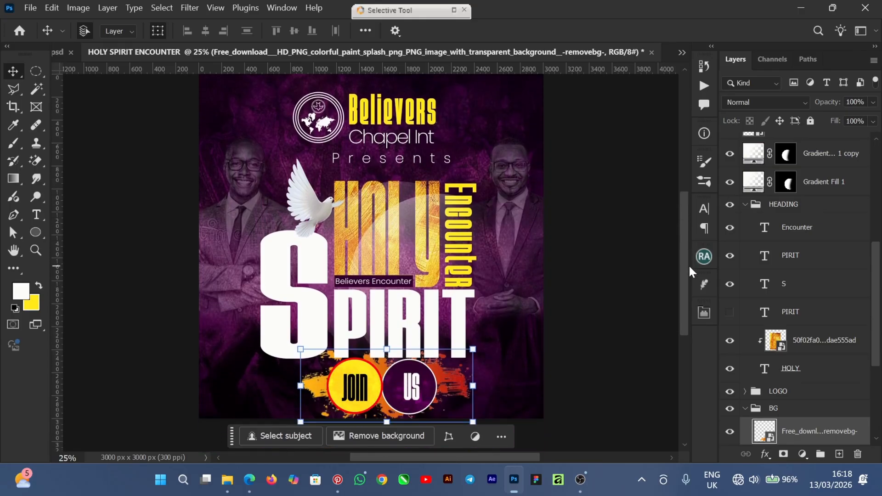
left_click_drag(689, 266, 690, 267)
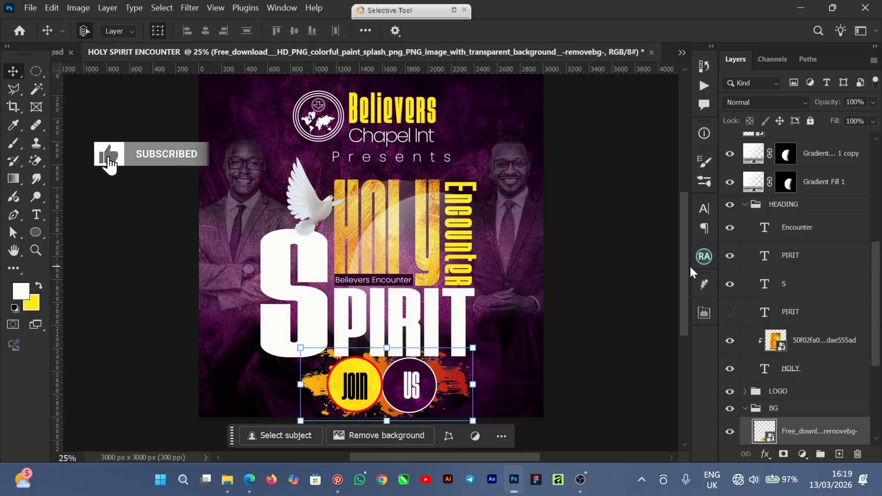
mouse_move(690, 267)
left_mouse_down()
mouse_move(689, 257)
mouse_move(686, 265)
left_mouse_up()
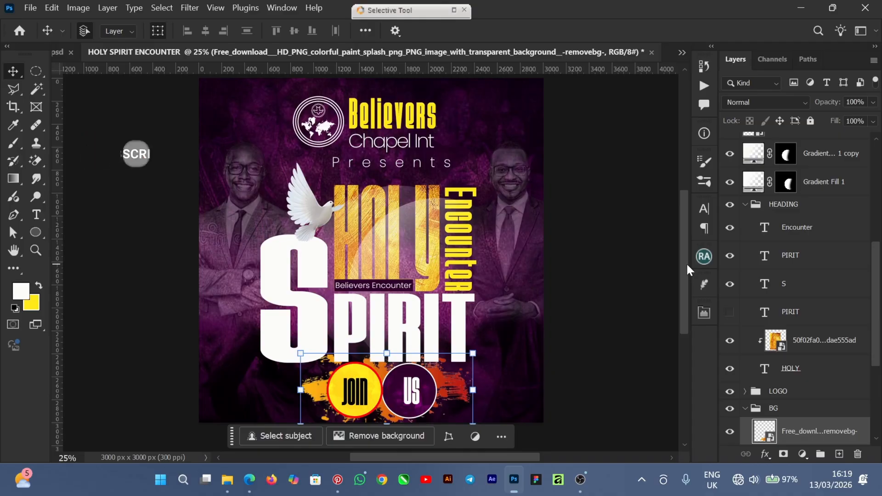
left_click_drag(685, 263, 682, 283)
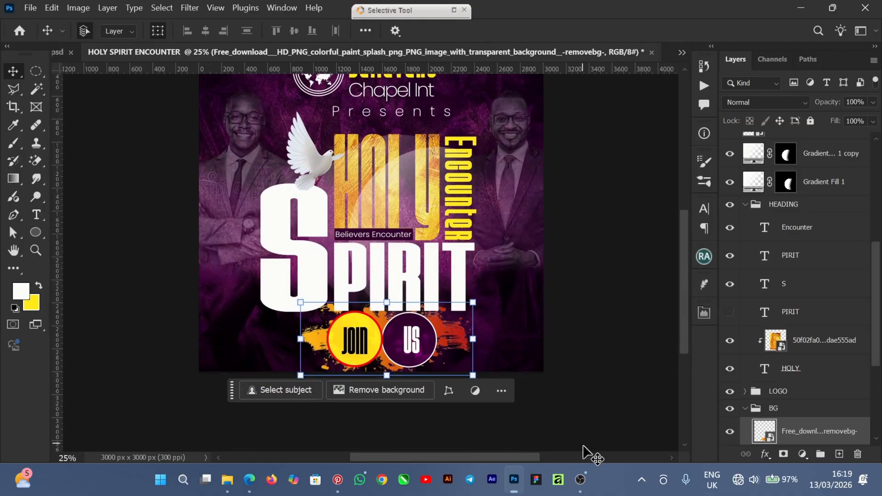